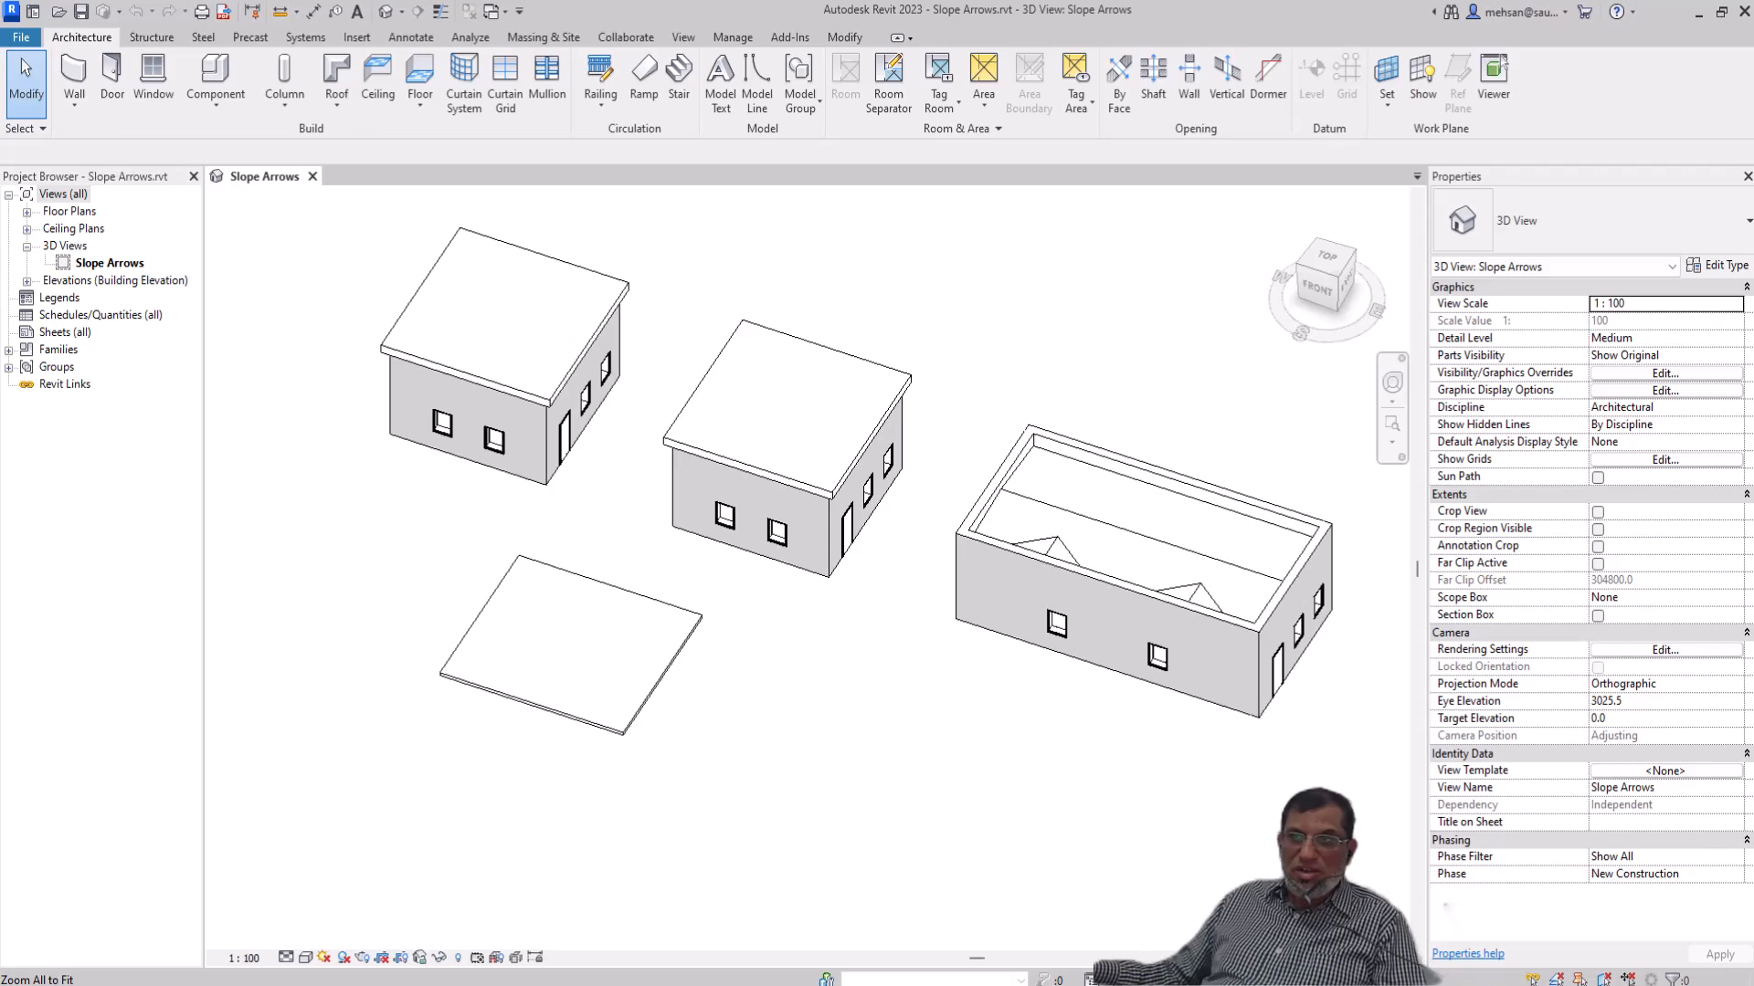
Step: Edit the first building's roof footprint so that its front edge defines the roof slope, and finish the sketch
click(486, 382)
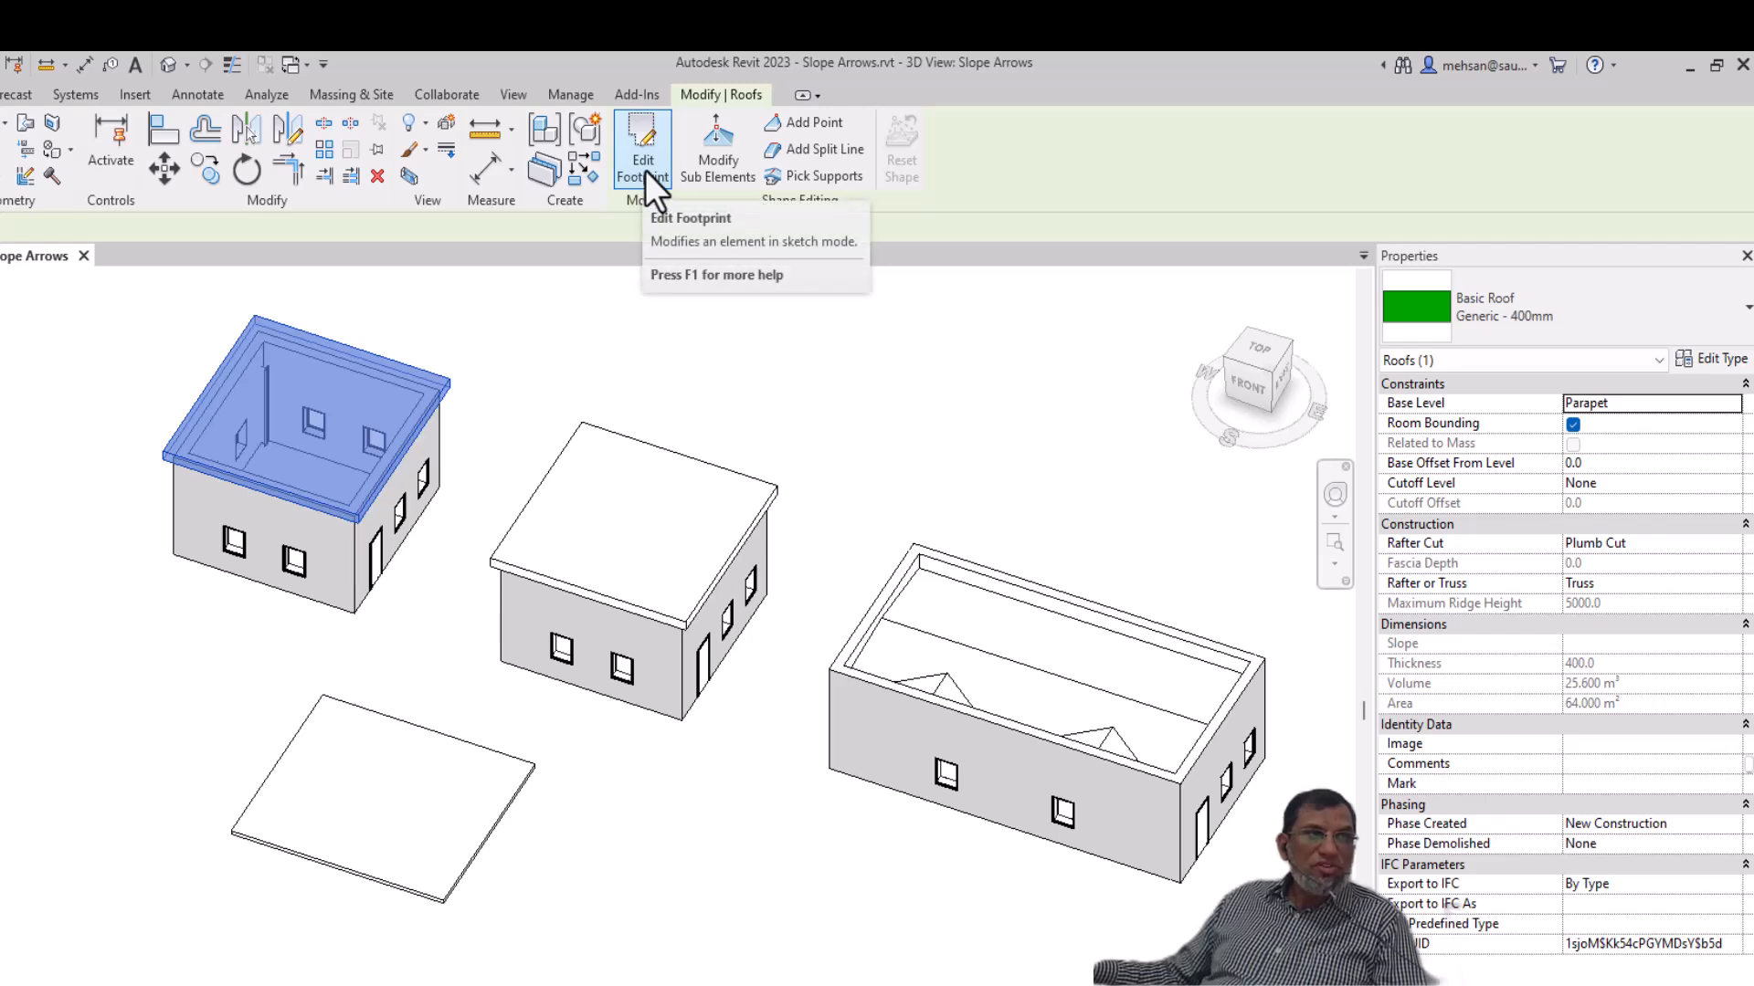
click(645, 170)
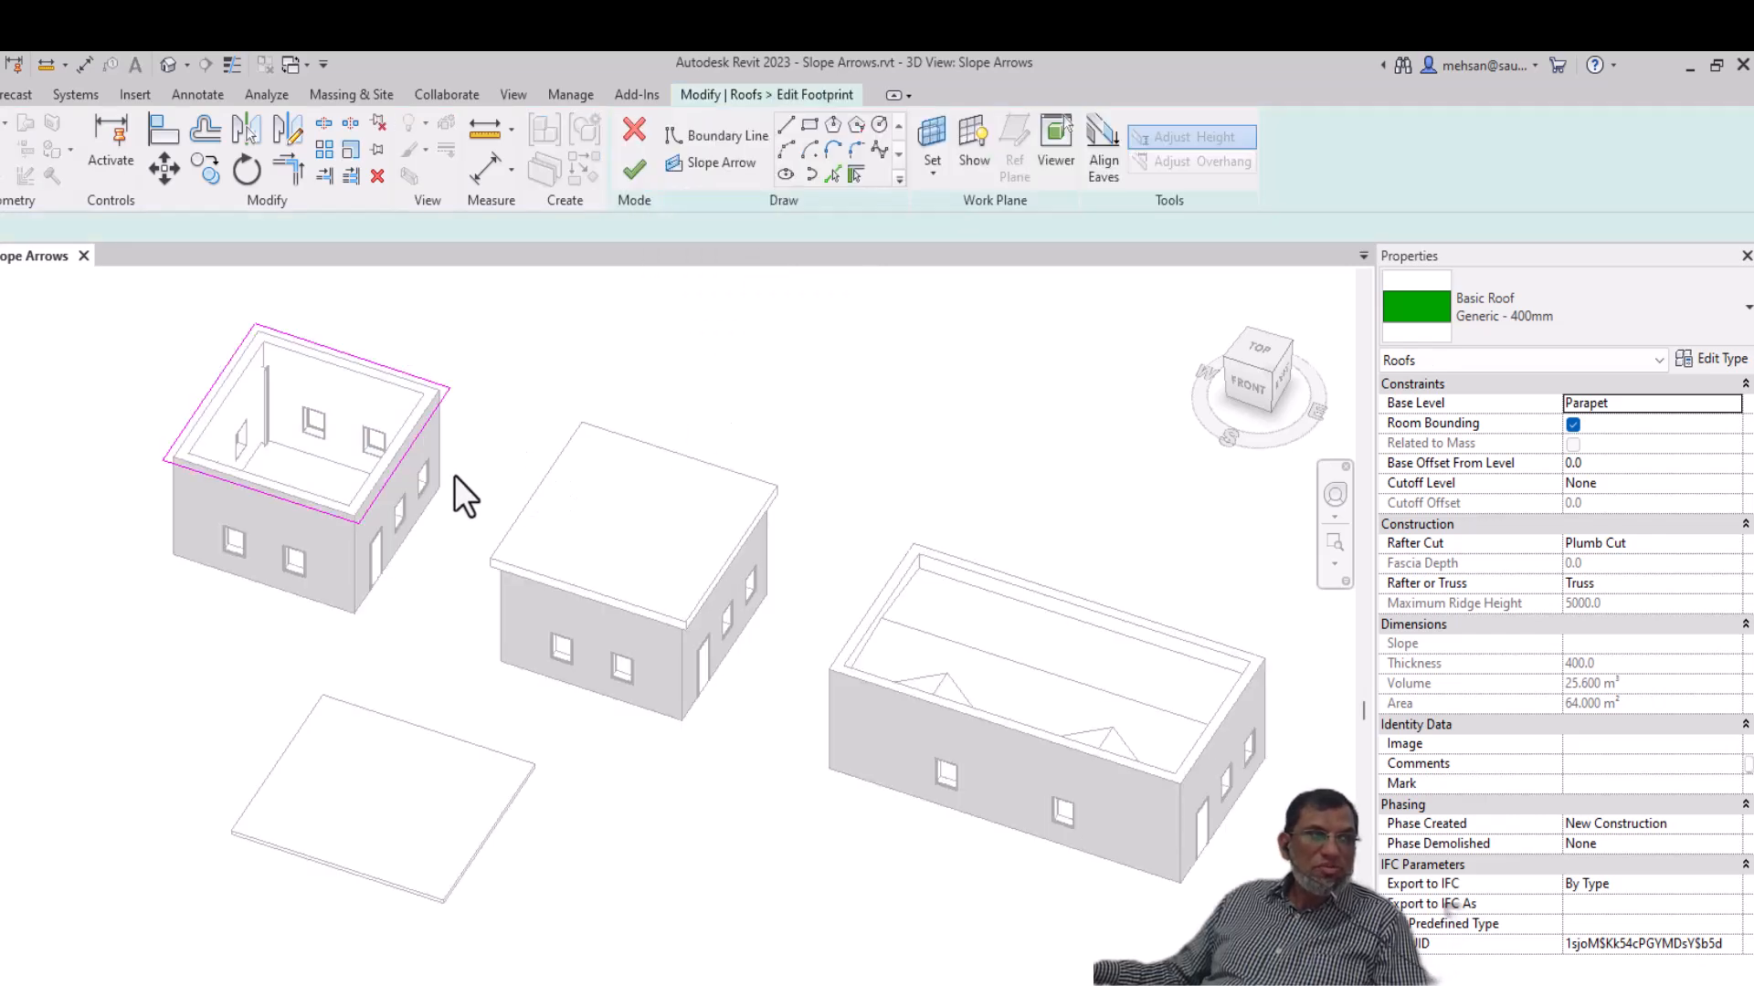
click(271, 496)
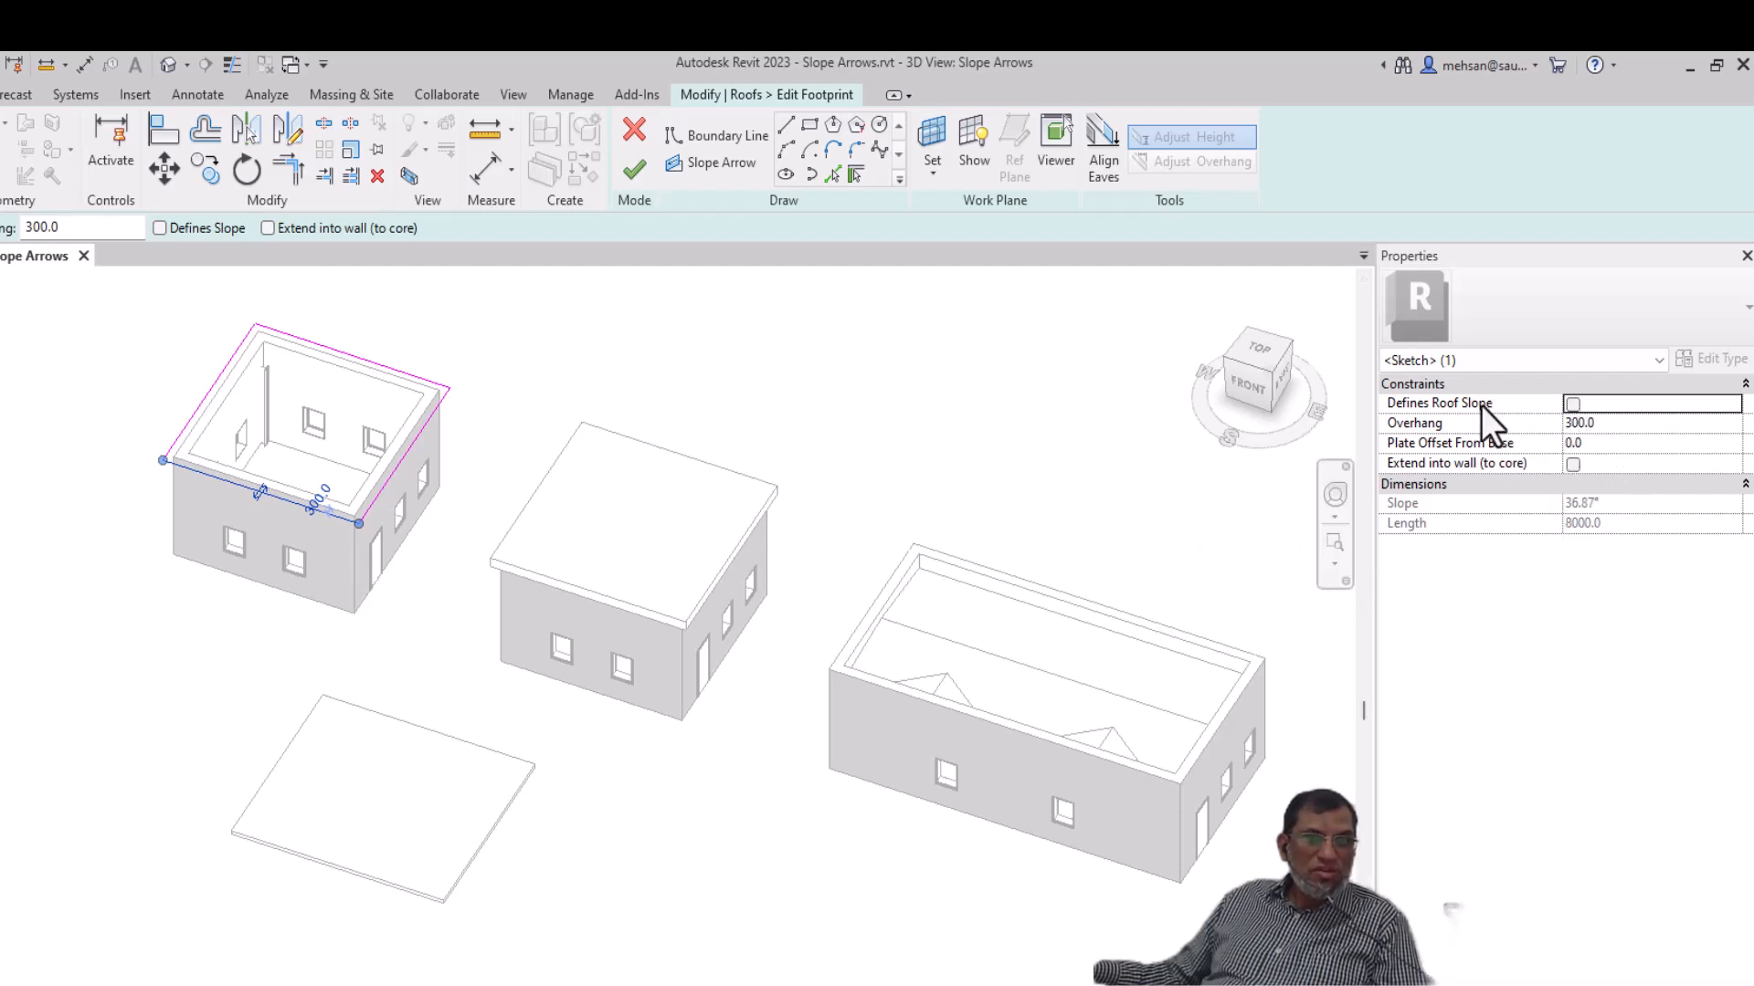
click(1572, 405)
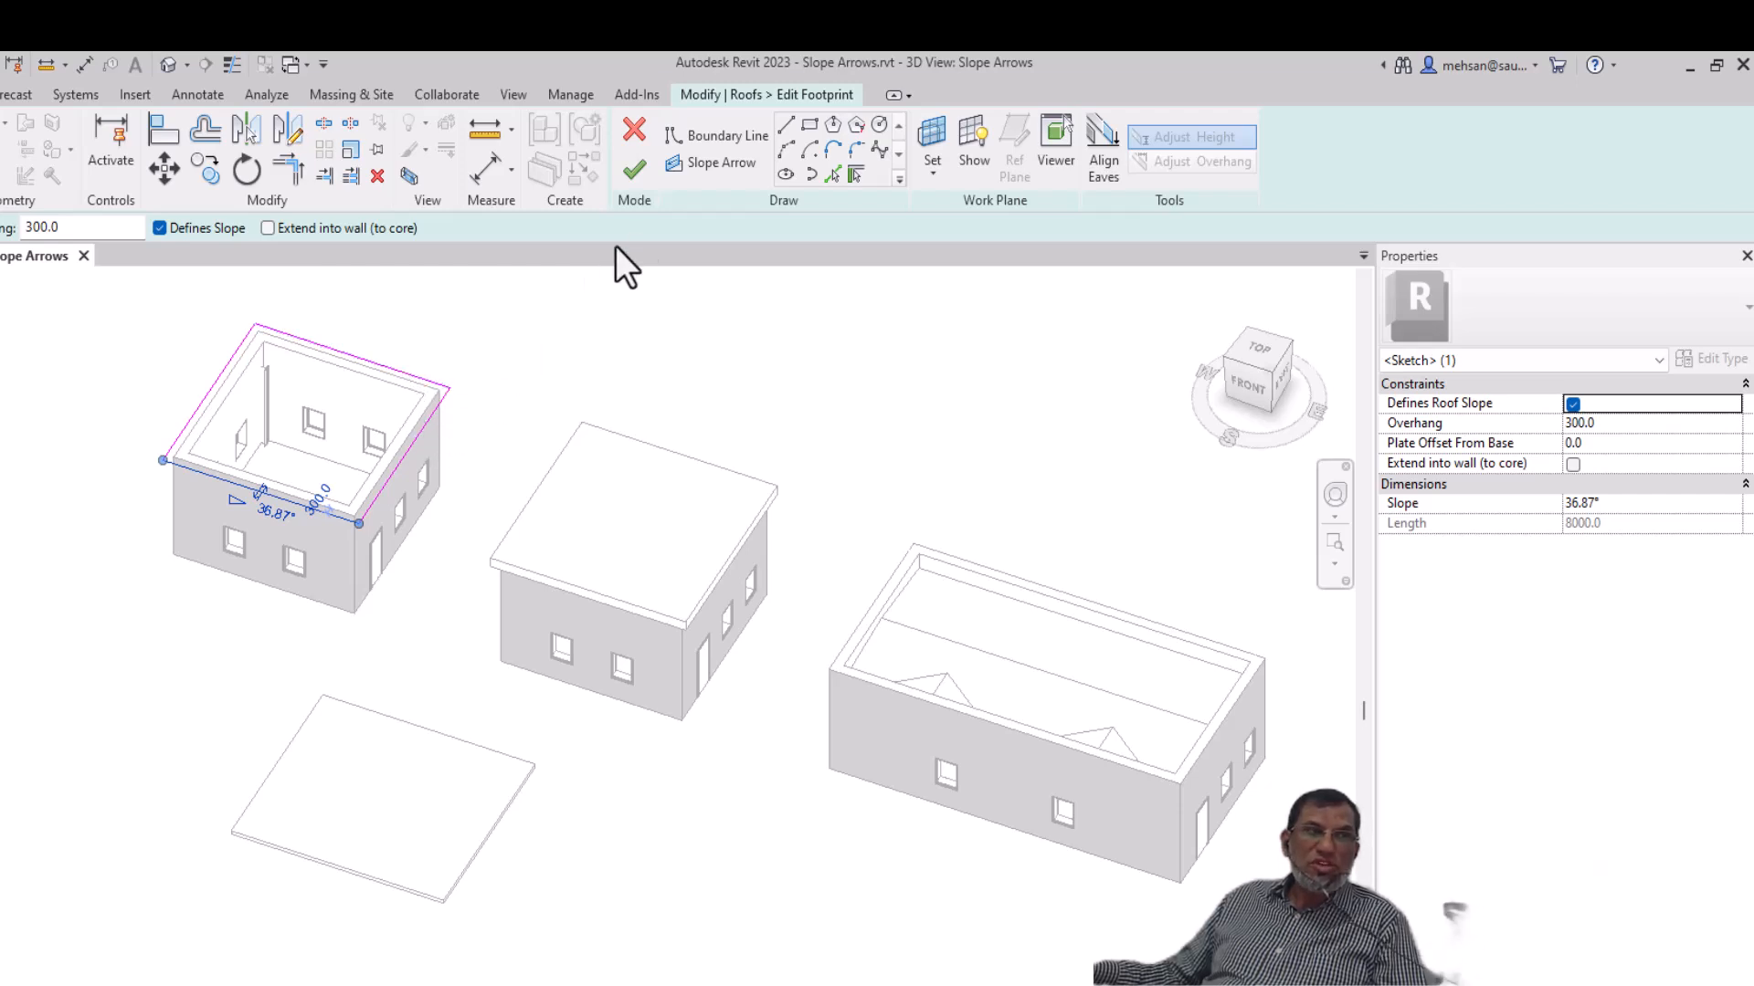
click(637, 173)
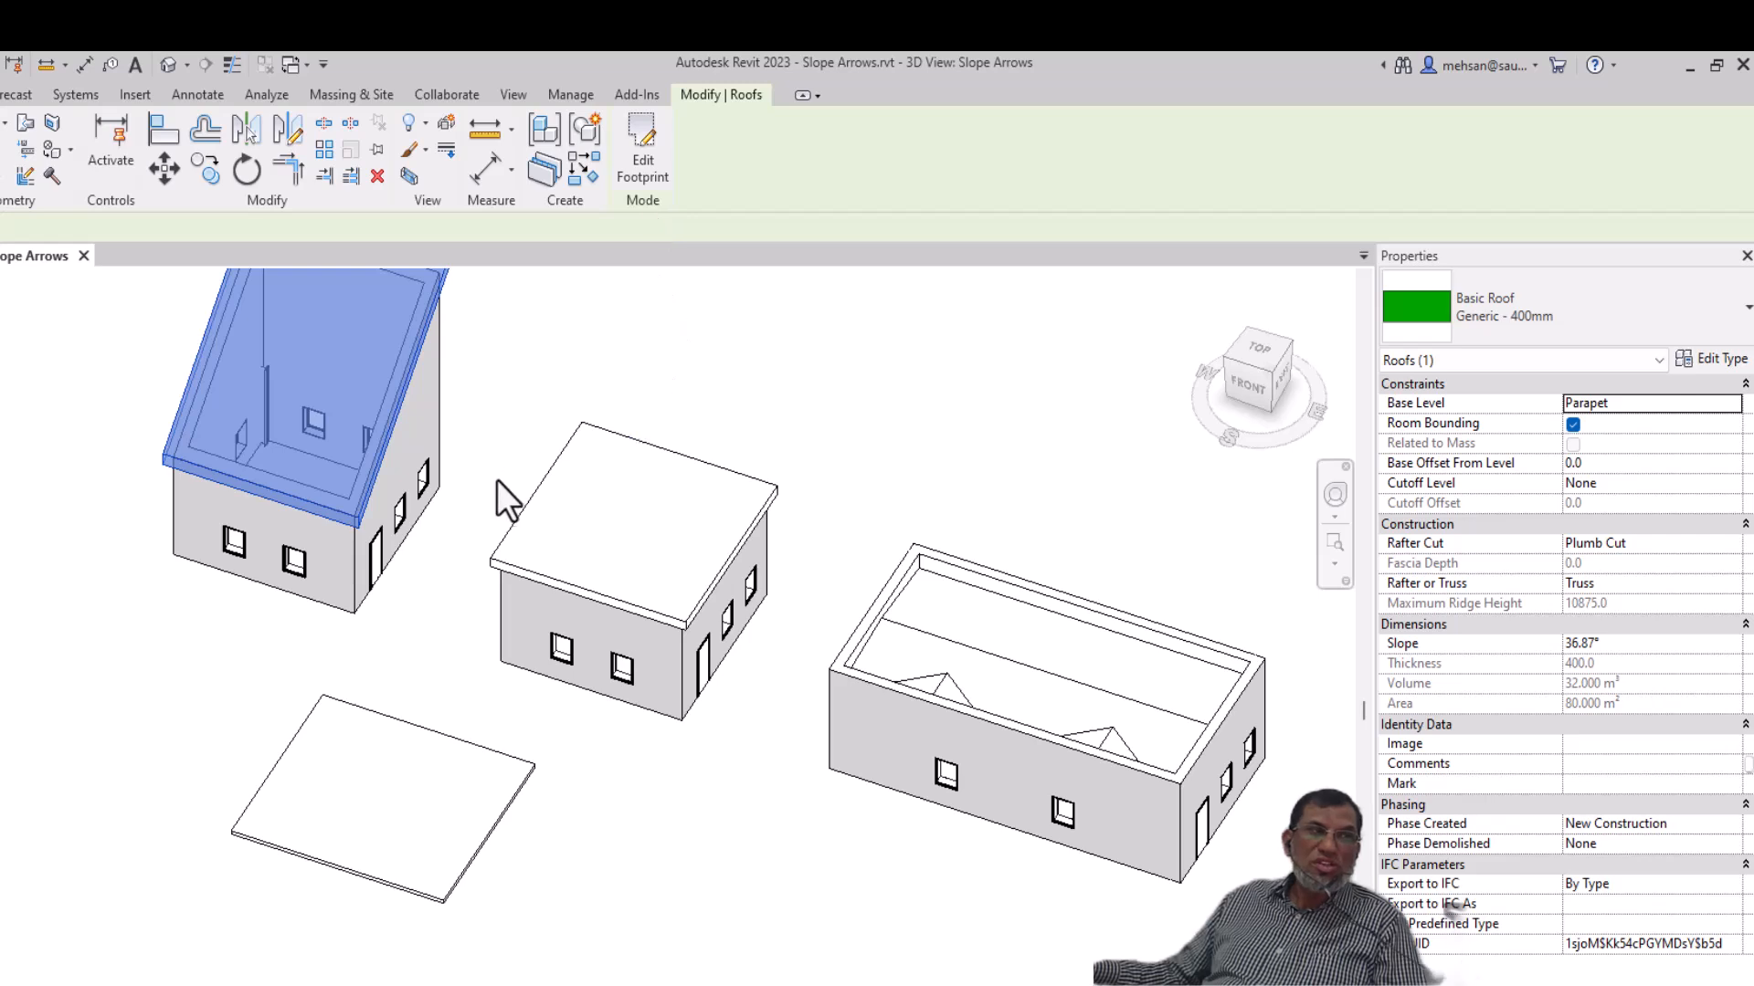
scroll(497, 477, down, 2)
scroll(459, 400, up, 2)
scroll(484, 407, up, 1)
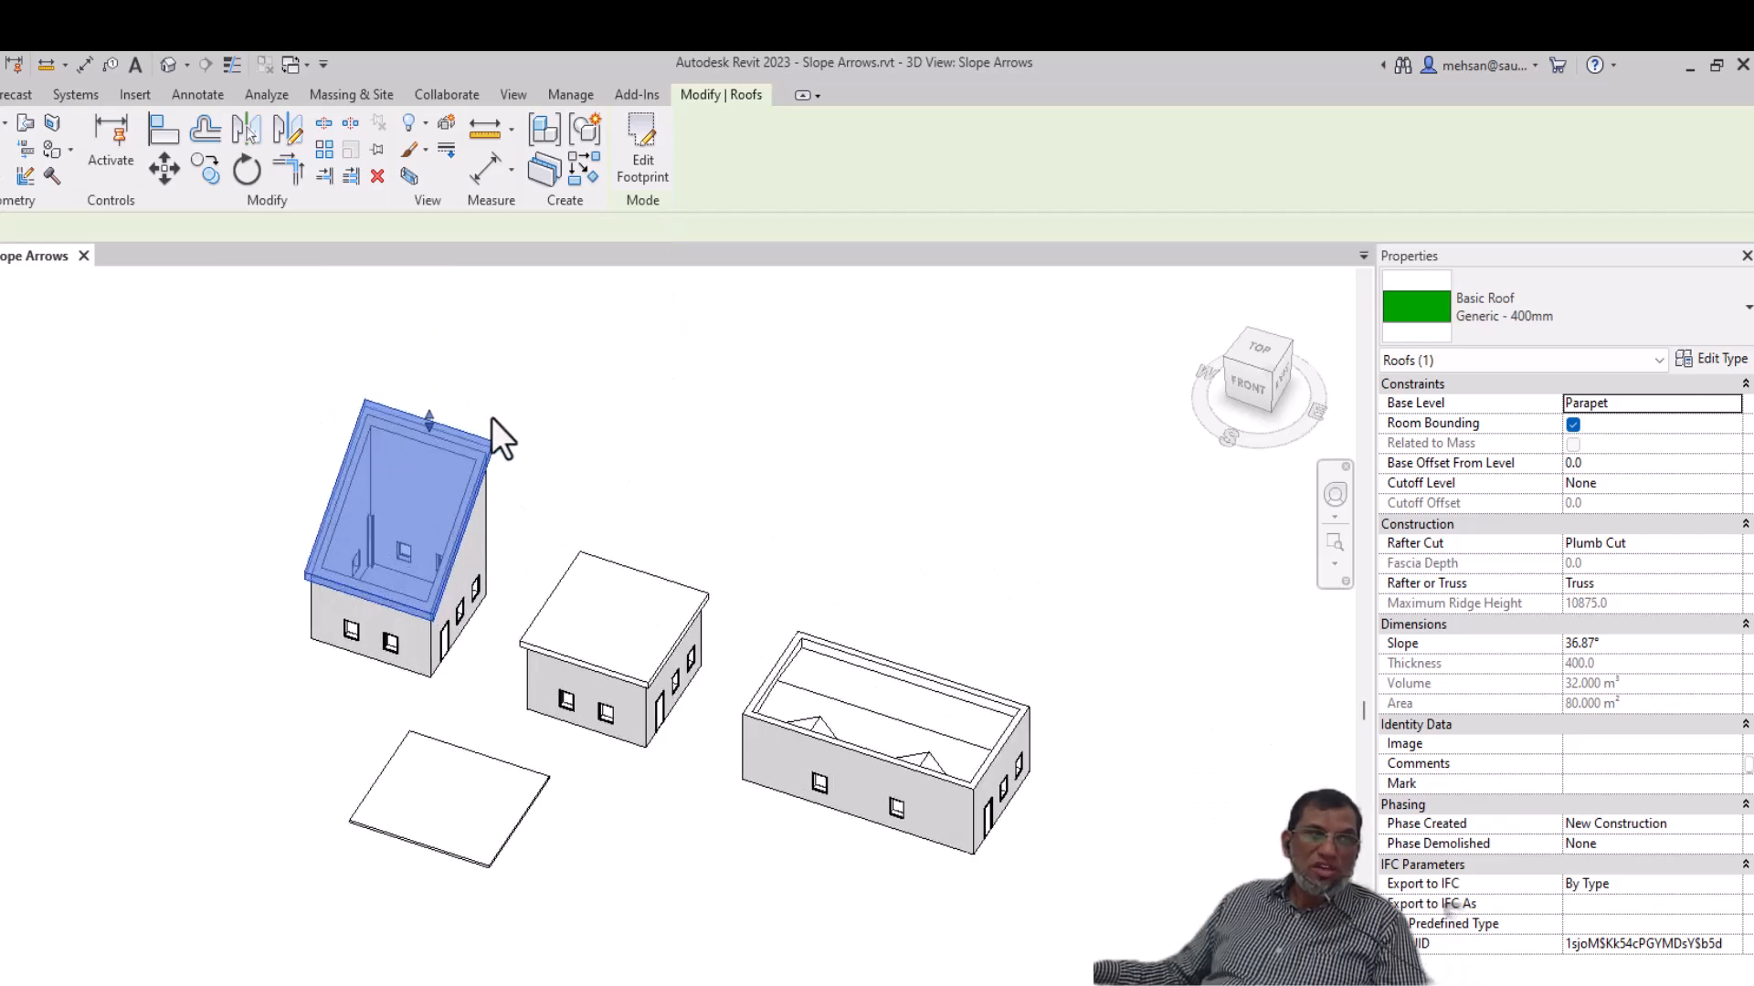
click(524, 508)
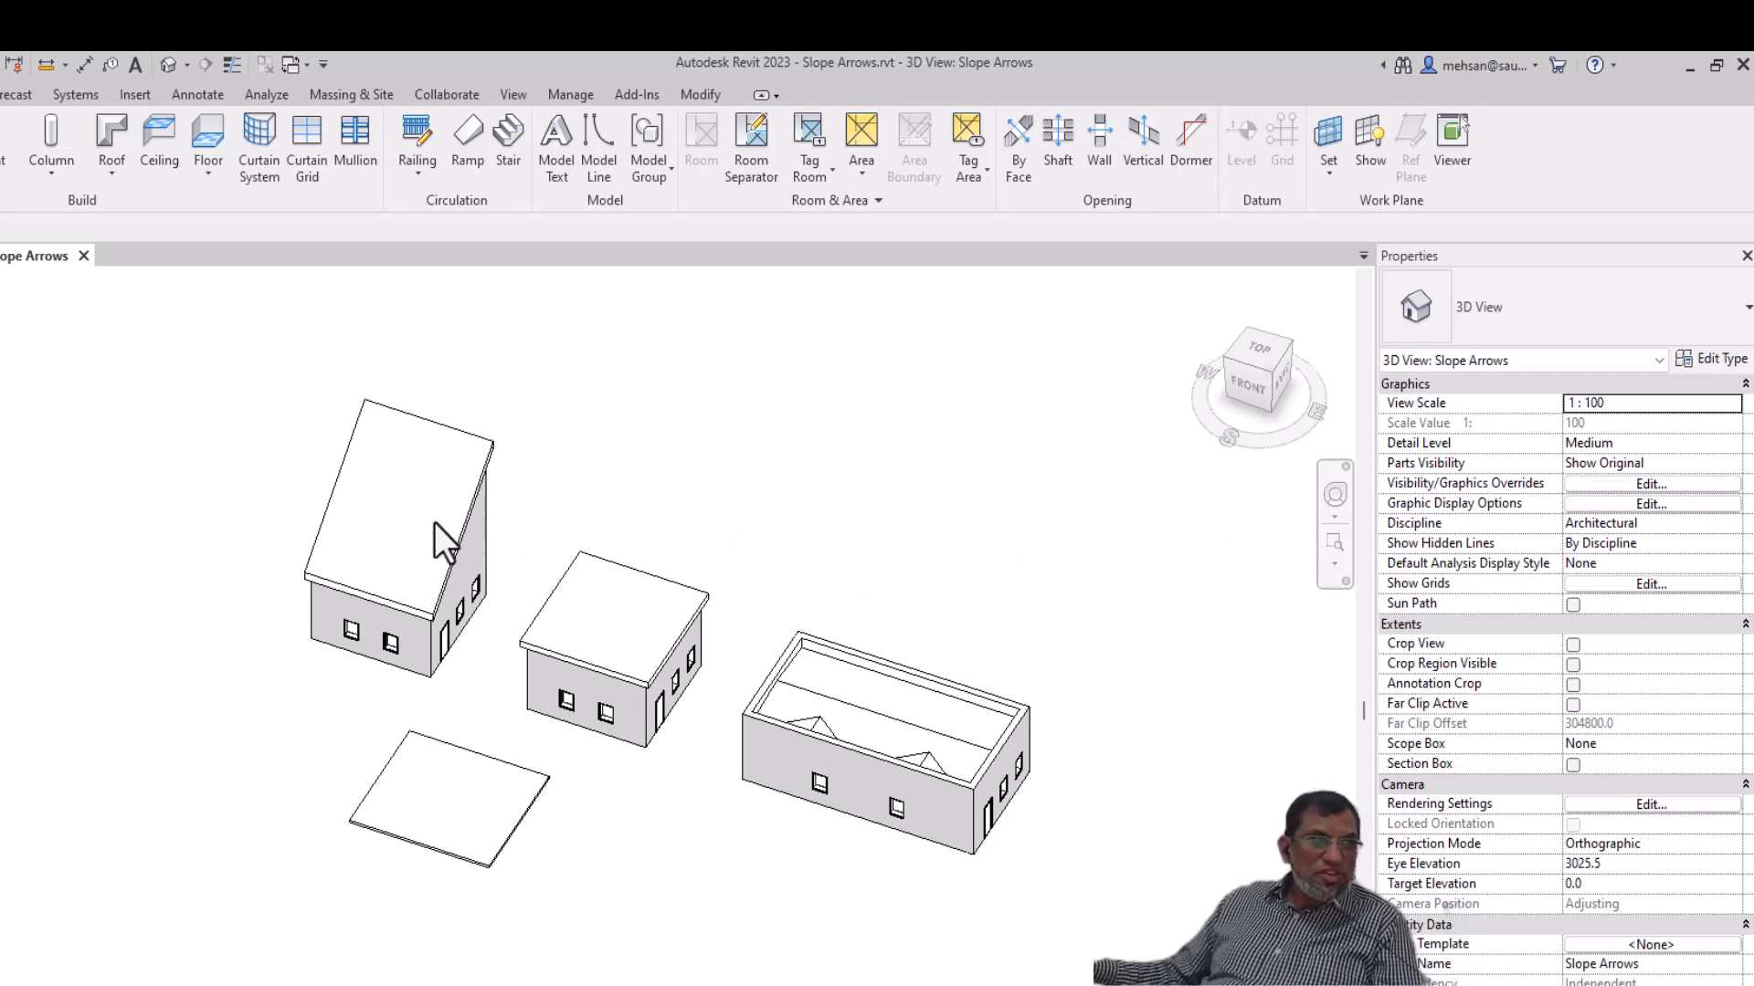
Step: Add a slope arrow about 11314 mm long diagonally across the first building's roof footprint, from front-left to back-right corner, and finish the sketch
click(469, 500)
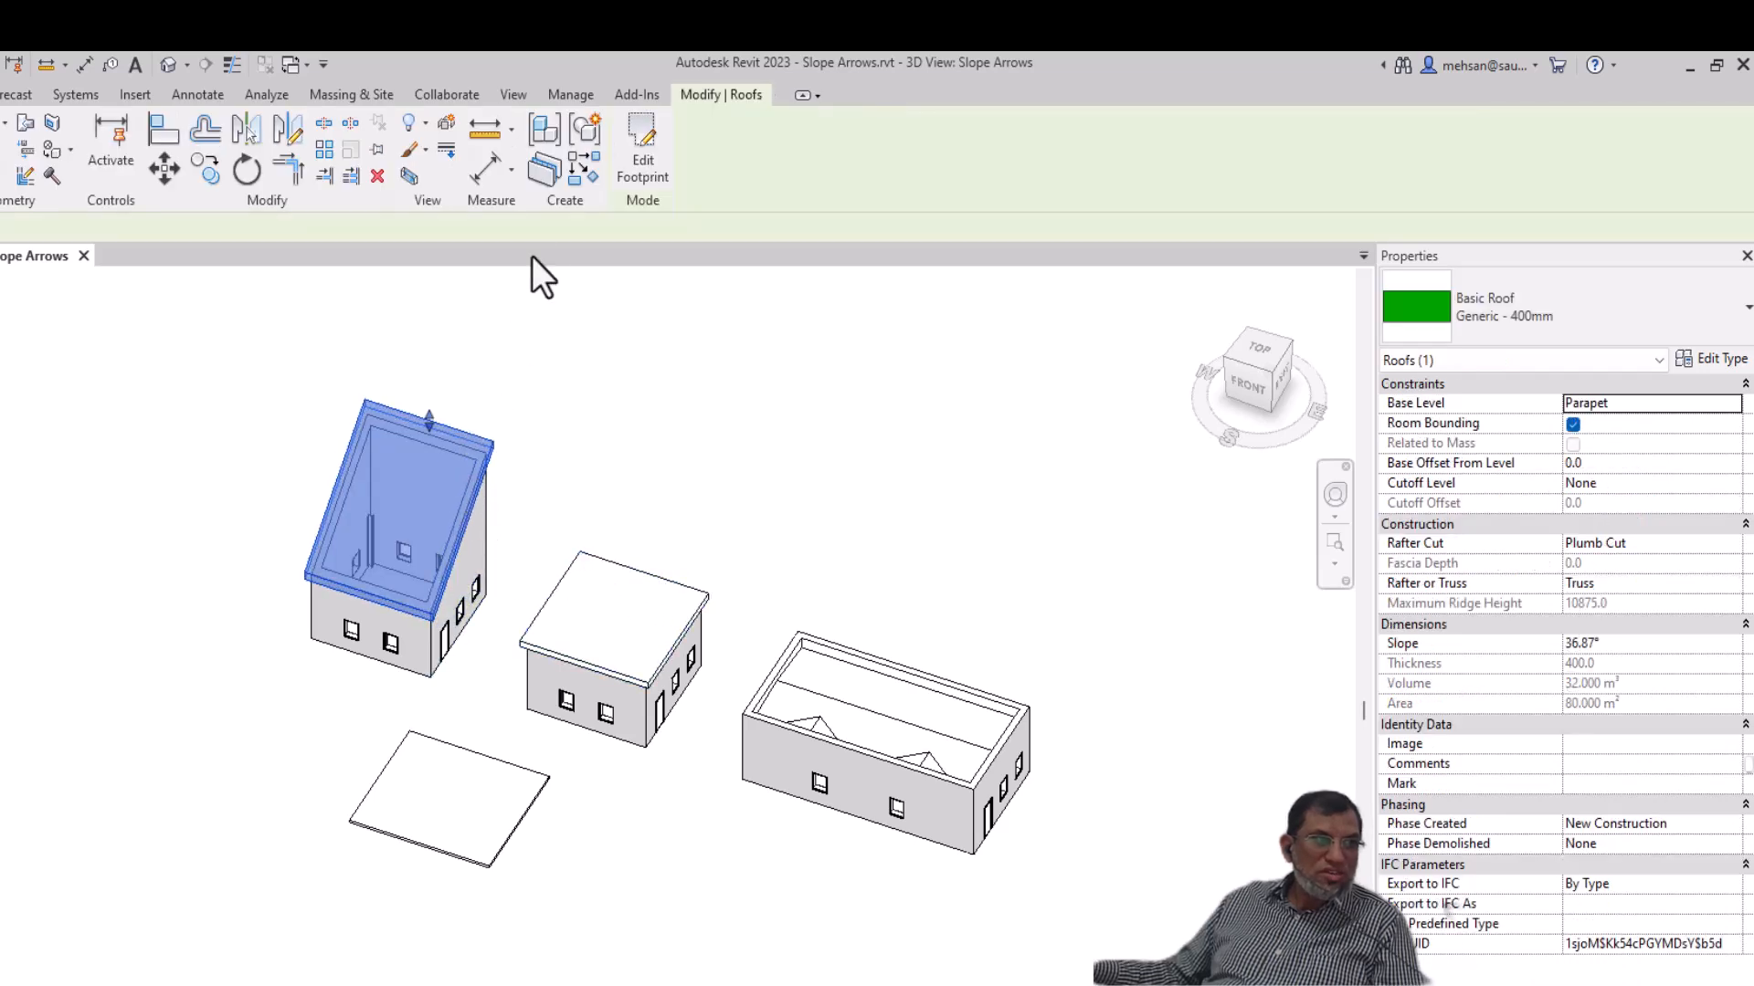
key(Escape)
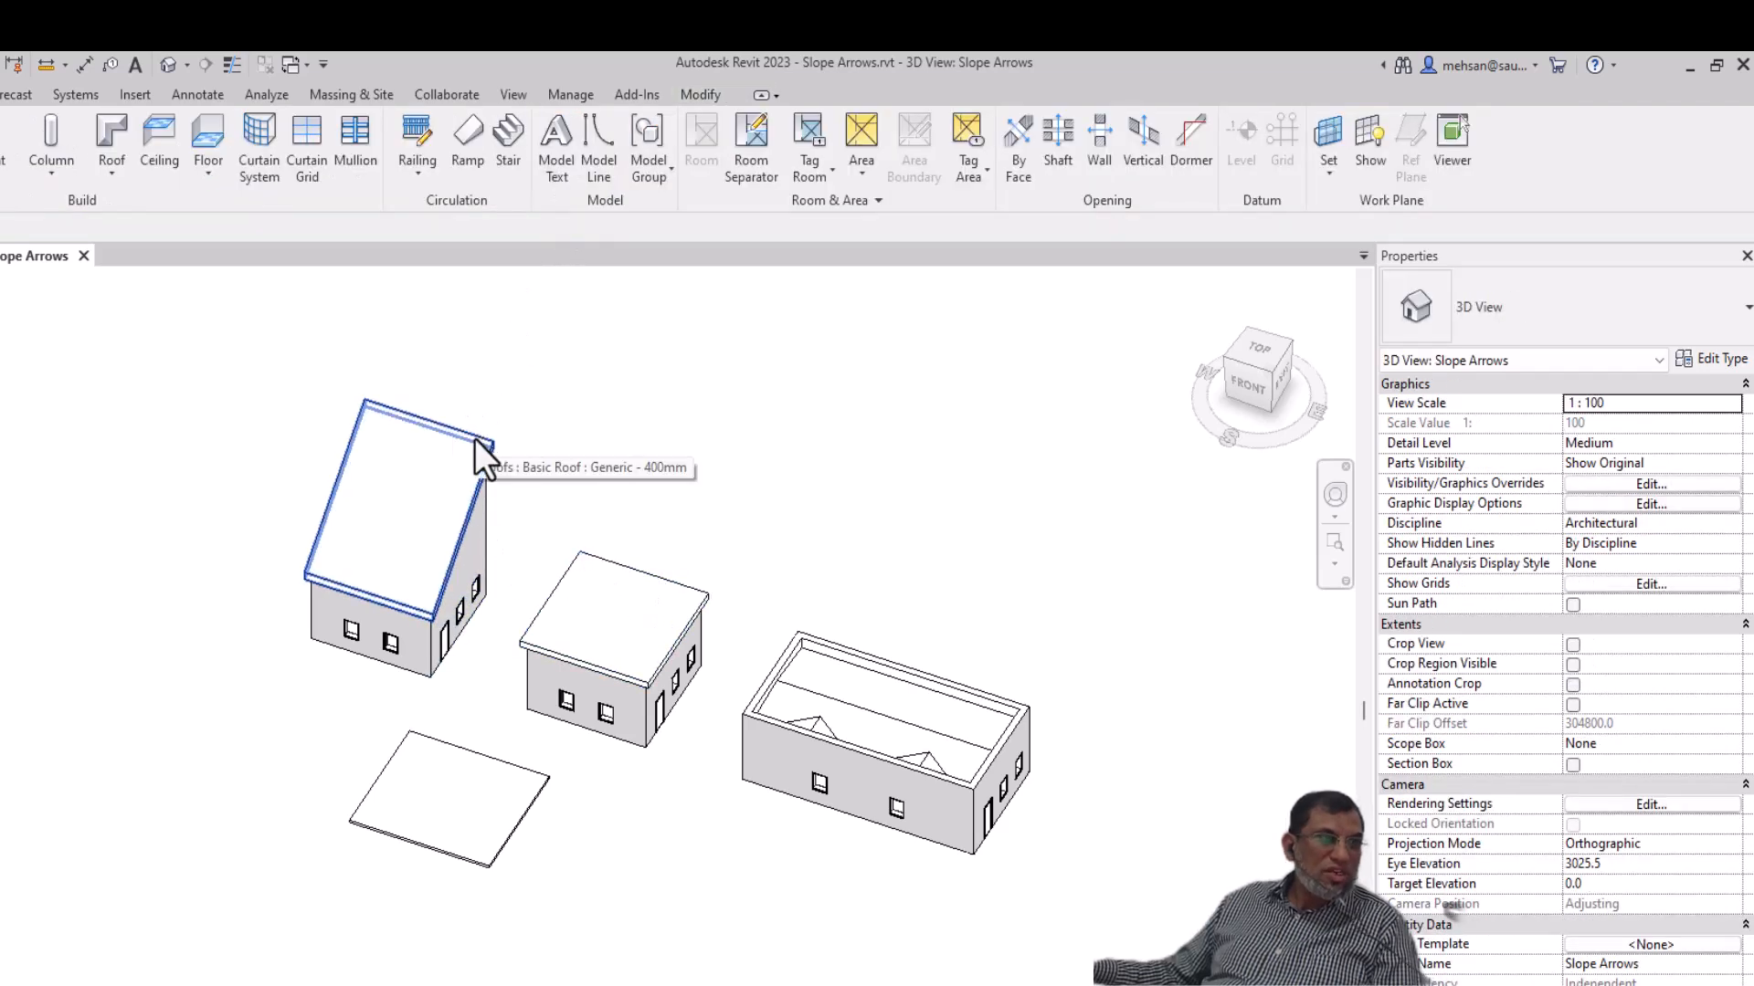
click(474, 438)
click(634, 172)
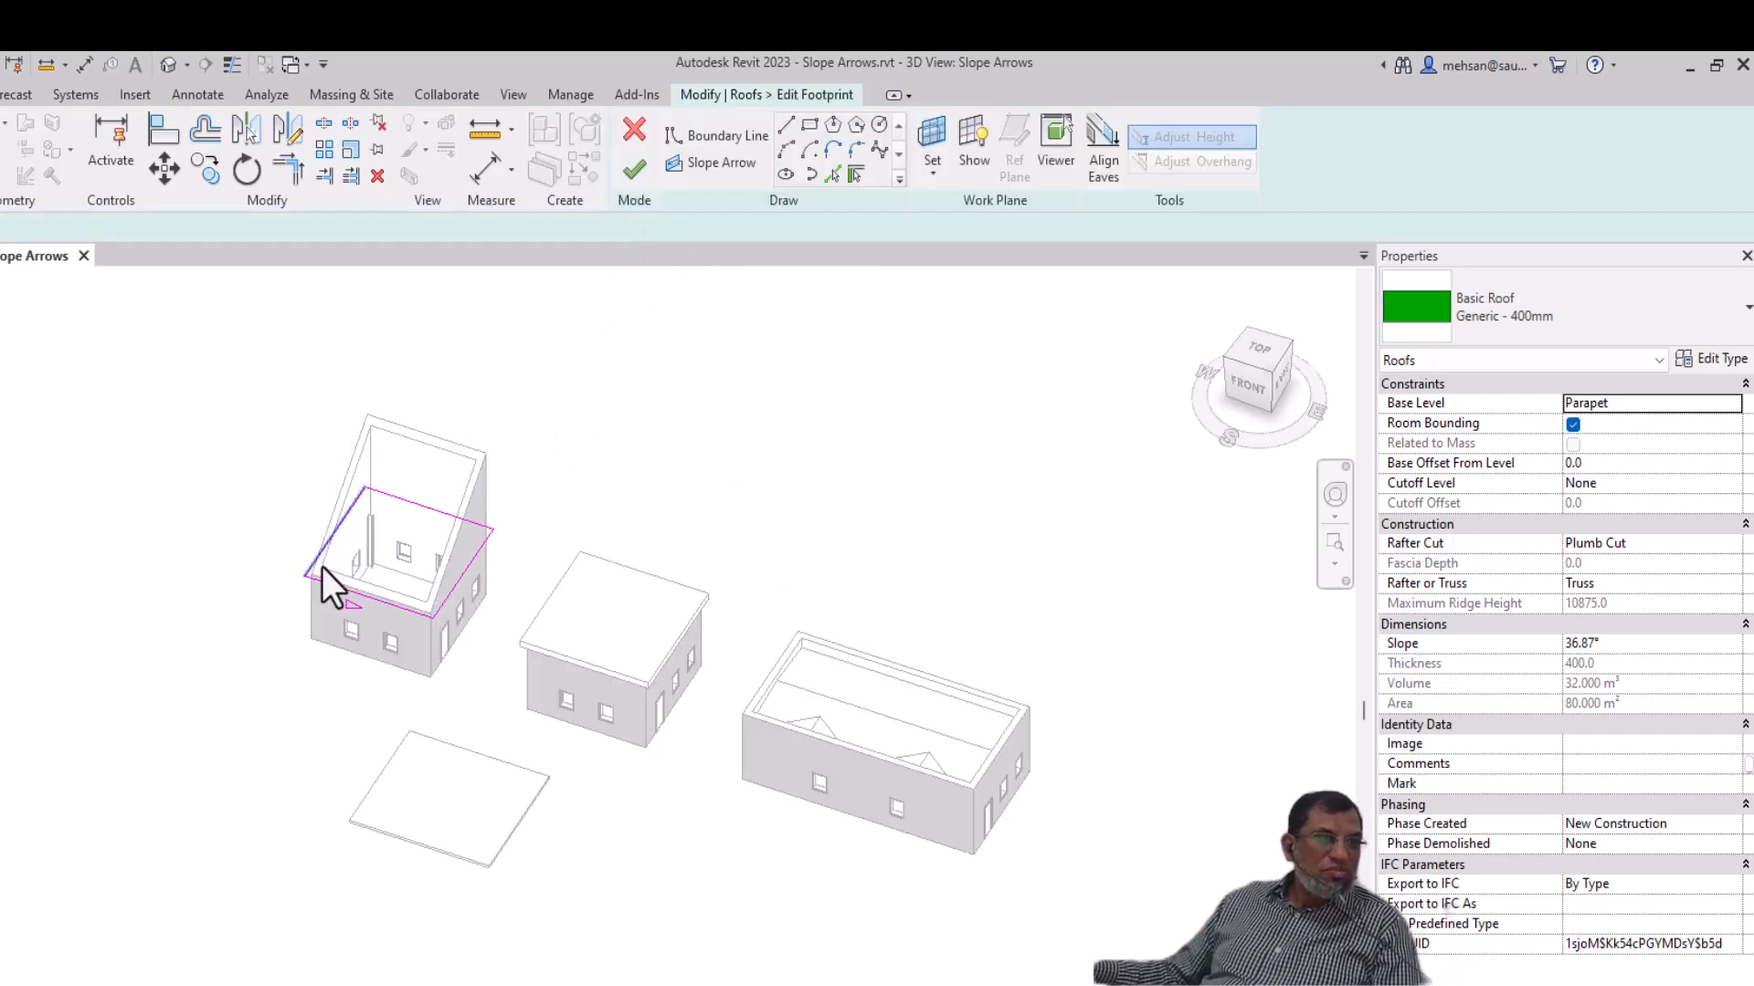
click(700, 164)
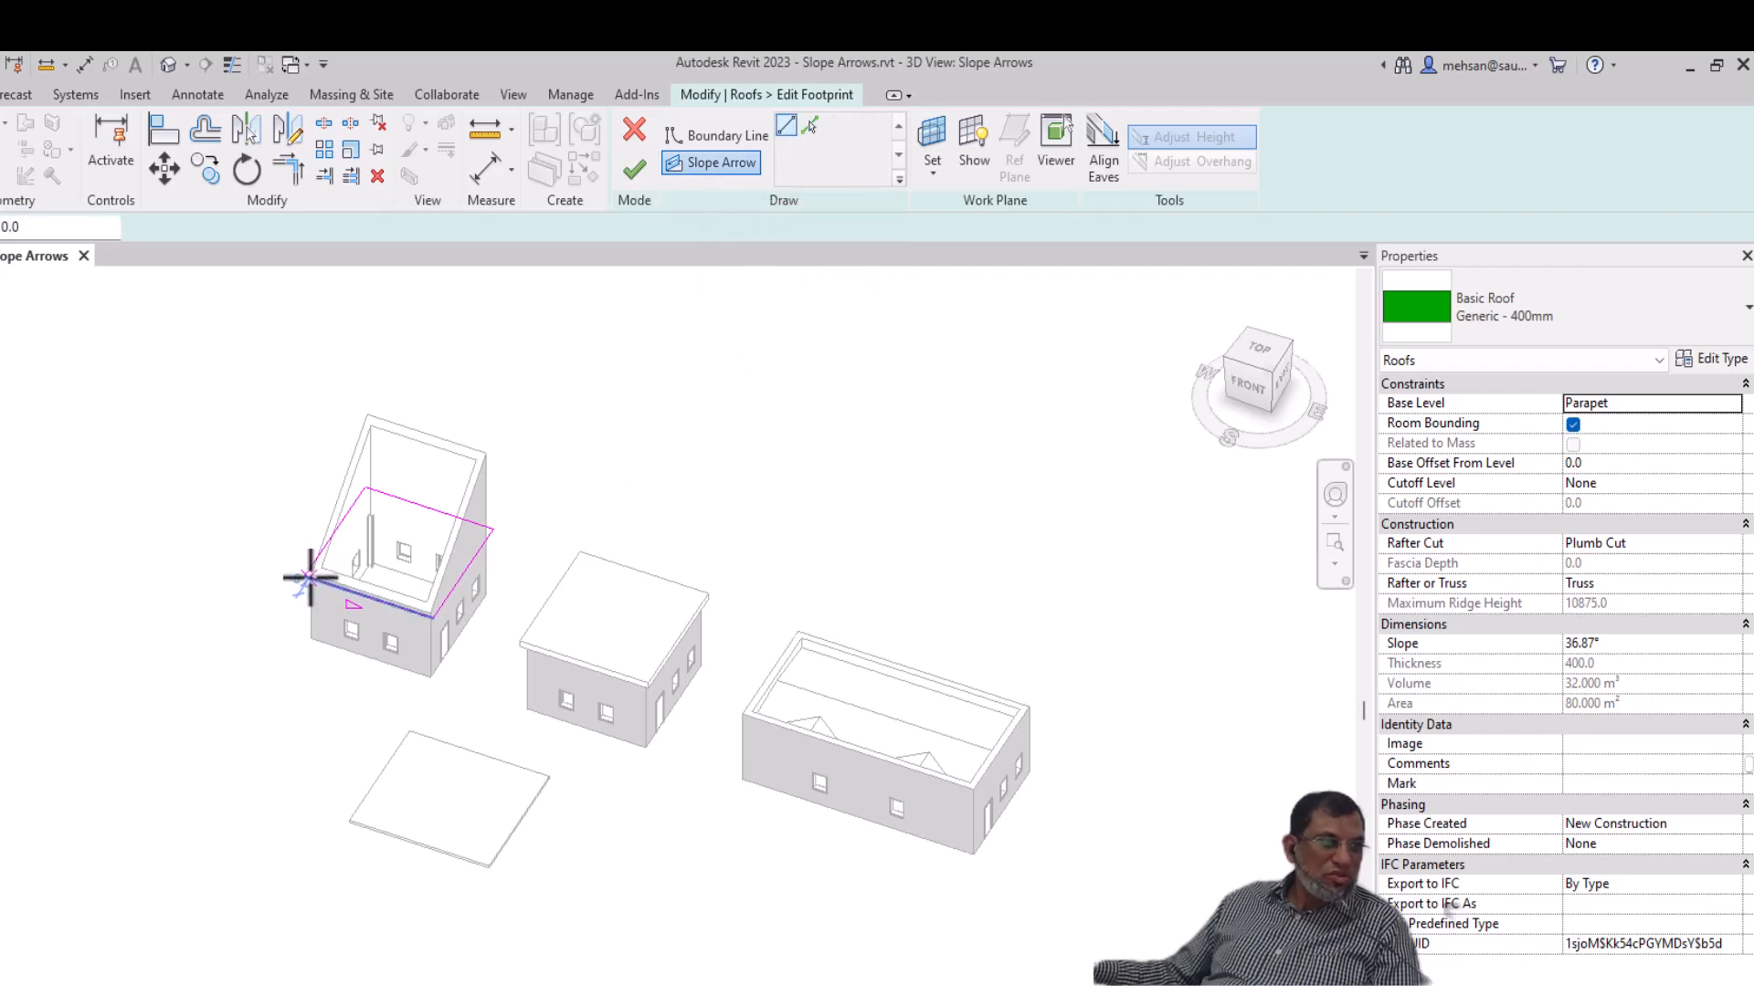
scroll(294, 572, up, 6)
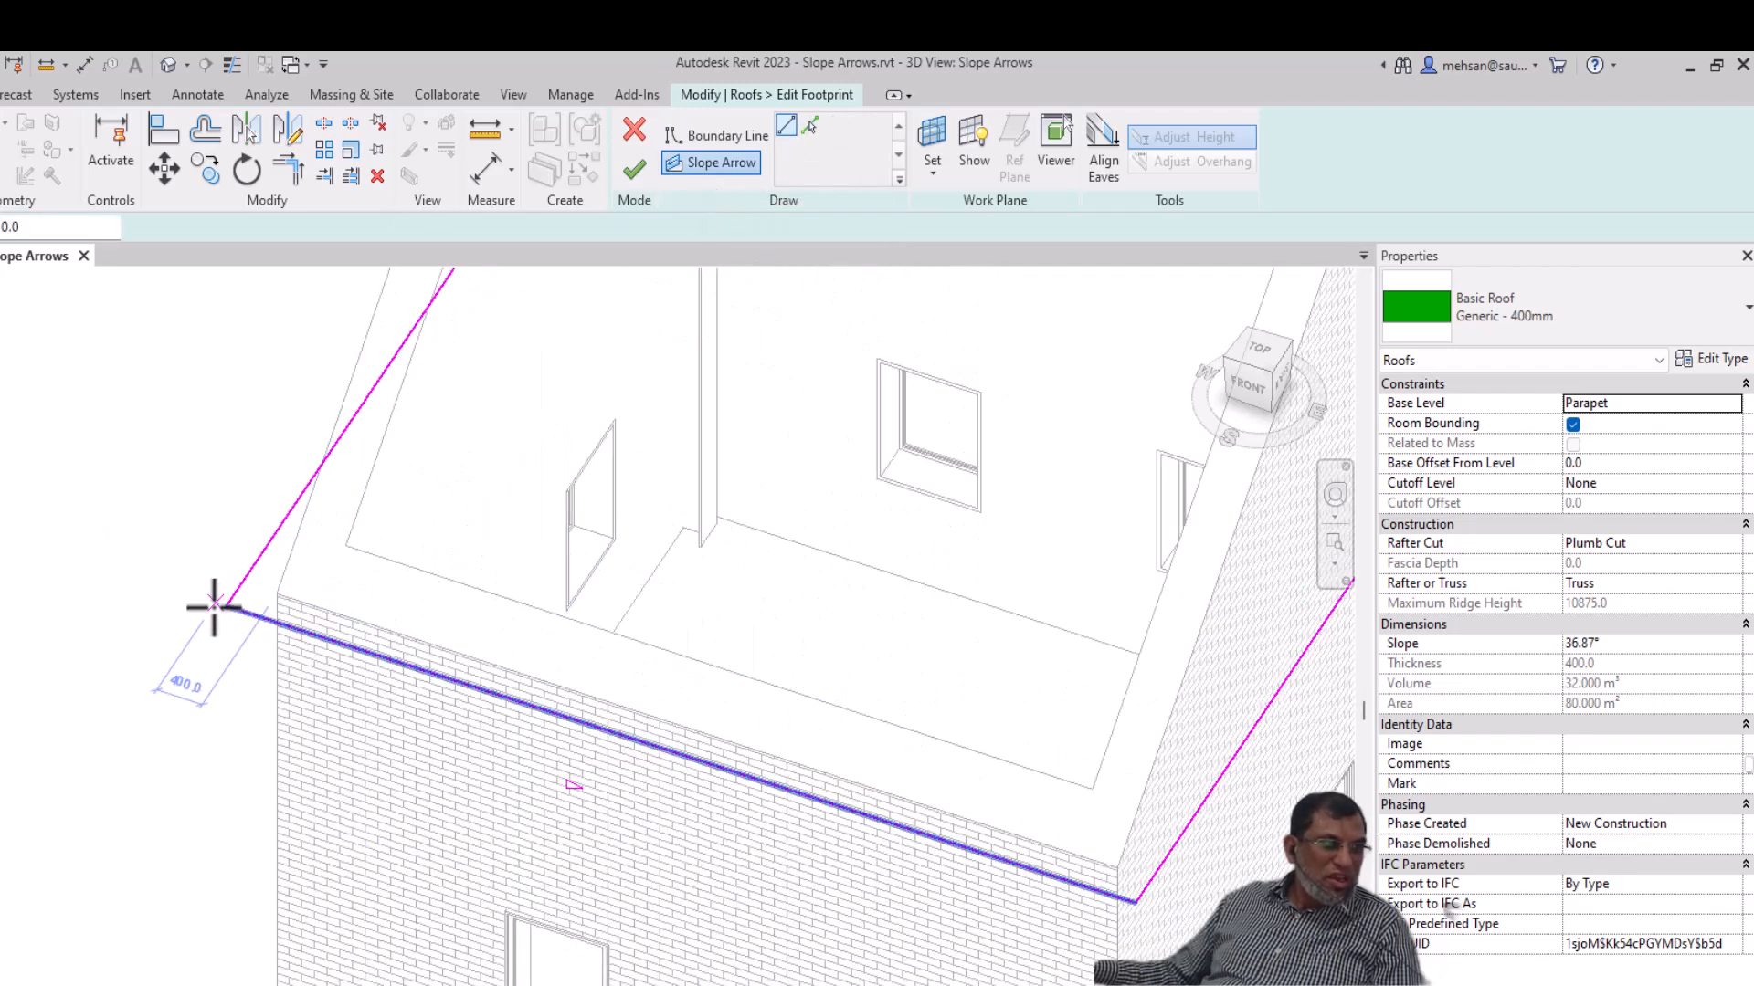
click(226, 607)
scroll(384, 575, down, 8)
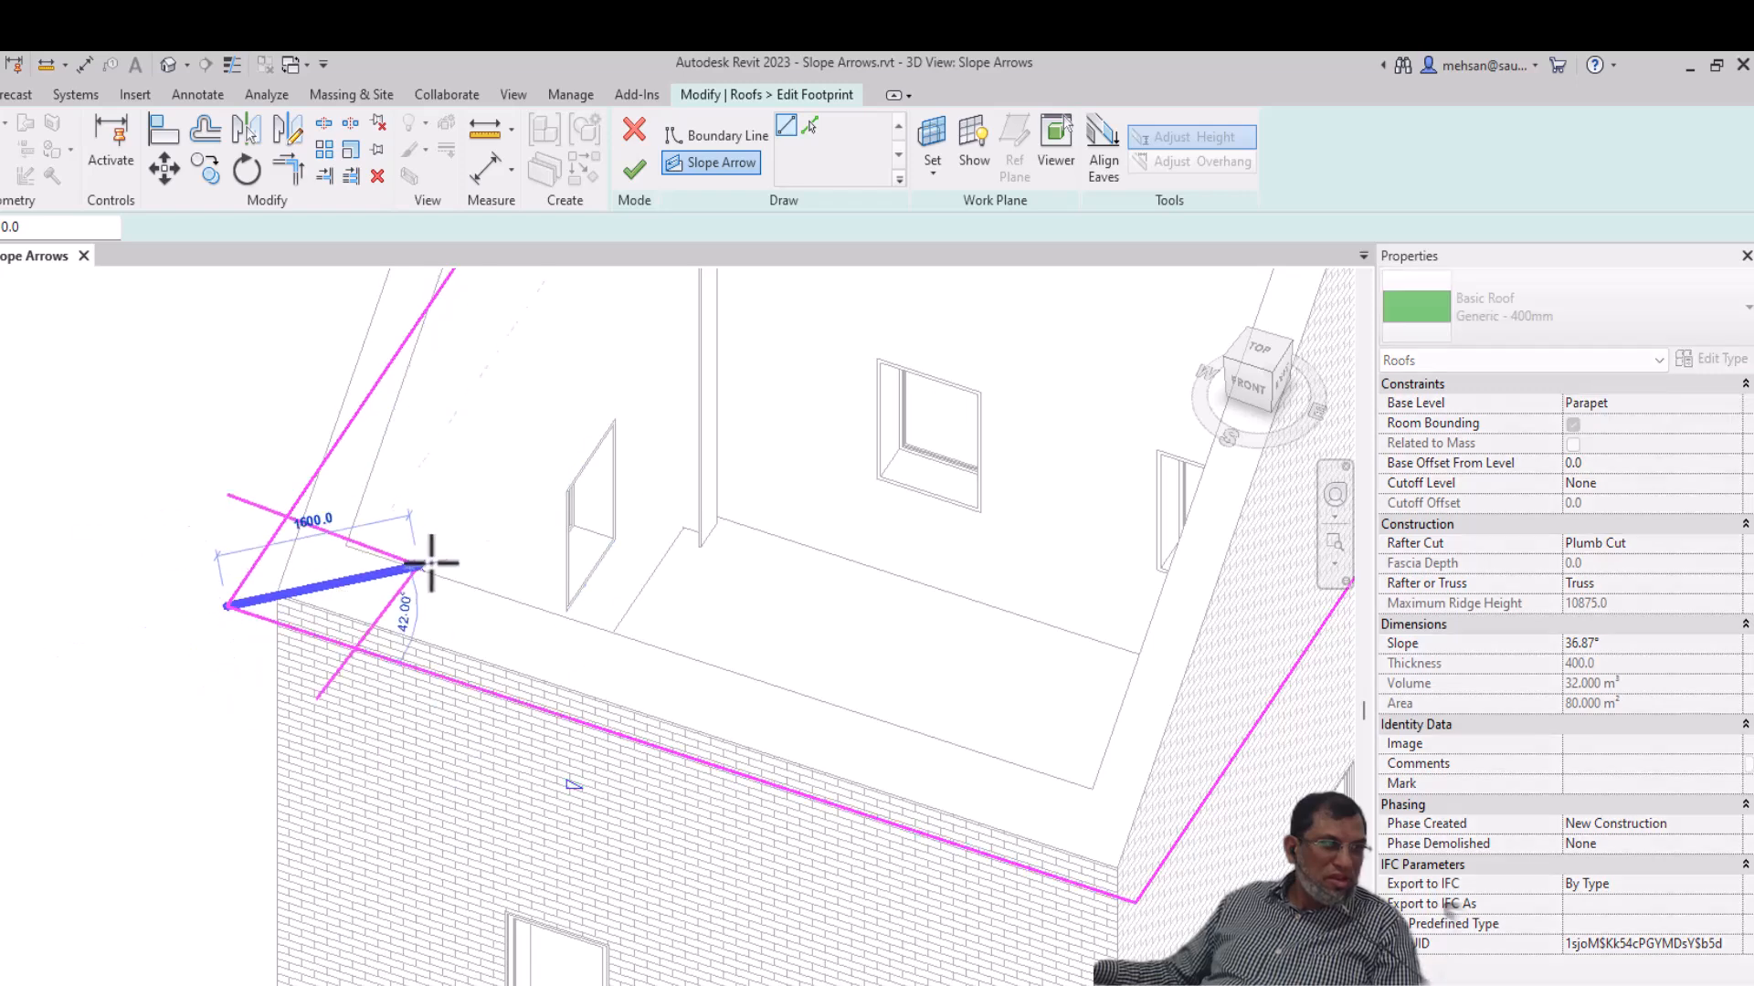
scroll(624, 497, up, 5)
click(632, 484)
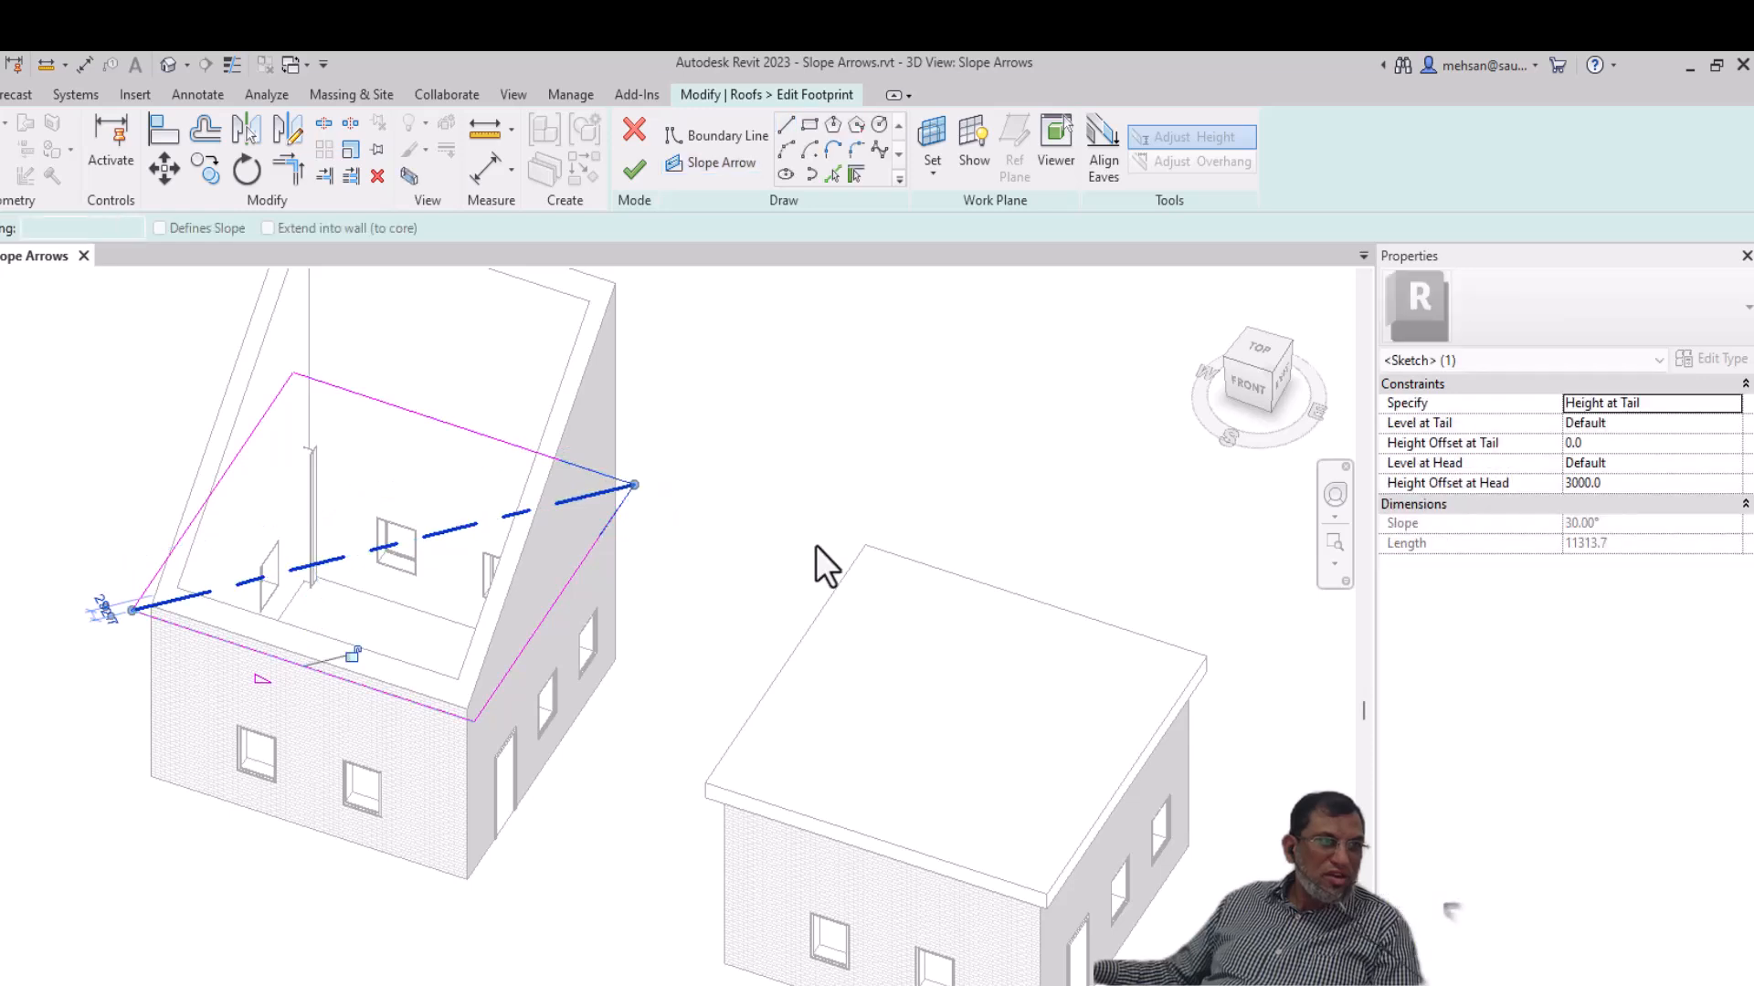
click(638, 170)
scroll(663, 576, down, 2)
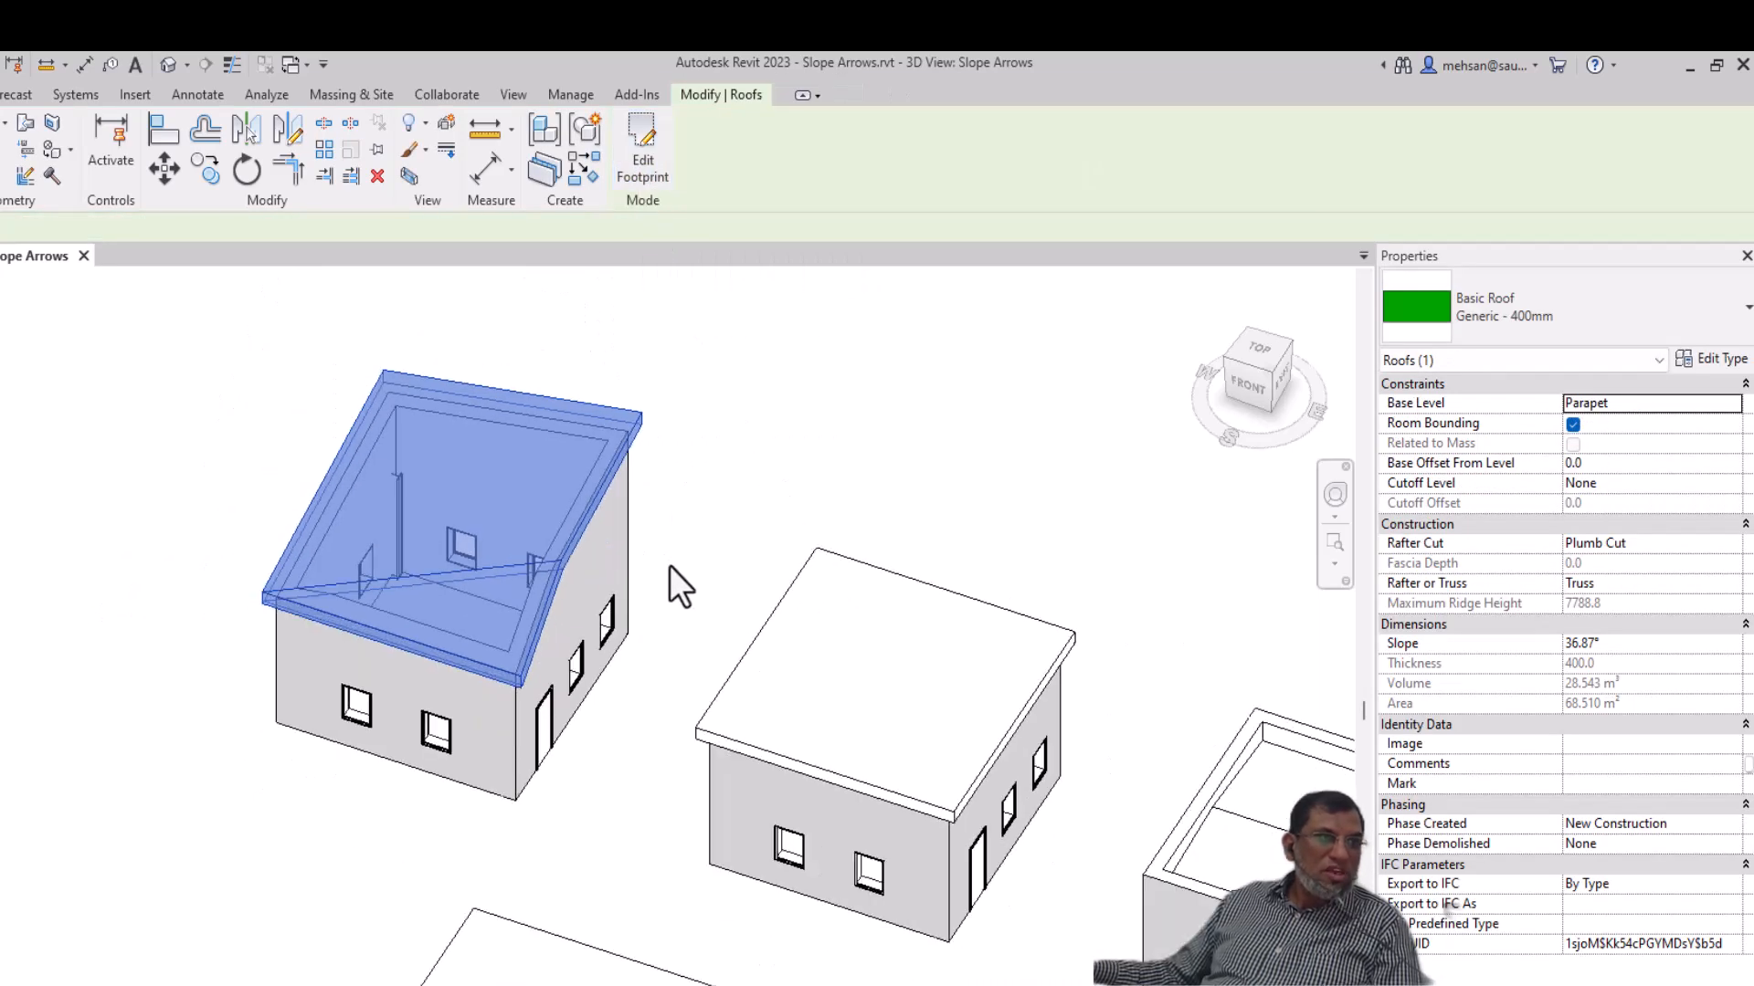
click(671, 566)
Step: Delete the diagonal slope arrow from the first building's roof footprint and discard the sketch edits
shift+middle_drag(484, 550, 378, 668)
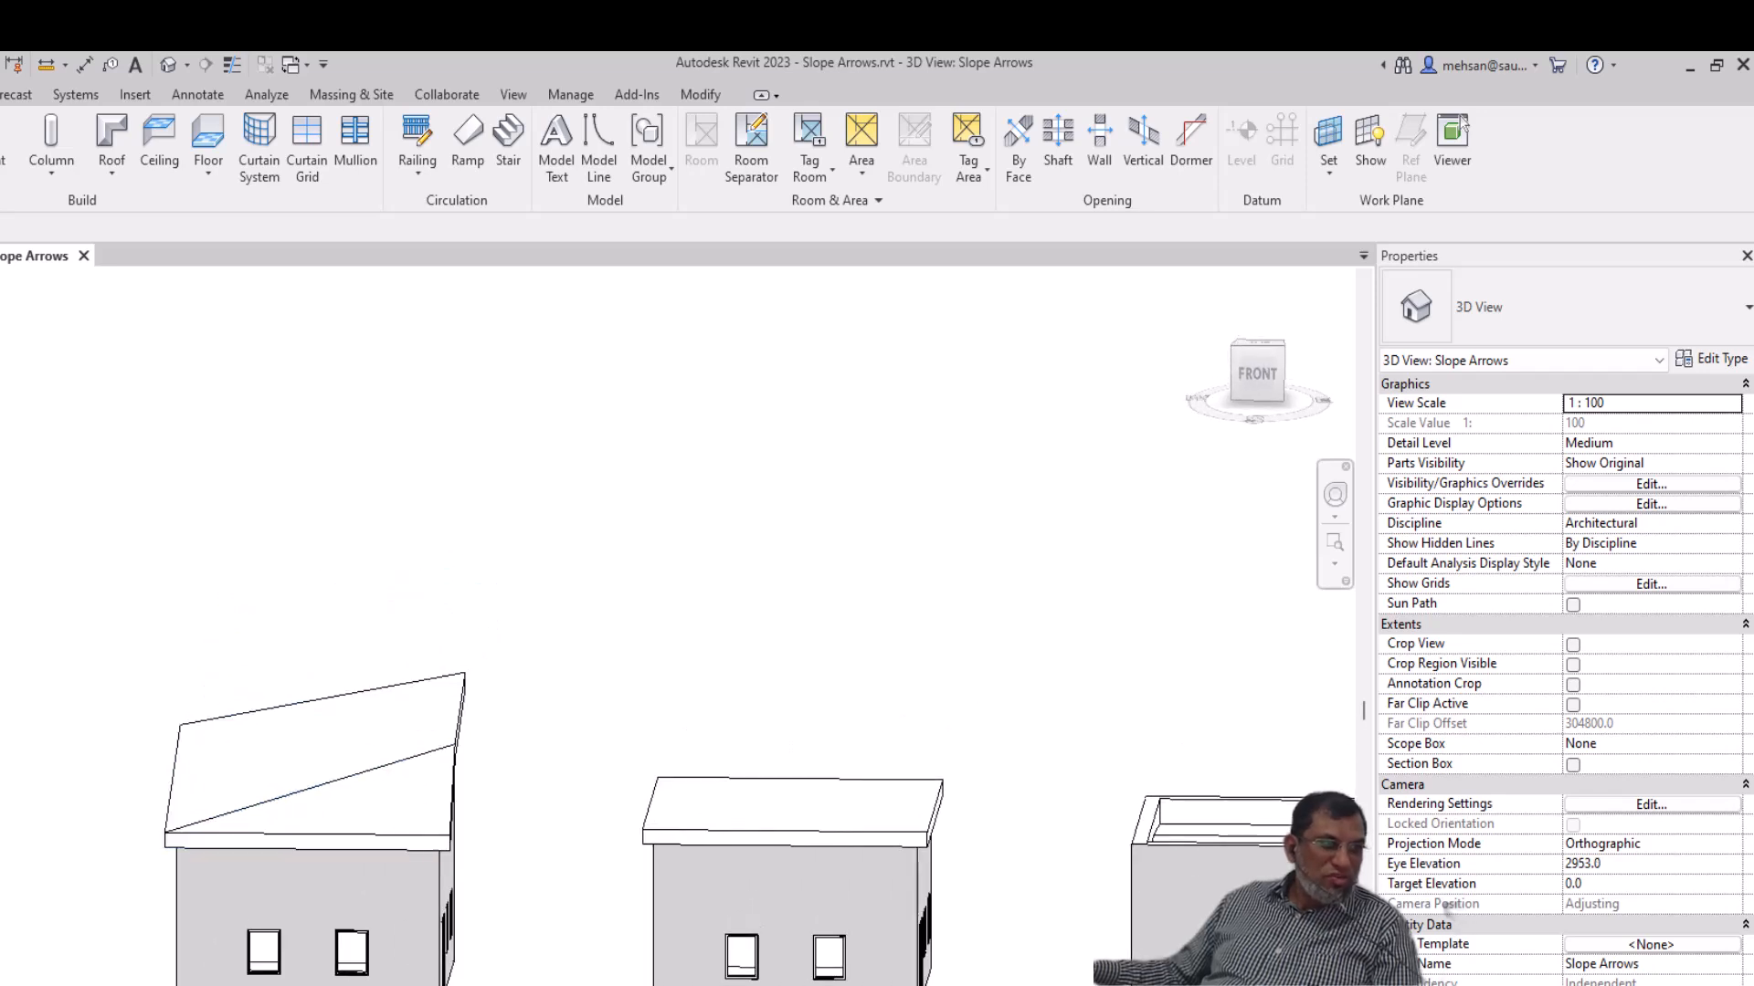
mouse_move(416, 888)
shift+middle_down()
mouse_move(494, 961)
mouse_move(406, 985)
shift+middle_up()
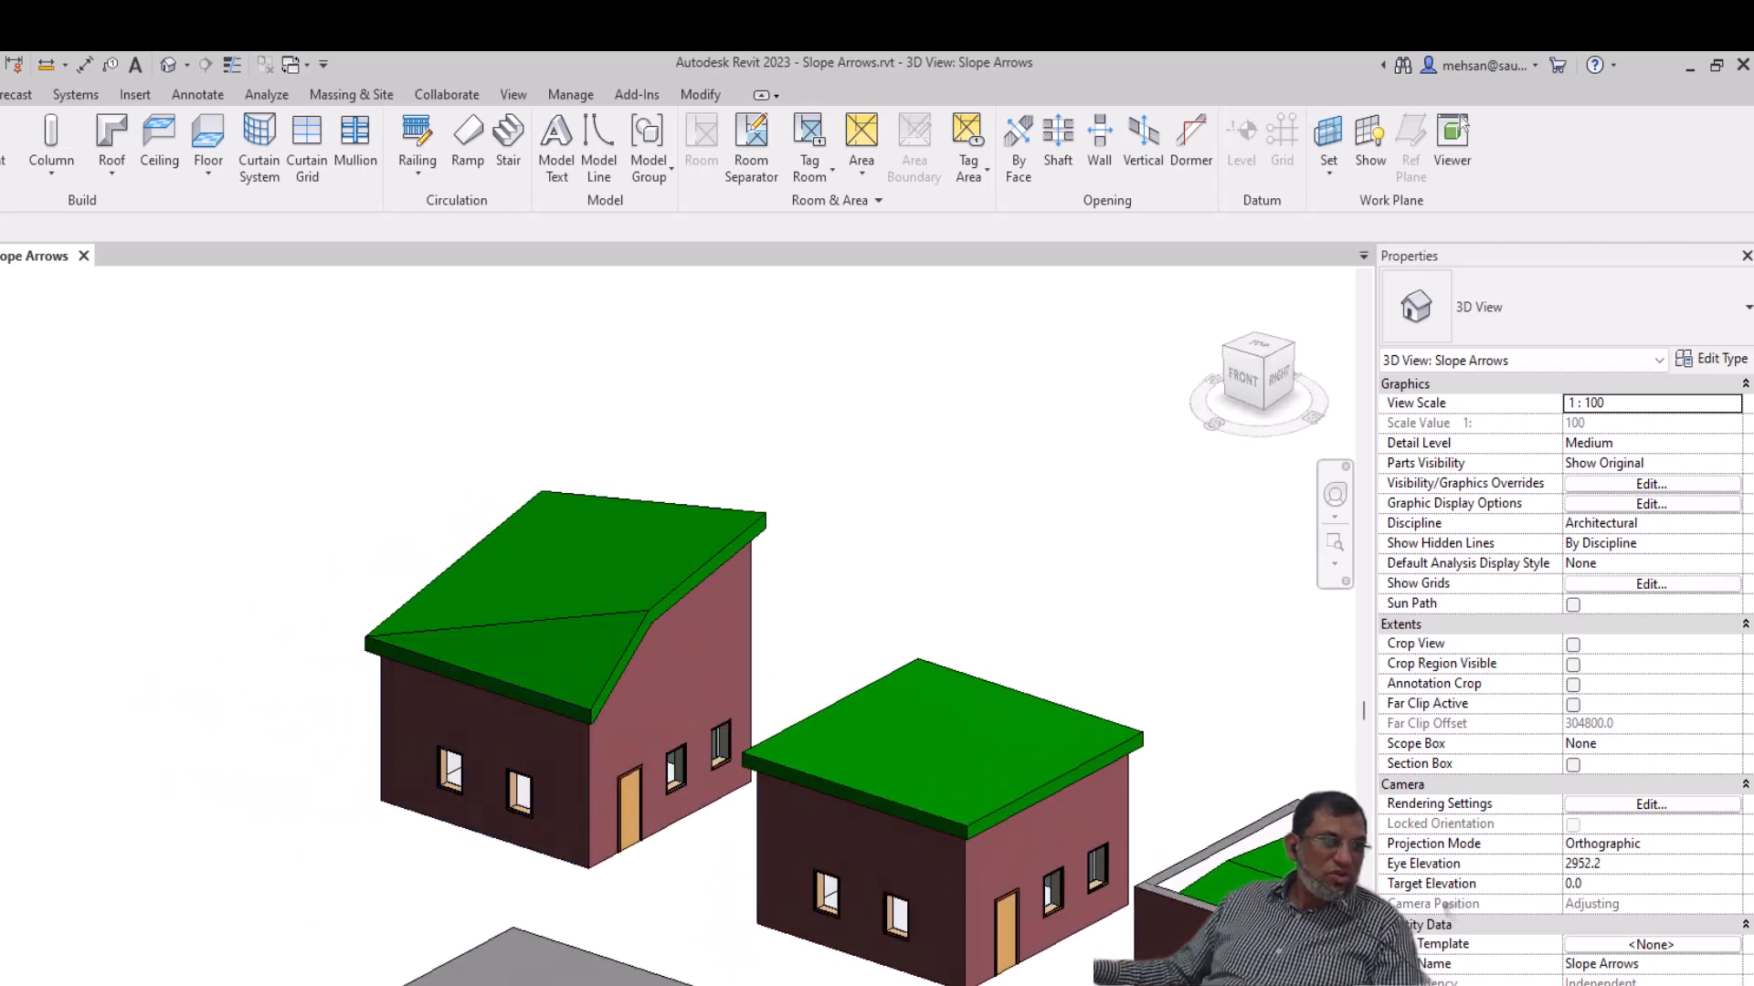
shift+middle_drag(626, 673, 697, 677)
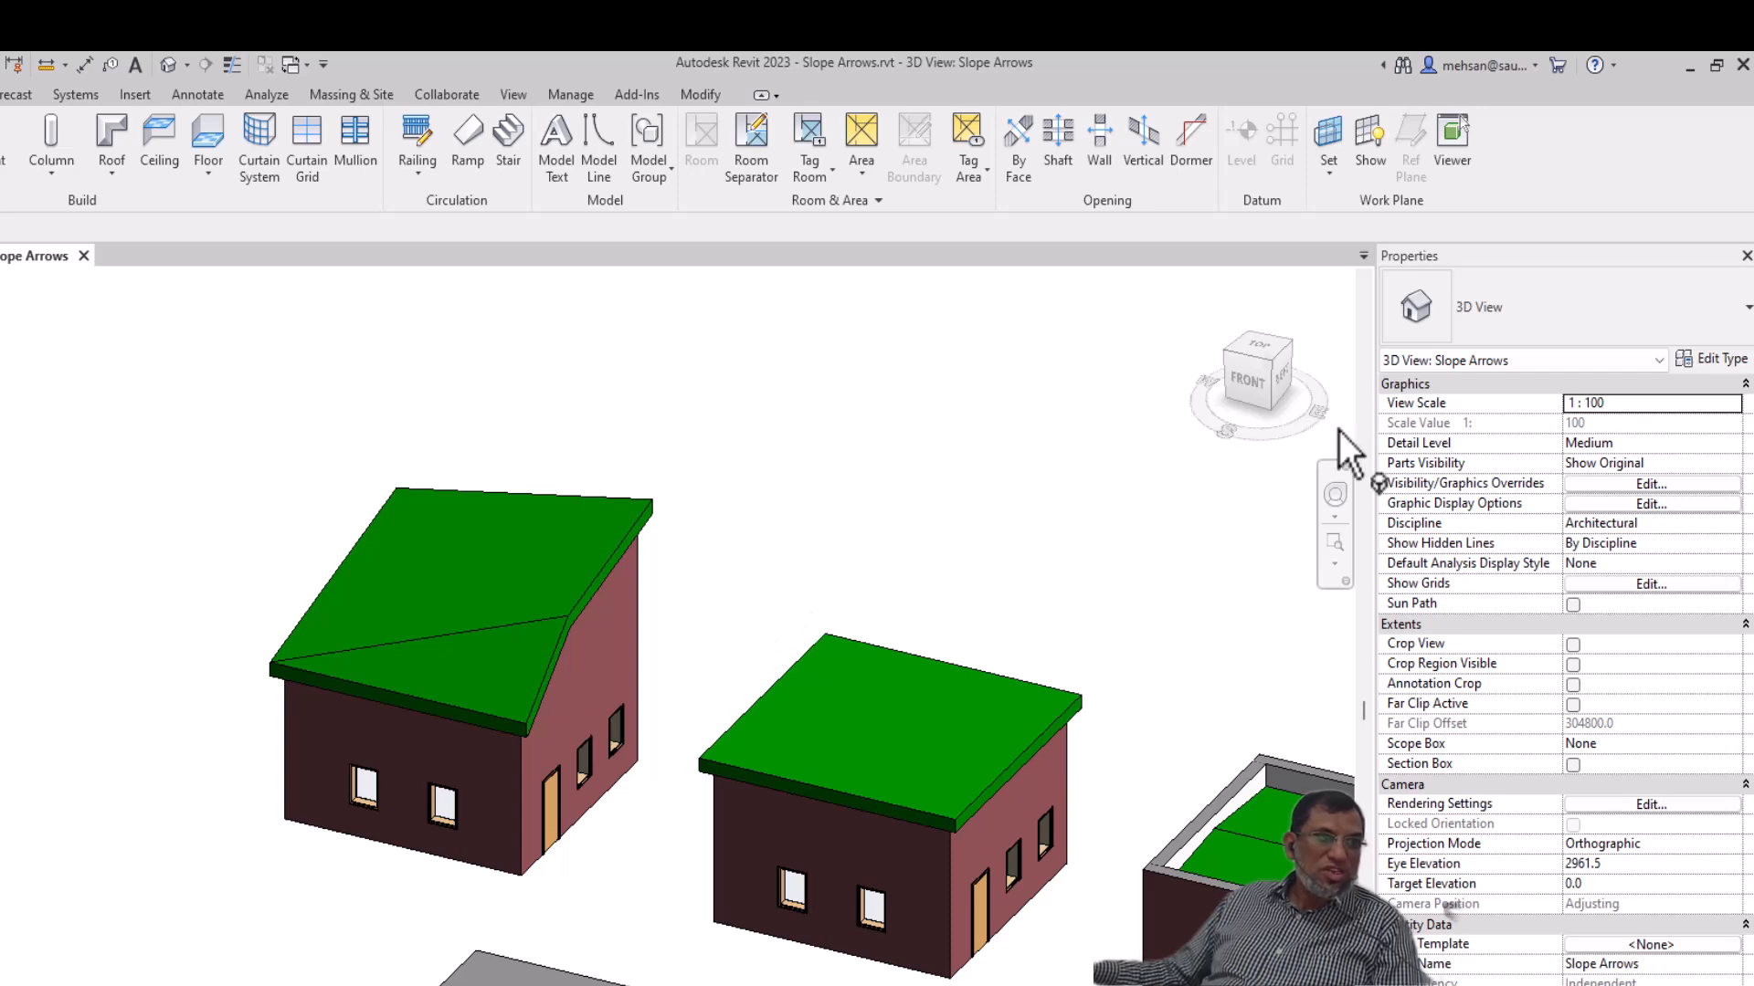
scroll(764, 574, up, 2)
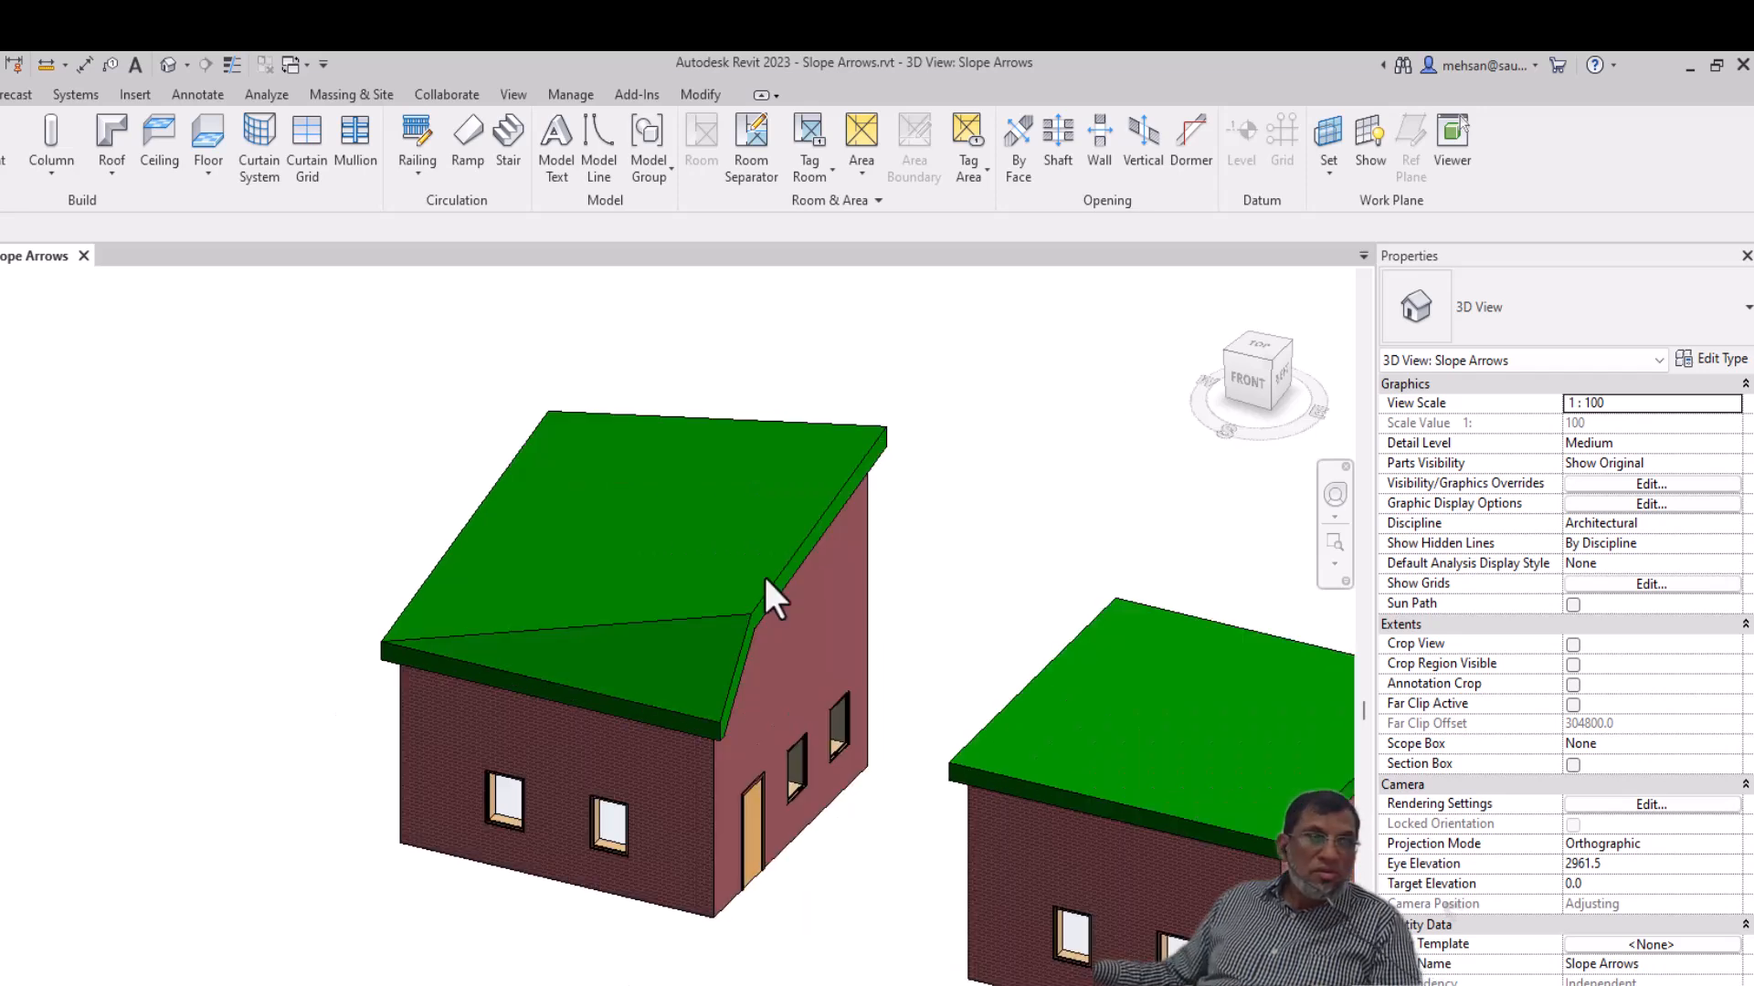
click(800, 543)
click(641, 179)
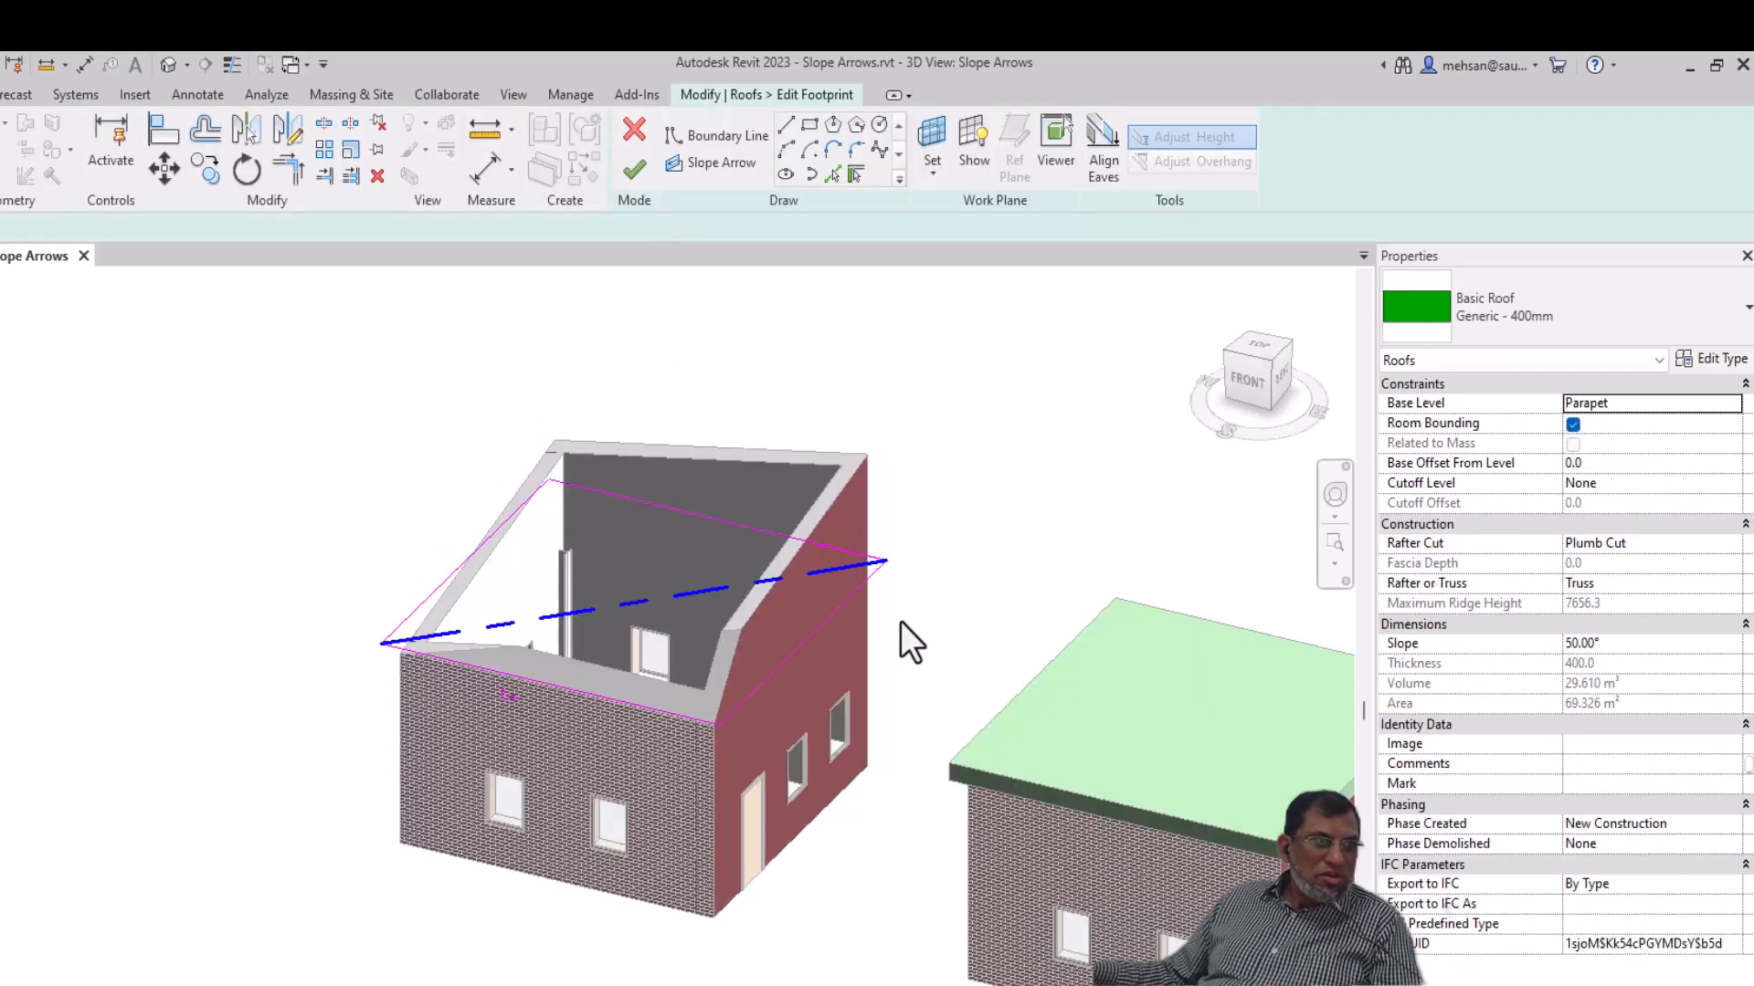
click(818, 572)
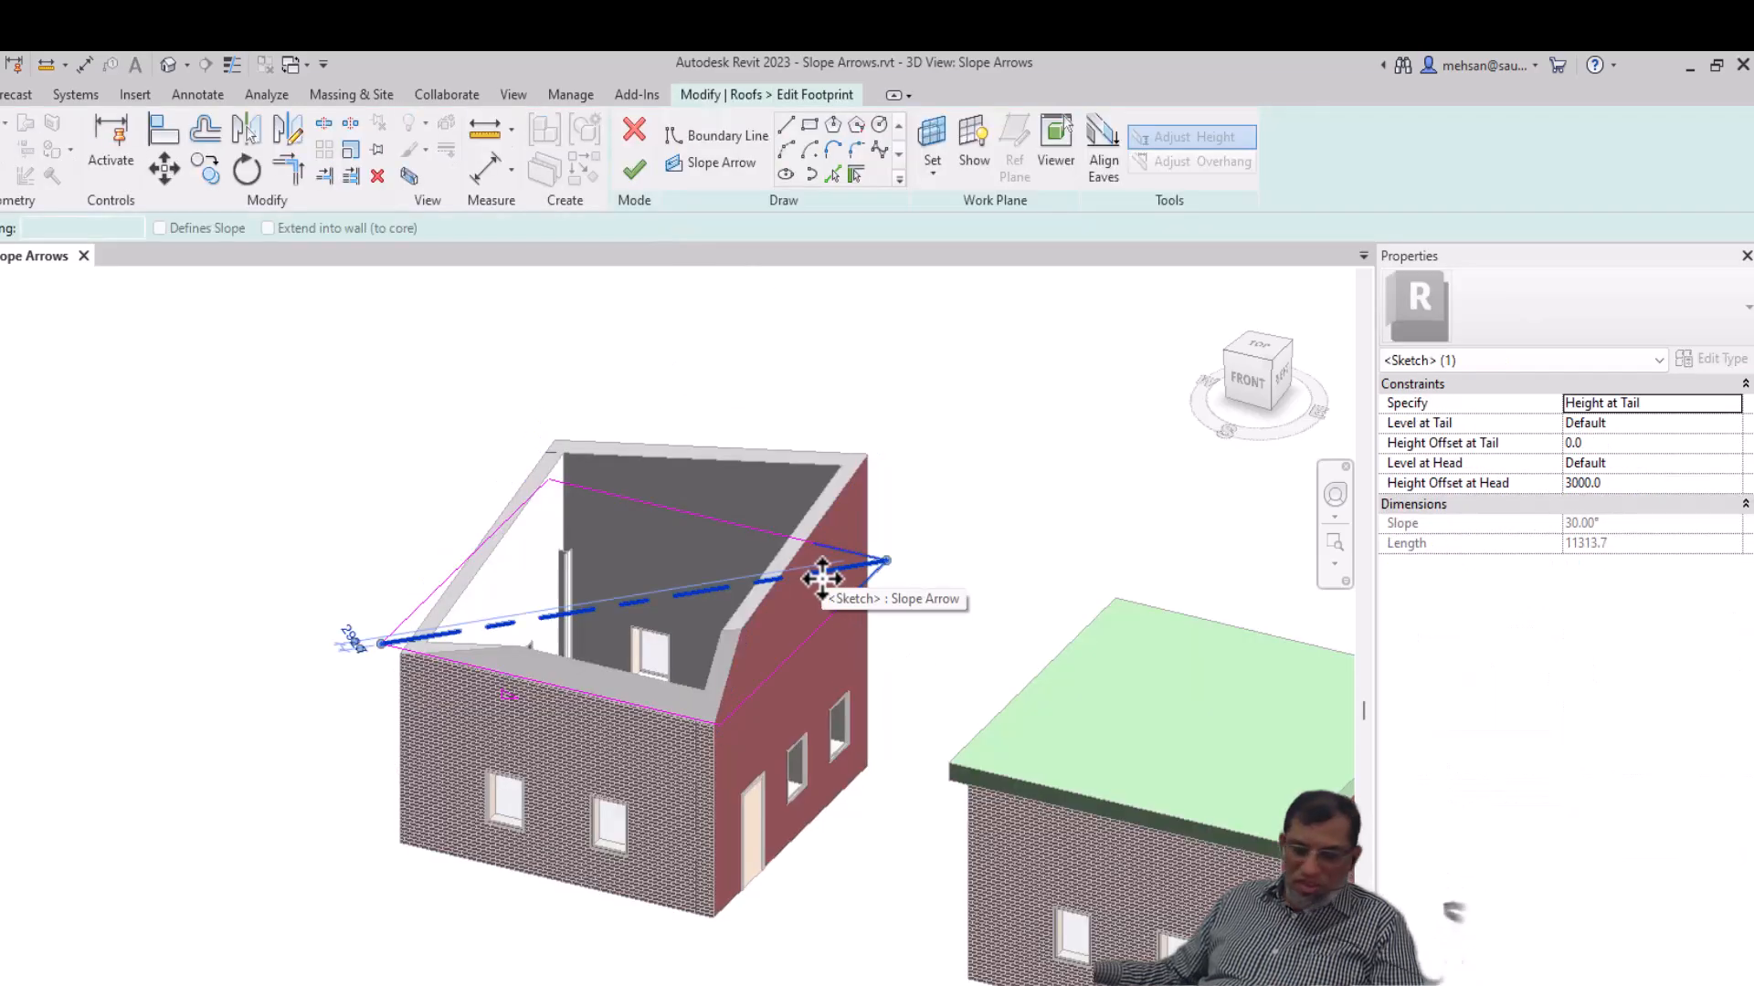
key(Delete)
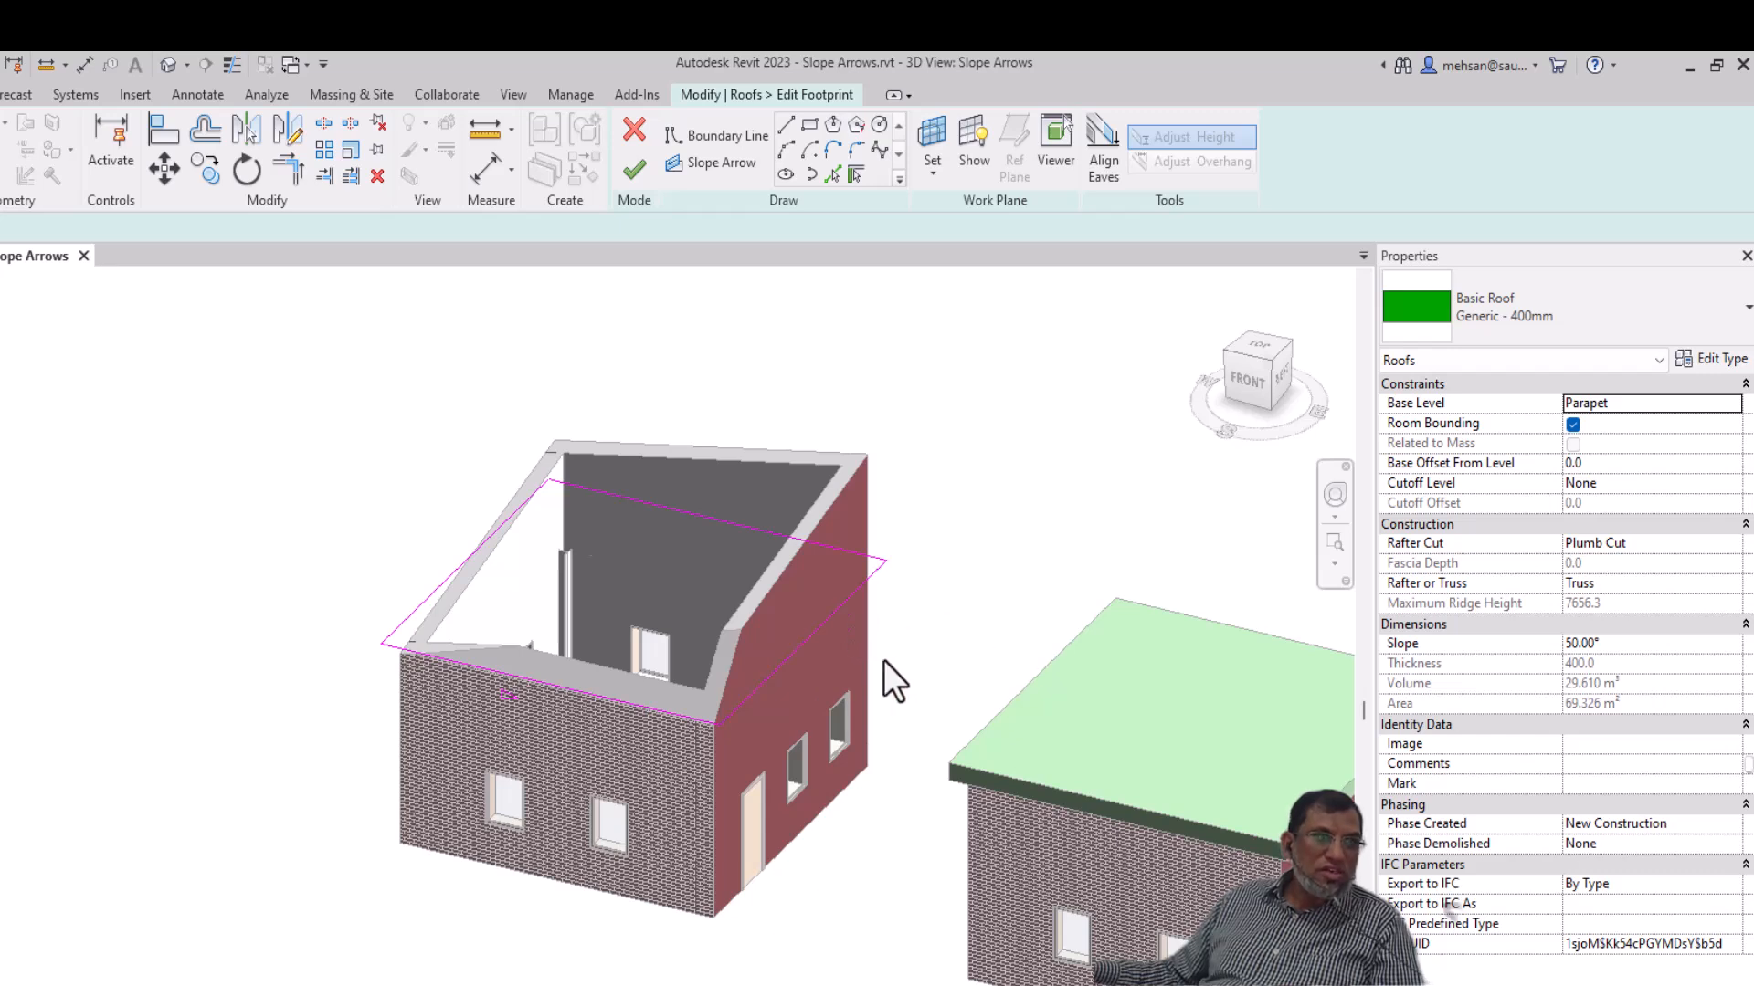
click(643, 139)
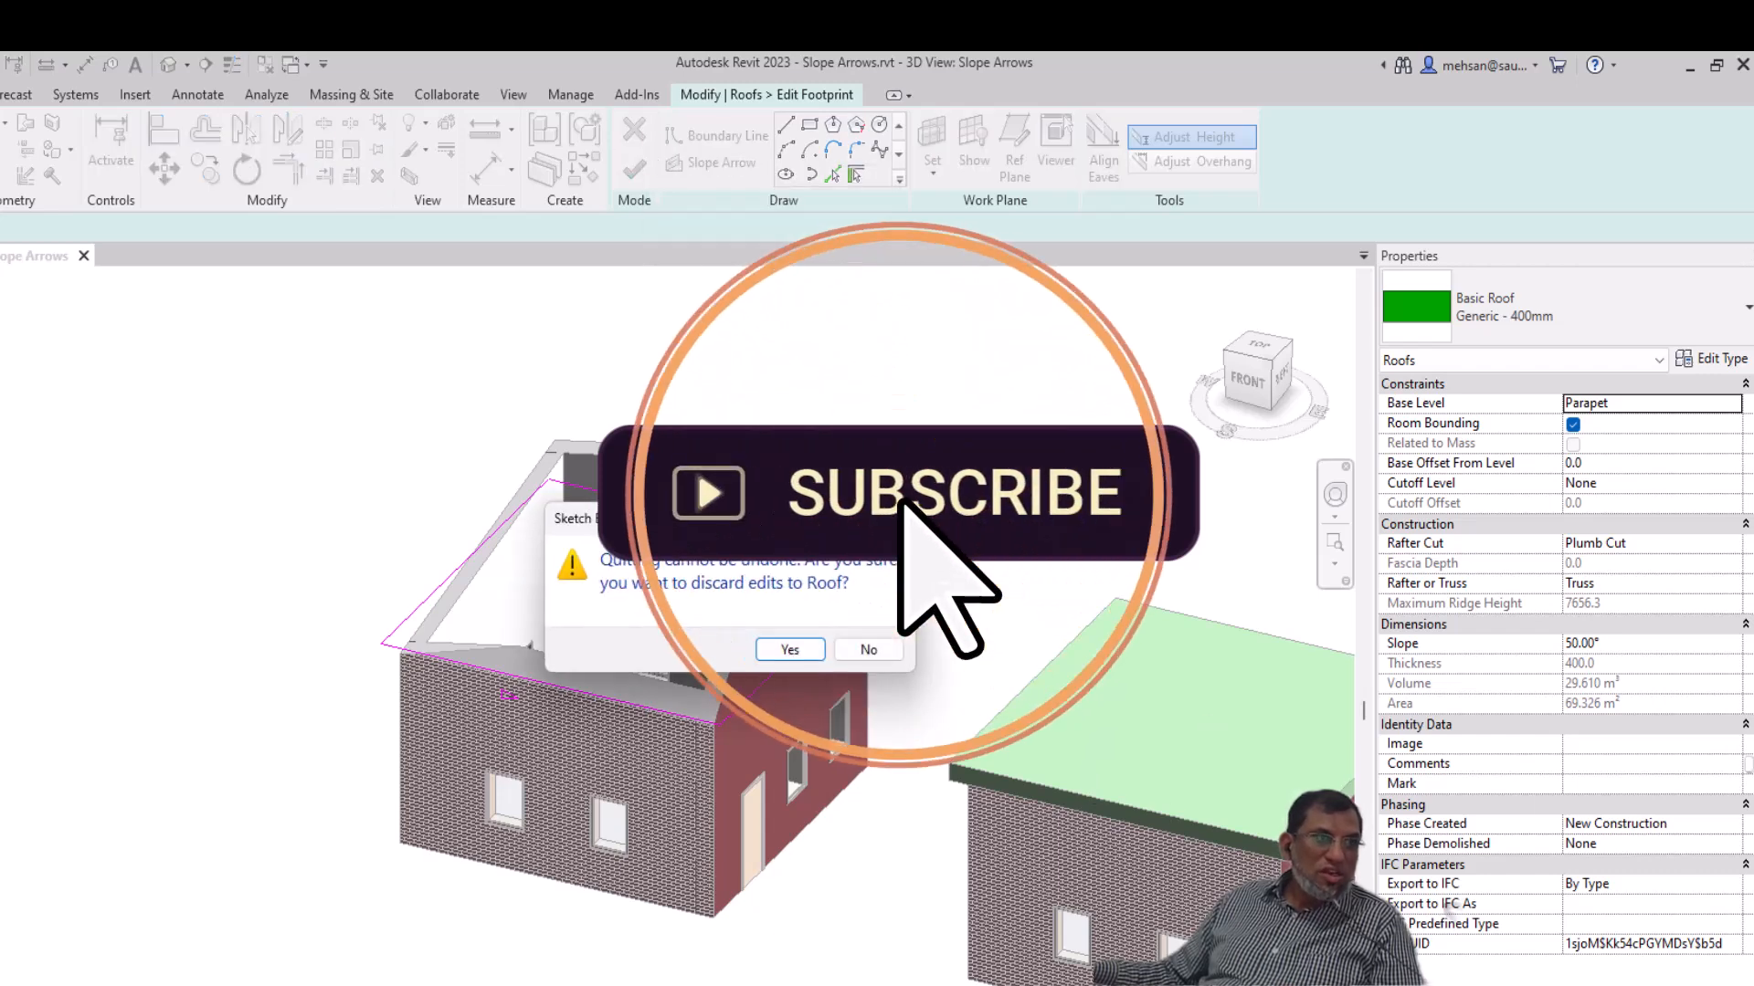
click(807, 653)
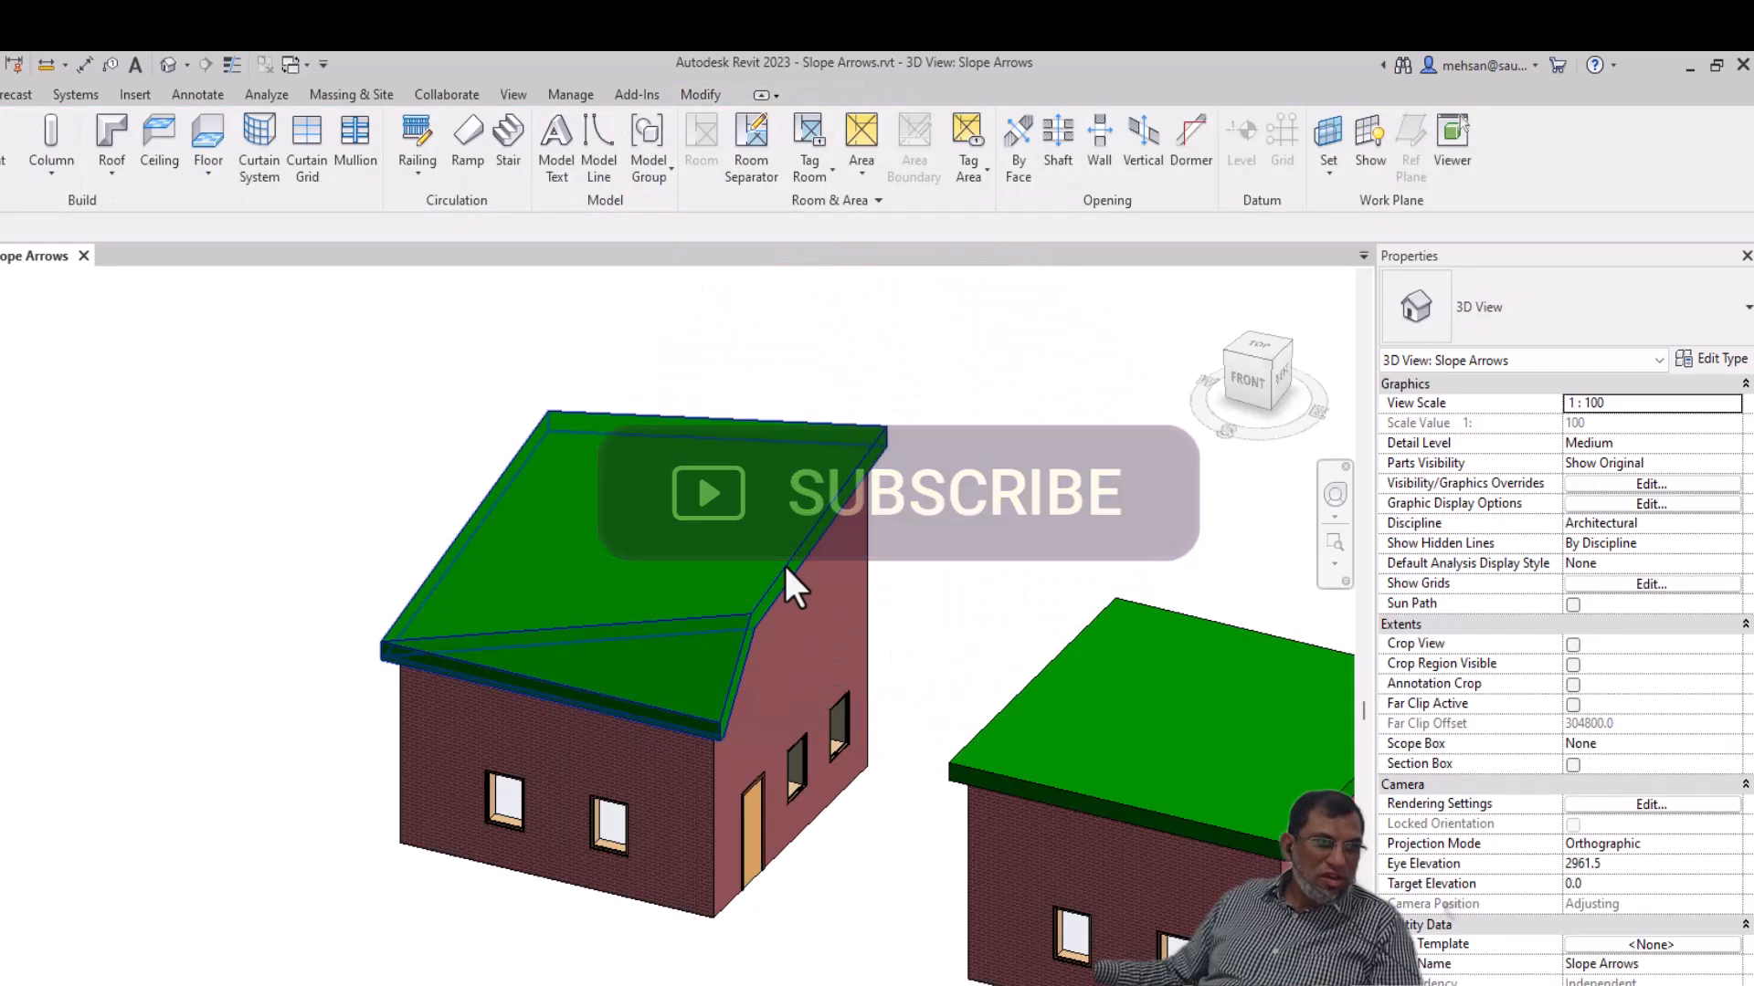
Step: Clear the slope definition from the roof footprint's front edge, delete the diagonal slope arrow, and finish the sketch
click(648, 164)
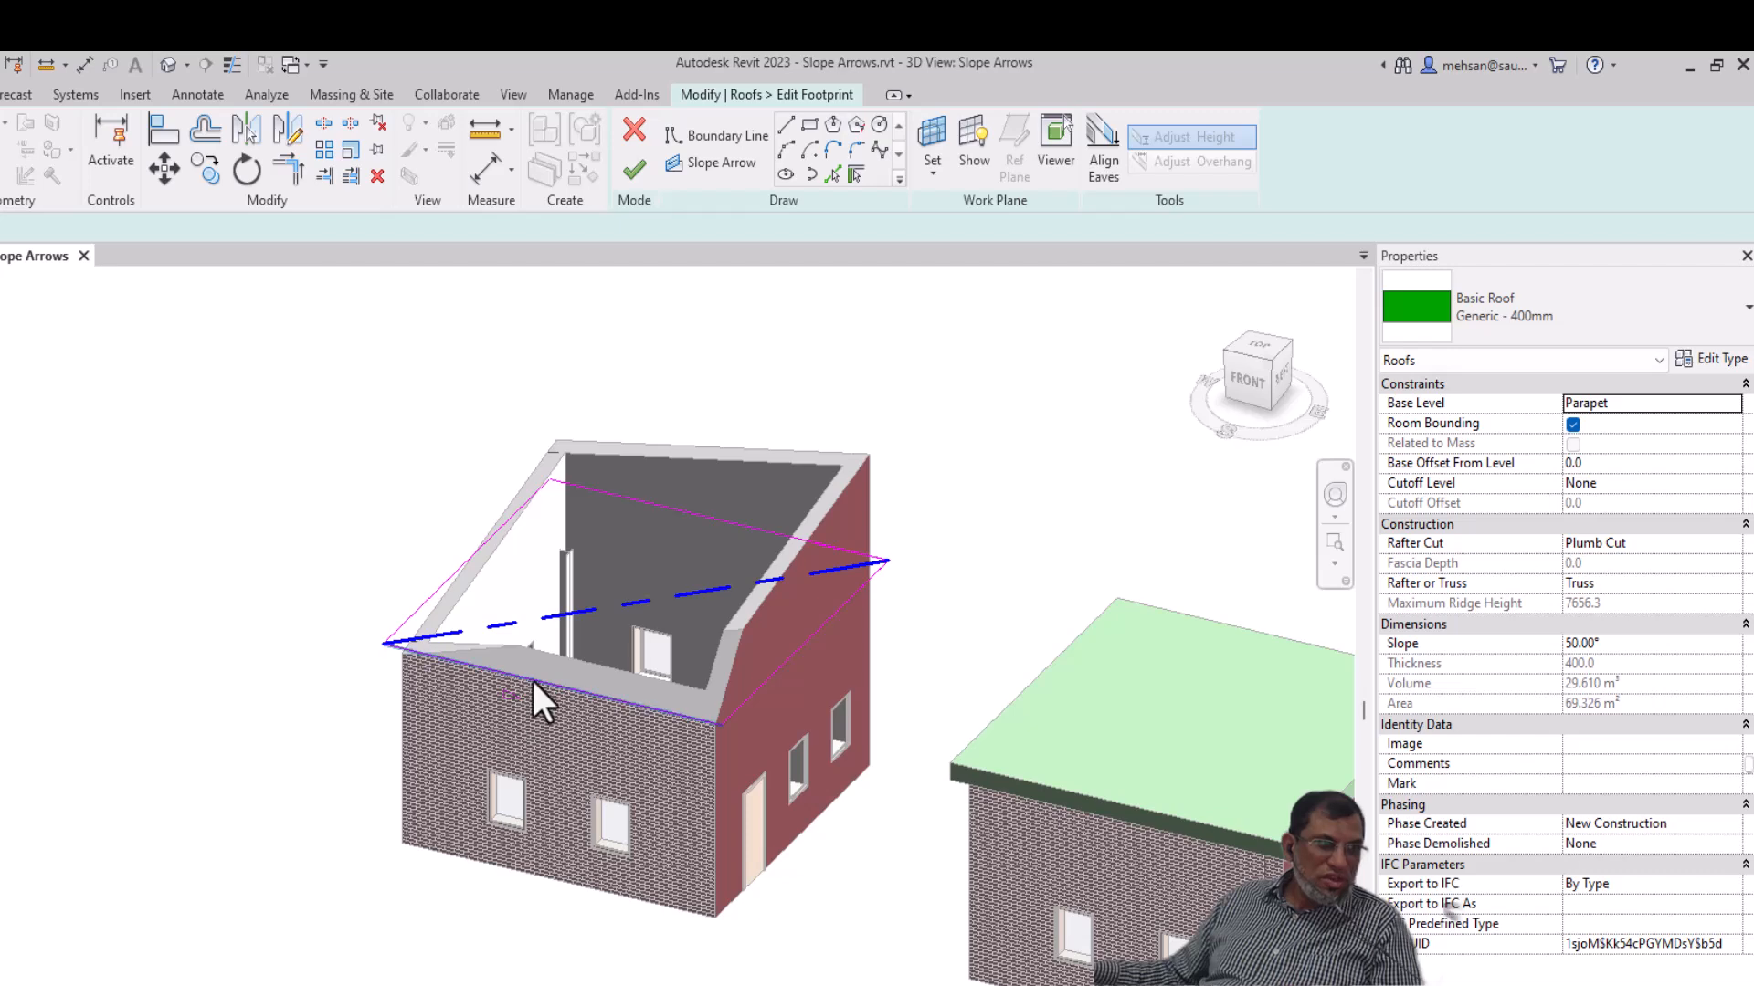
click(606, 679)
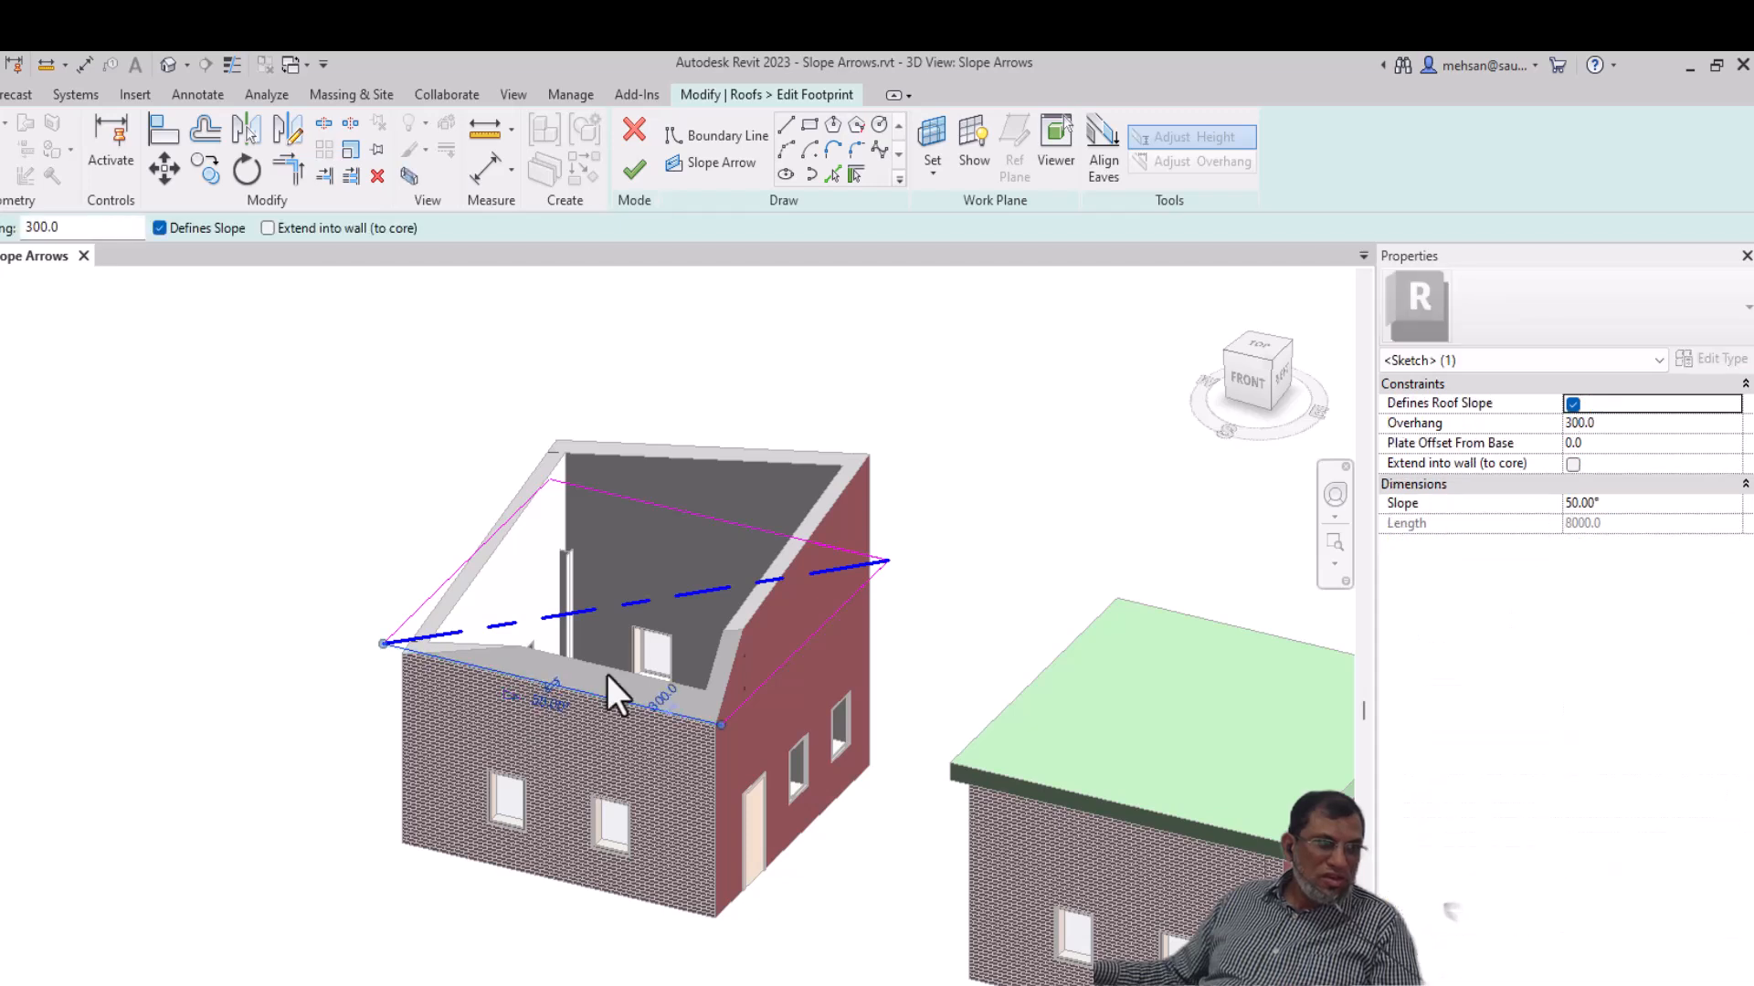
click(159, 228)
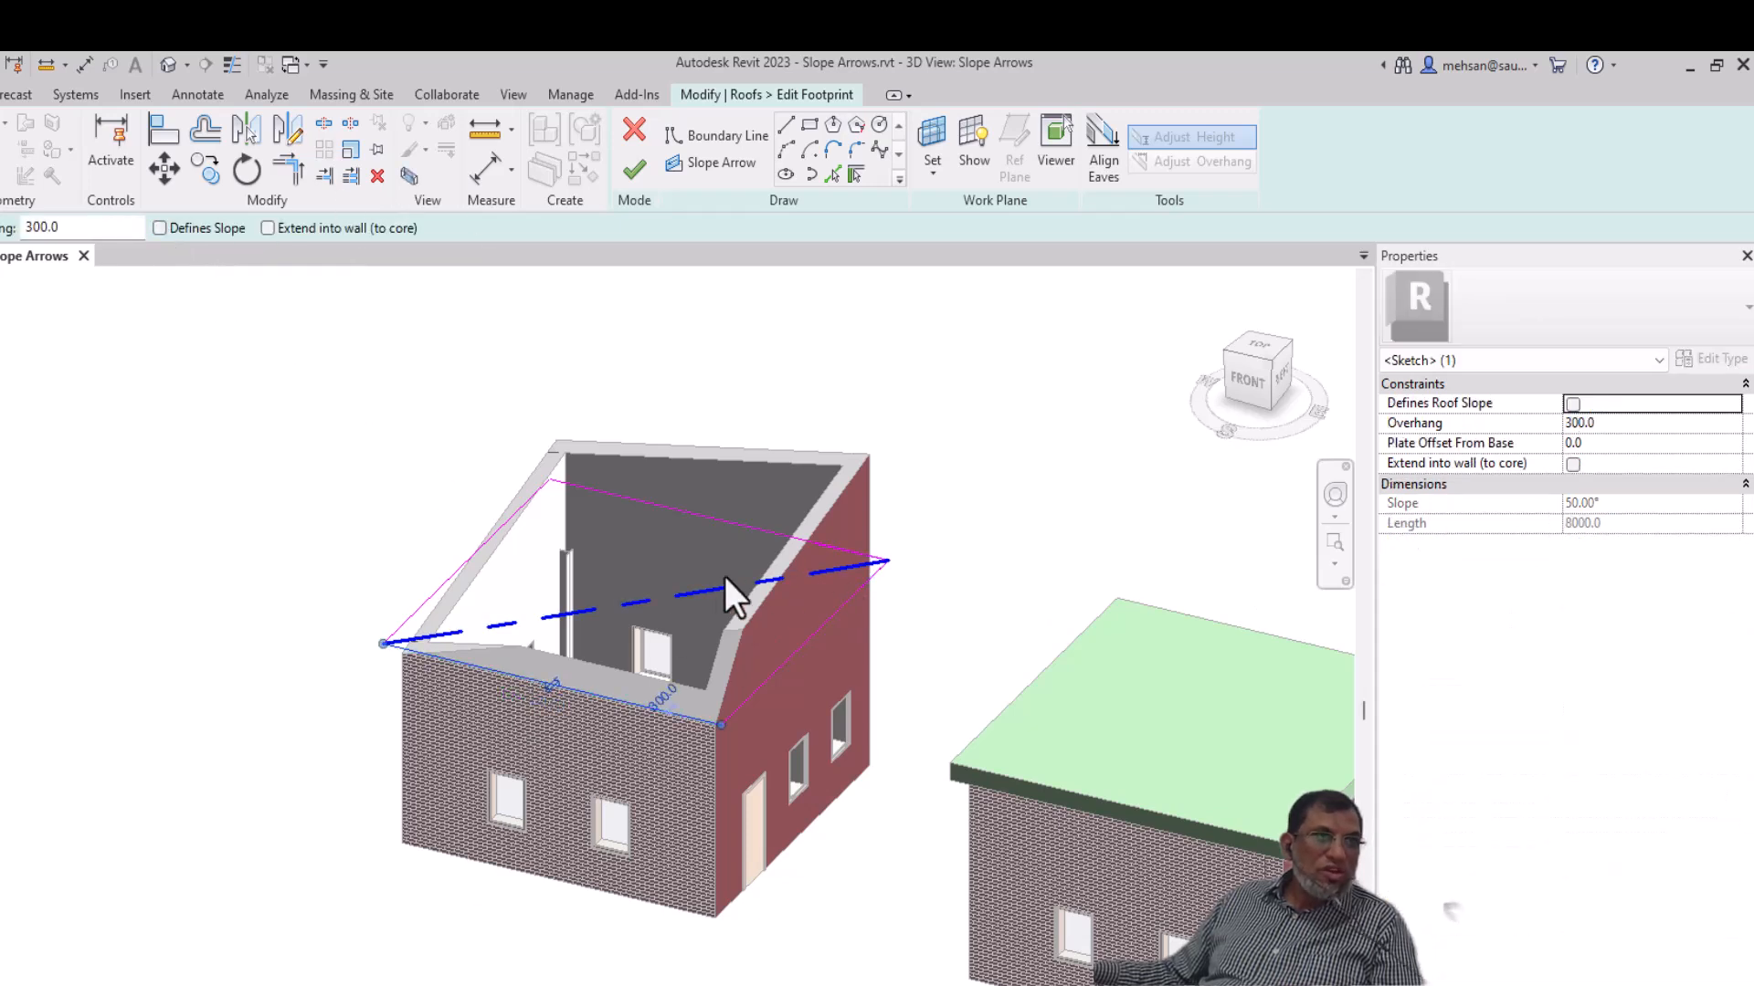
key(Escape)
click(667, 589)
key(Delete)
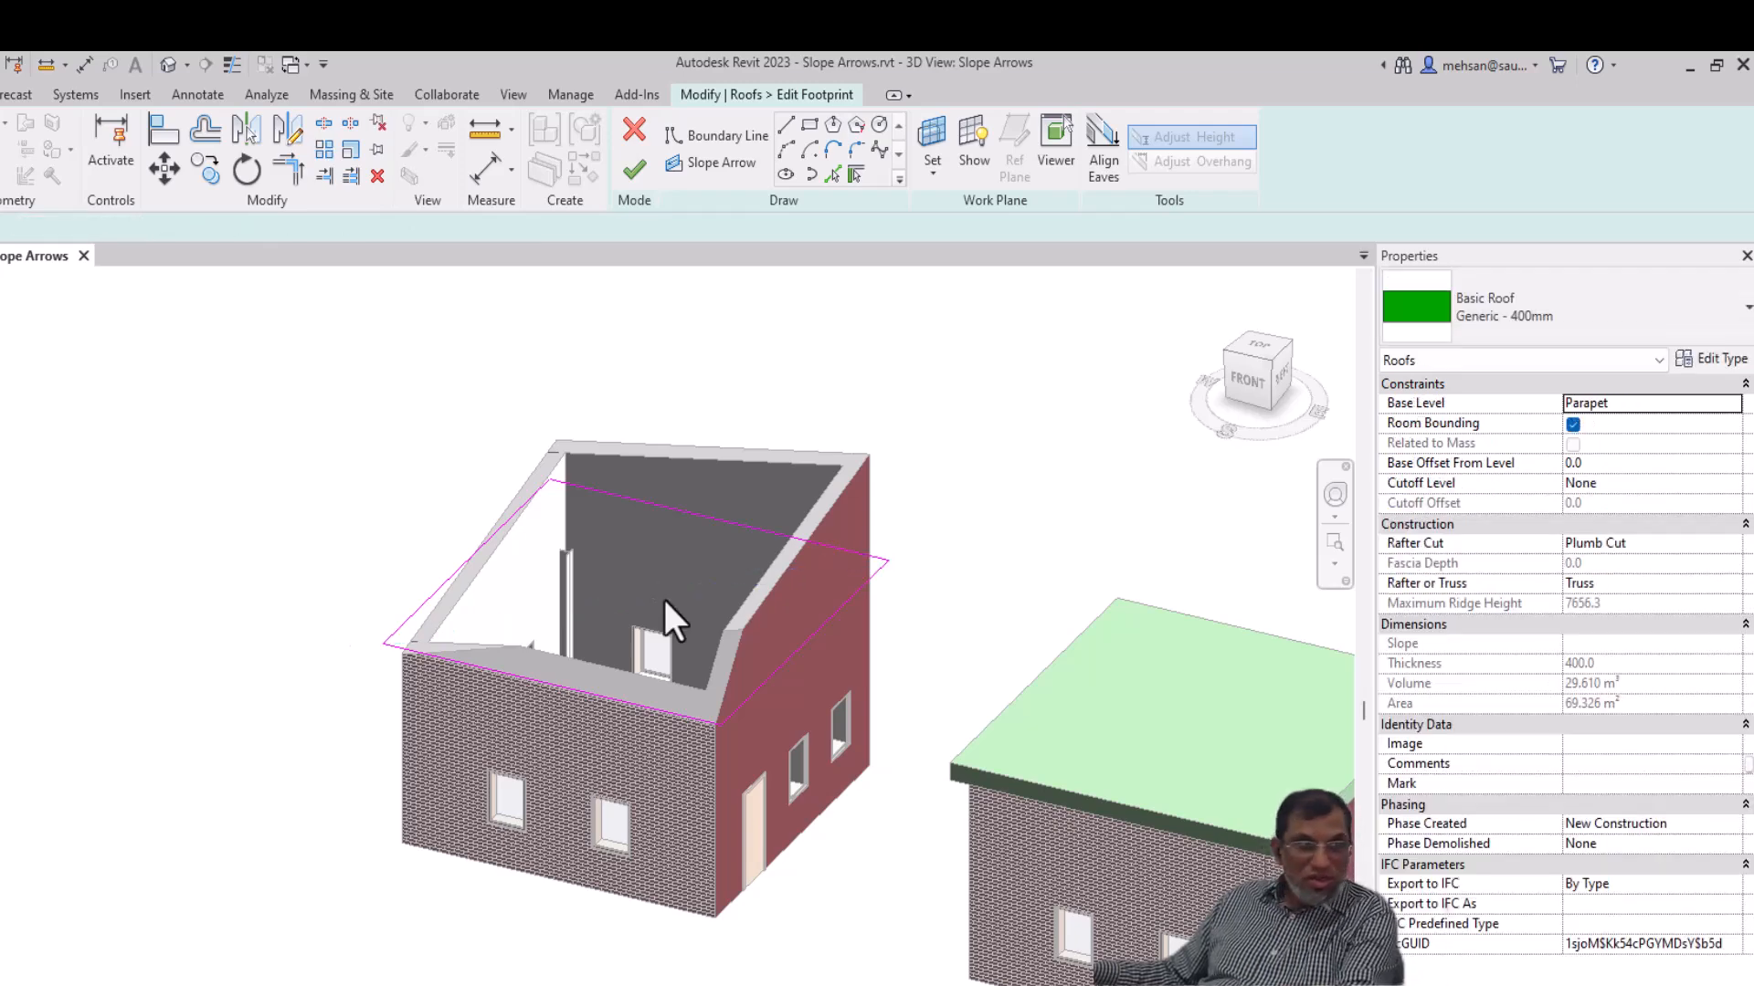
click(640, 174)
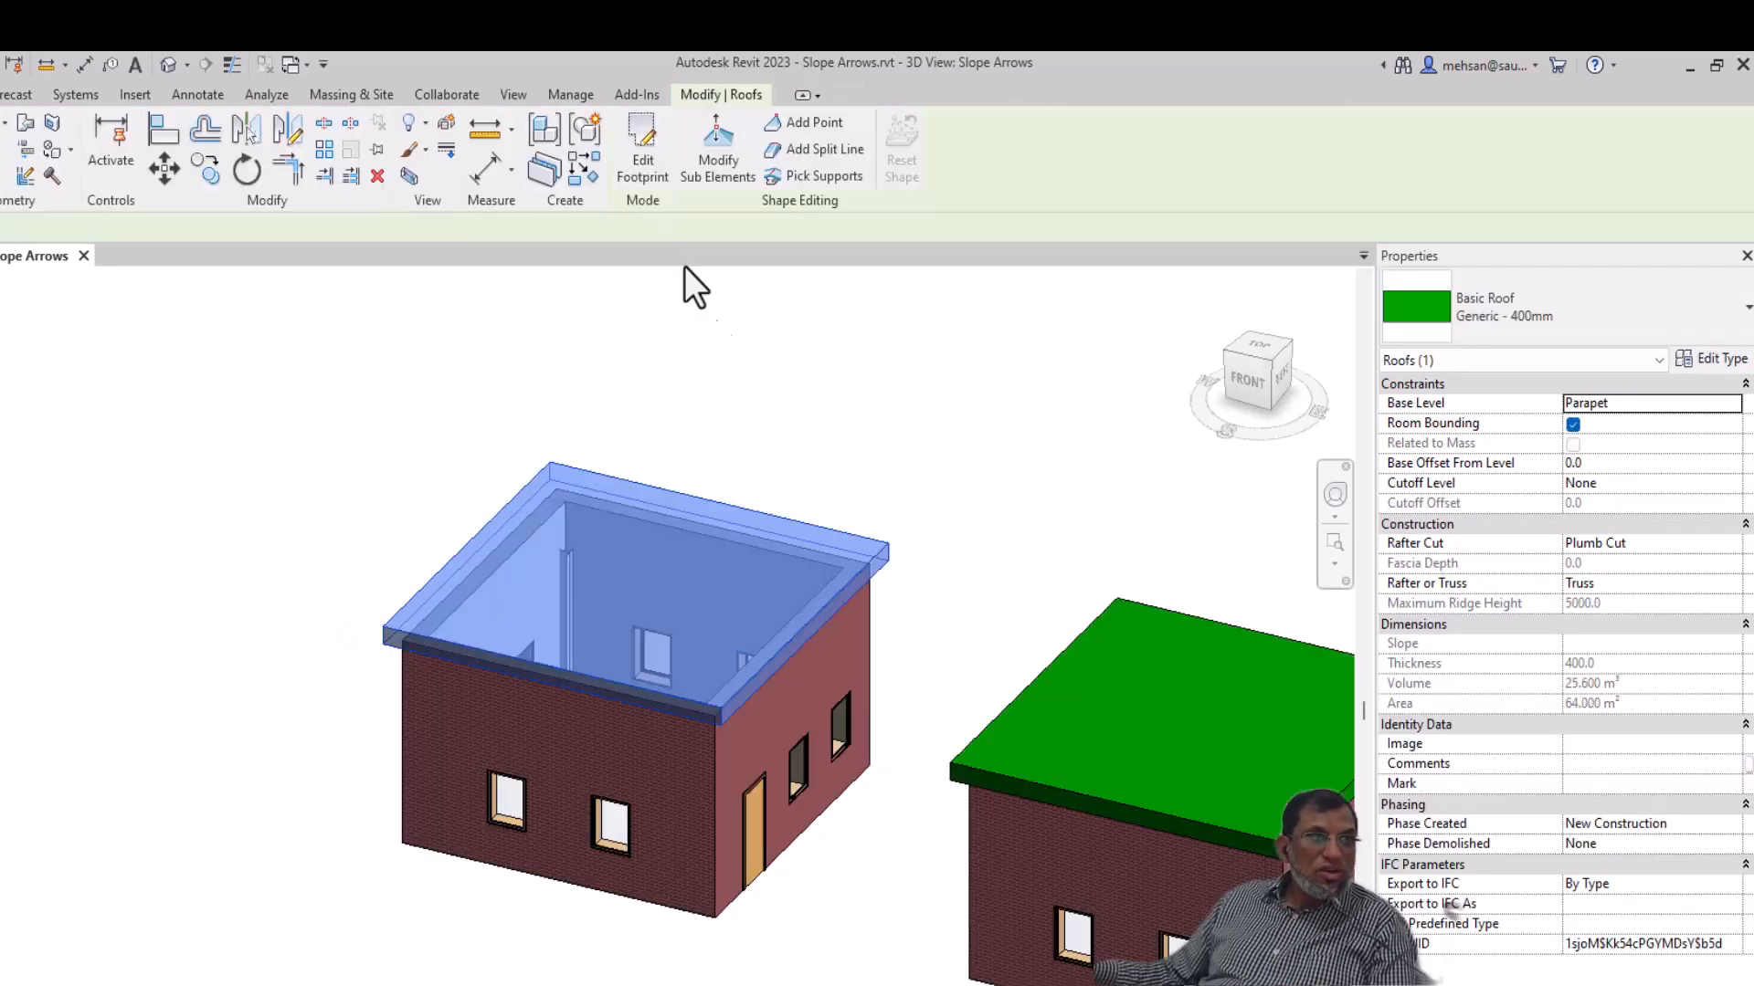
click(889, 588)
Step: Edit the first building's roof footprint and draw a diagonal slope arrow about 11314 mm long from its front-left to back-right corner
scroll(836, 584, up, 3)
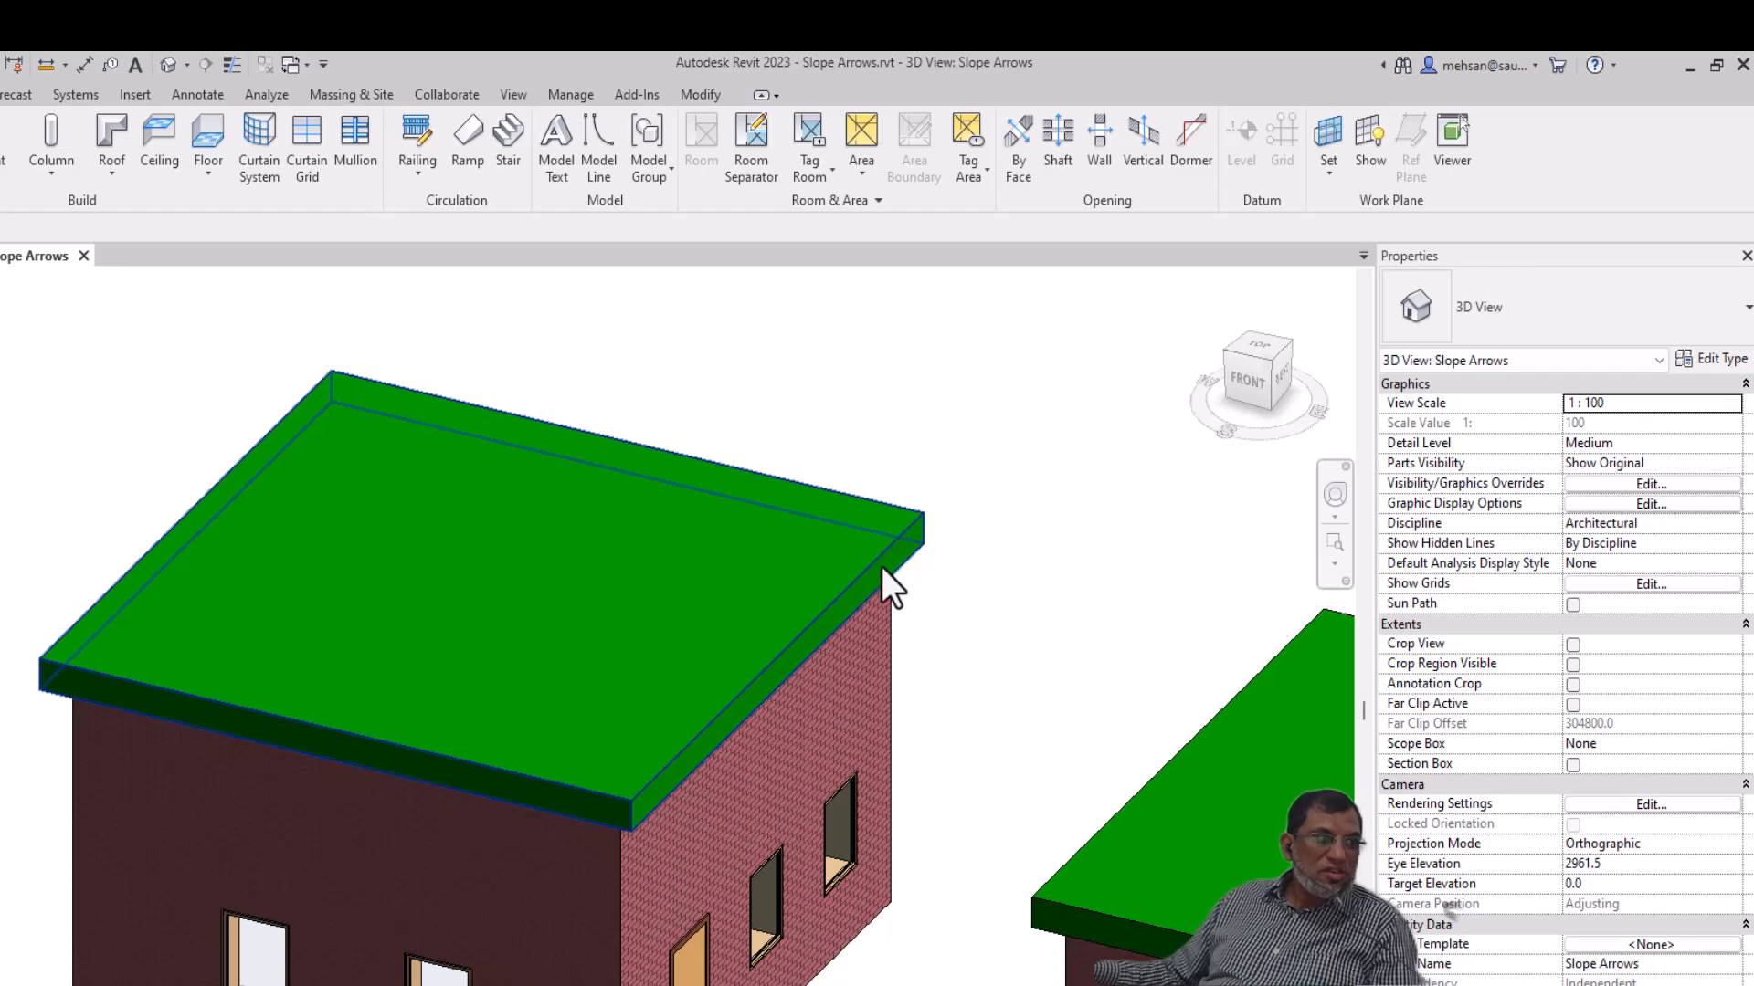
scroll(884, 585, down, 4)
scroll(875, 600, up, 2)
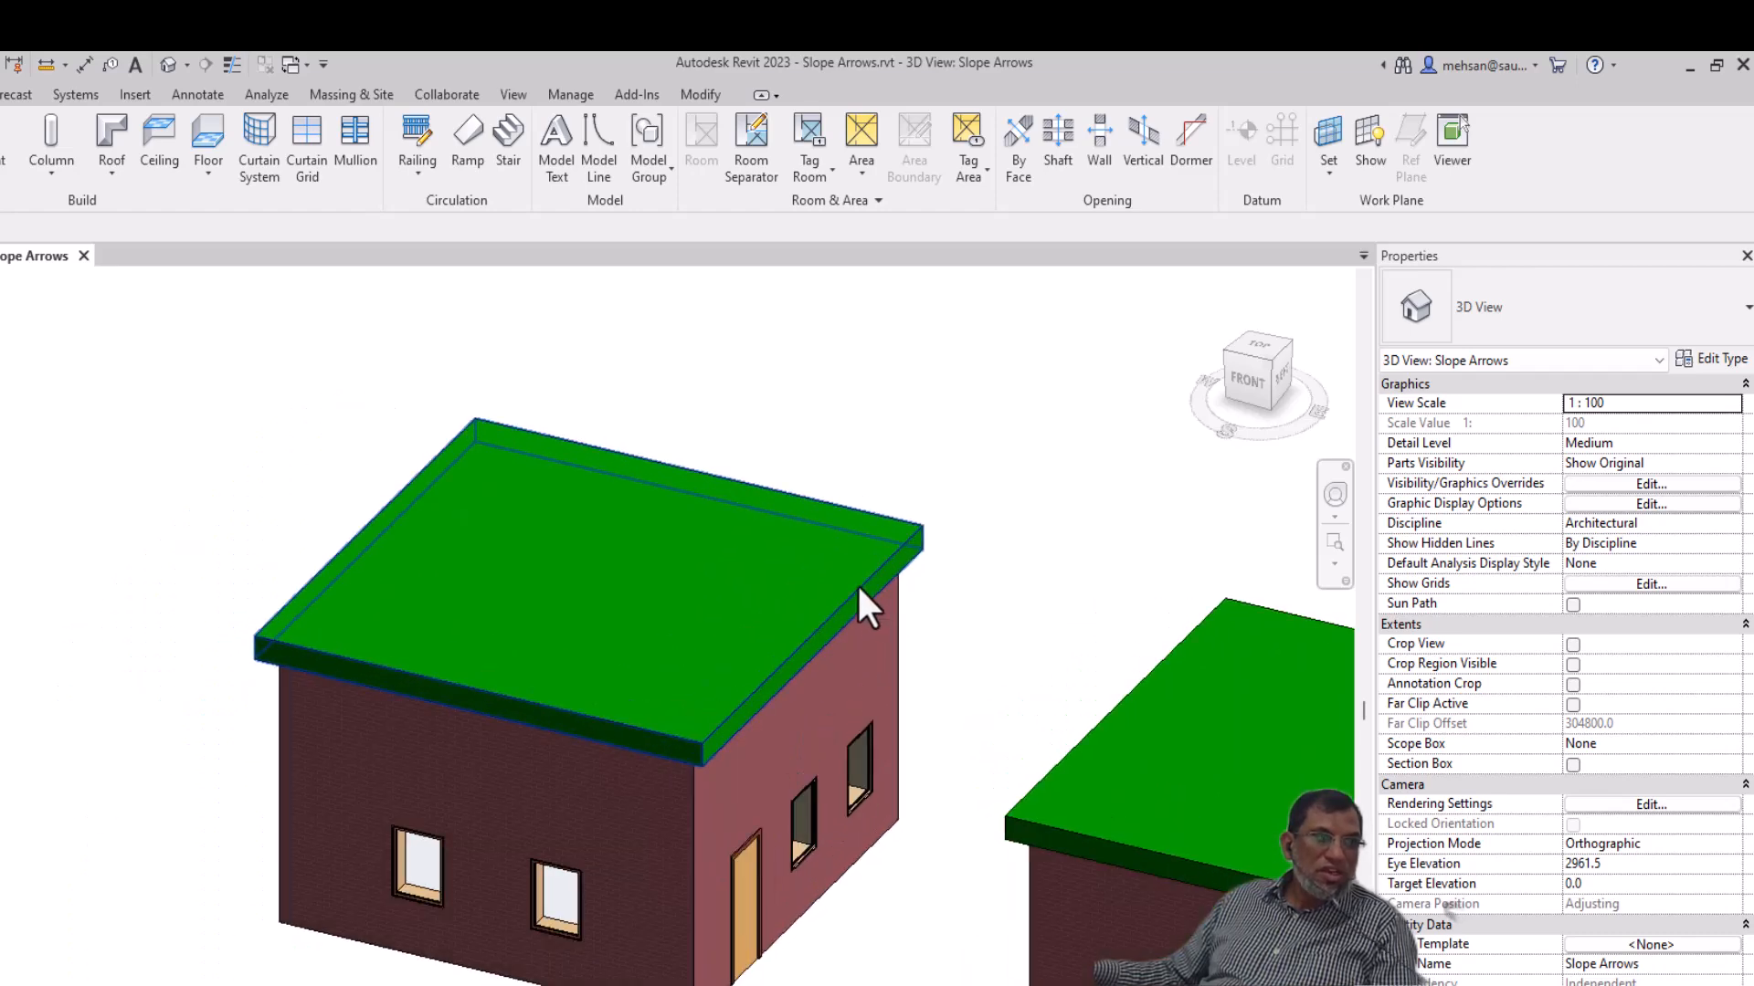
click(859, 589)
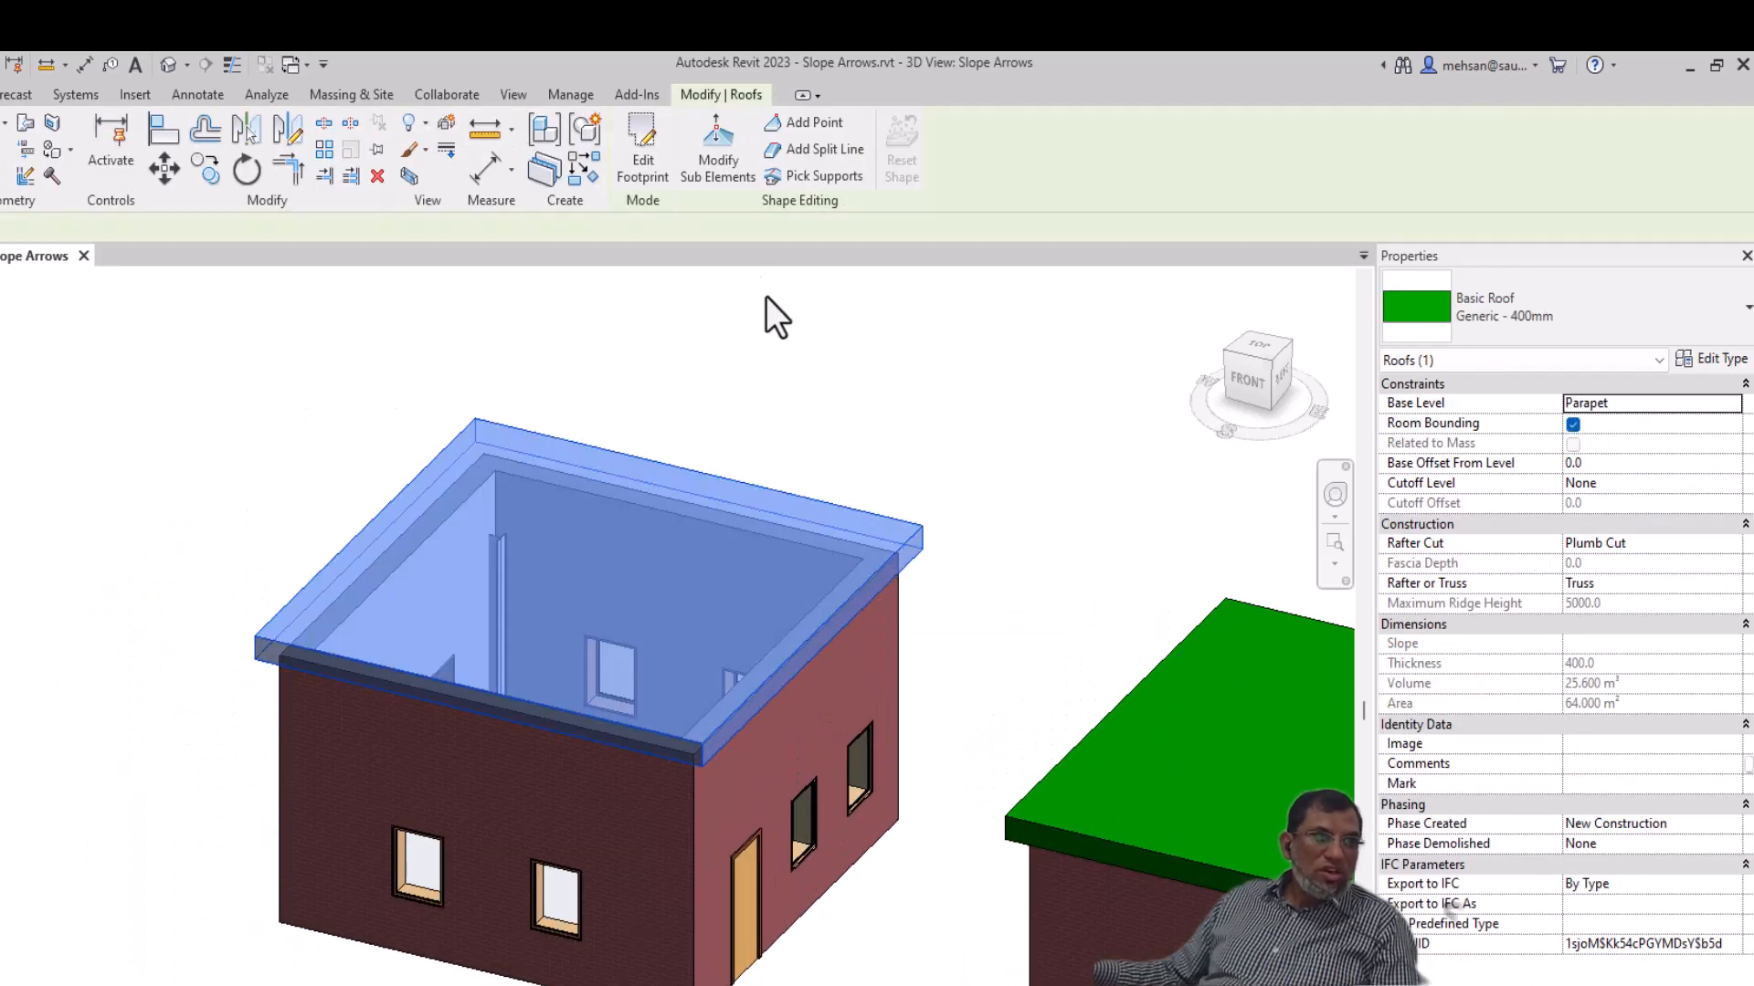
click(643, 169)
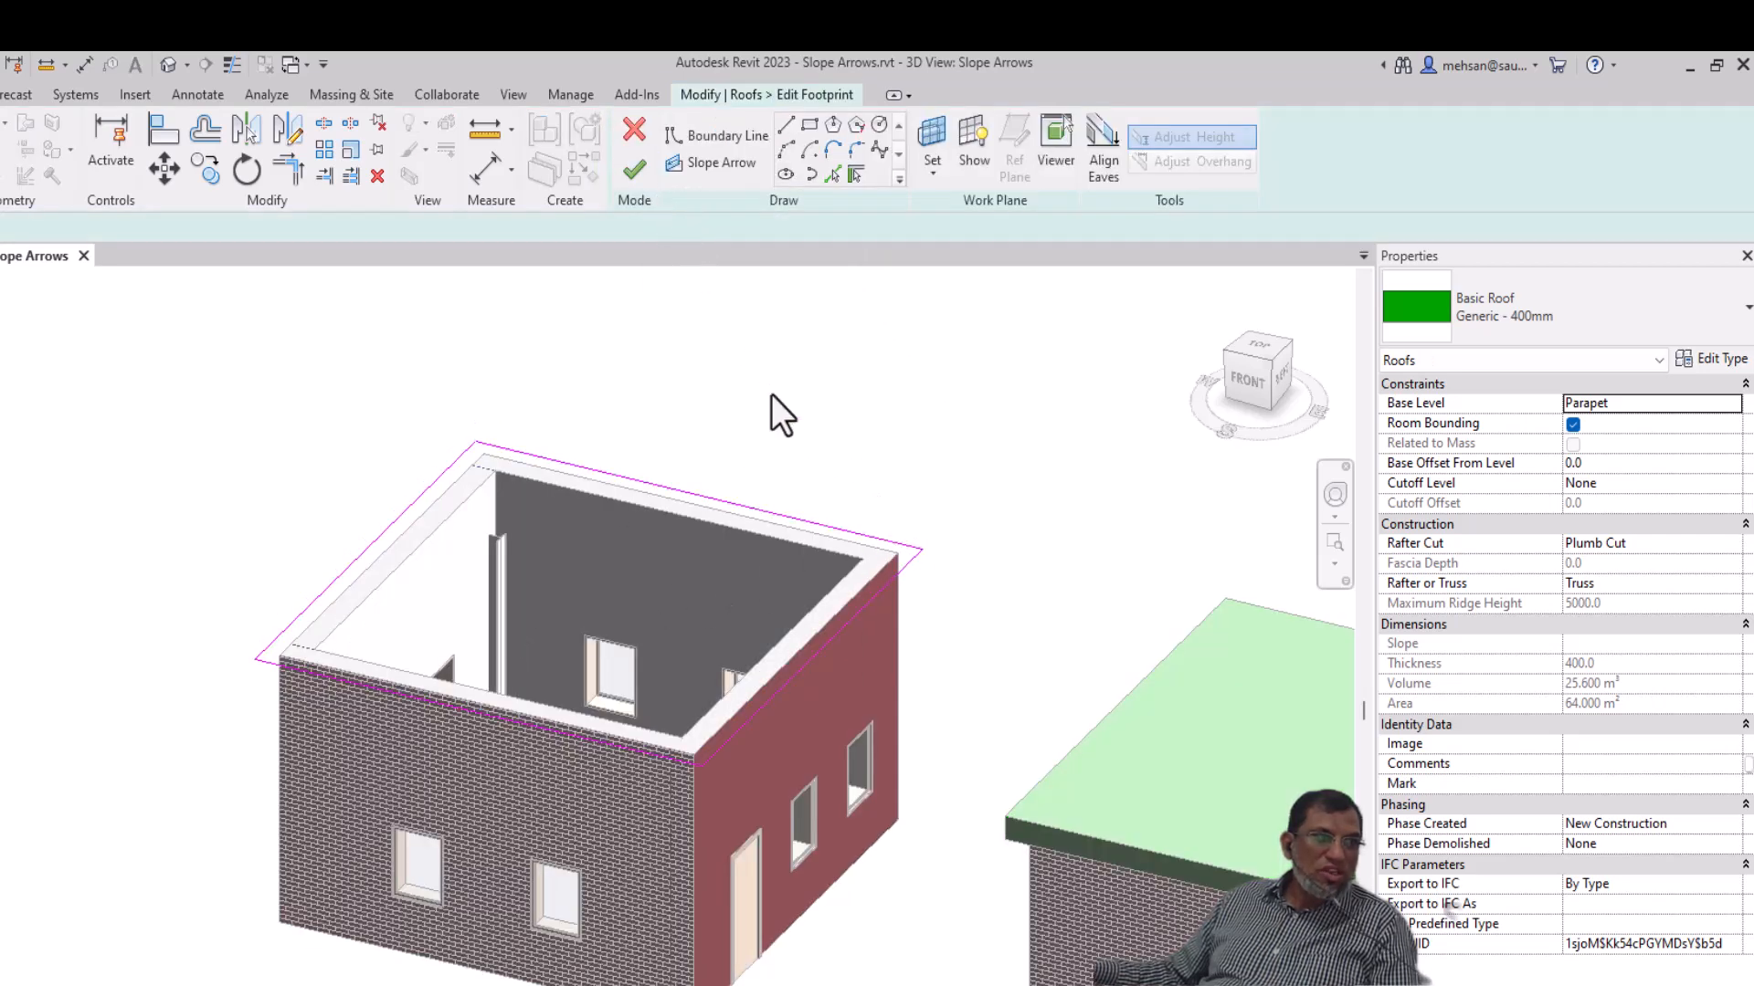
click(722, 168)
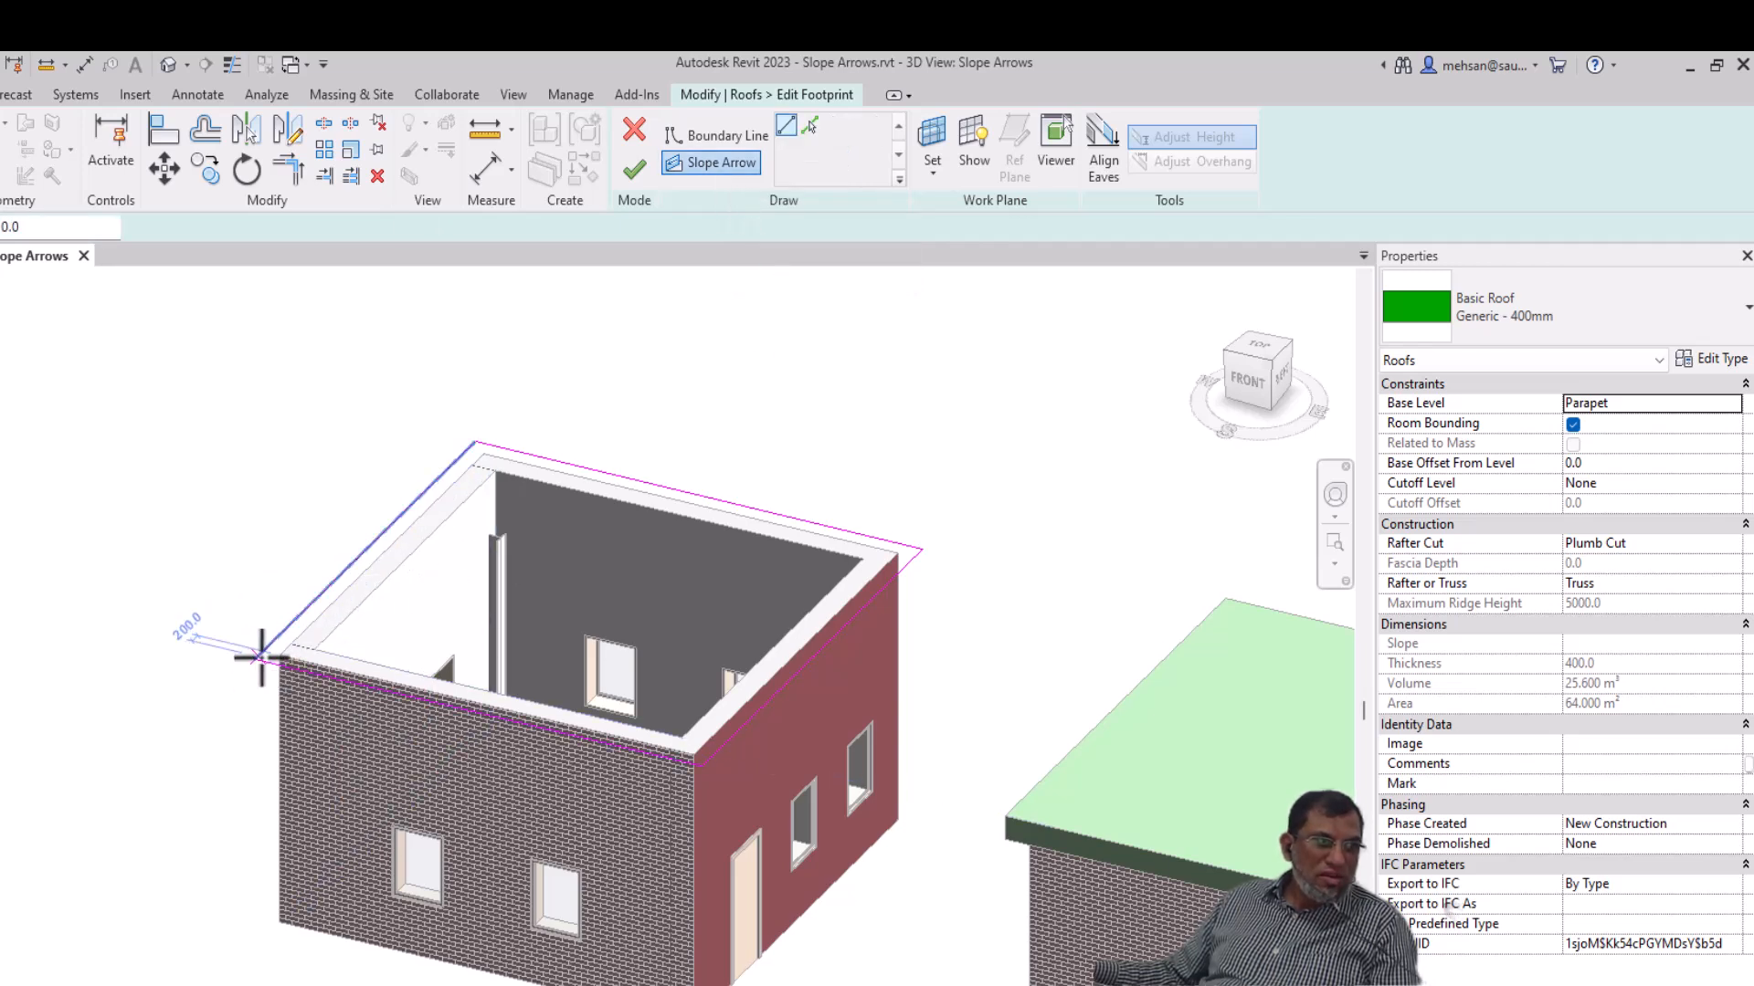
scroll(256, 655, up, 2)
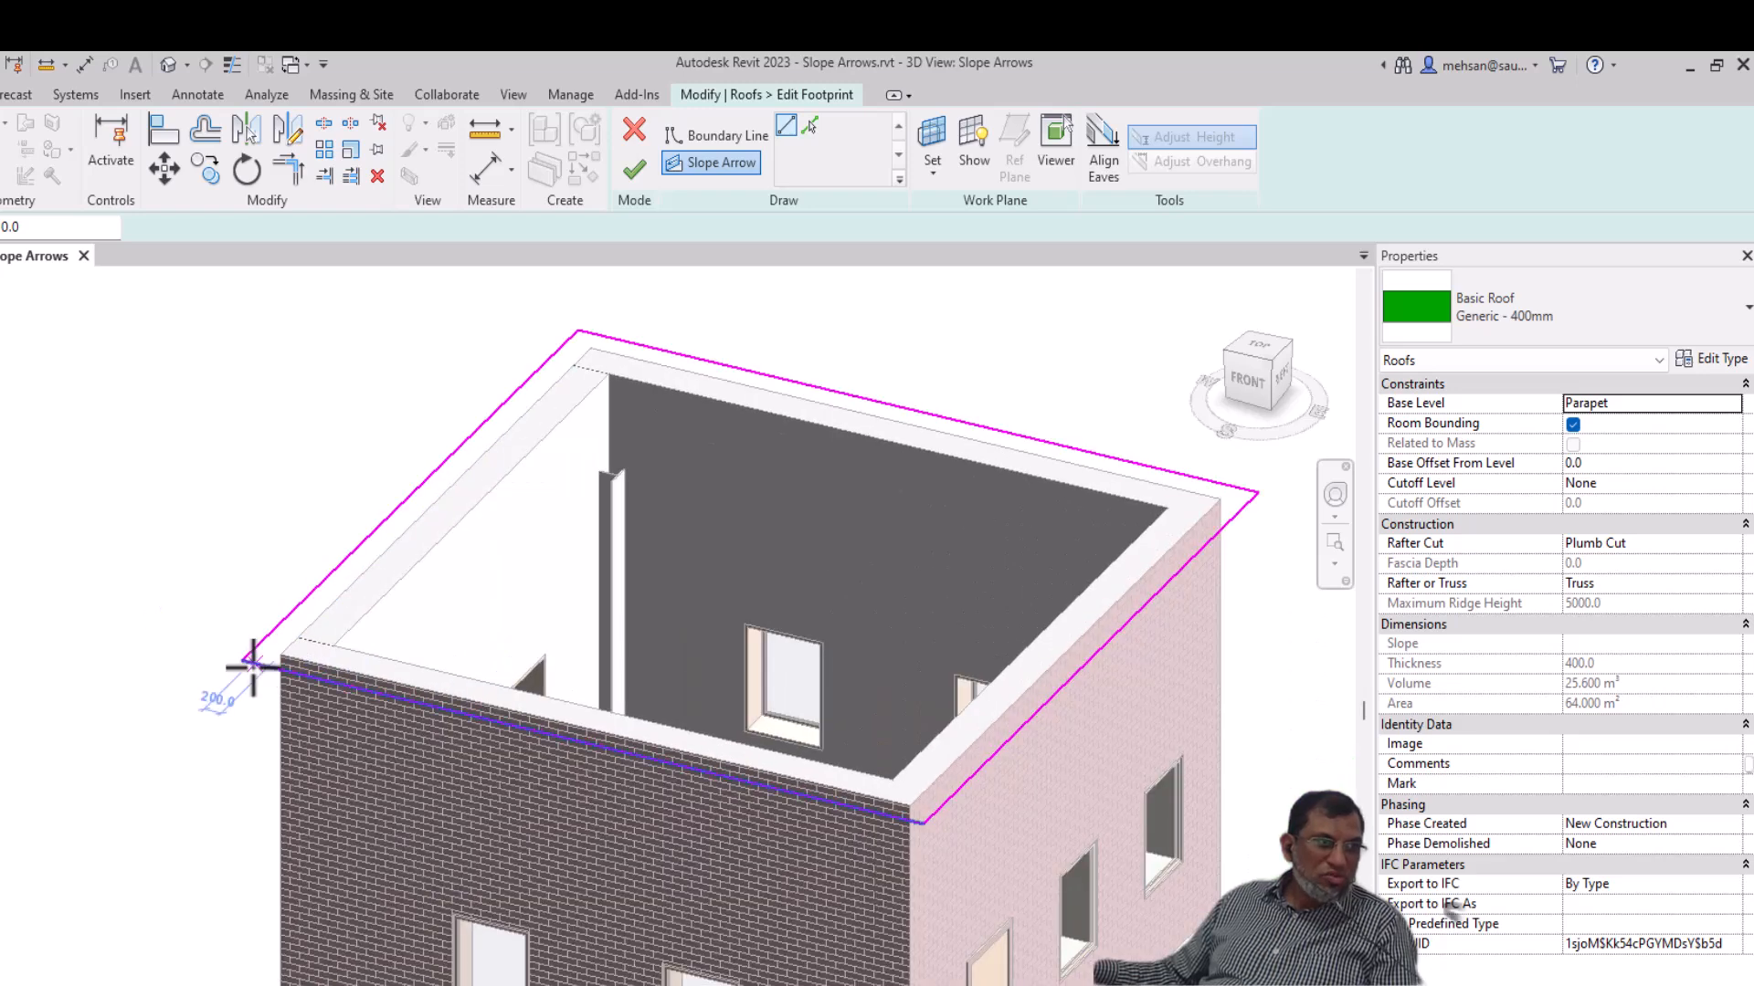
scroll(253, 655, up, 3)
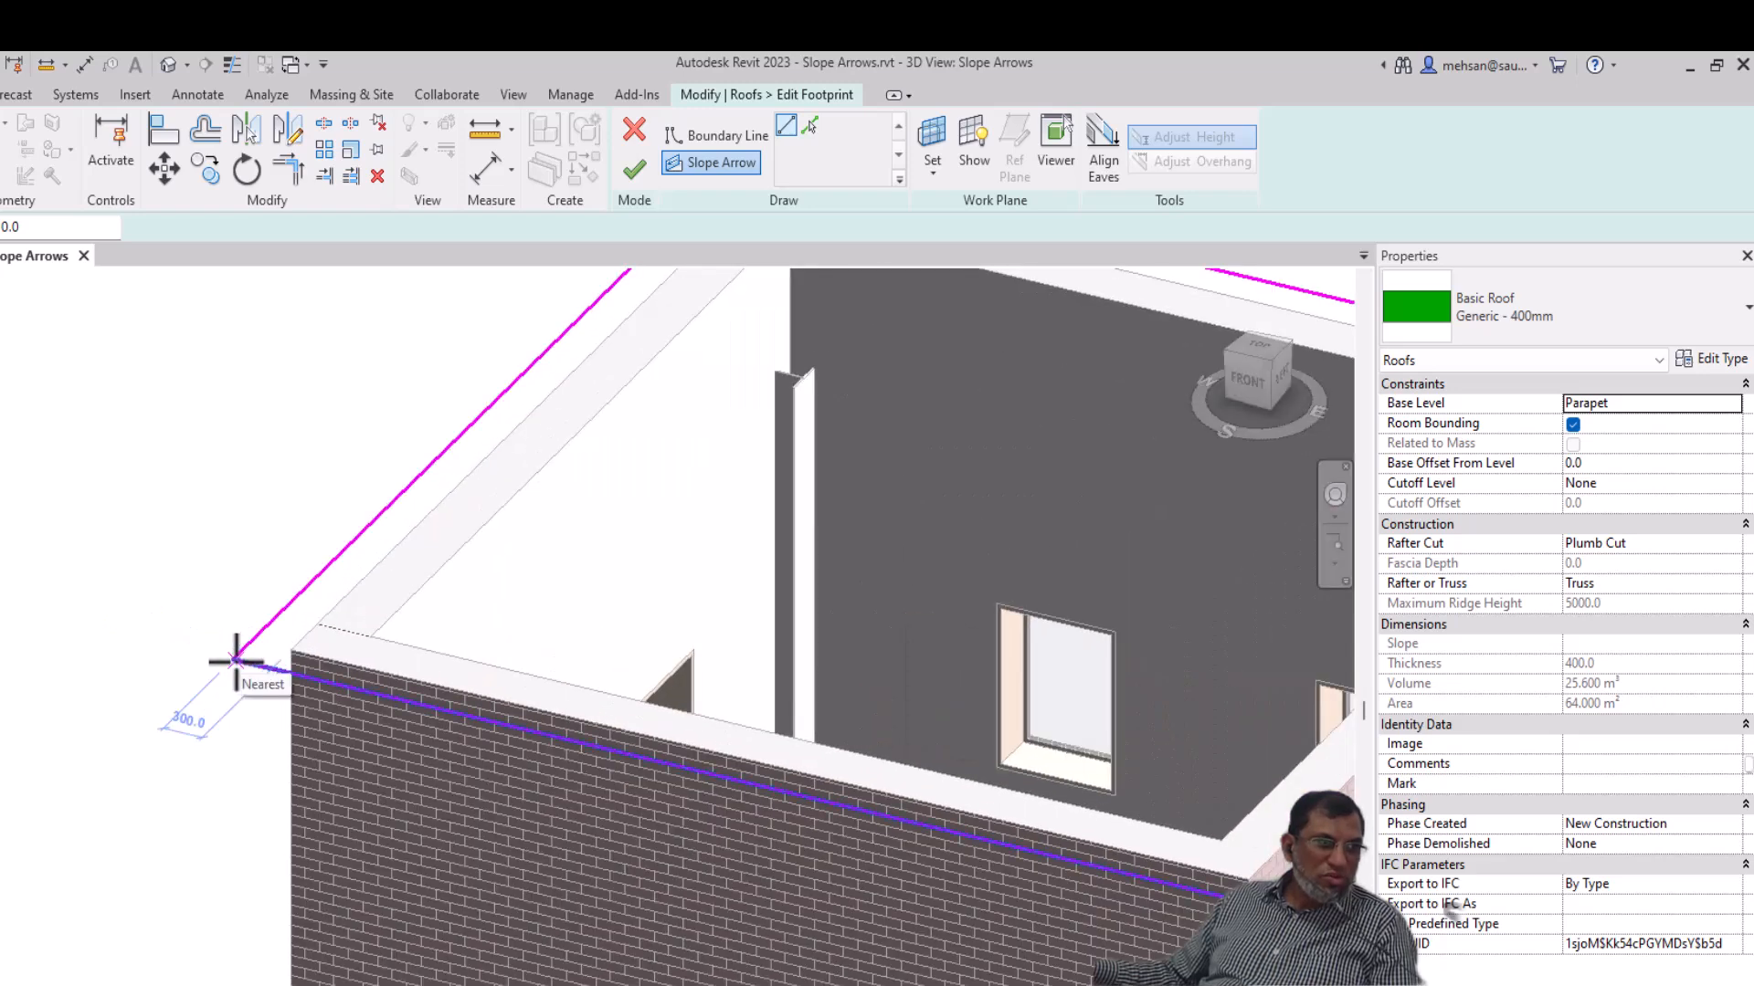
click(236, 657)
scroll(384, 631, down, 5)
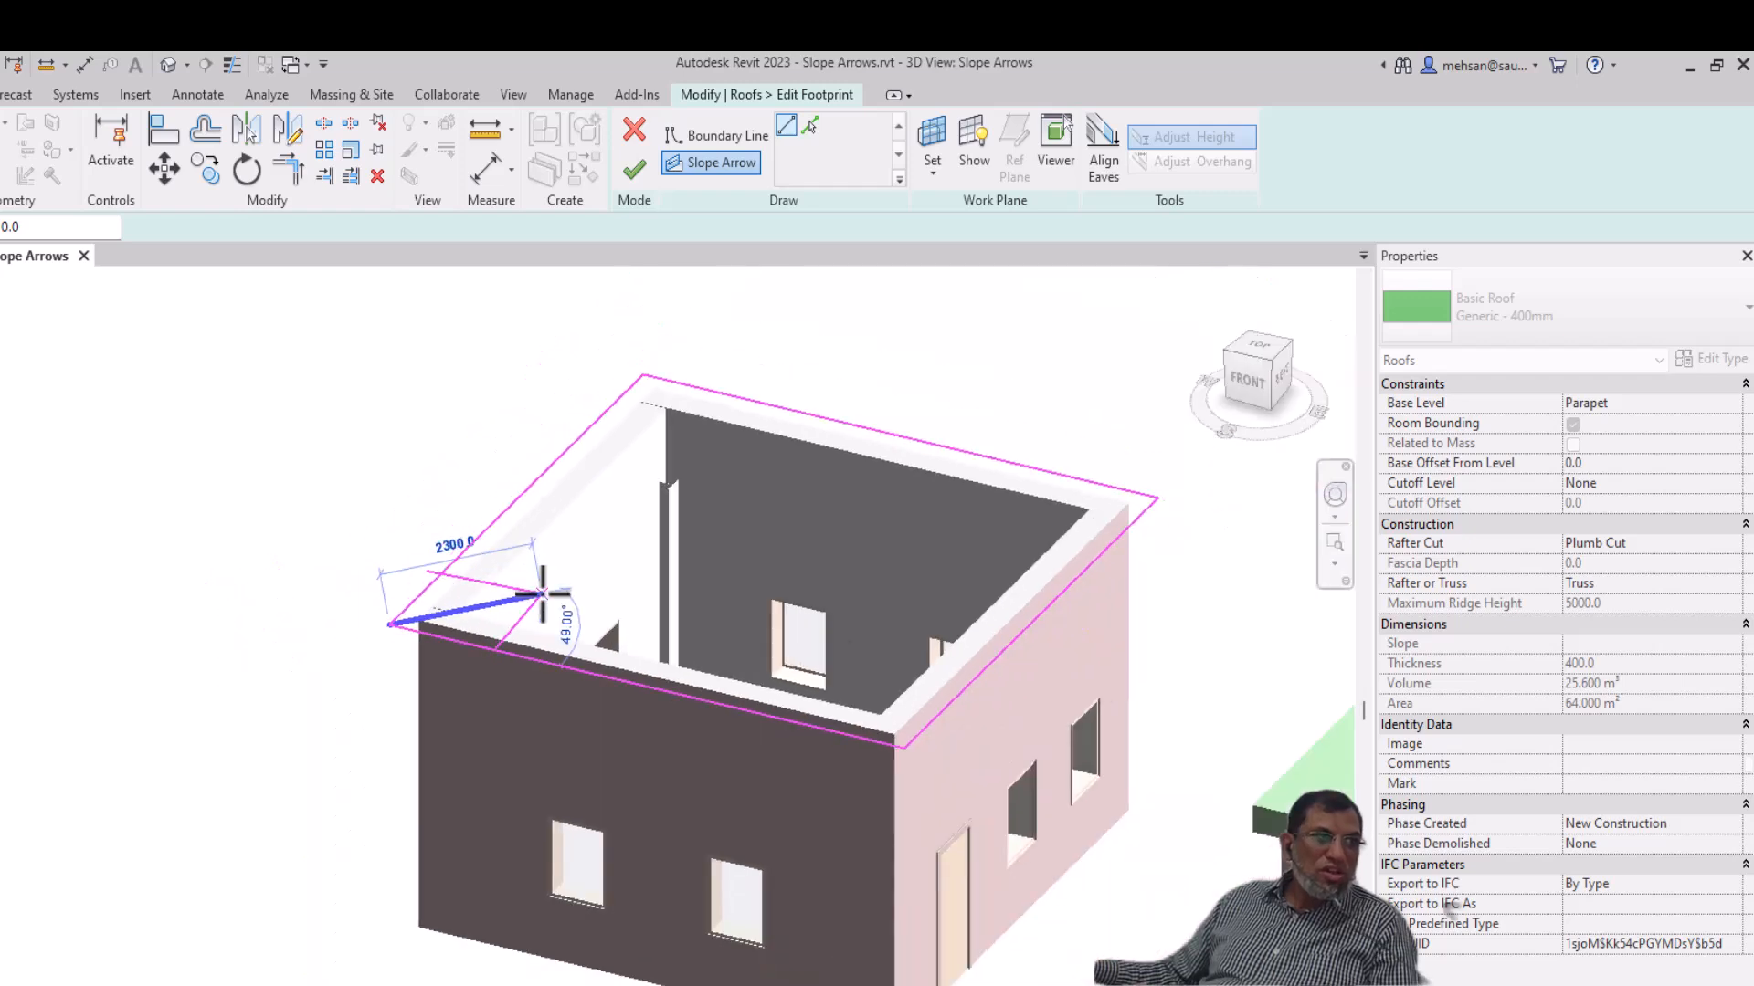
scroll(936, 532, up, 1)
scroll(936, 532, up, 3)
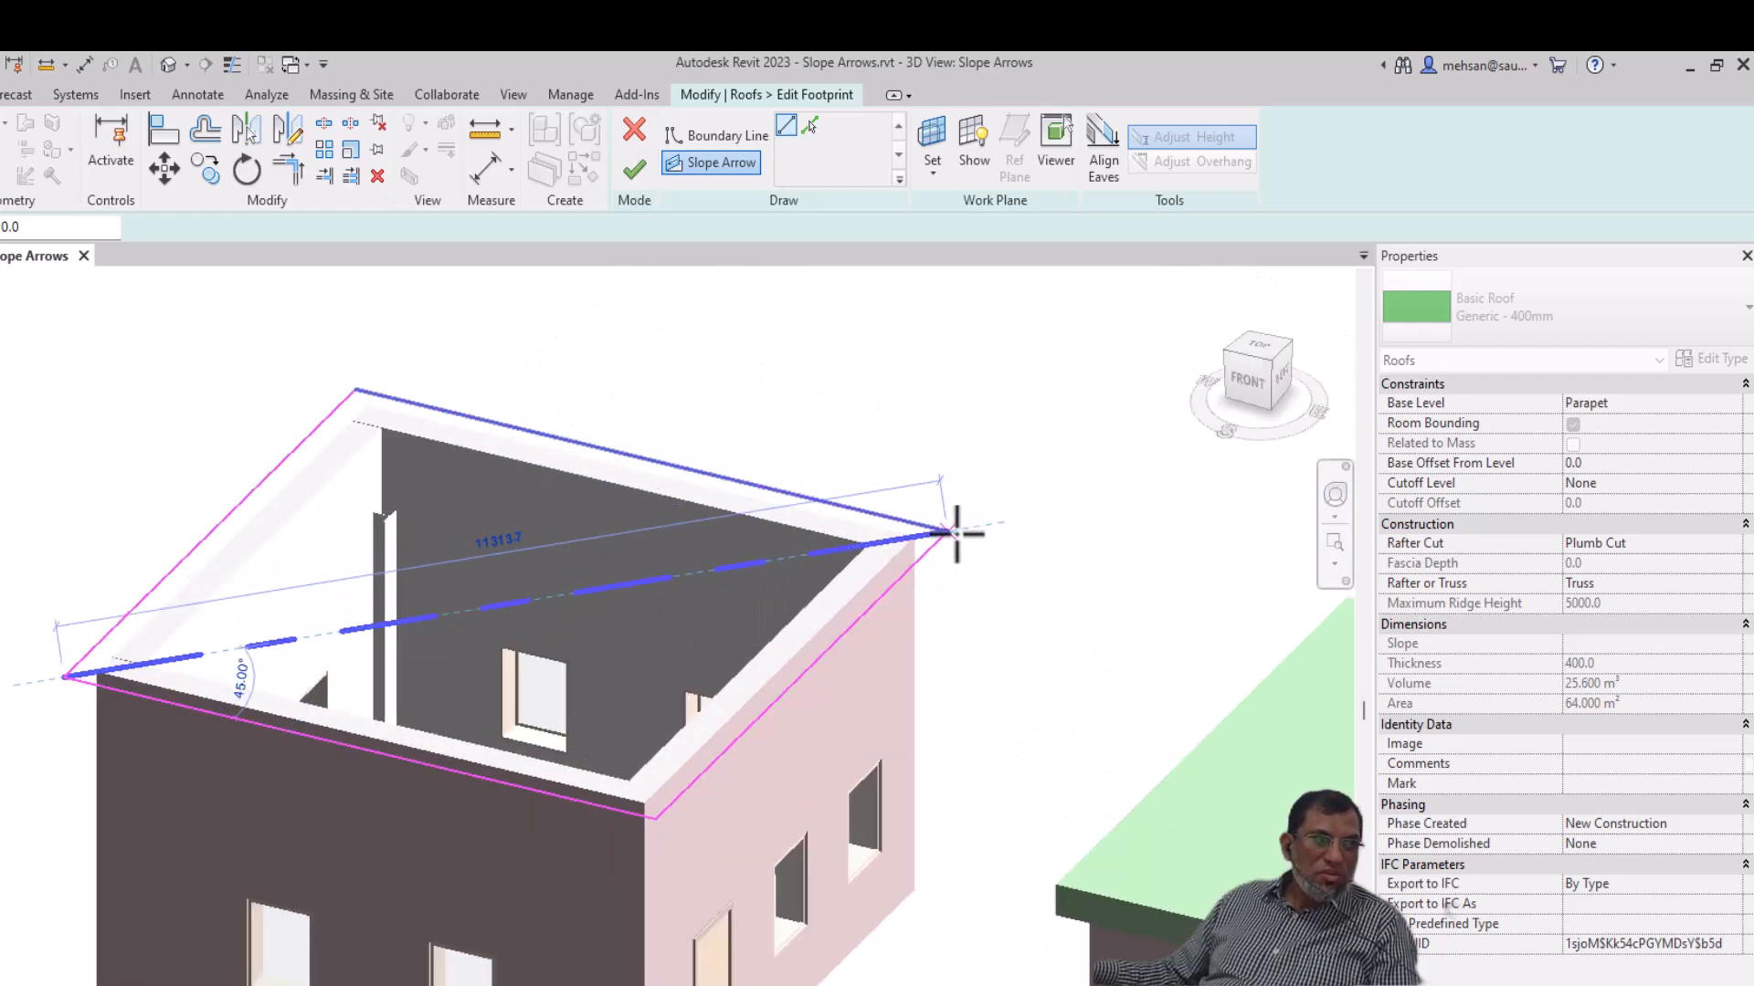
click(944, 530)
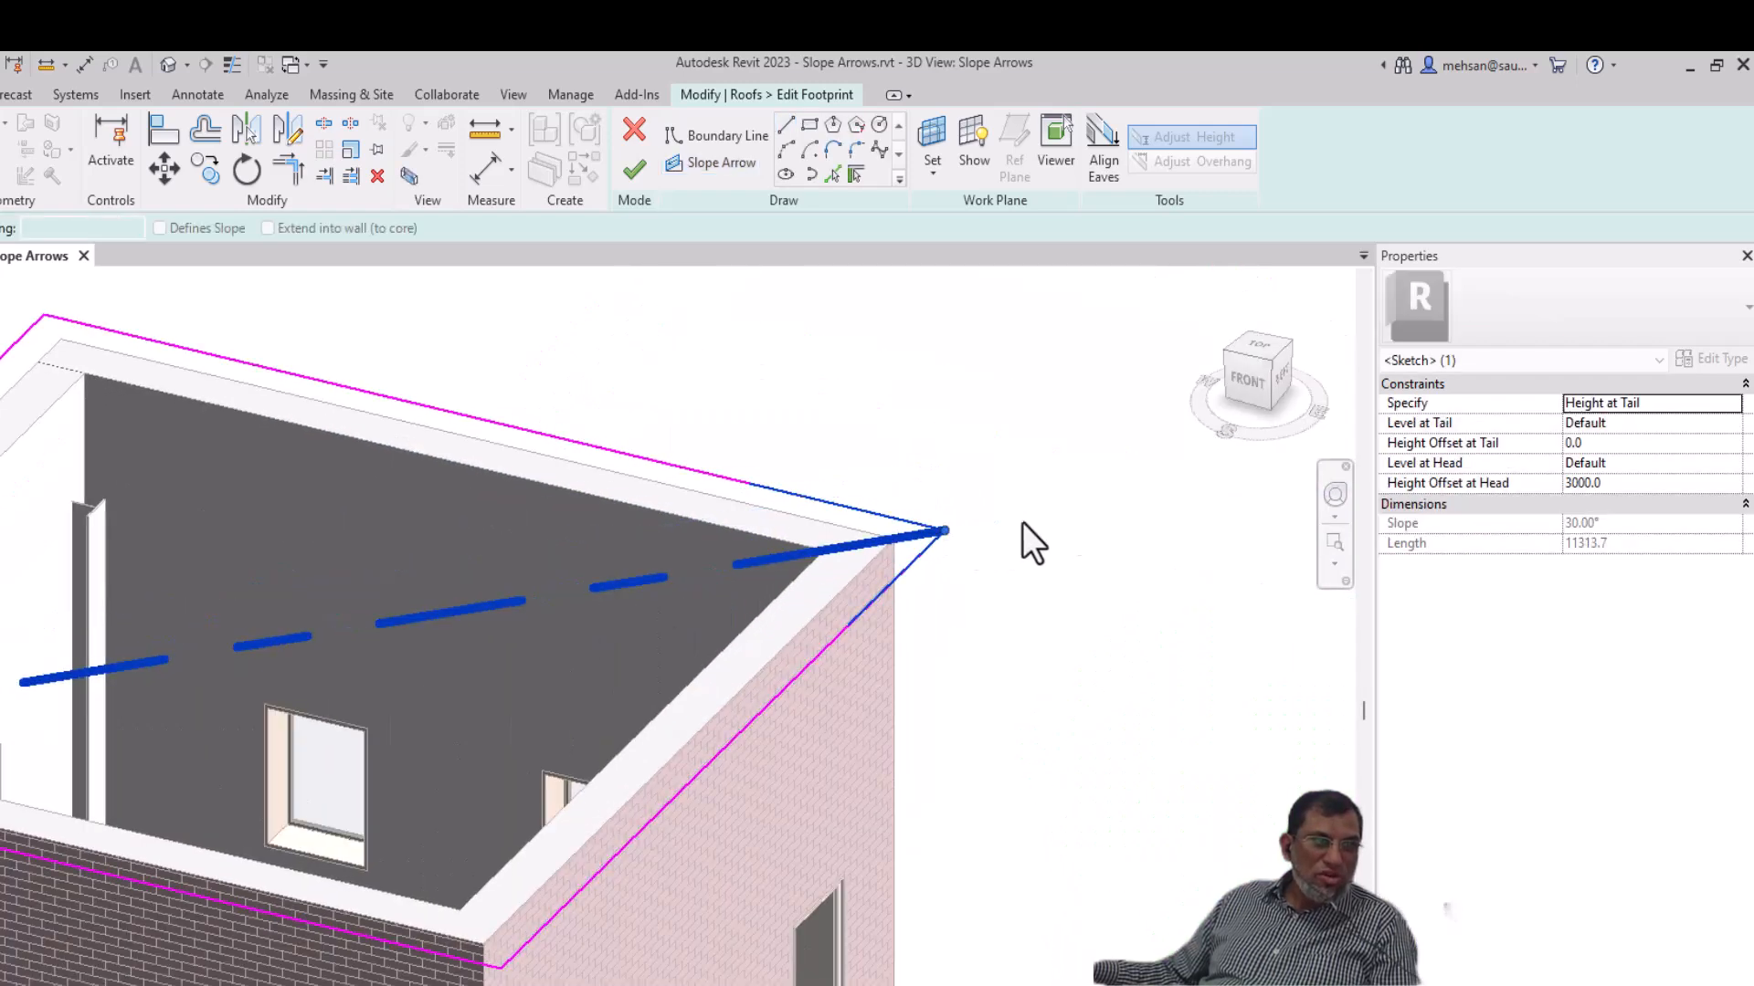
Step: Finish the first building's roof footprint sketch with its diagonal slope arrow and deselect the roof
scroll(1055, 516, down, 5)
scroll(1047, 479, up, 4)
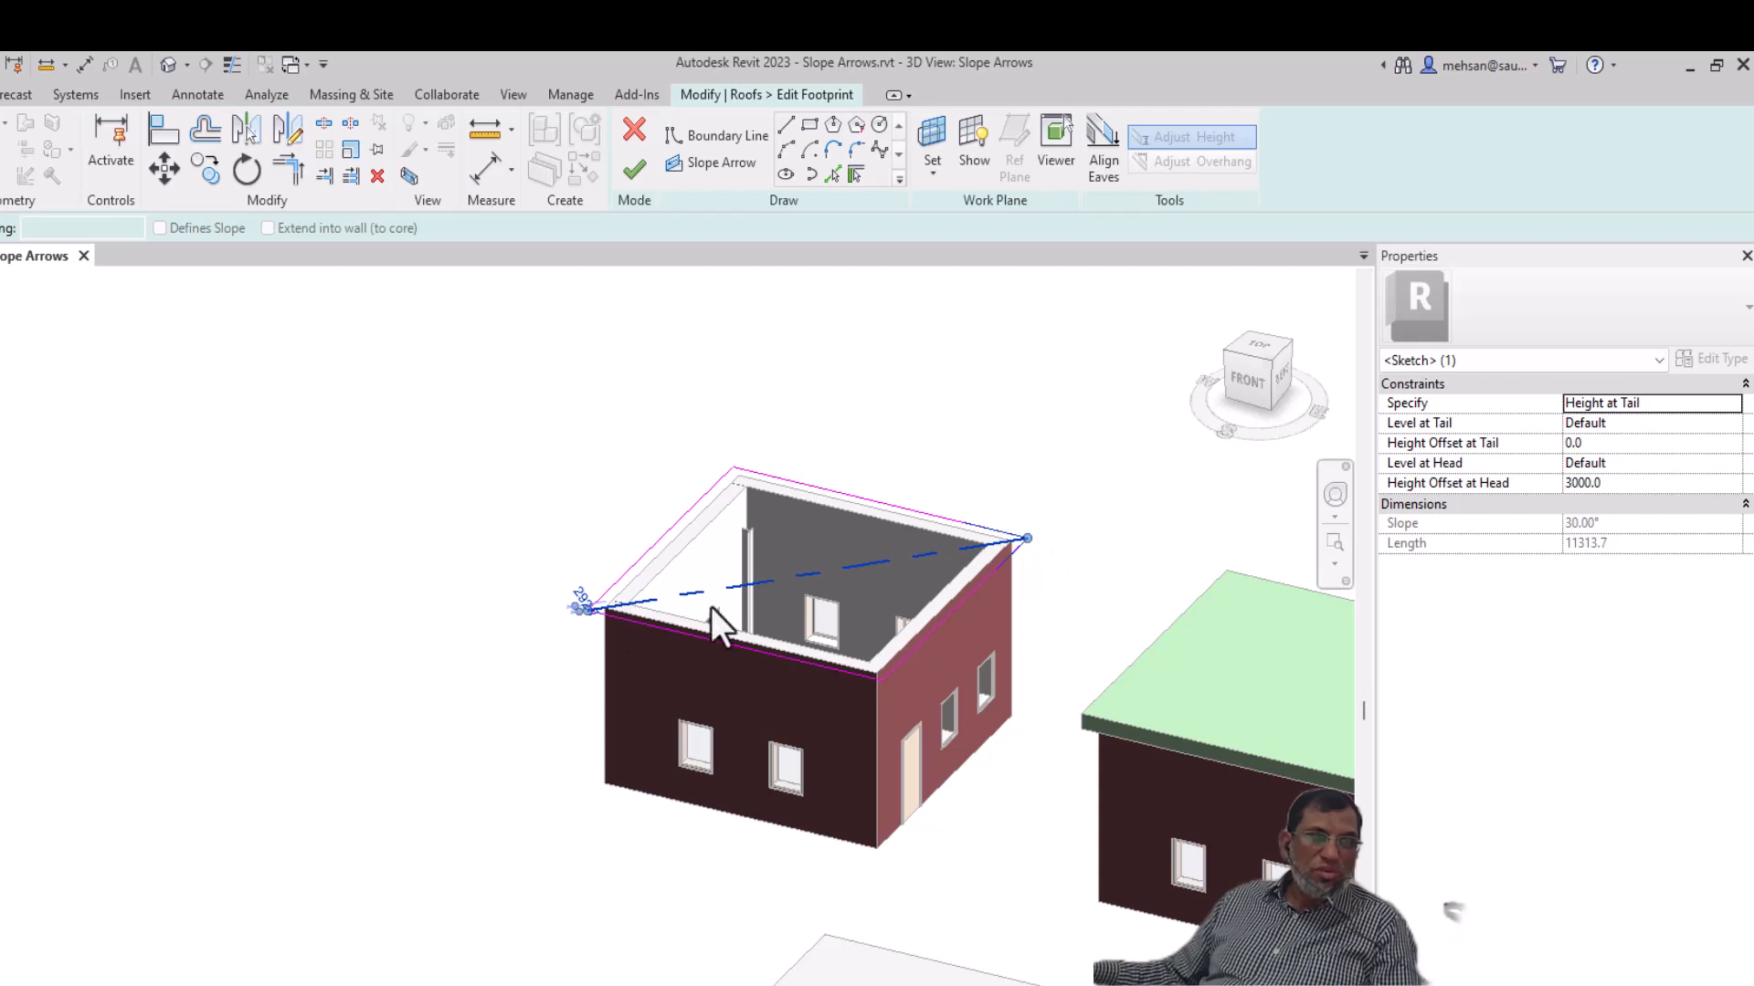
click(632, 170)
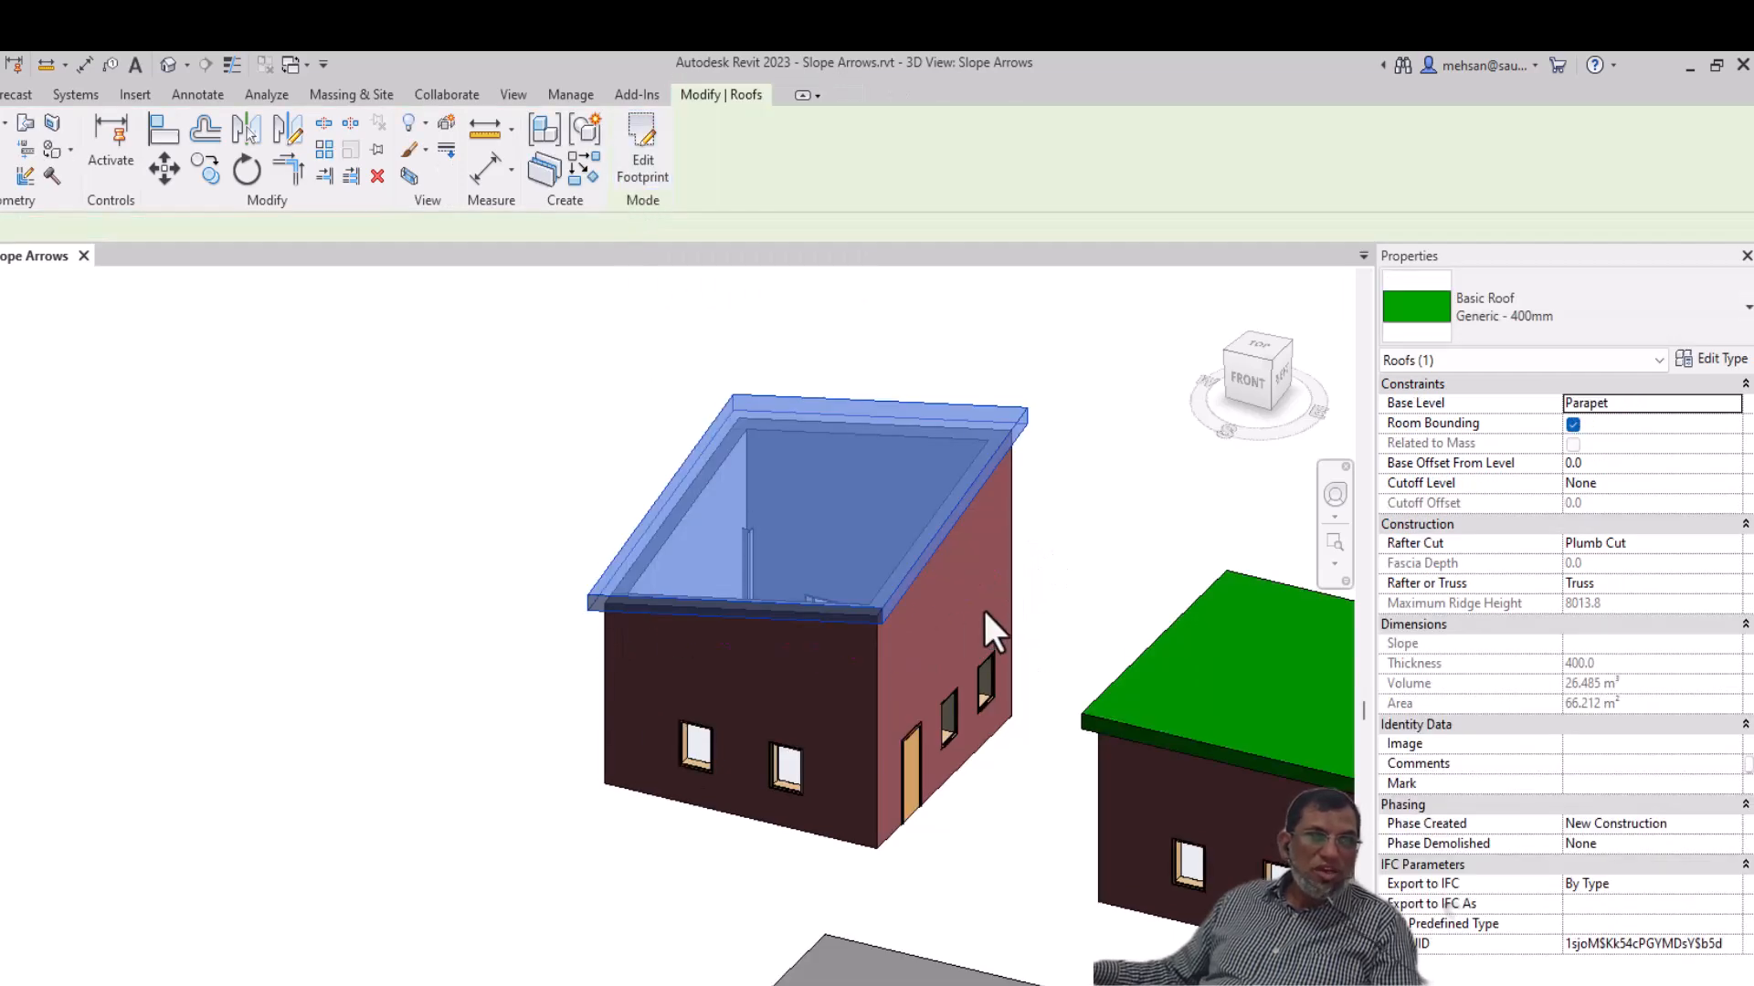
key(Escape)
shift+middle_drag(954, 480, 1010, 520)
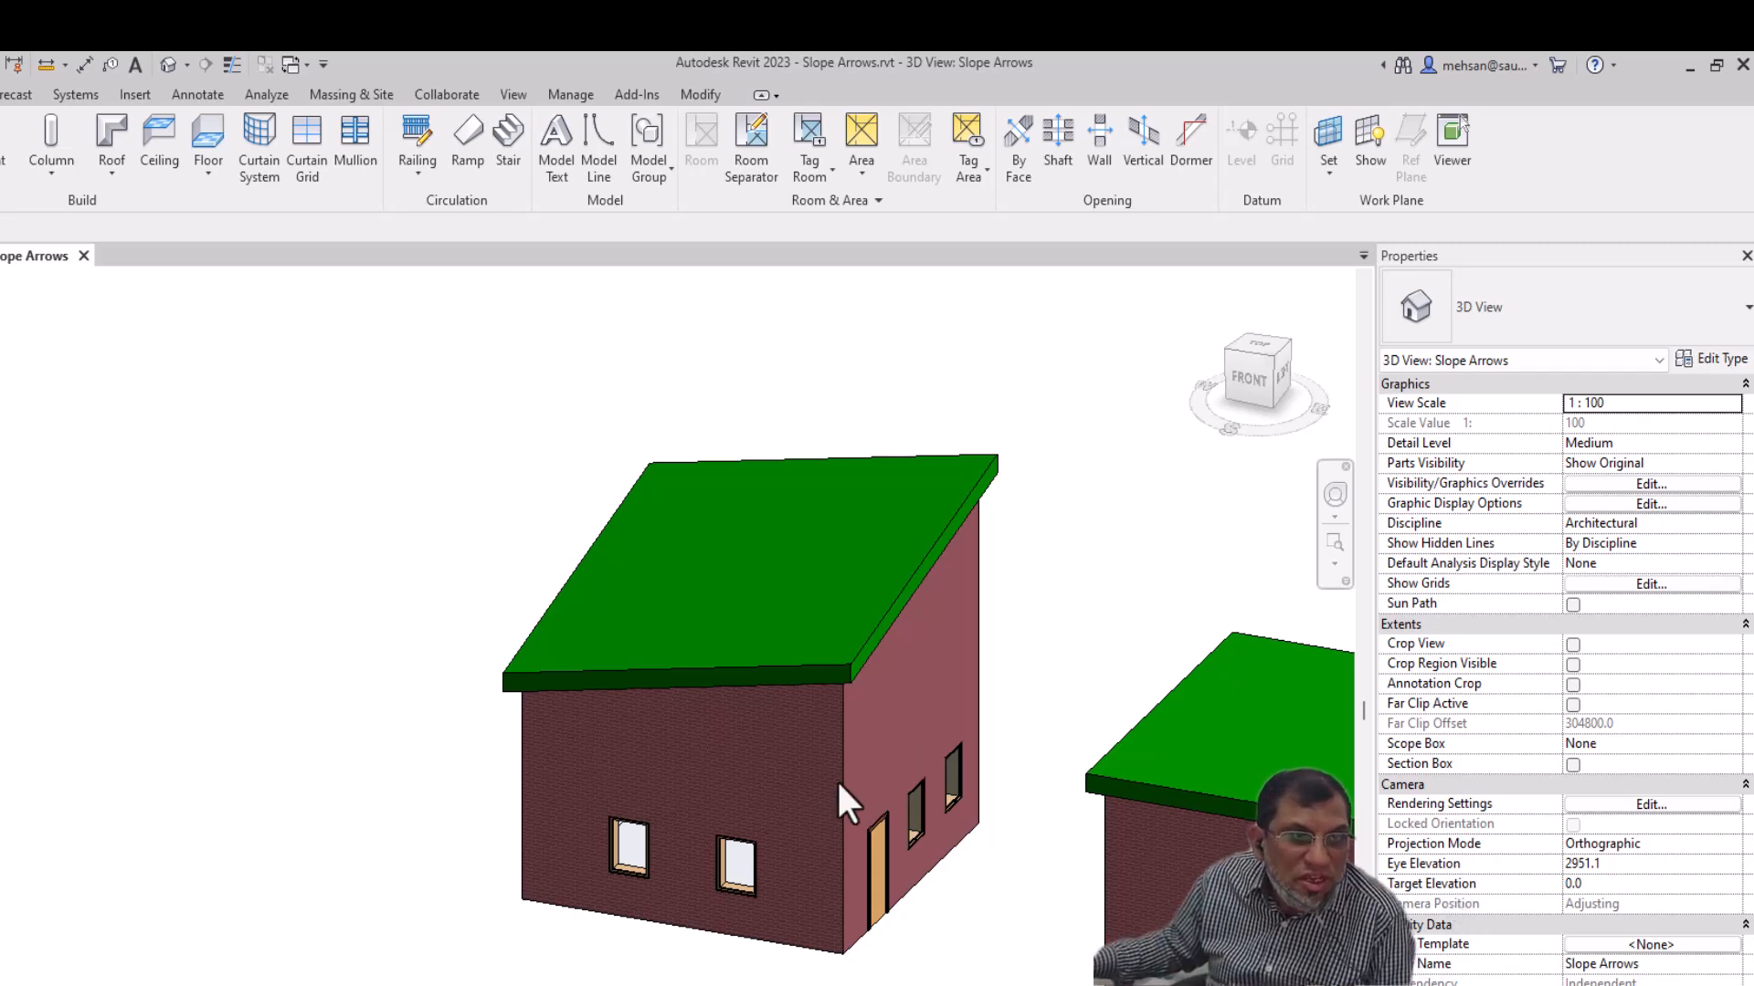
Step: Edit the second building's roof footprint and draw a diagonal boundary line from its back-left to front-right corner
scroll(915, 696, down, 3)
scroll(1081, 764, down, 3)
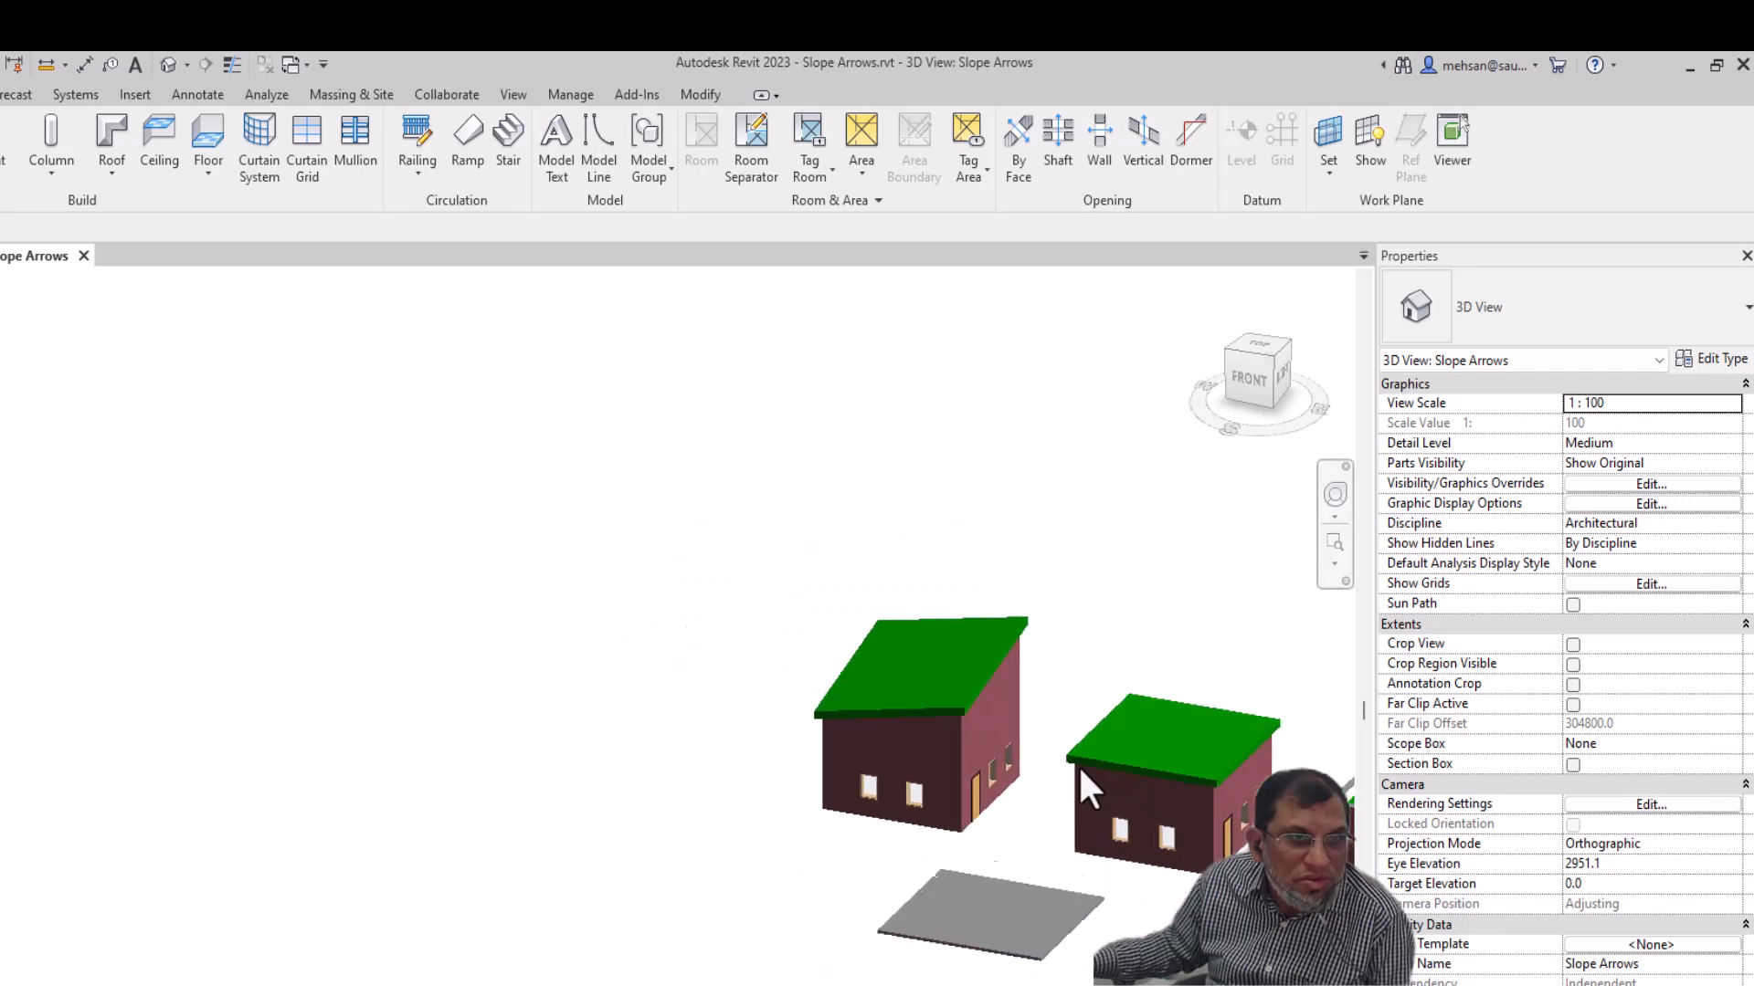
scroll(1253, 743, up, 2)
scroll(1253, 743, up, 4)
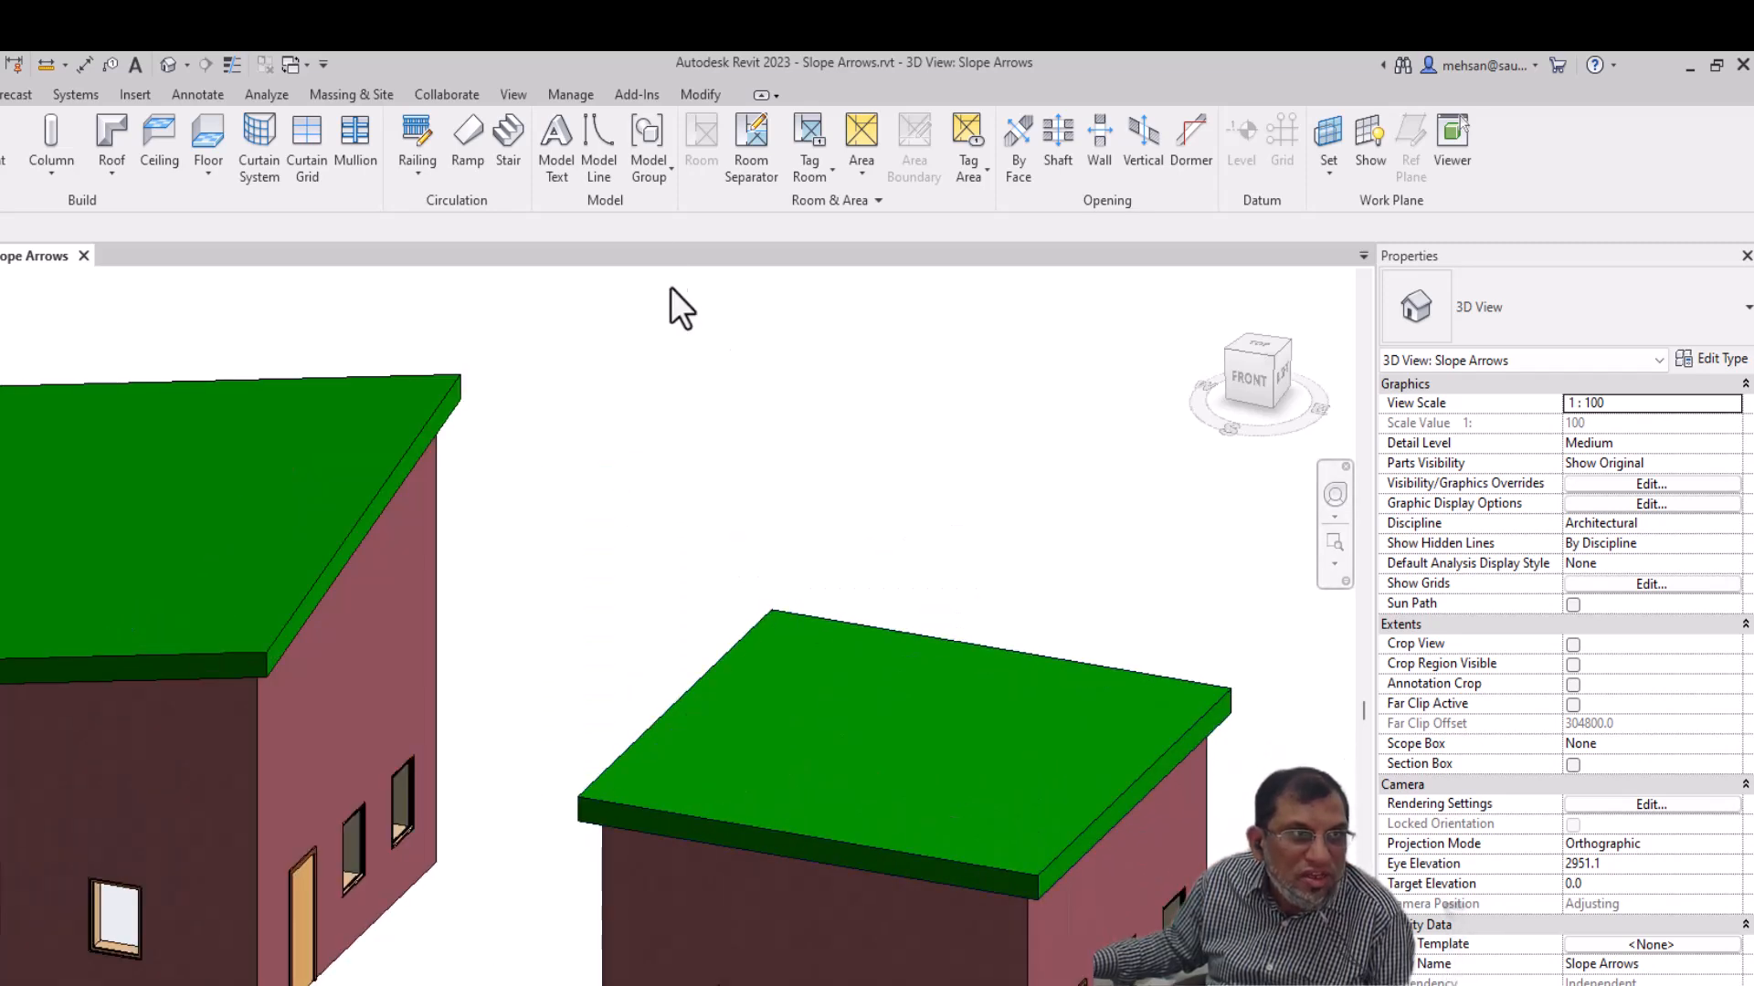
click(1157, 677)
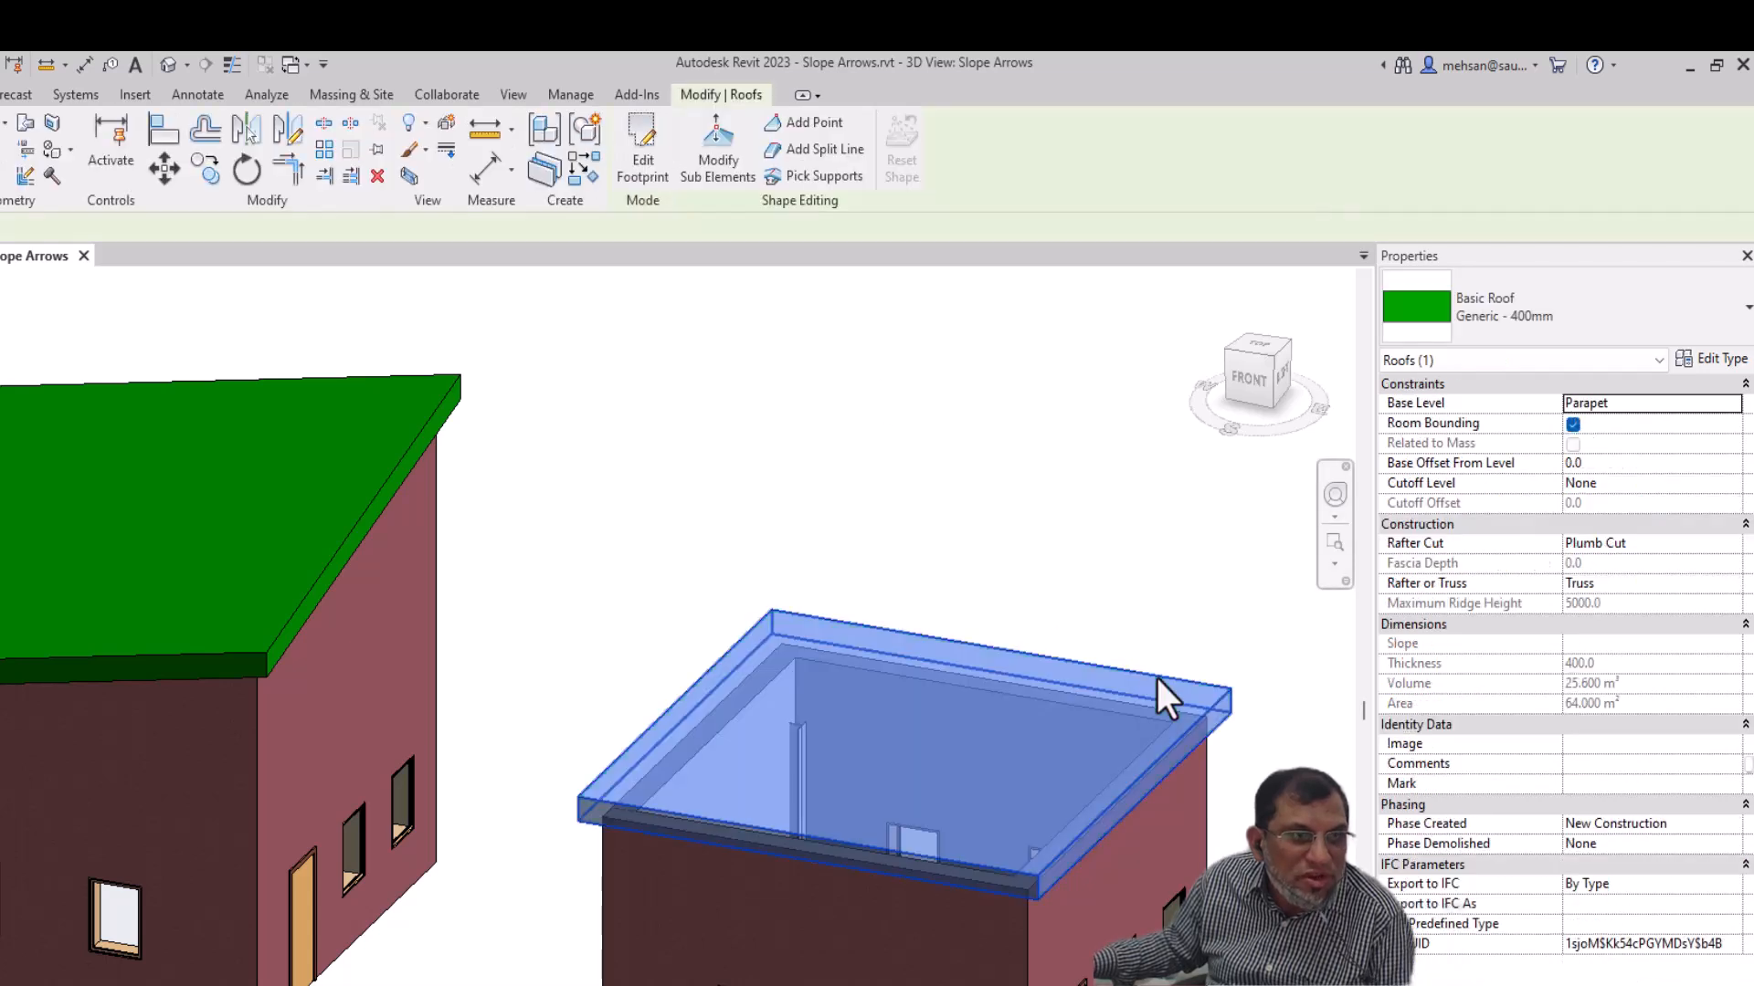
click(640, 160)
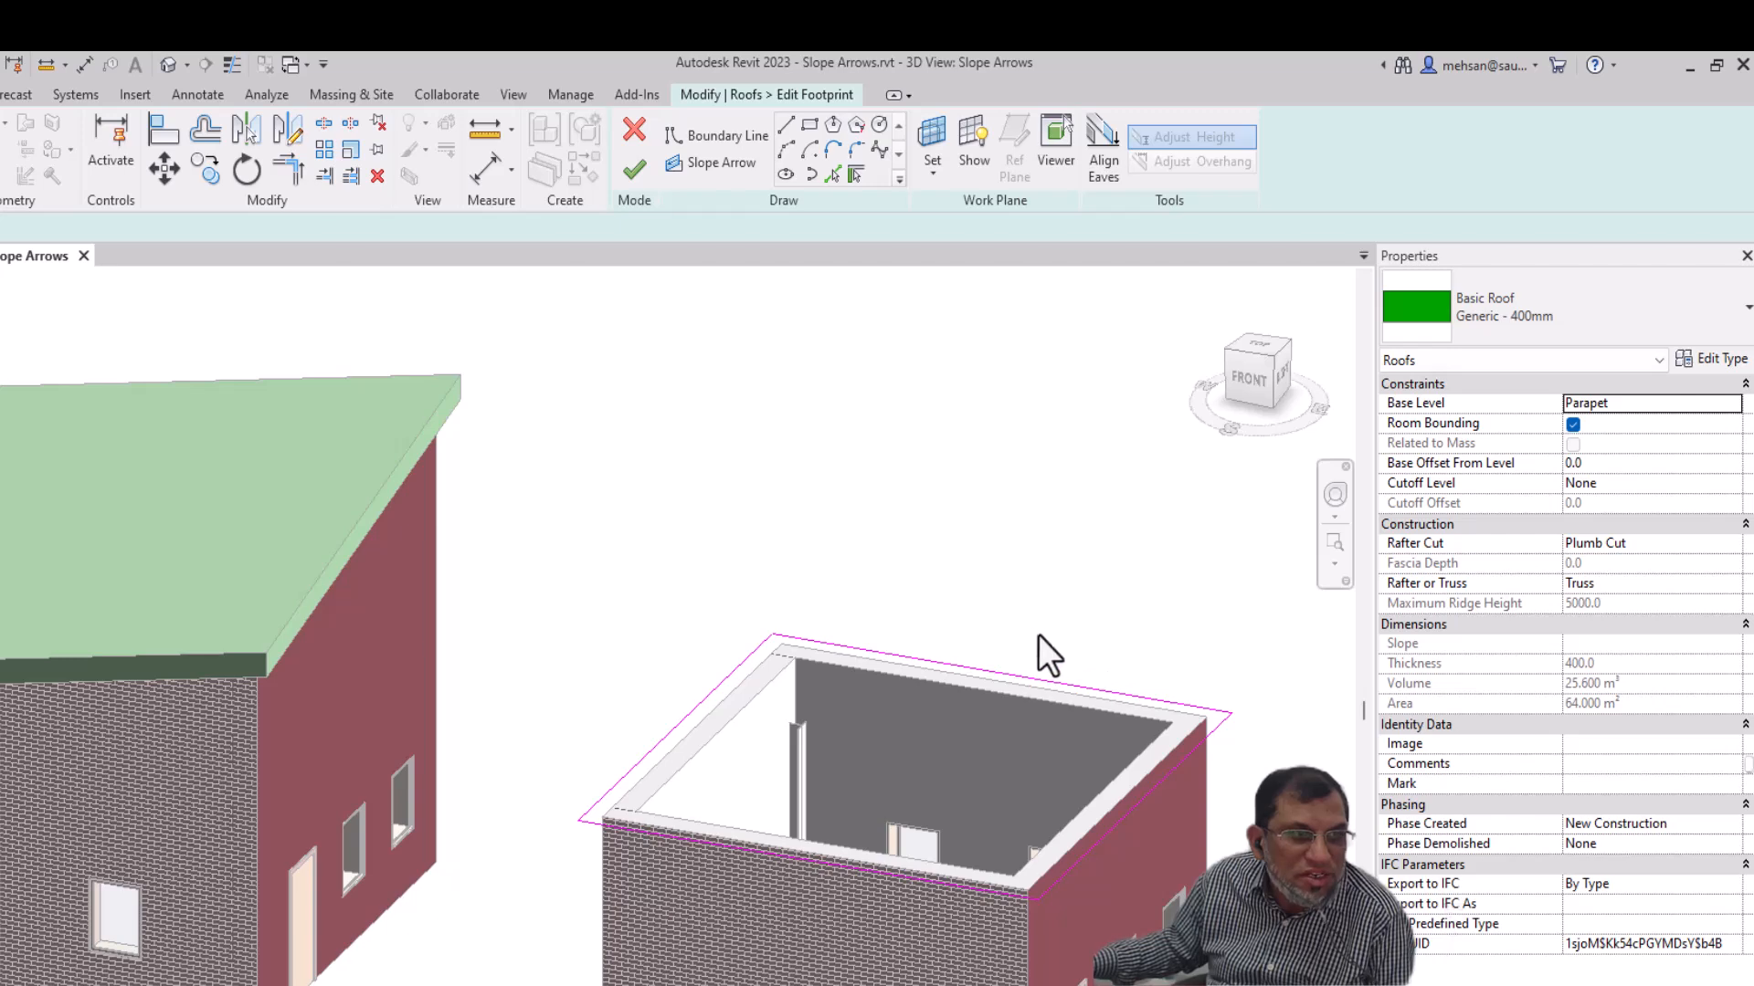
click(789, 134)
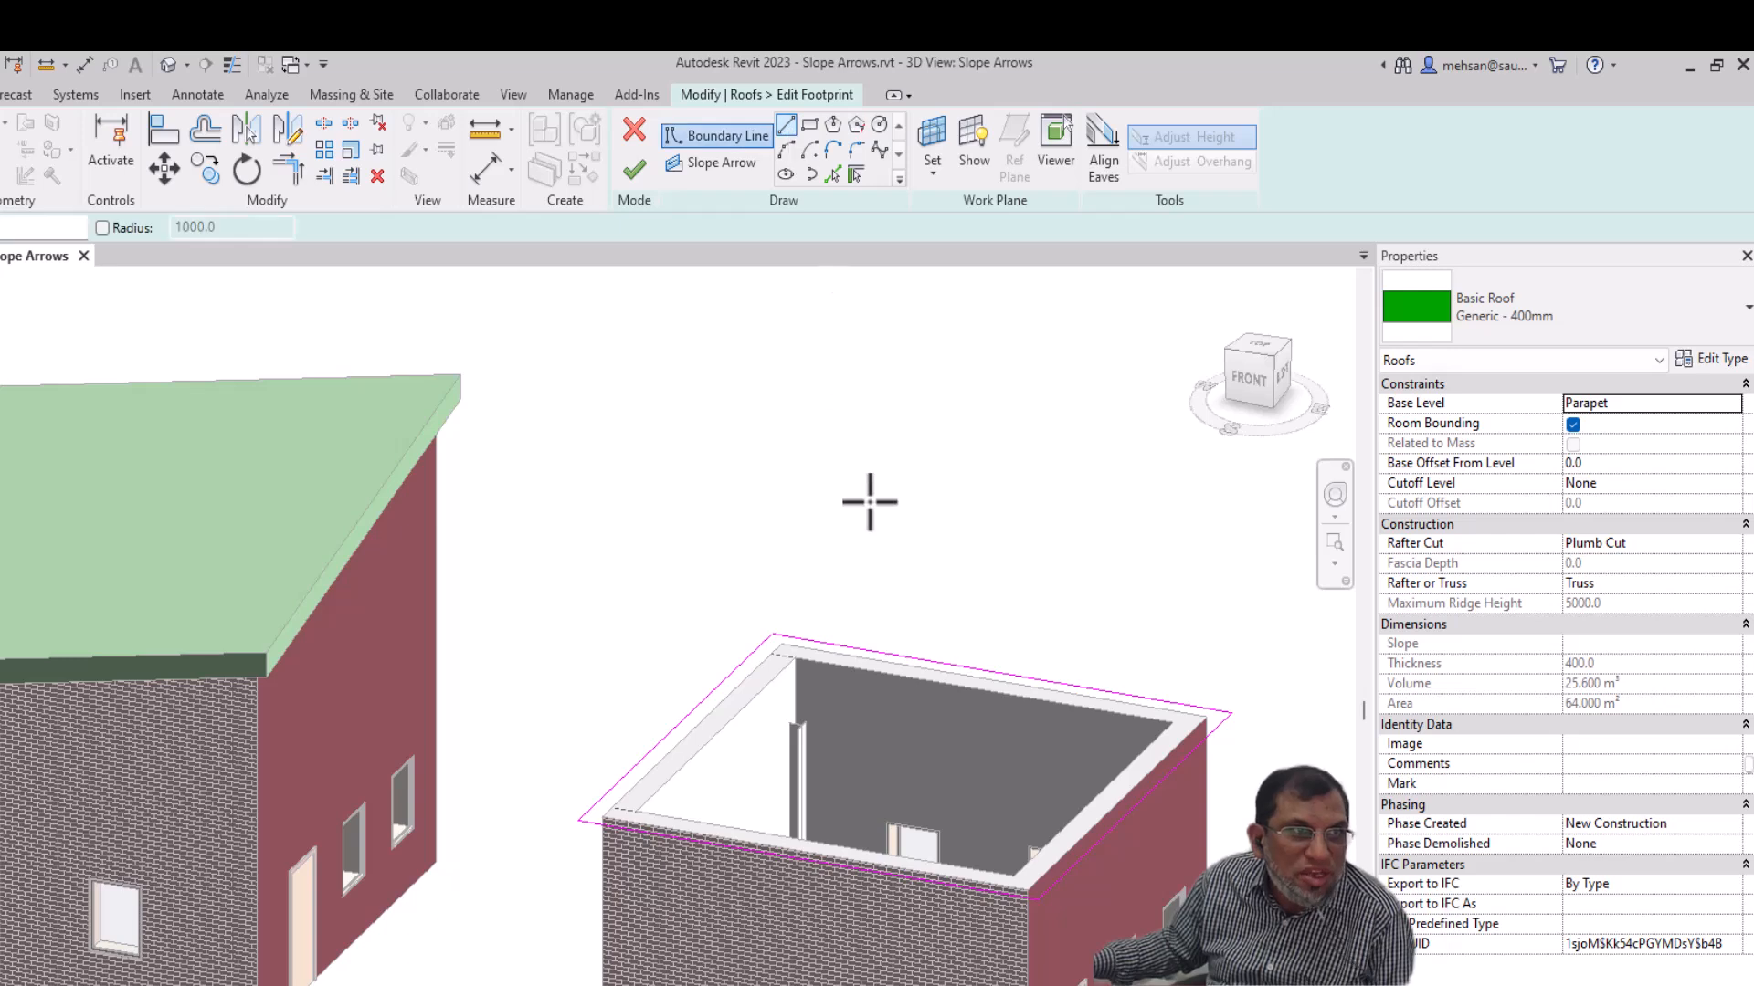
click(774, 633)
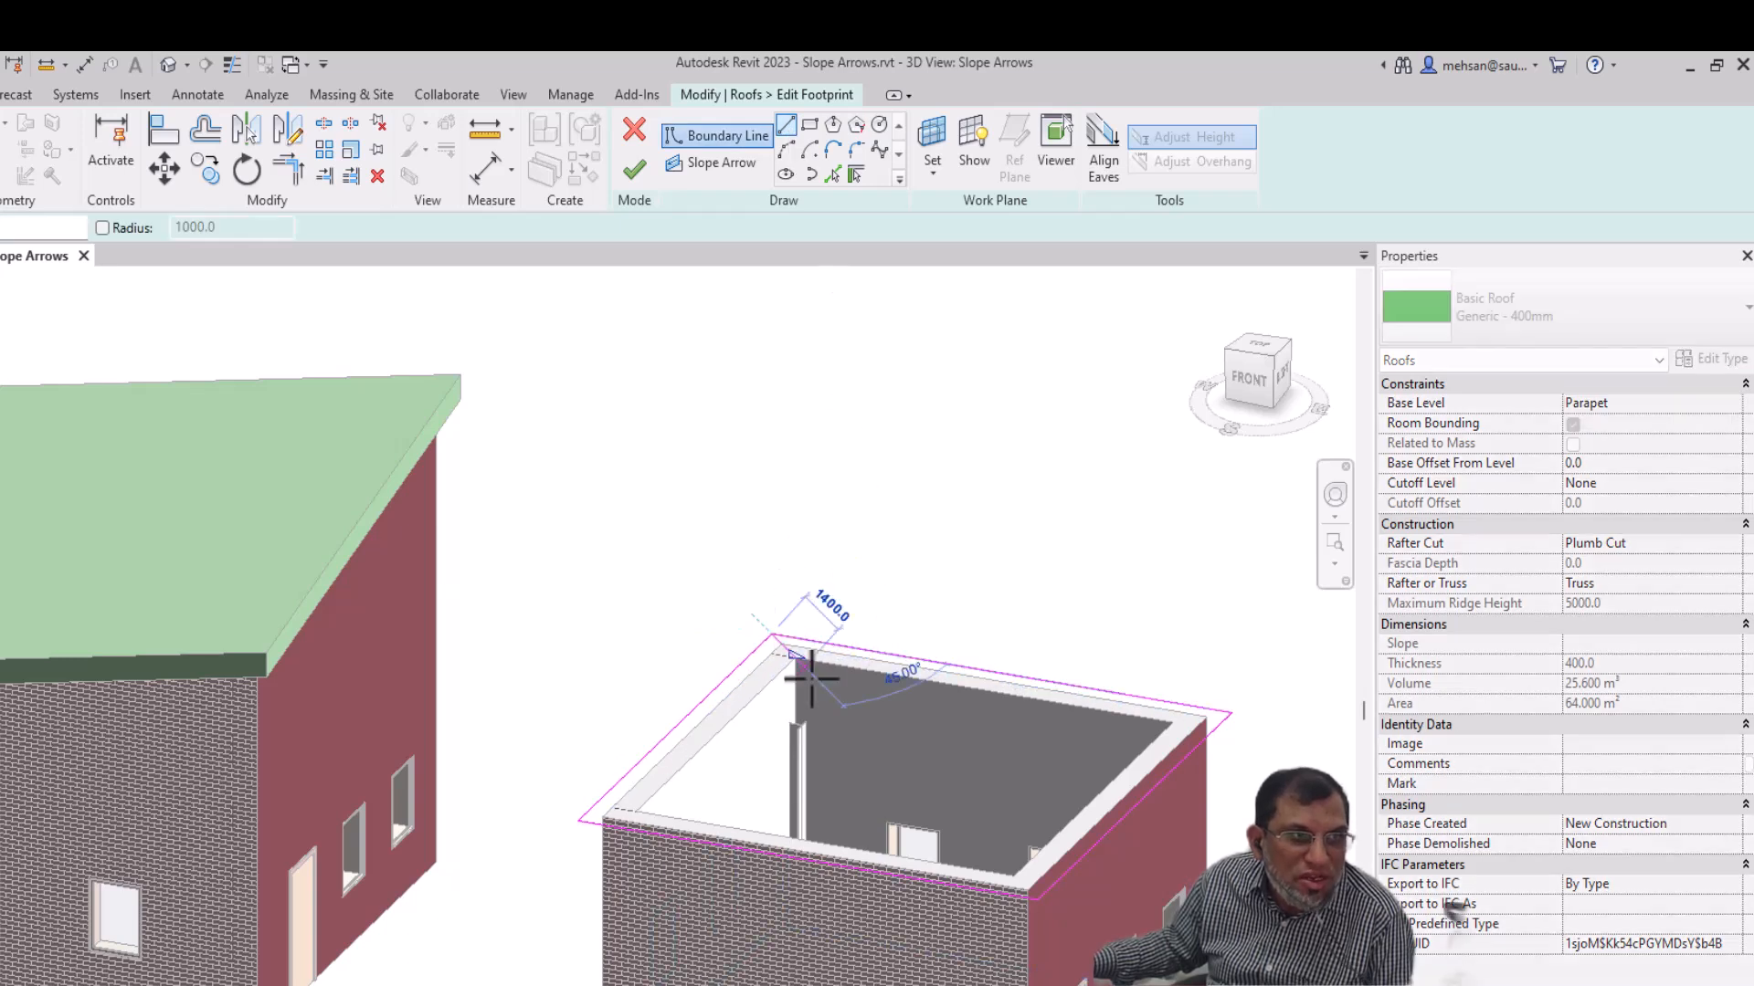
click(1037, 900)
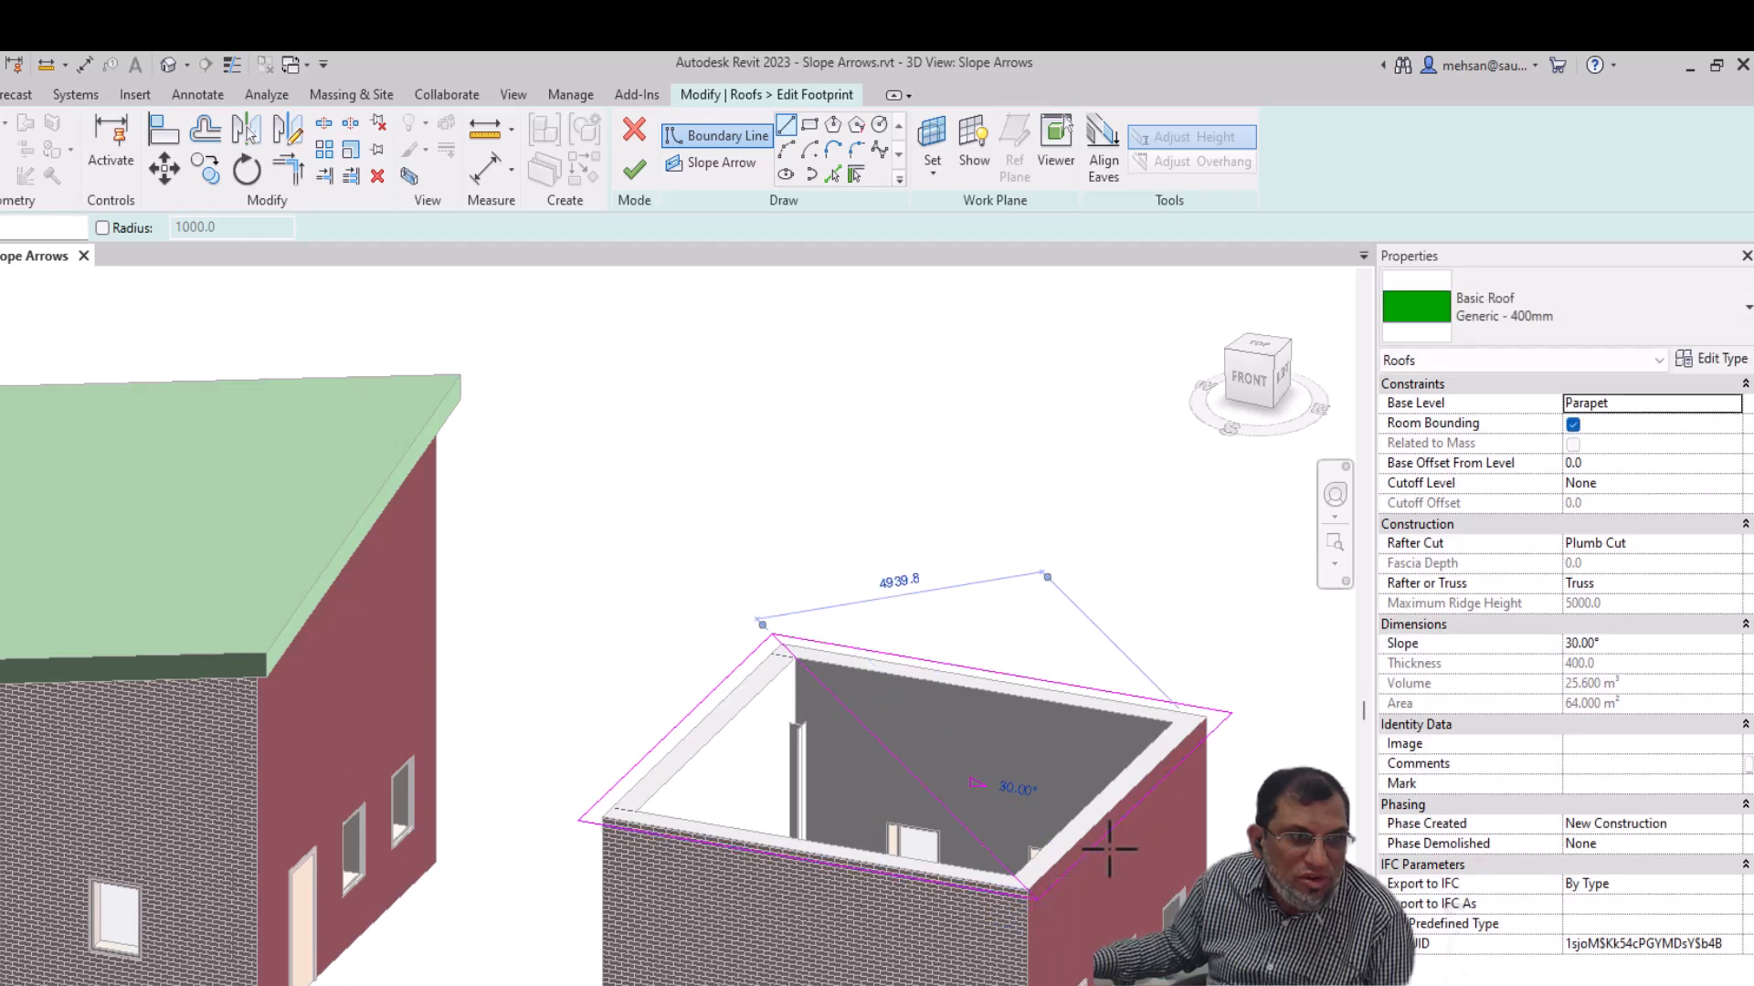
key(Escape)
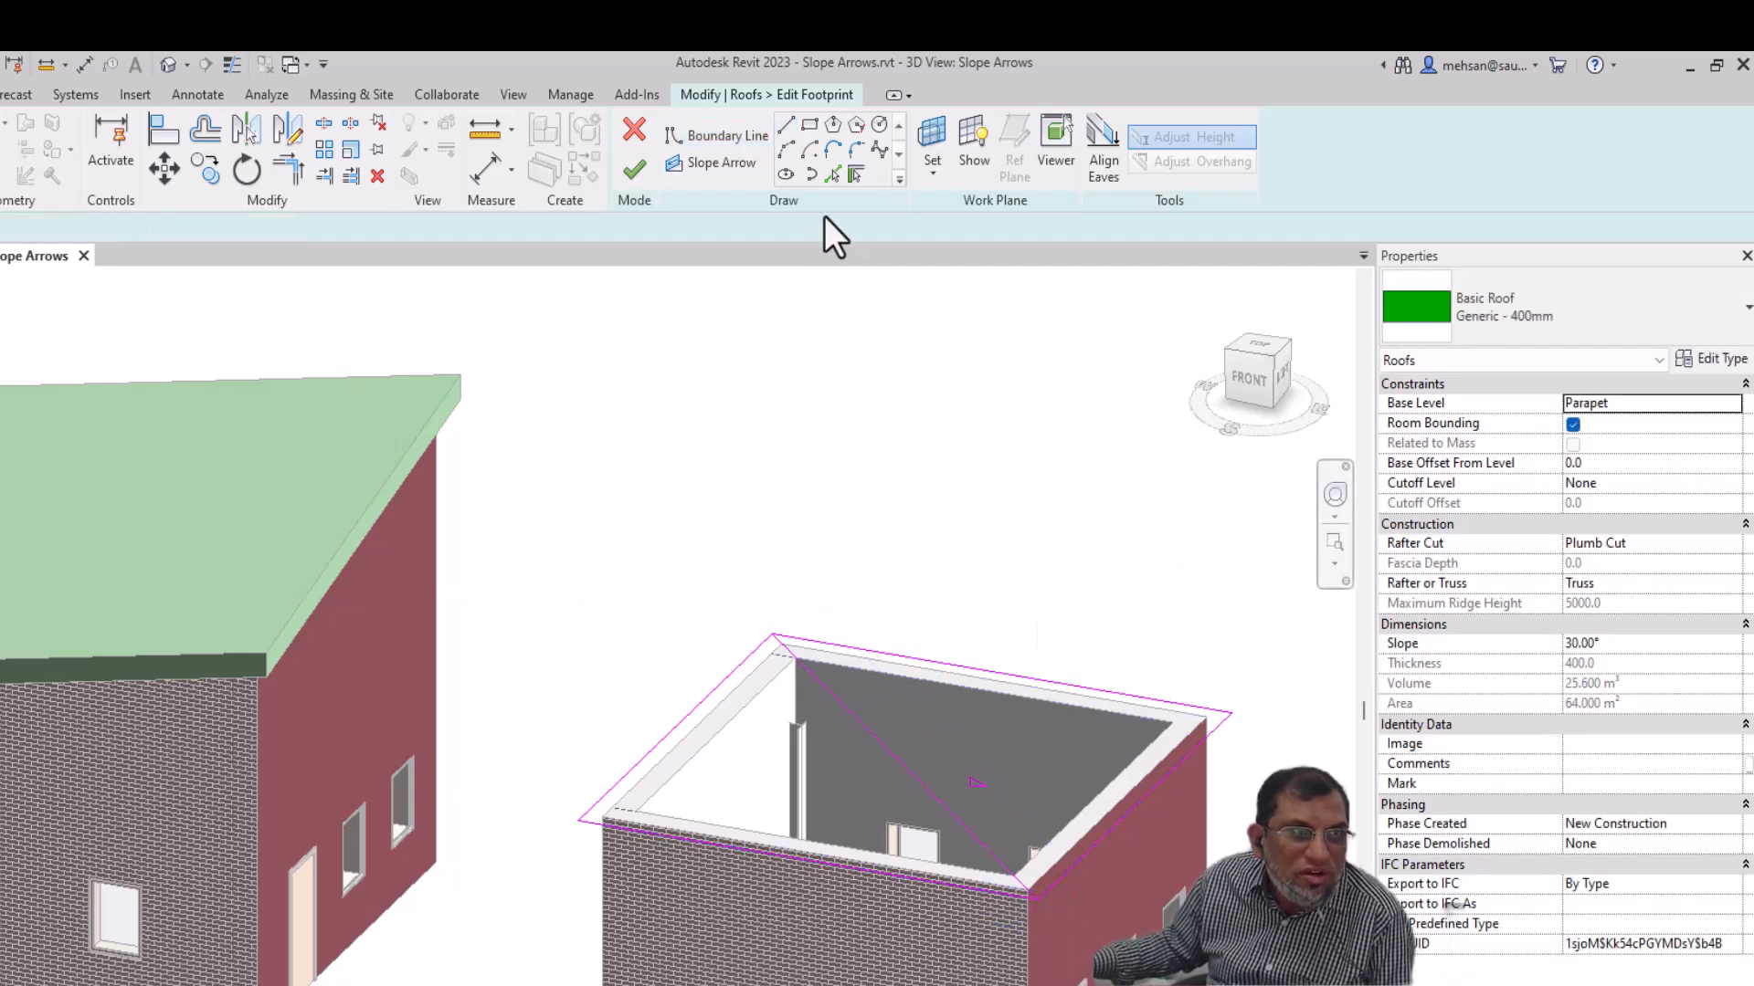
Step: Draw a slope arrow about 5657 mm long from the second footprint's front-left corner to the diagonal line's midpoint
click(730, 164)
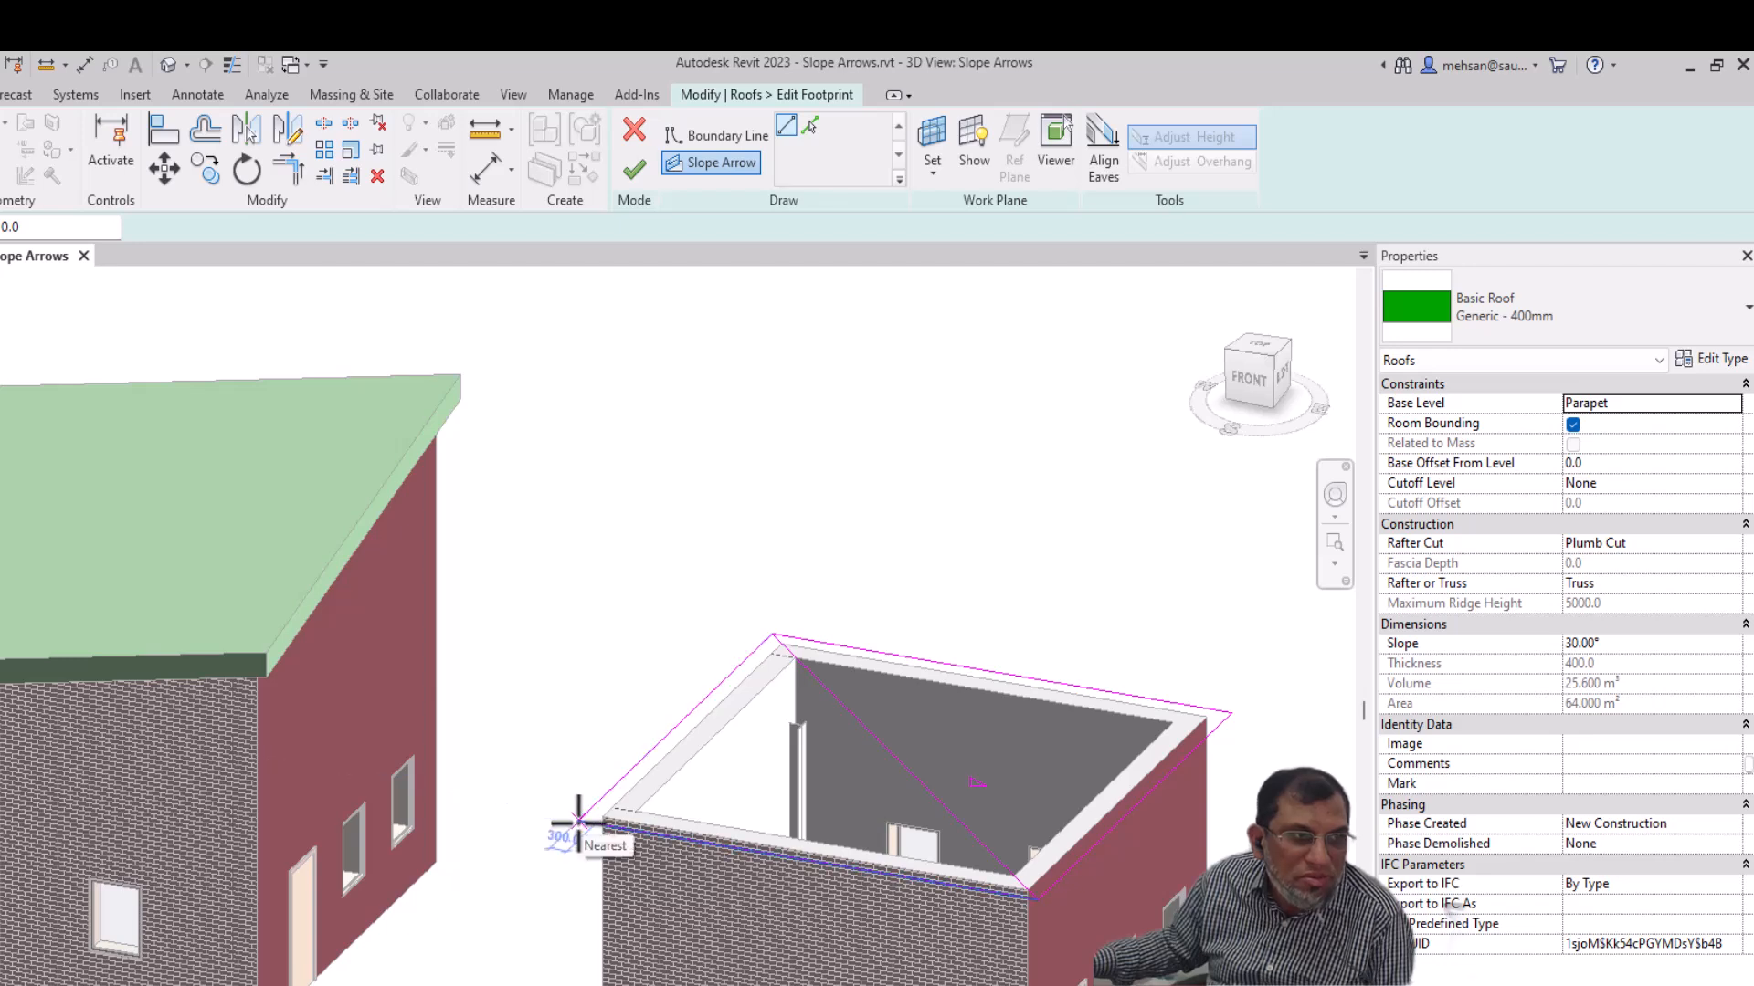
click(578, 822)
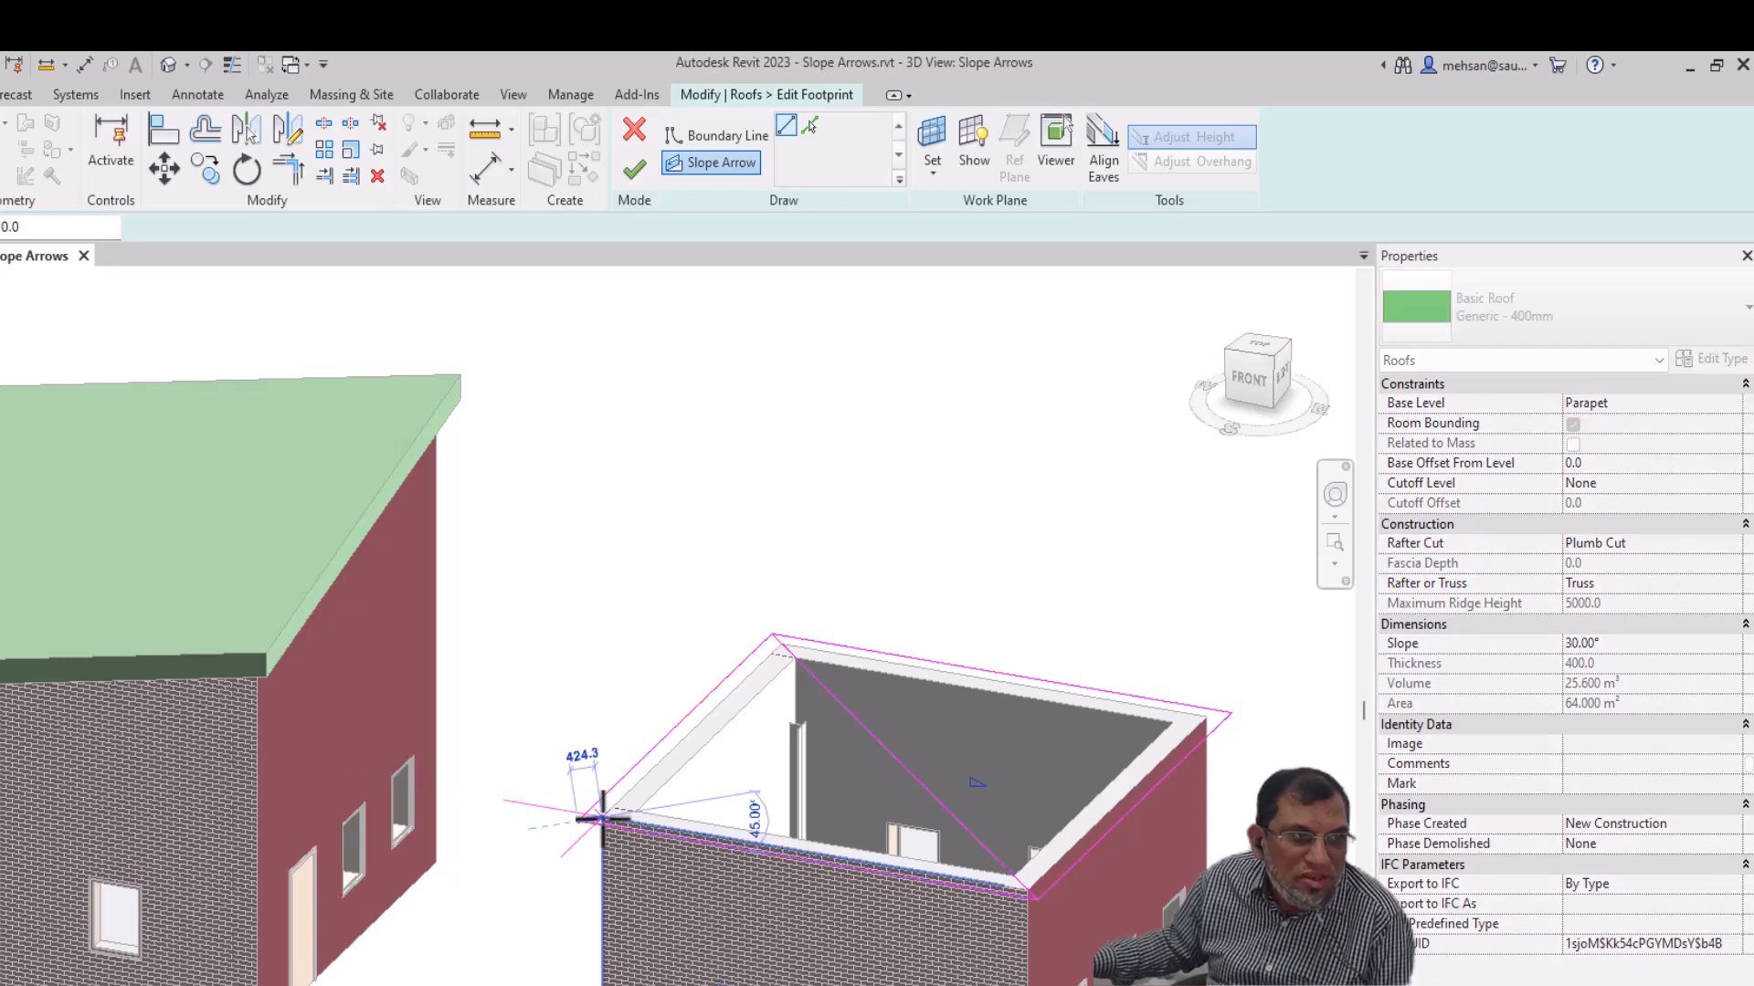
click(902, 767)
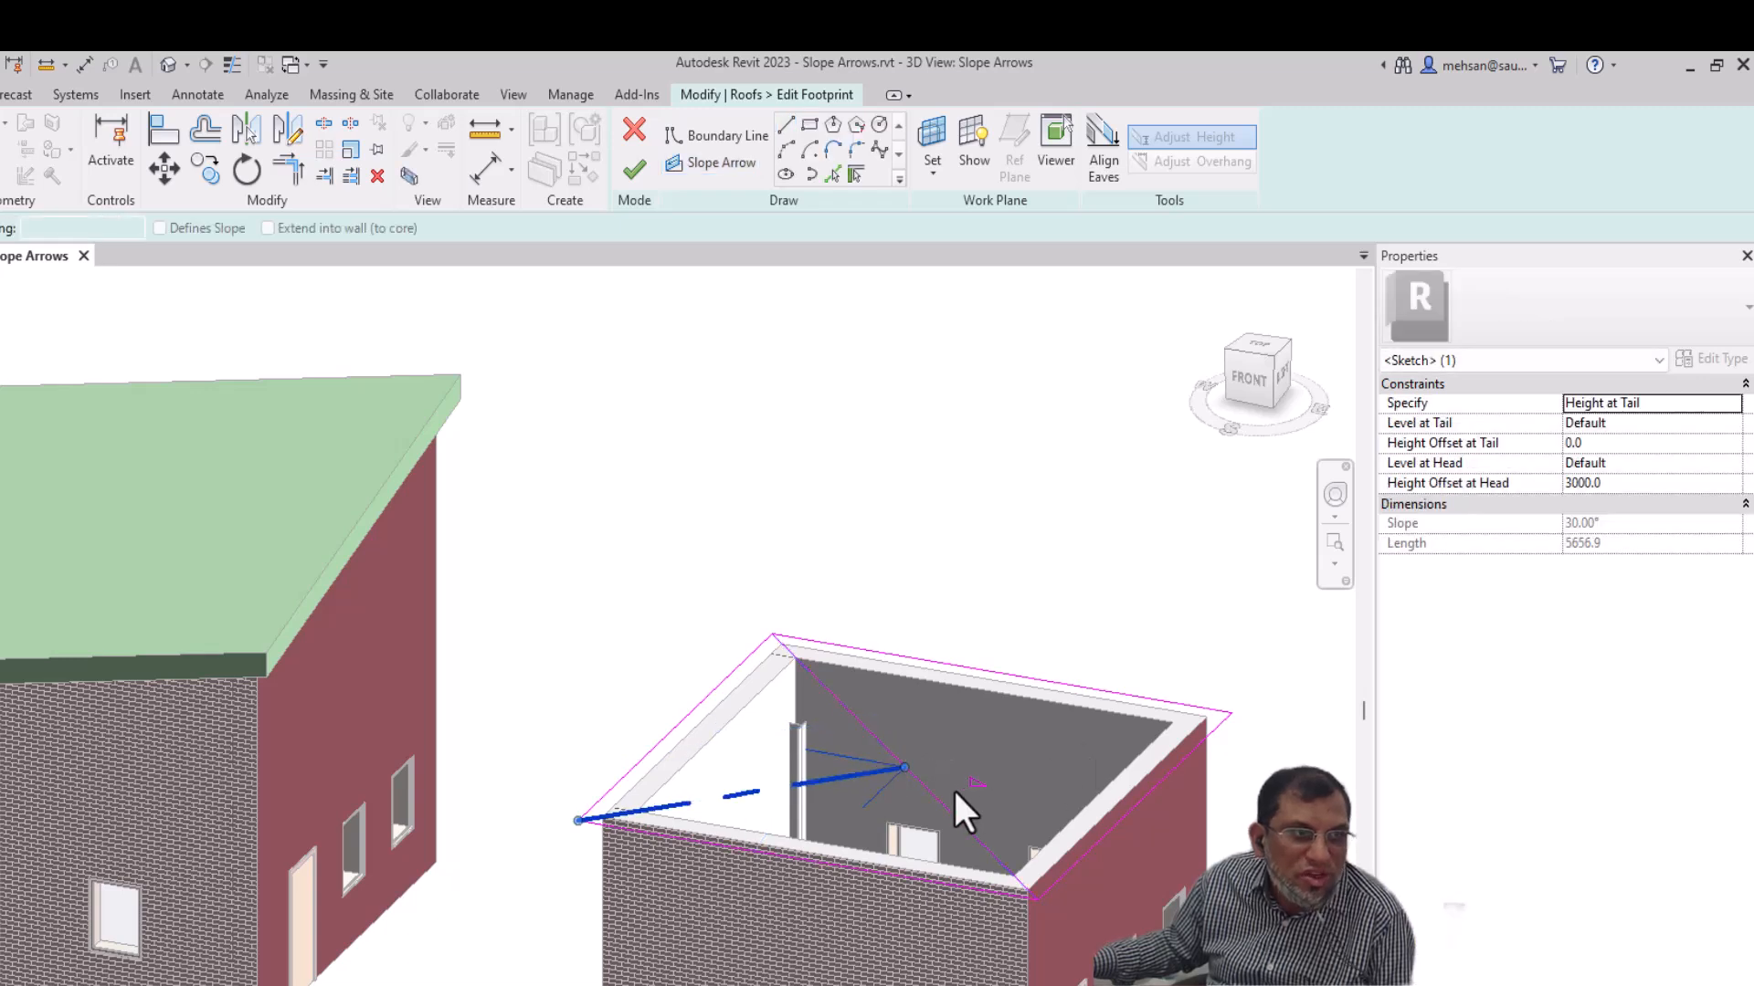
key(Escape)
Step: Review the slope arrow's tail and head height offsets, and set its Specify option to Slope
click(830, 778)
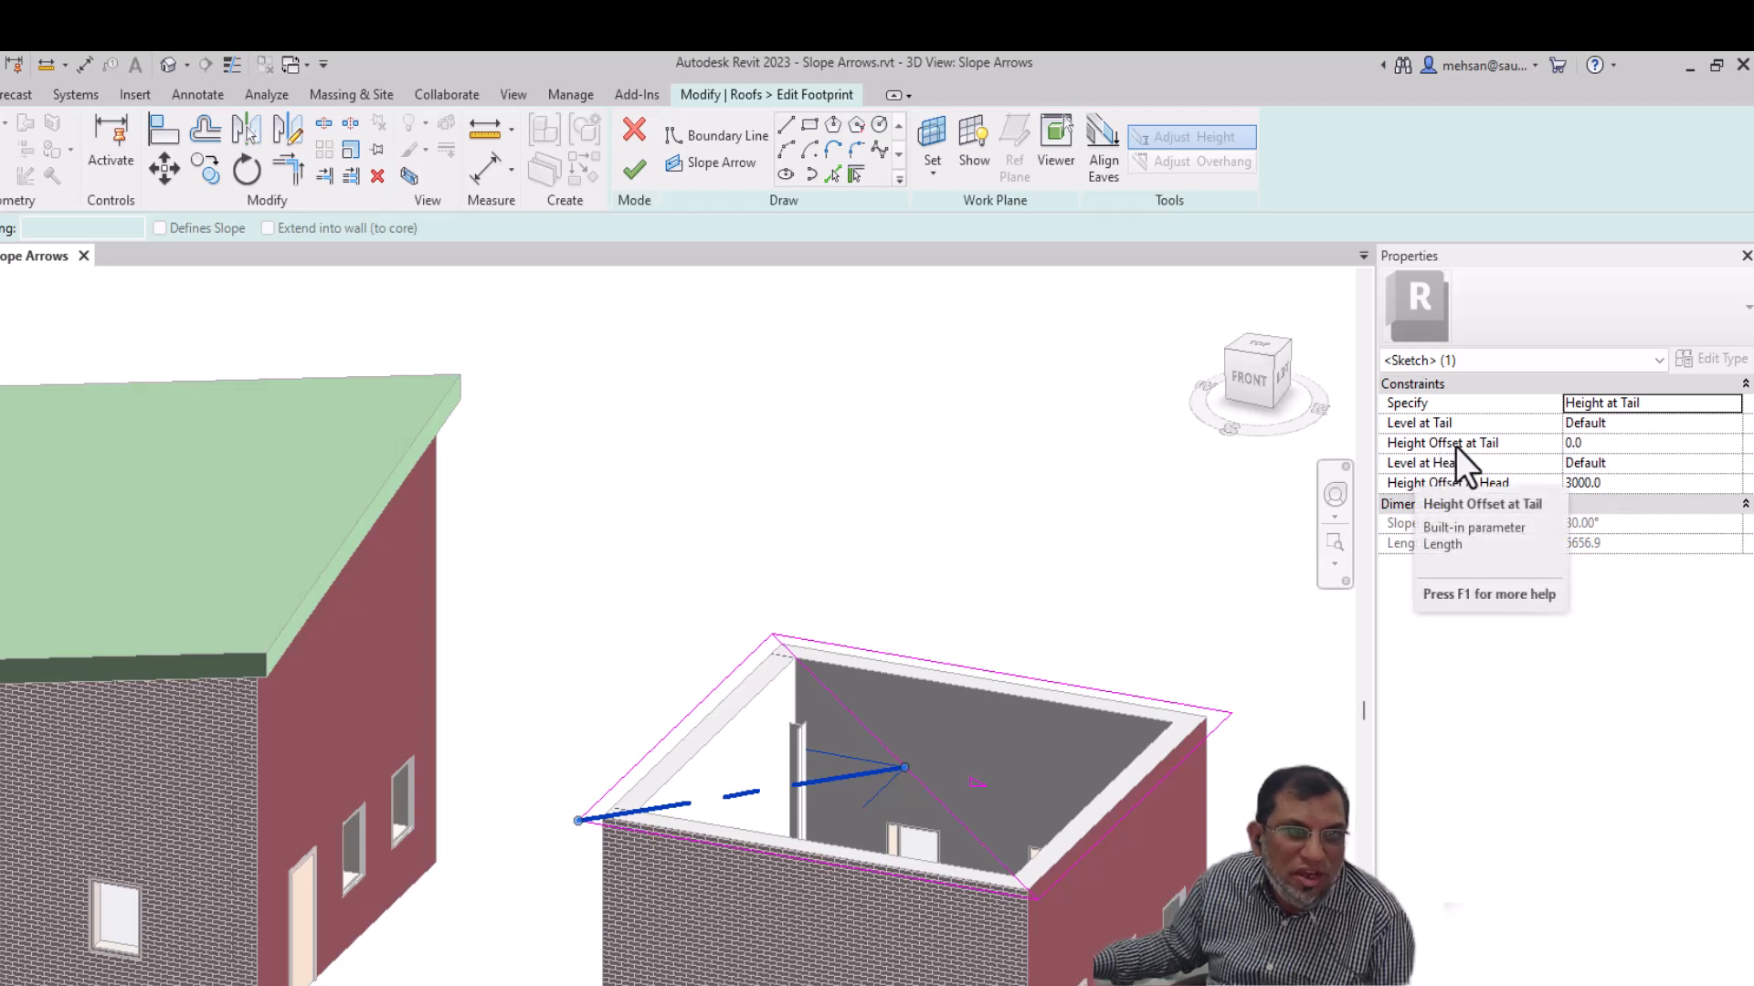
click(1584, 429)
click(1586, 443)
drag(1586, 444, 1552, 445)
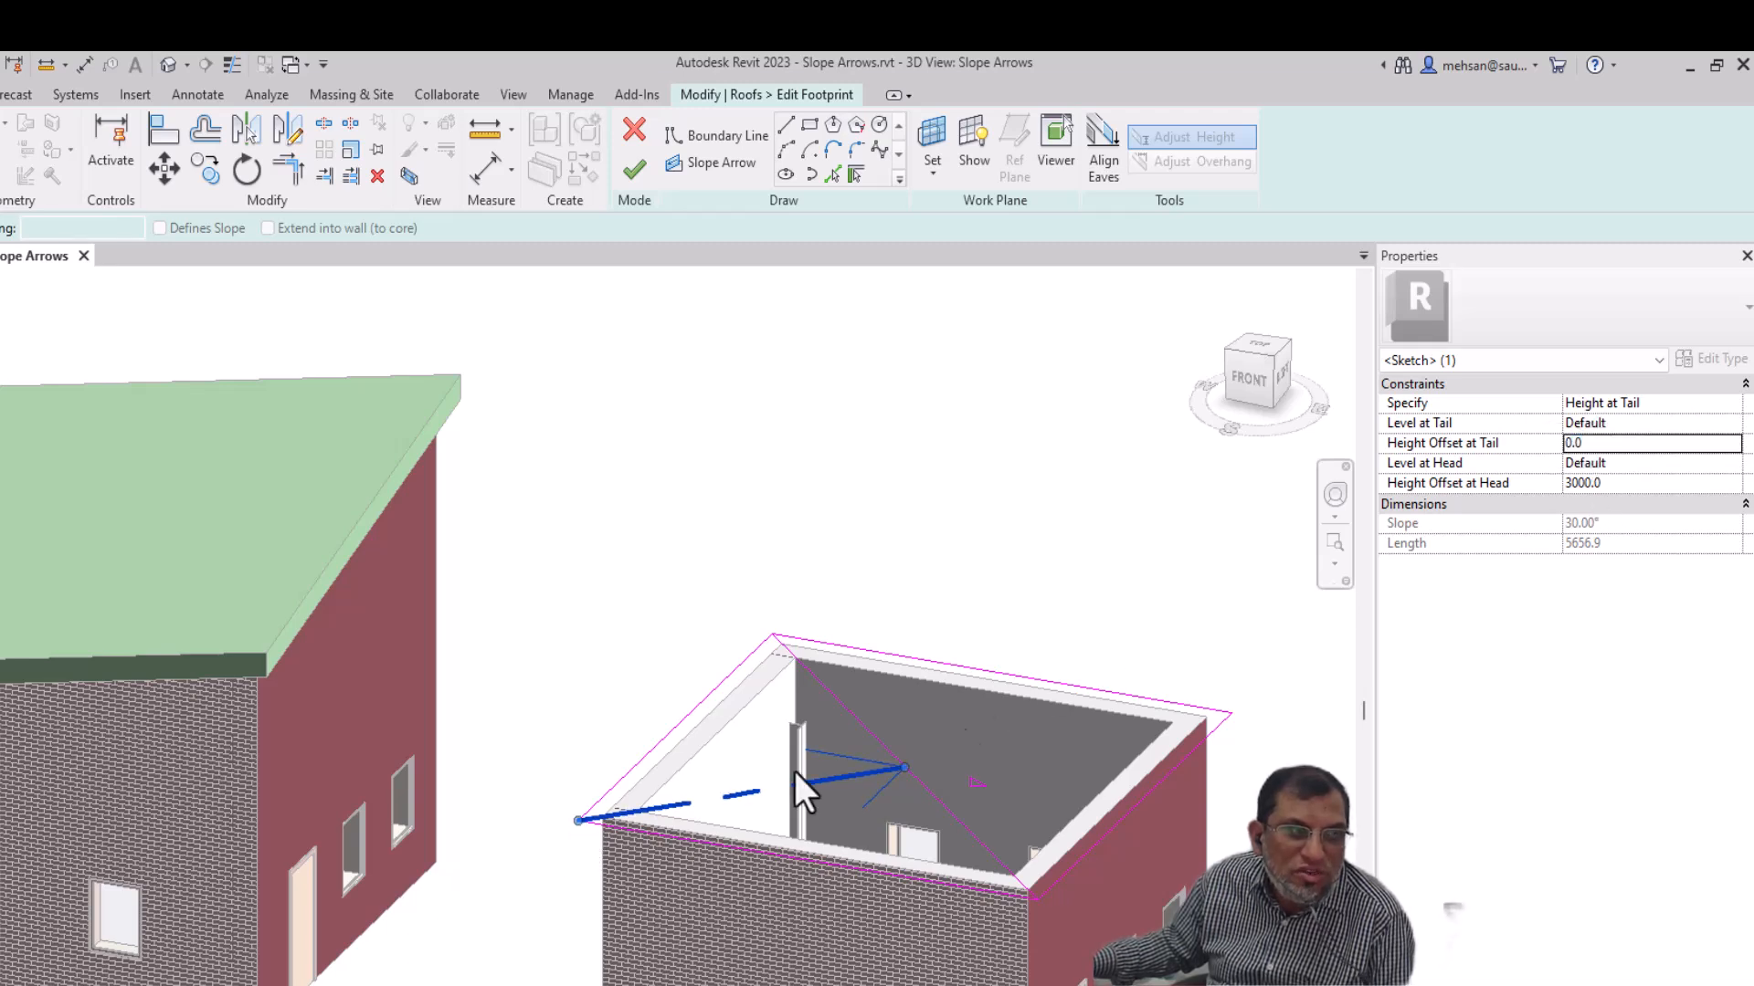
click(1617, 484)
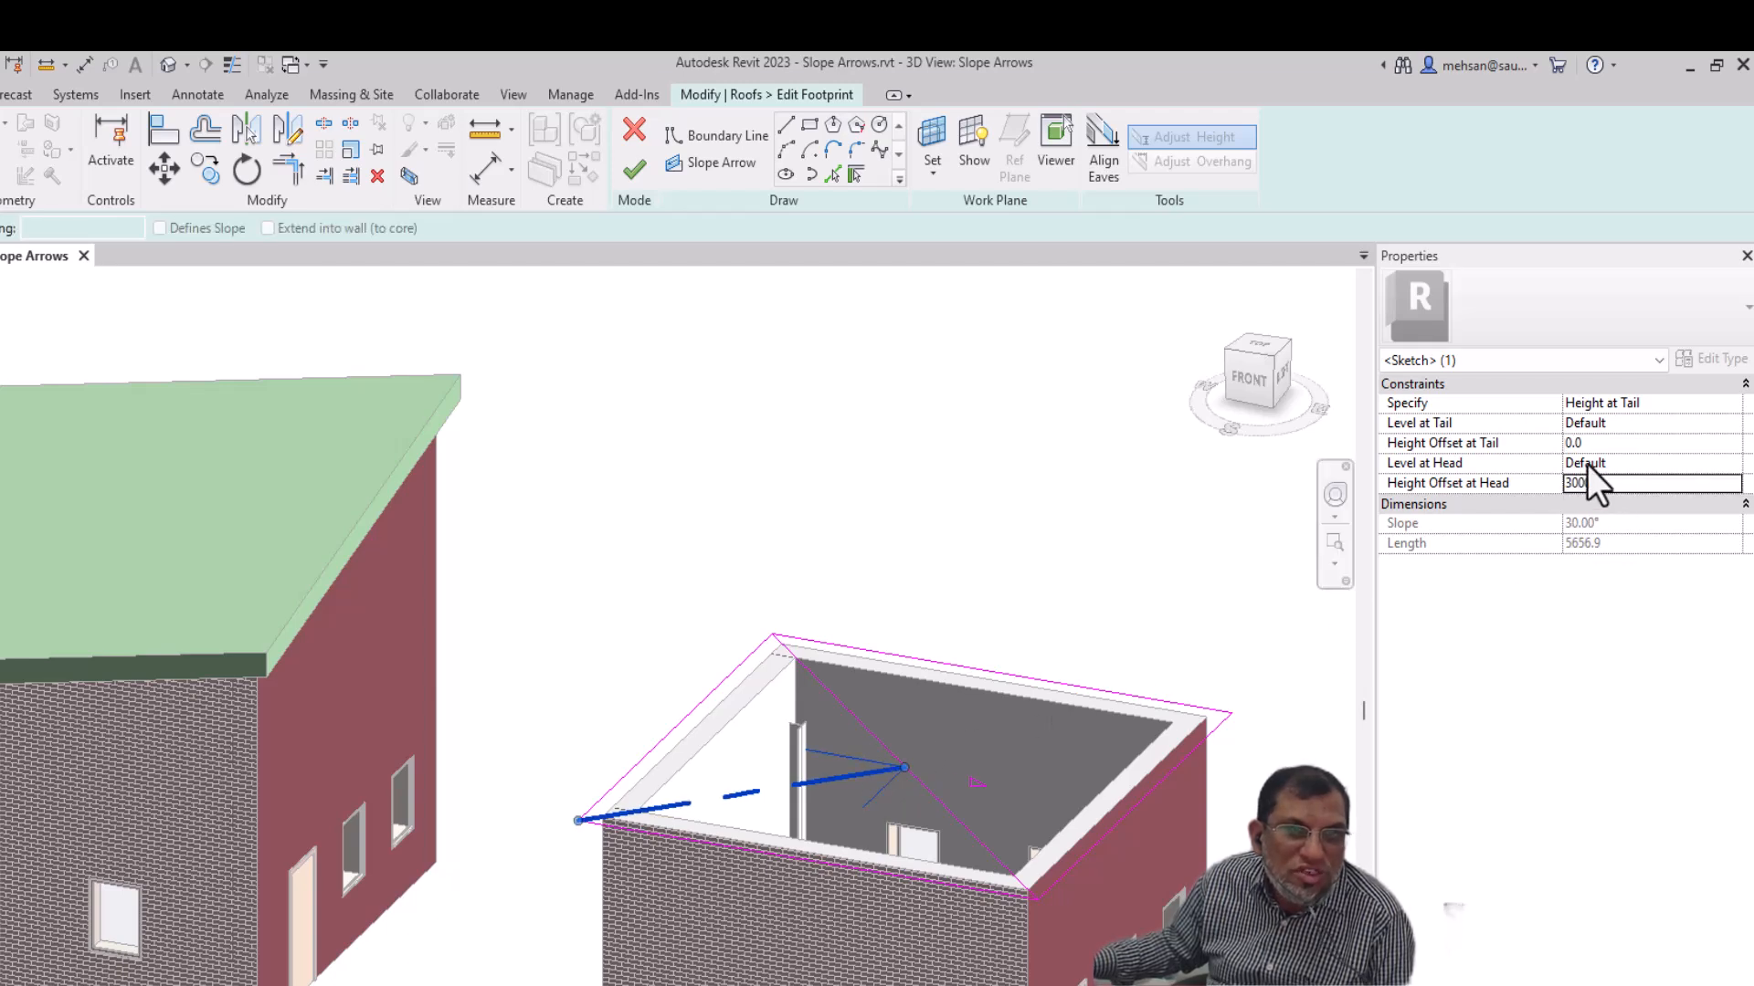
click(1684, 407)
click(1731, 403)
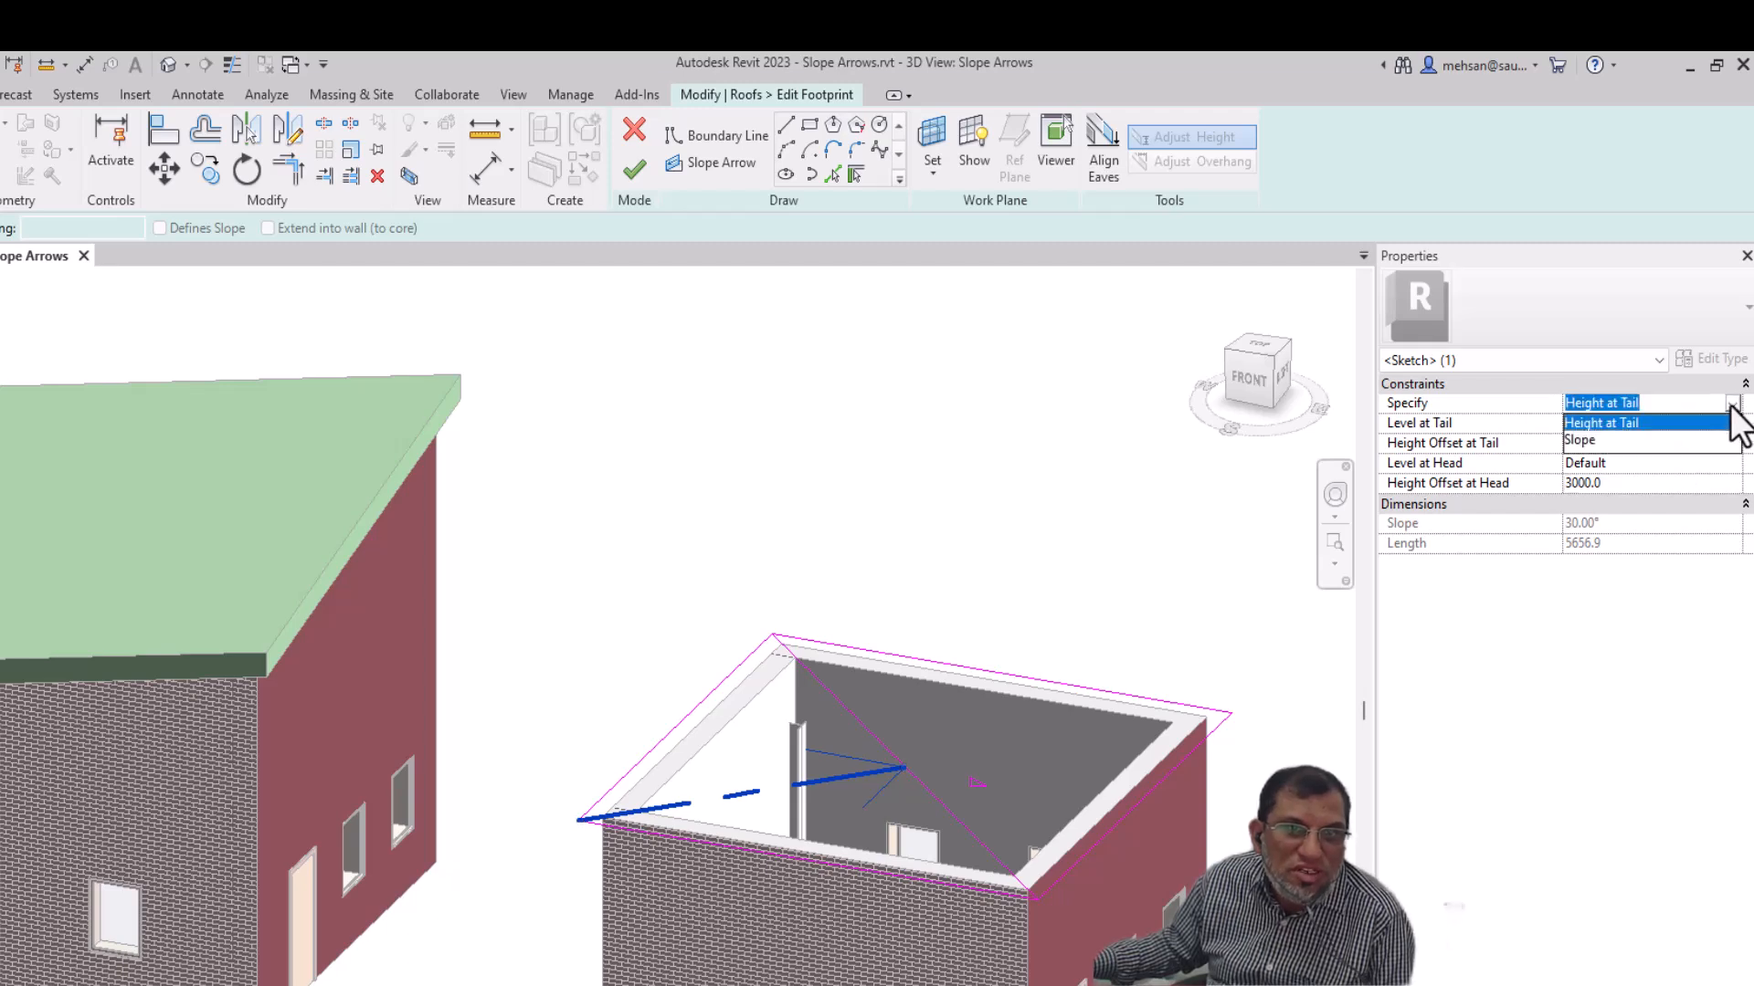
click(1584, 442)
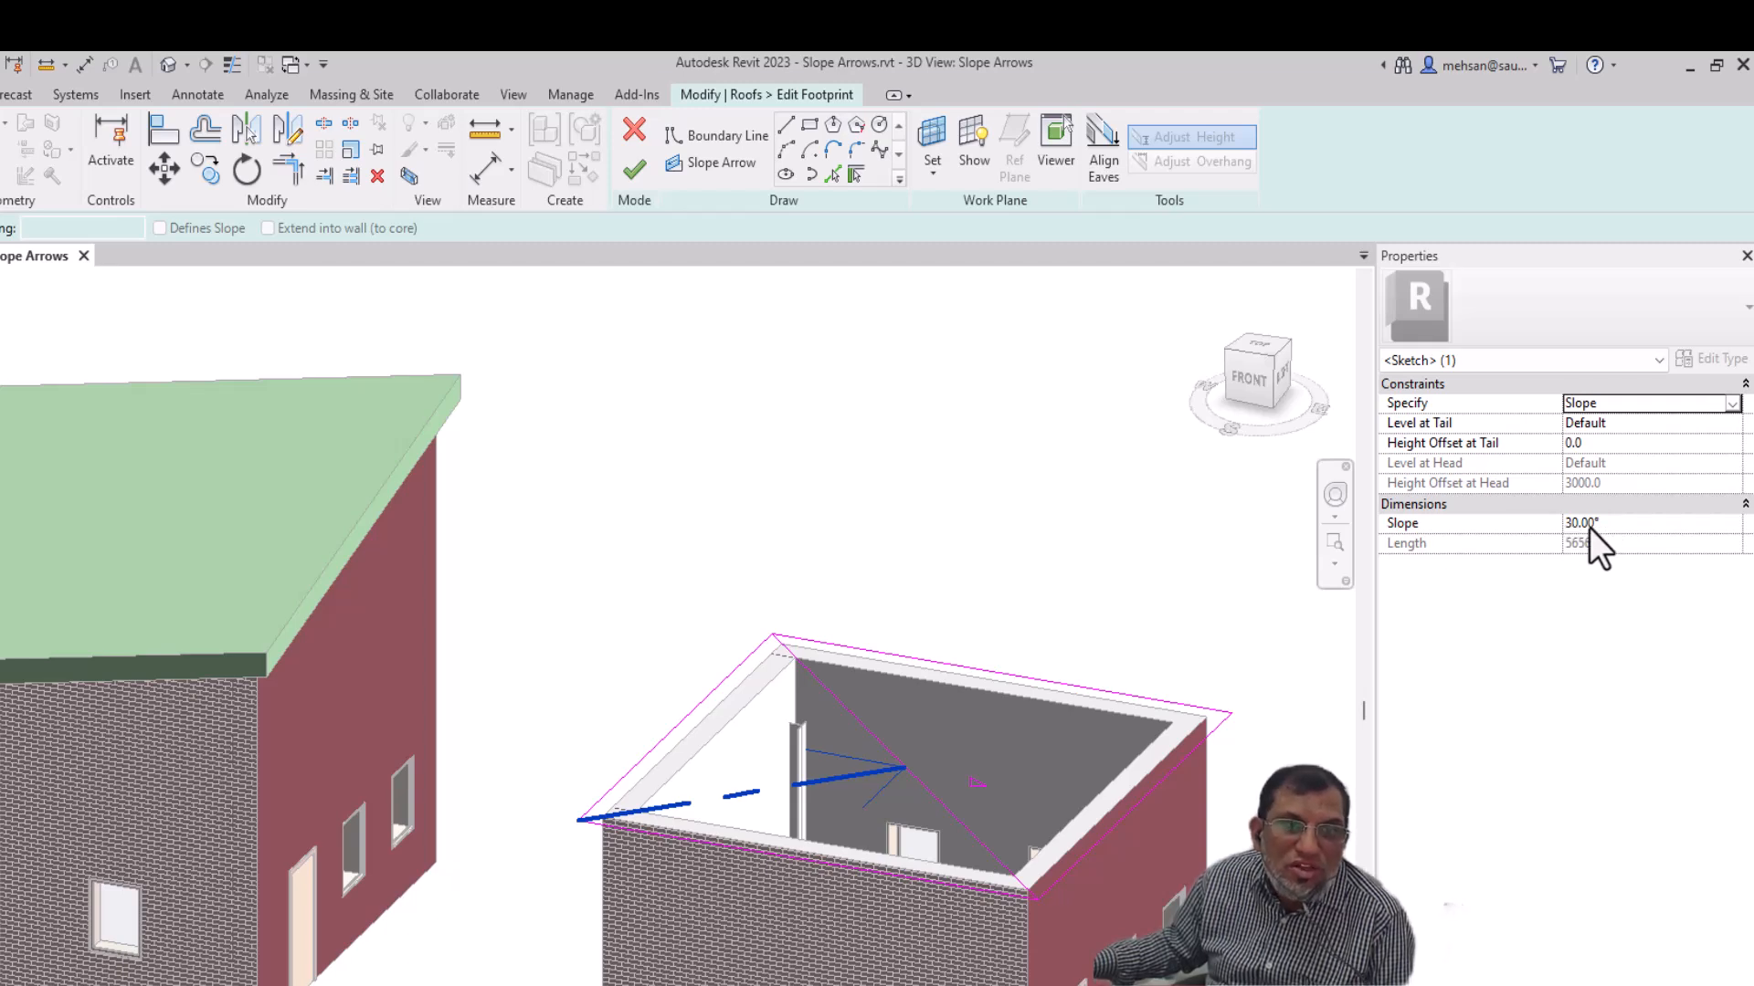
Step: Switch the slope arrow's Specify option to Height at Tail and back to Slope
click(1729, 404)
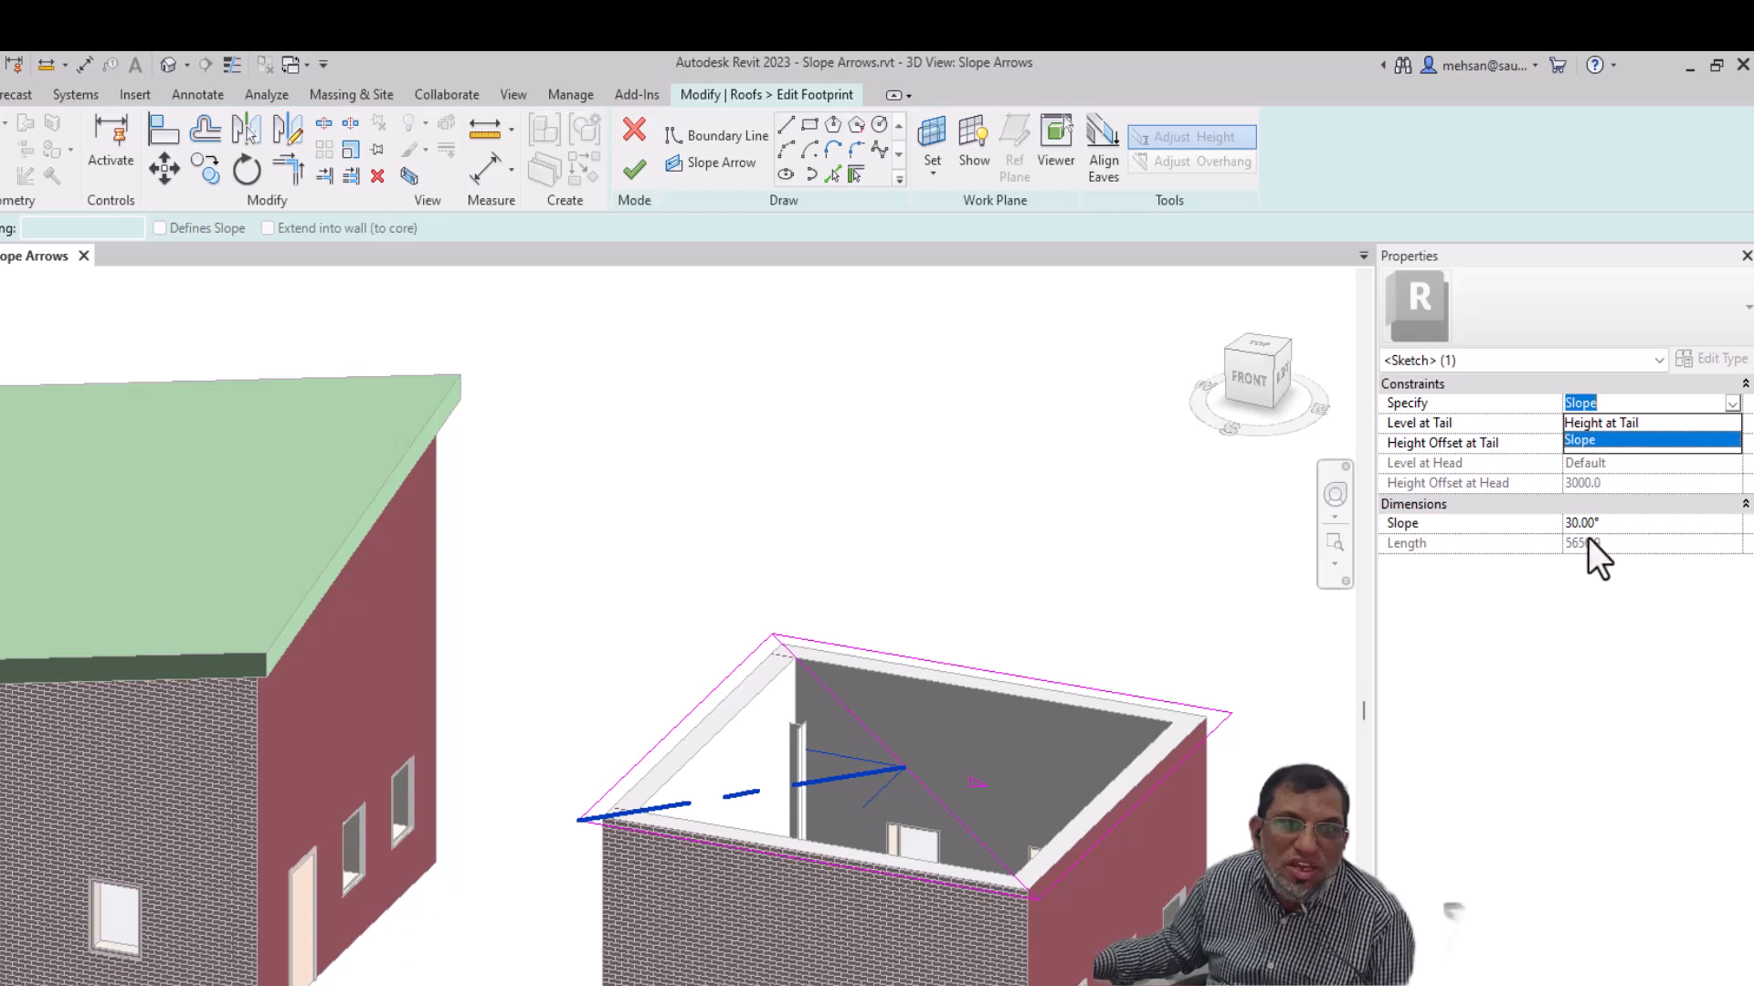
click(1606, 424)
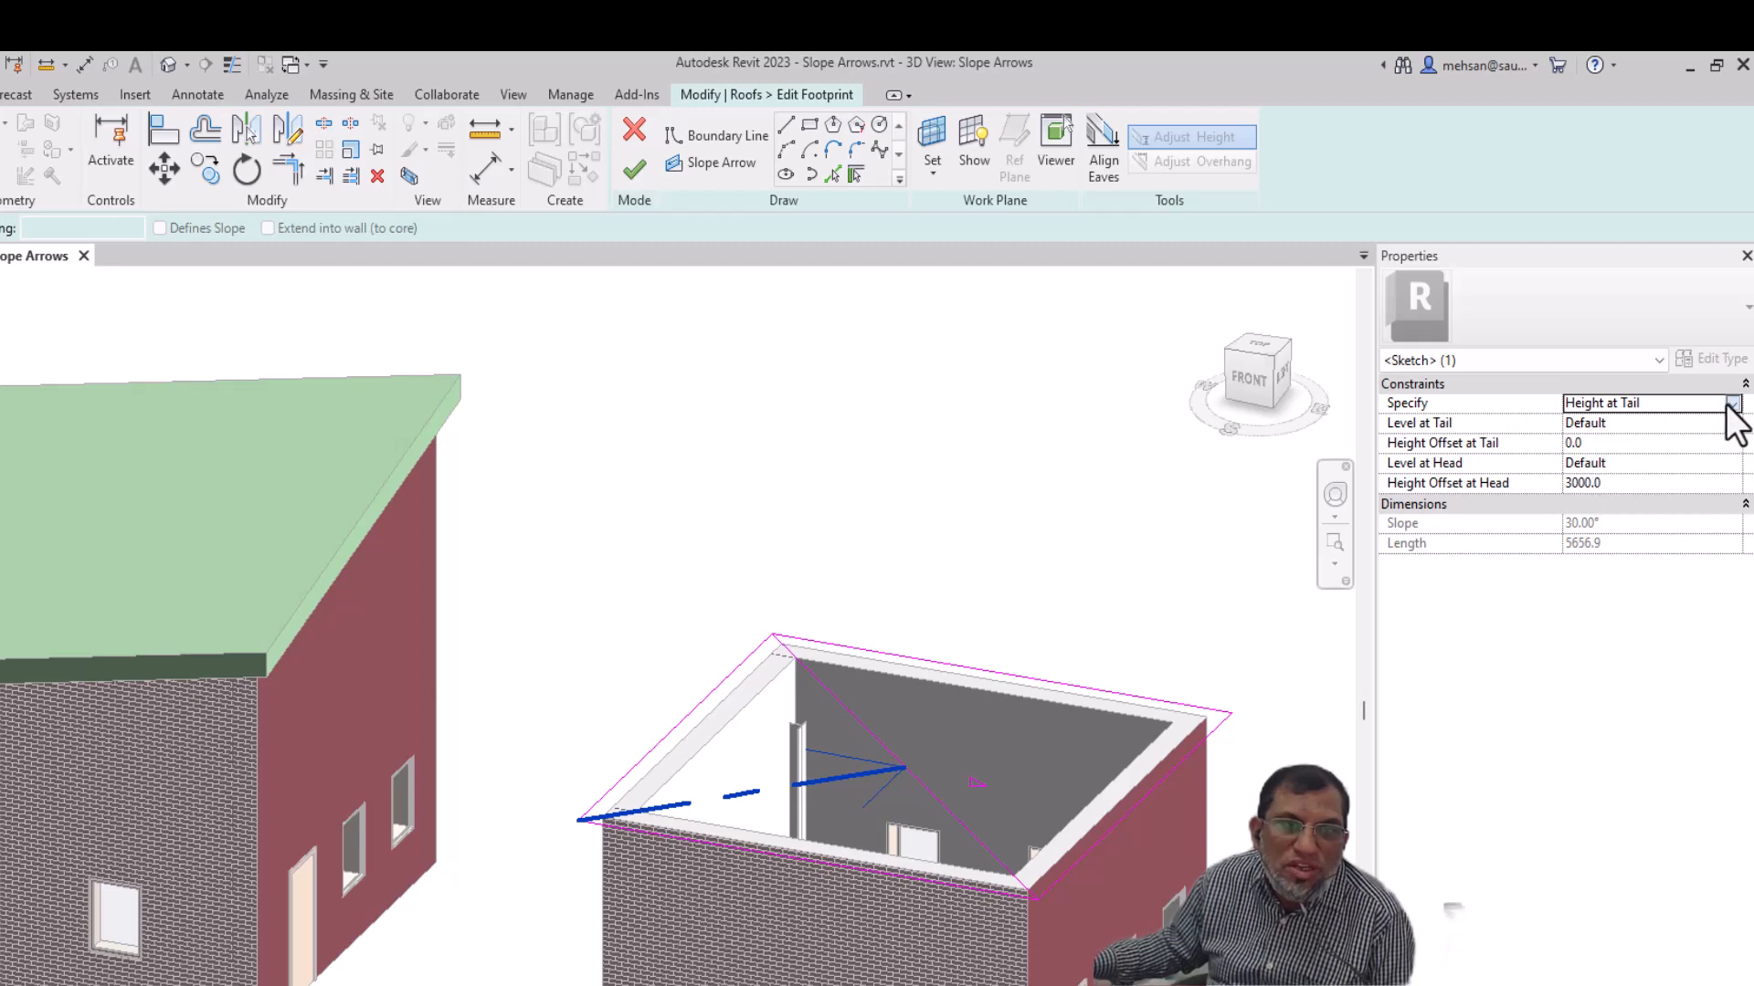
click(1732, 404)
click(1584, 442)
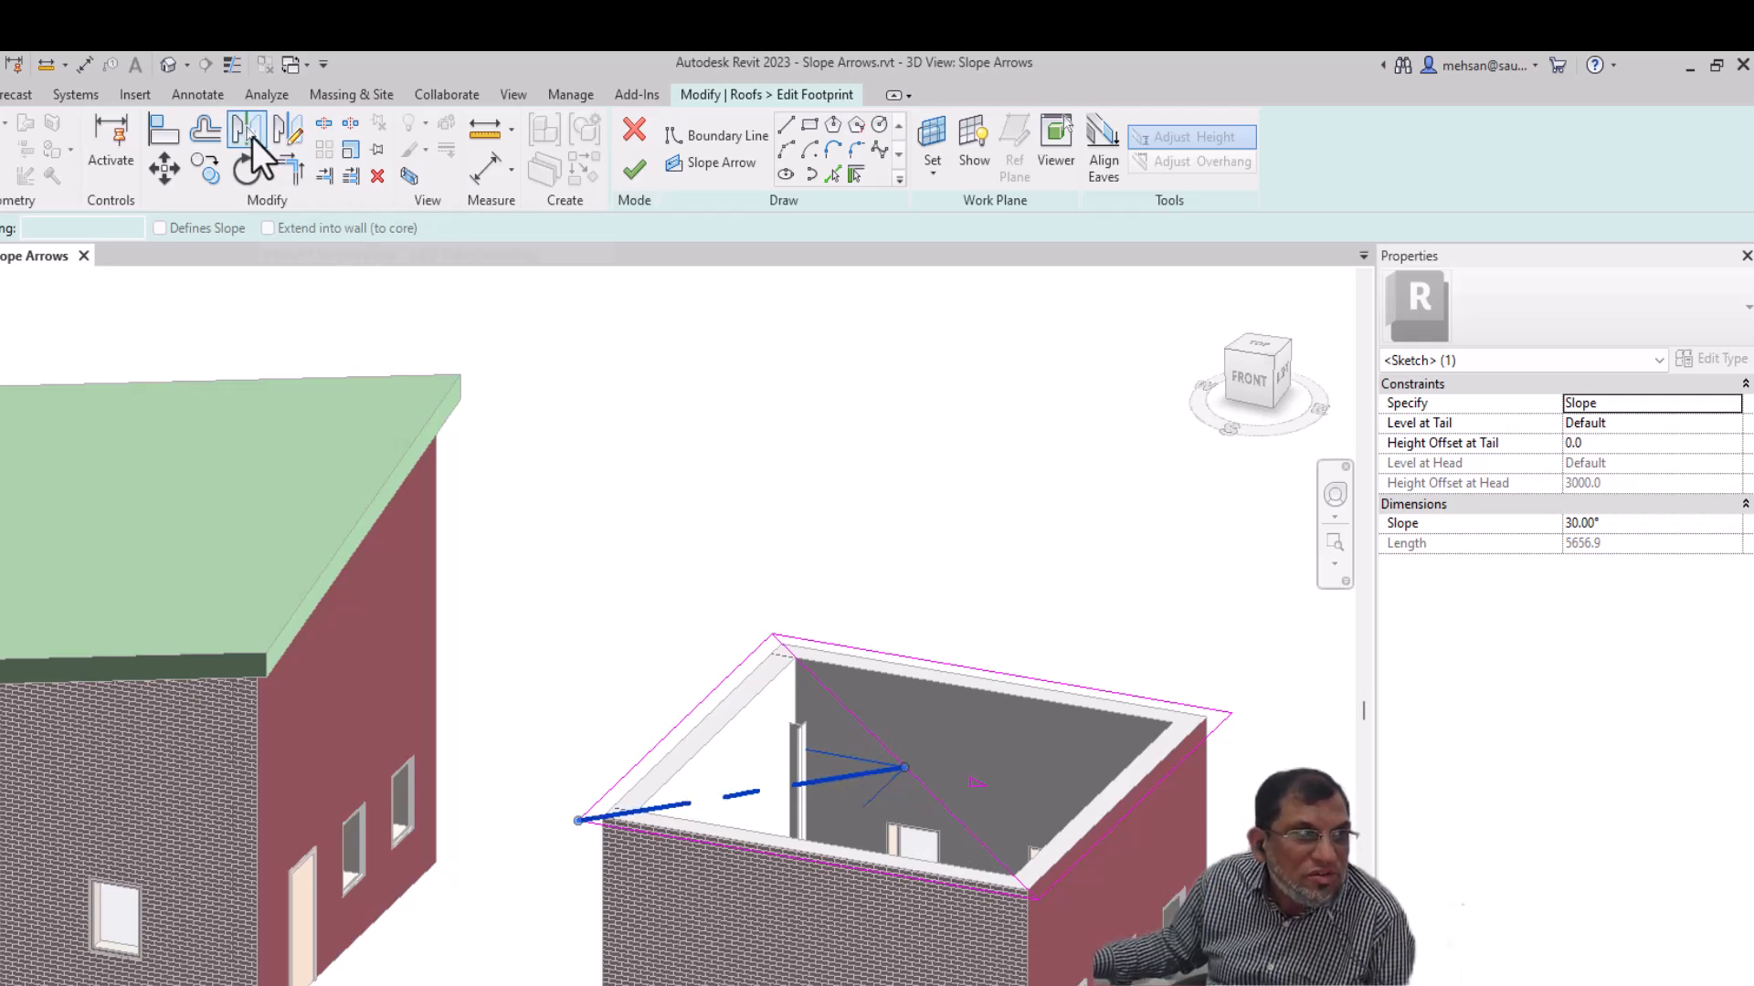
Step: Mirror the slope arrow about the diagonal boundary line so that a copy starts at the footprint's back-right corner
click(249, 132)
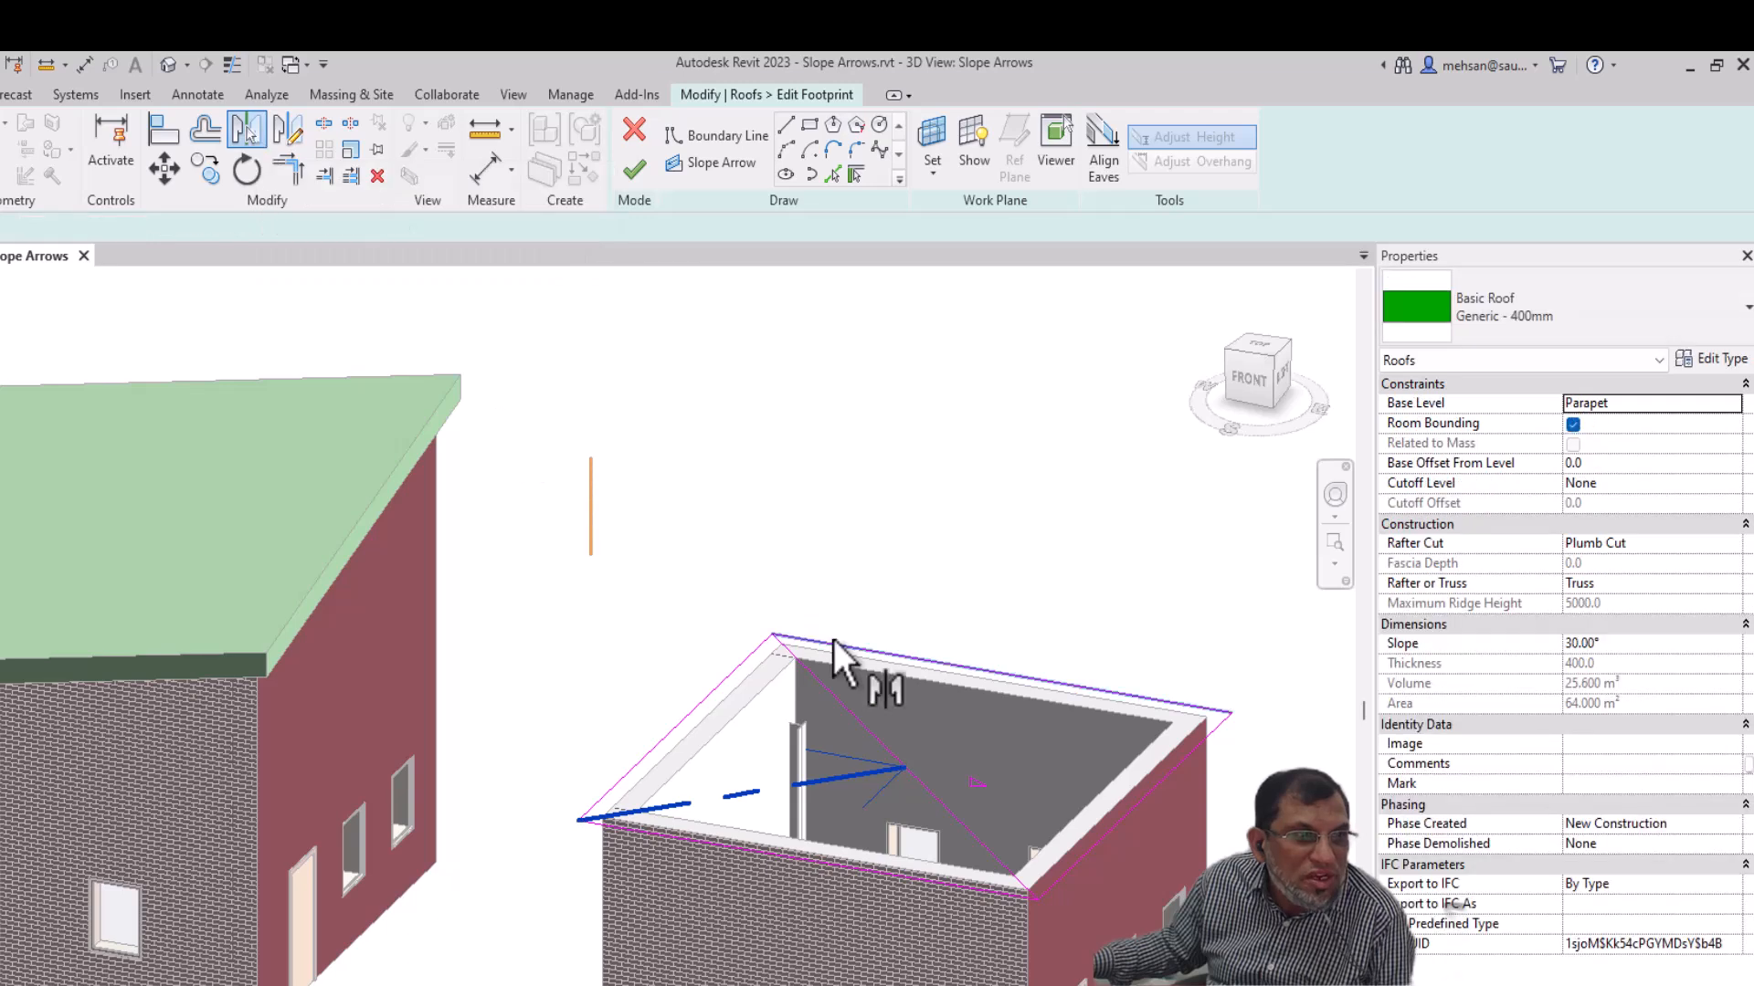
click(851, 713)
click(996, 790)
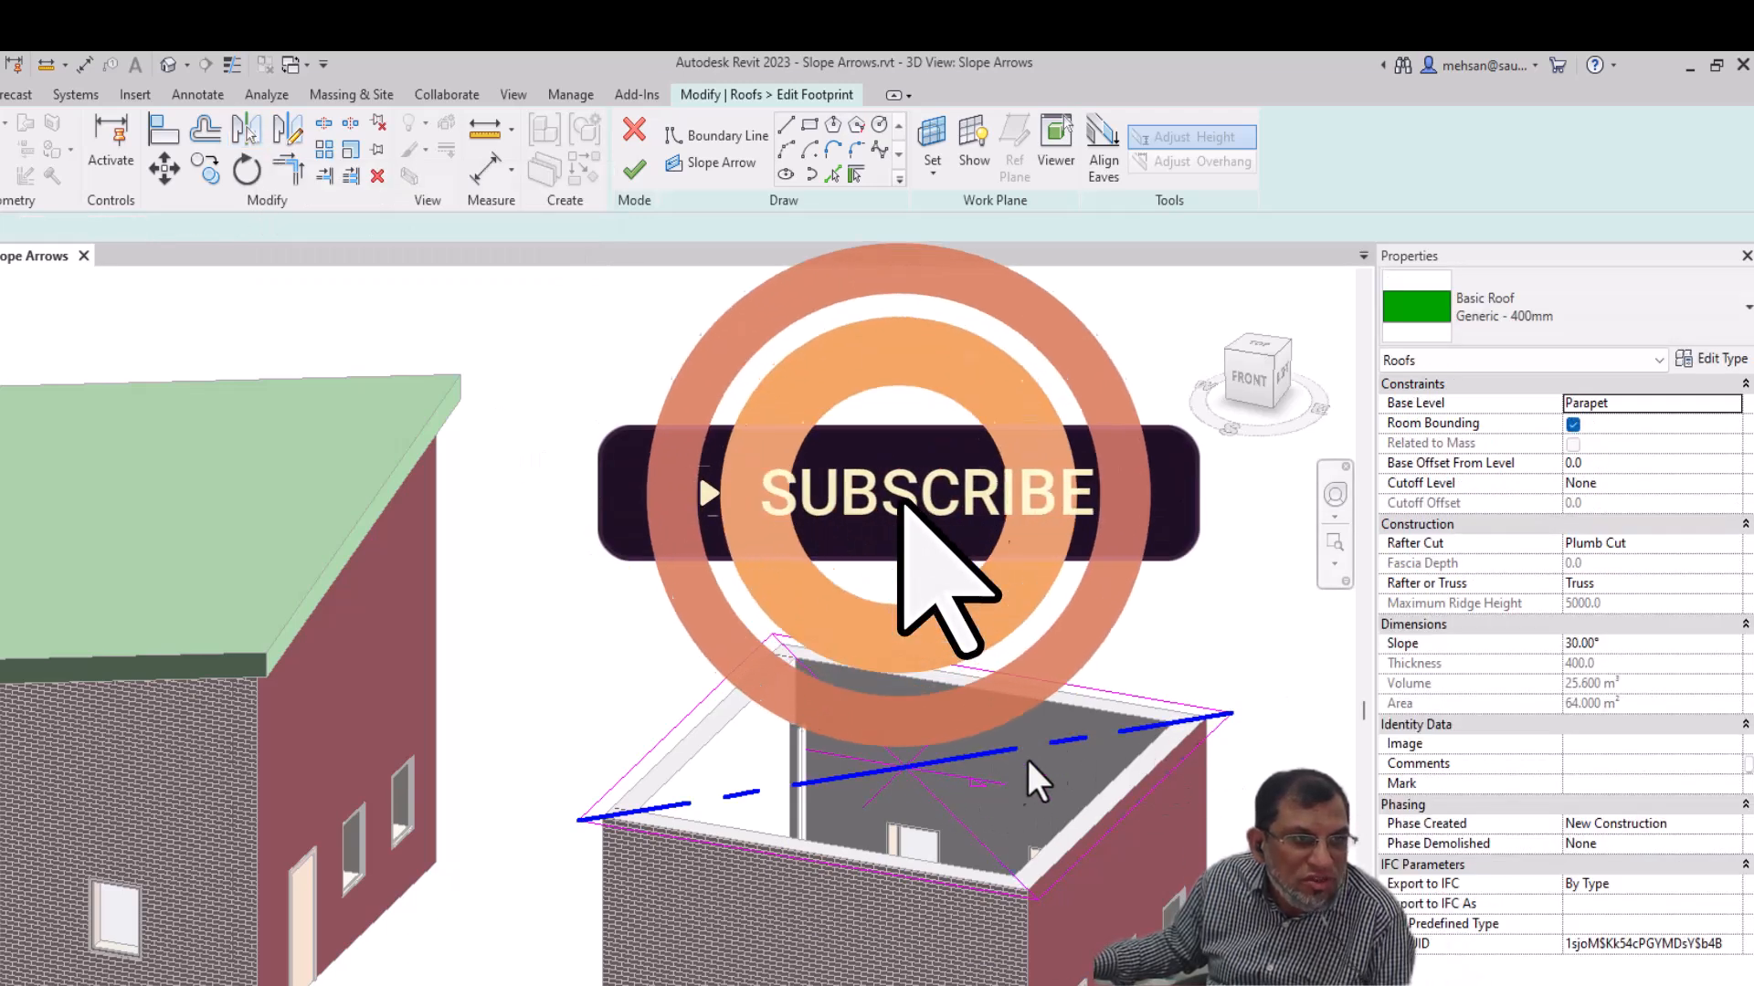
scroll(1029, 781, up, 2)
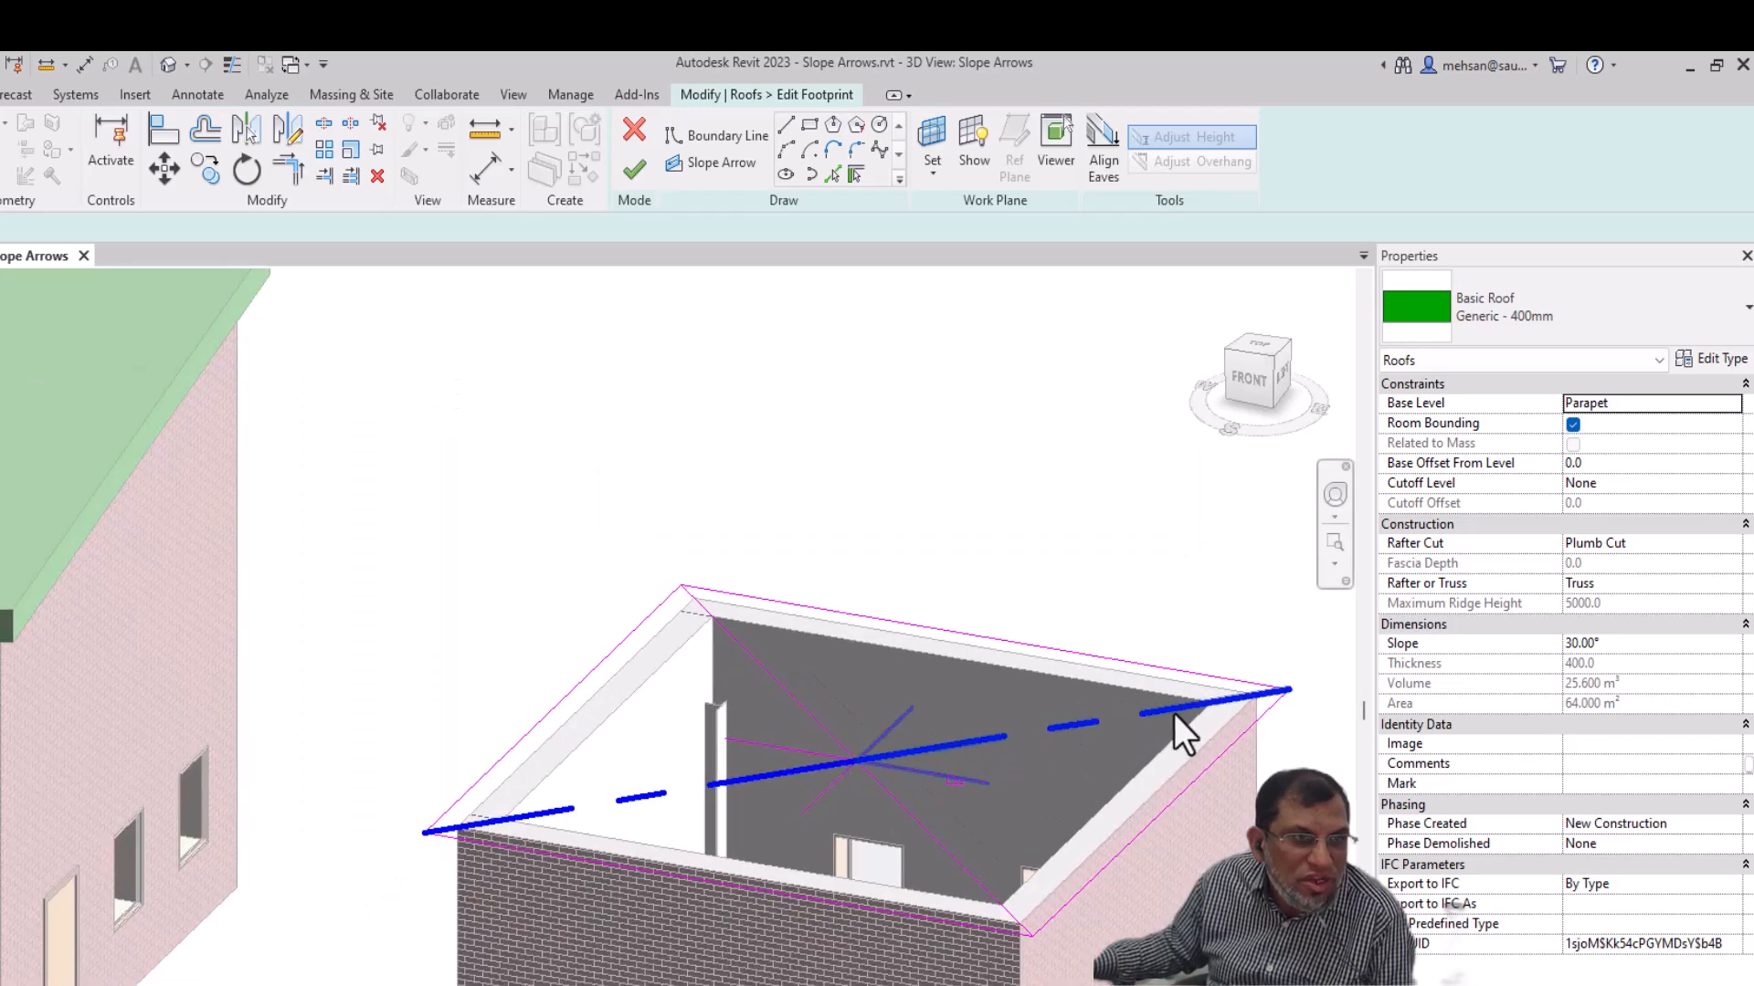
Step: Try to finish the roof footprint sketch with the diagonal boundary line still in it
scroll(1038, 741, up, 2)
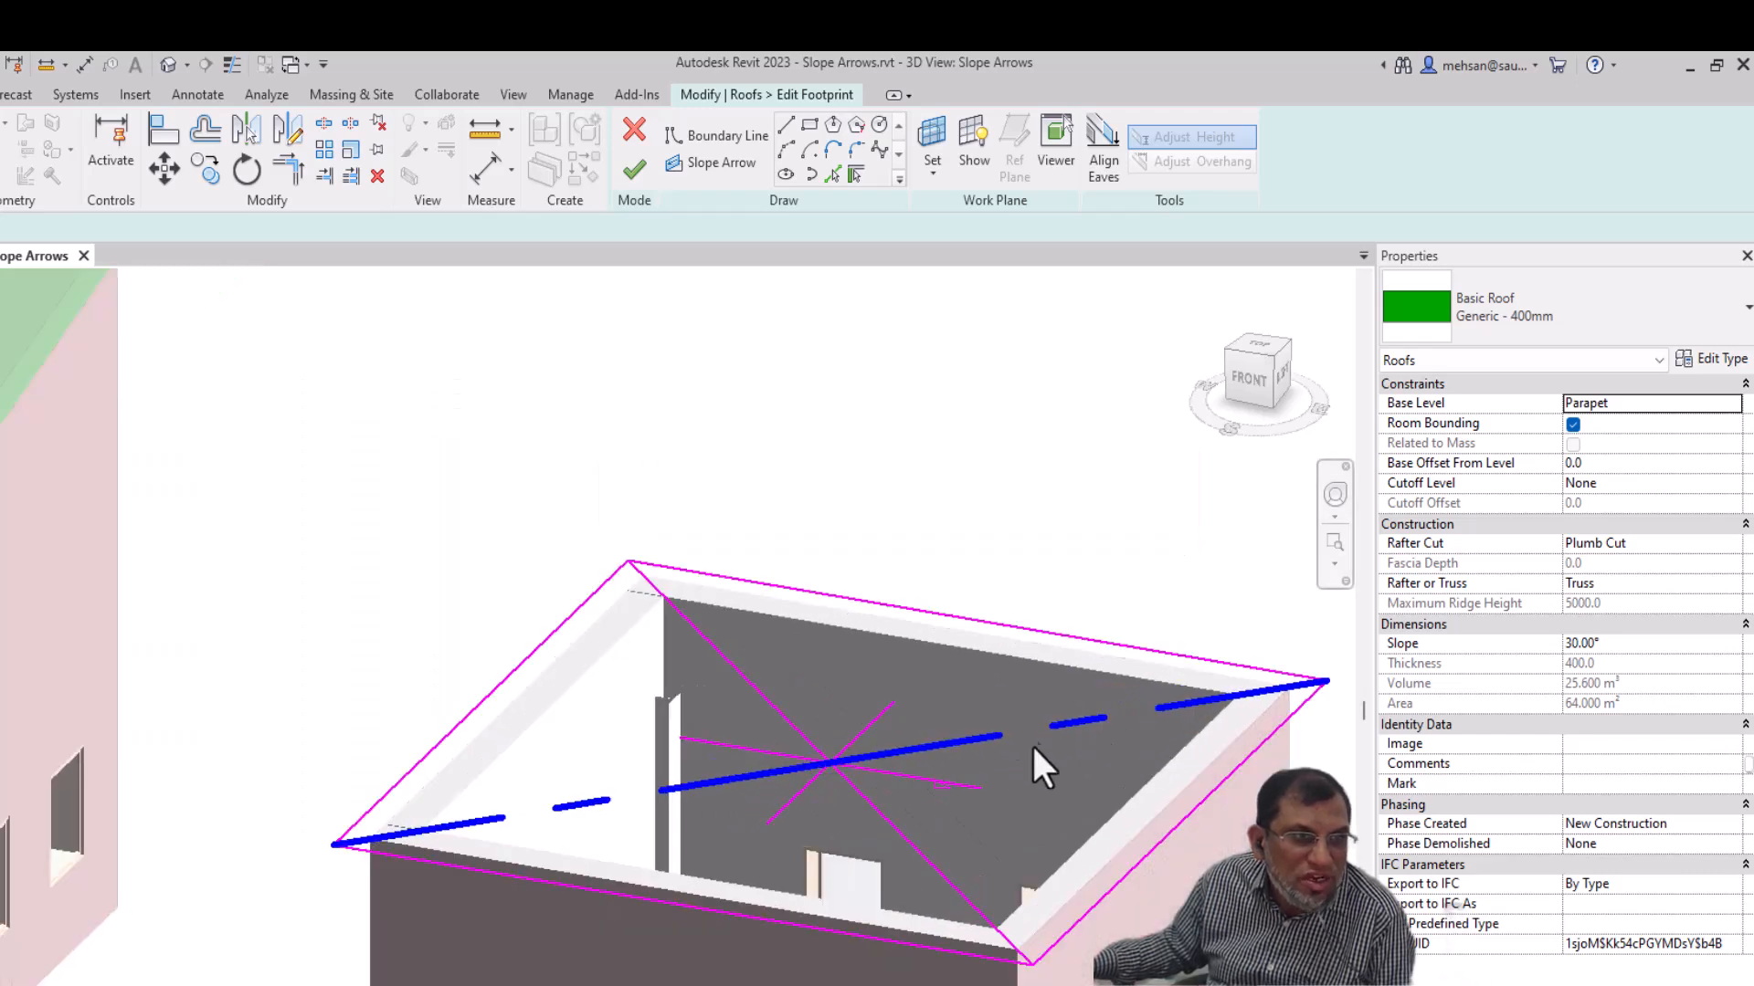
click(623, 173)
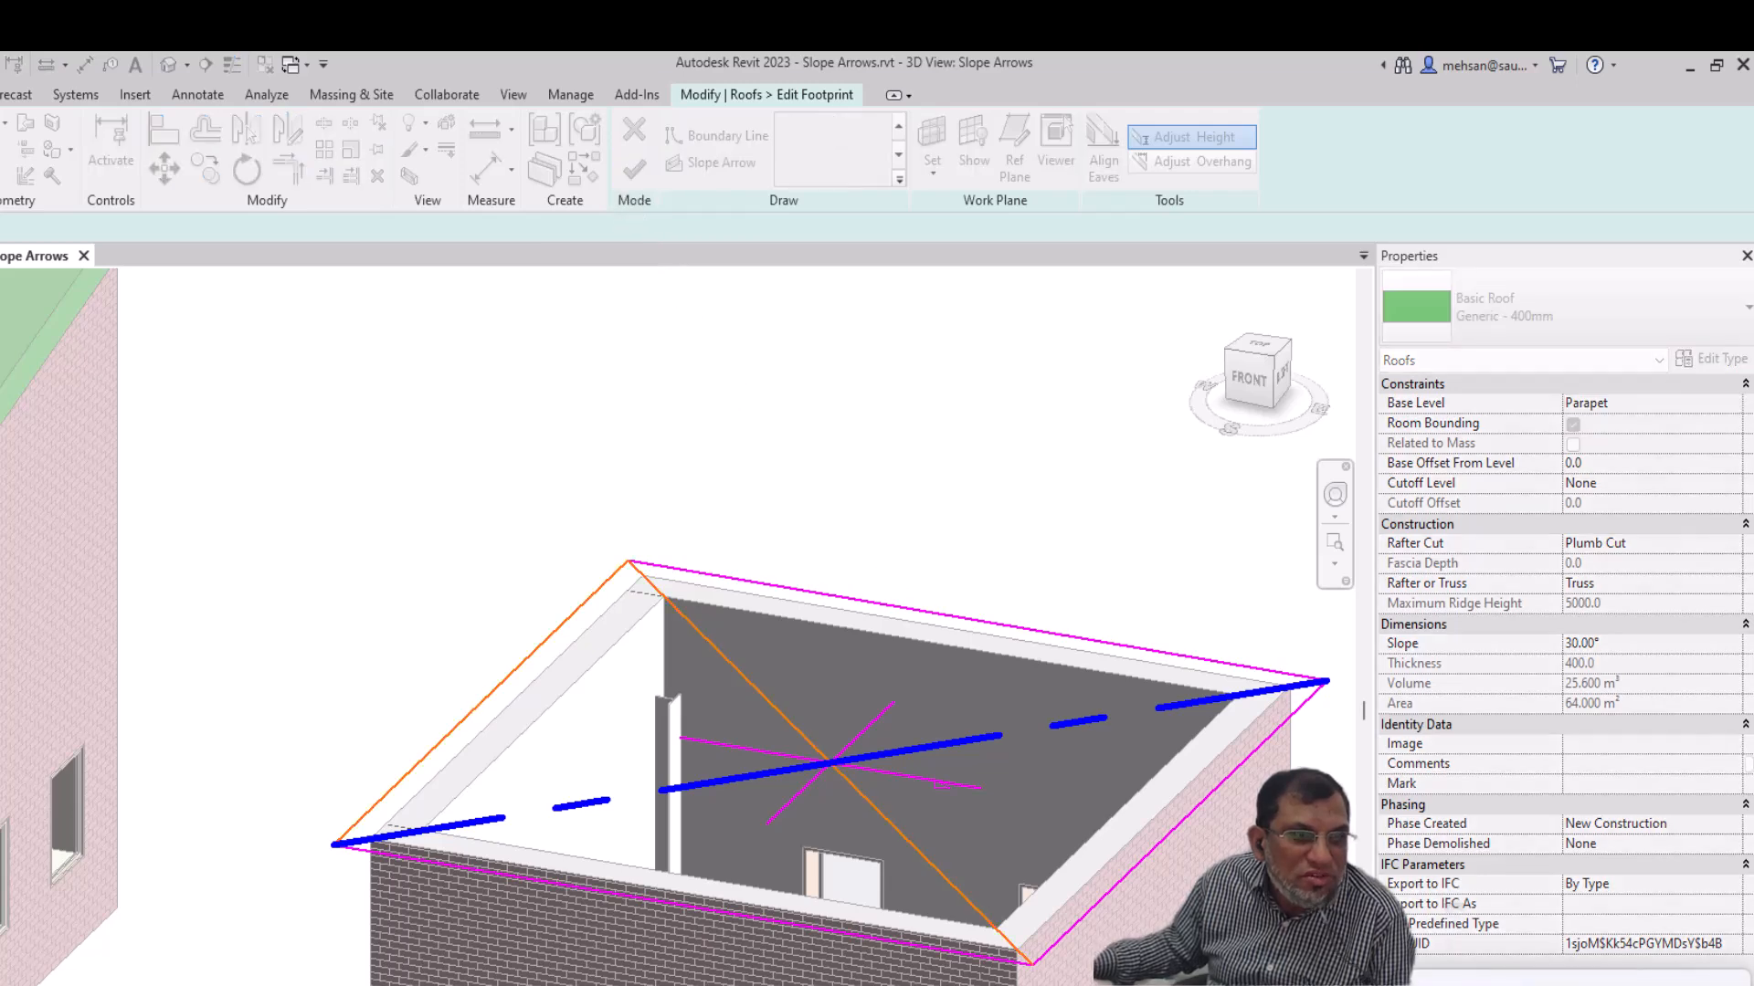
drag(689, 698, 451, 525)
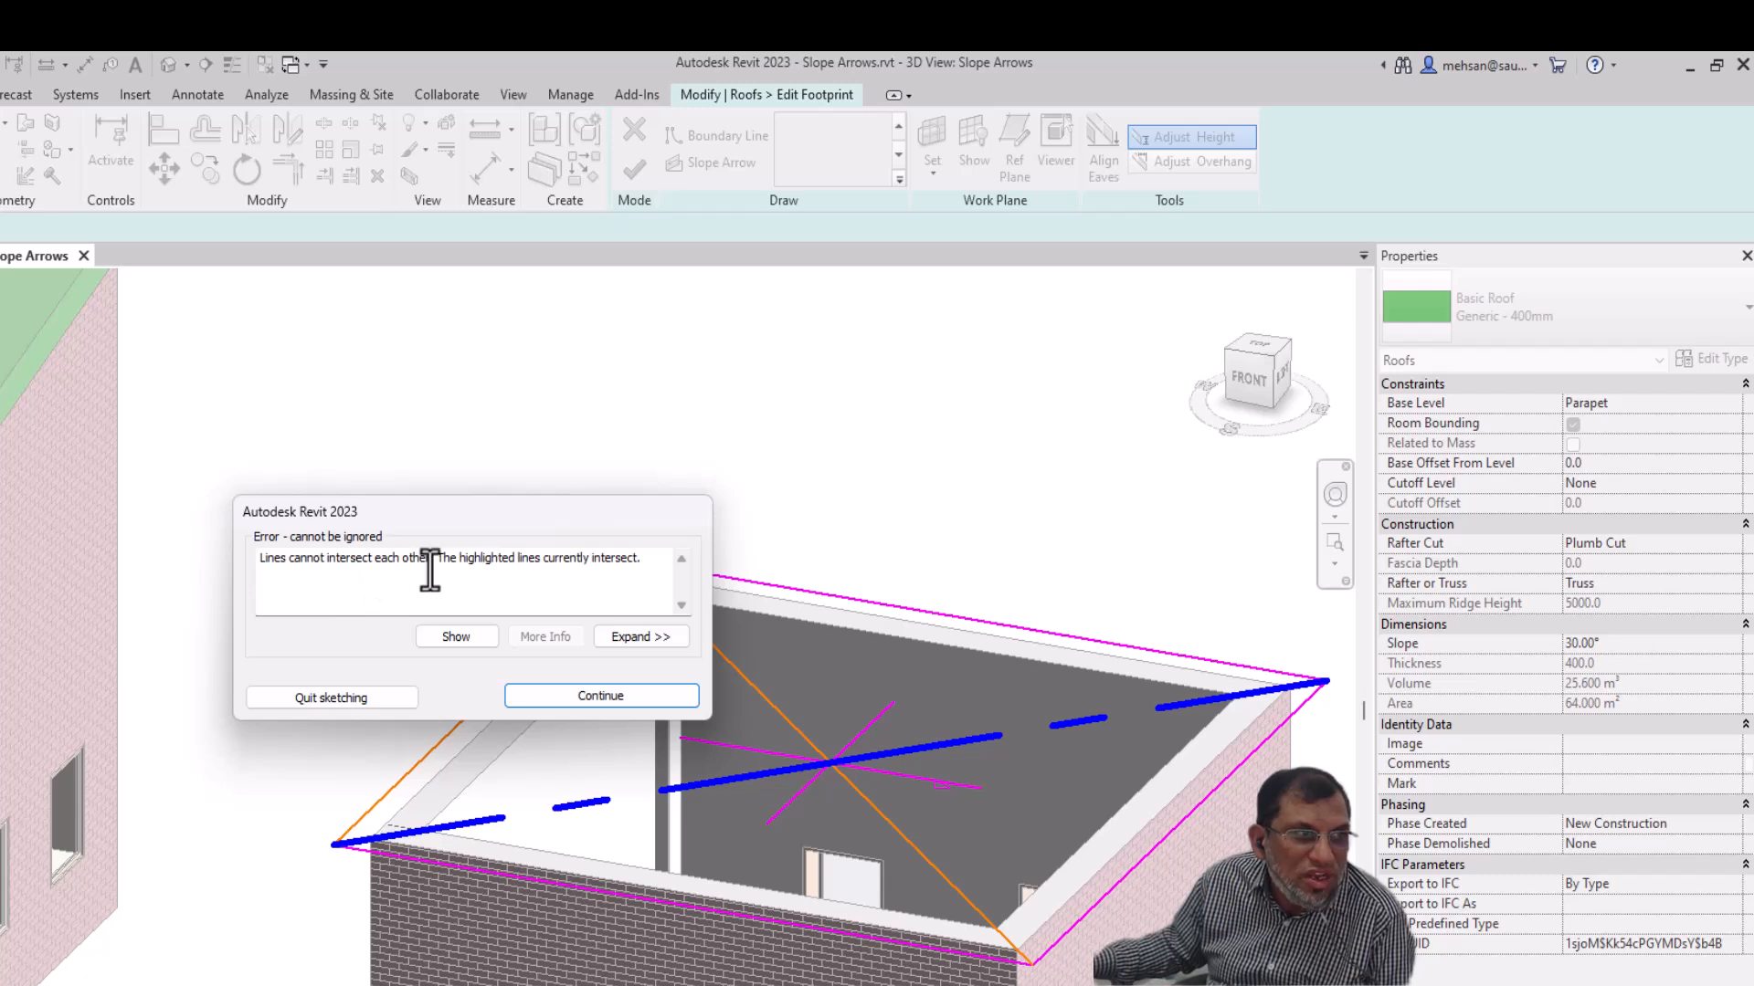
drag(653, 516, 503, 482)
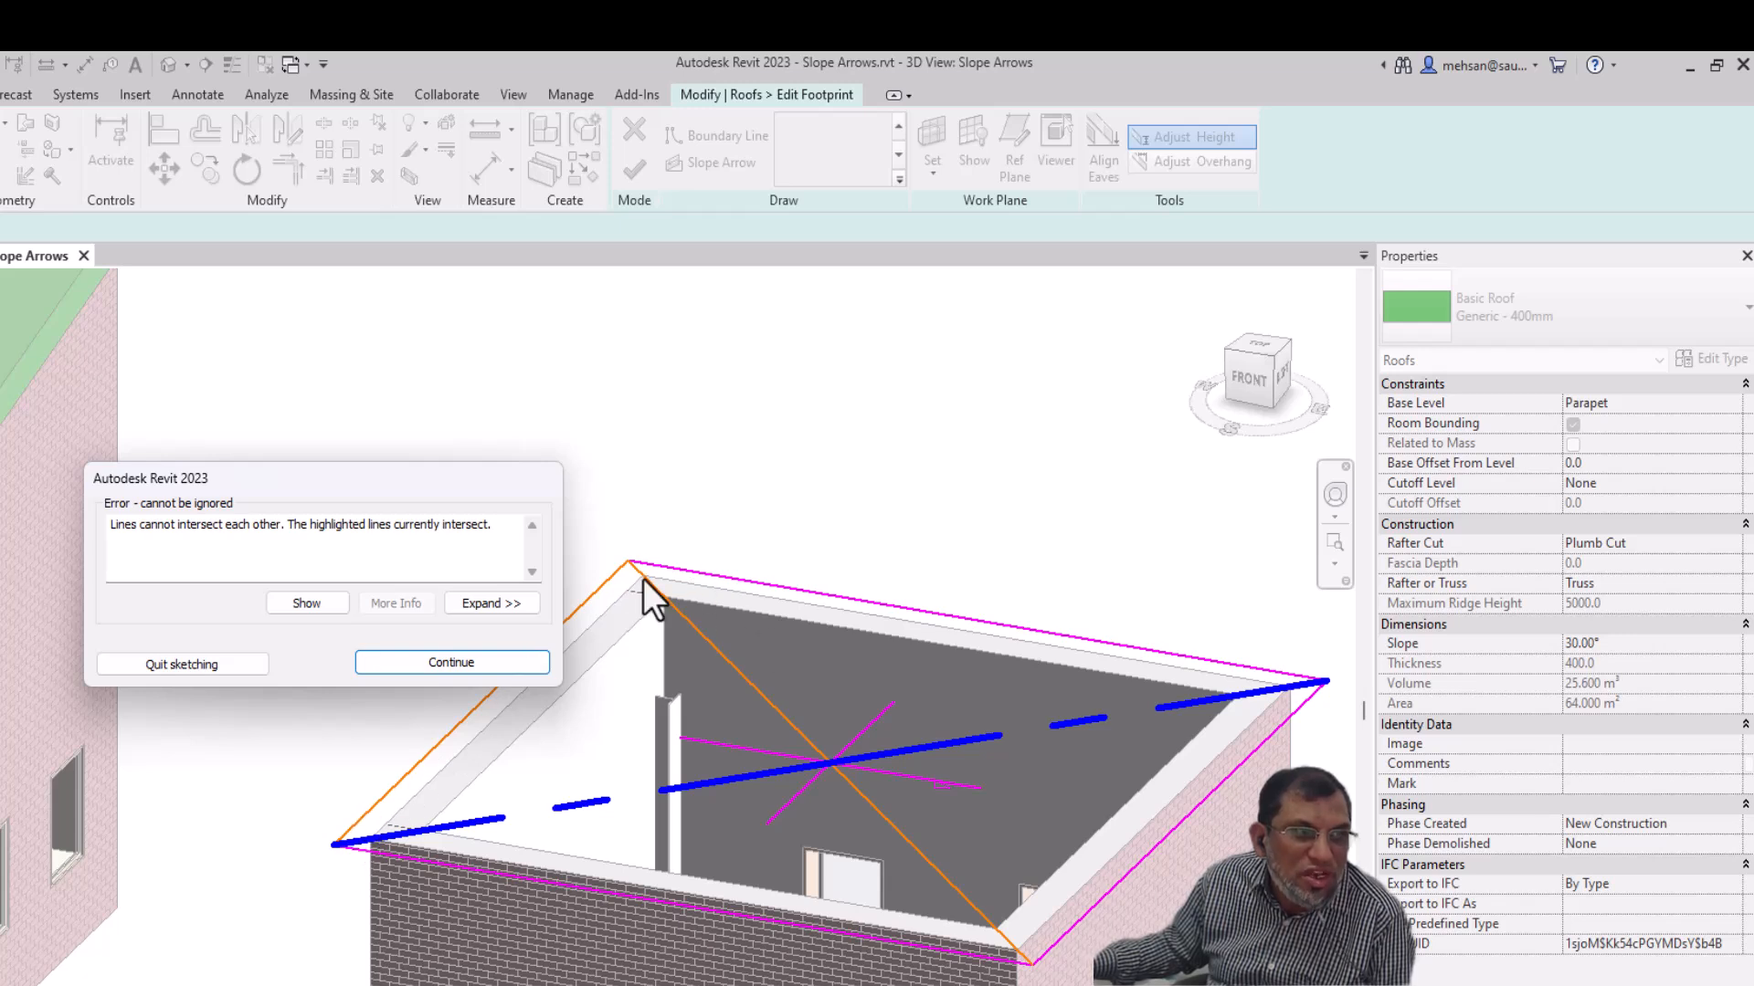
click(446, 665)
Step: Delete the diagonal boundary line between the two opposing slope arrows from the roof footprint sketch
click(867, 803)
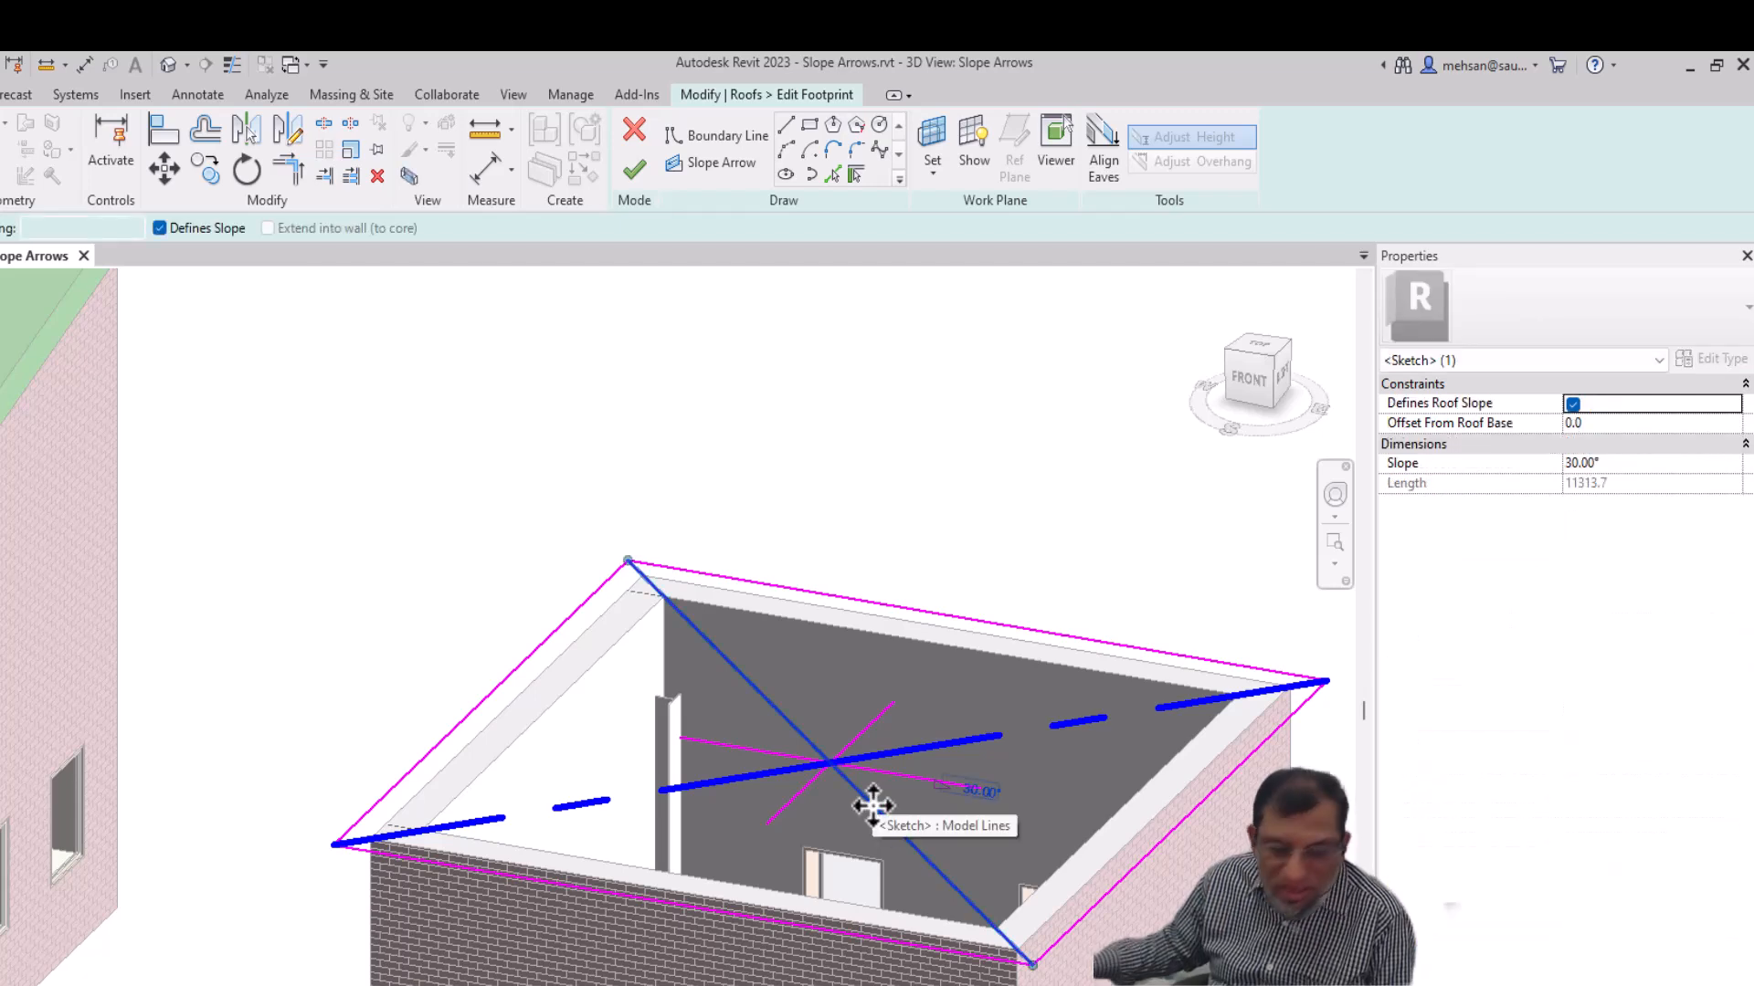
key(Delete)
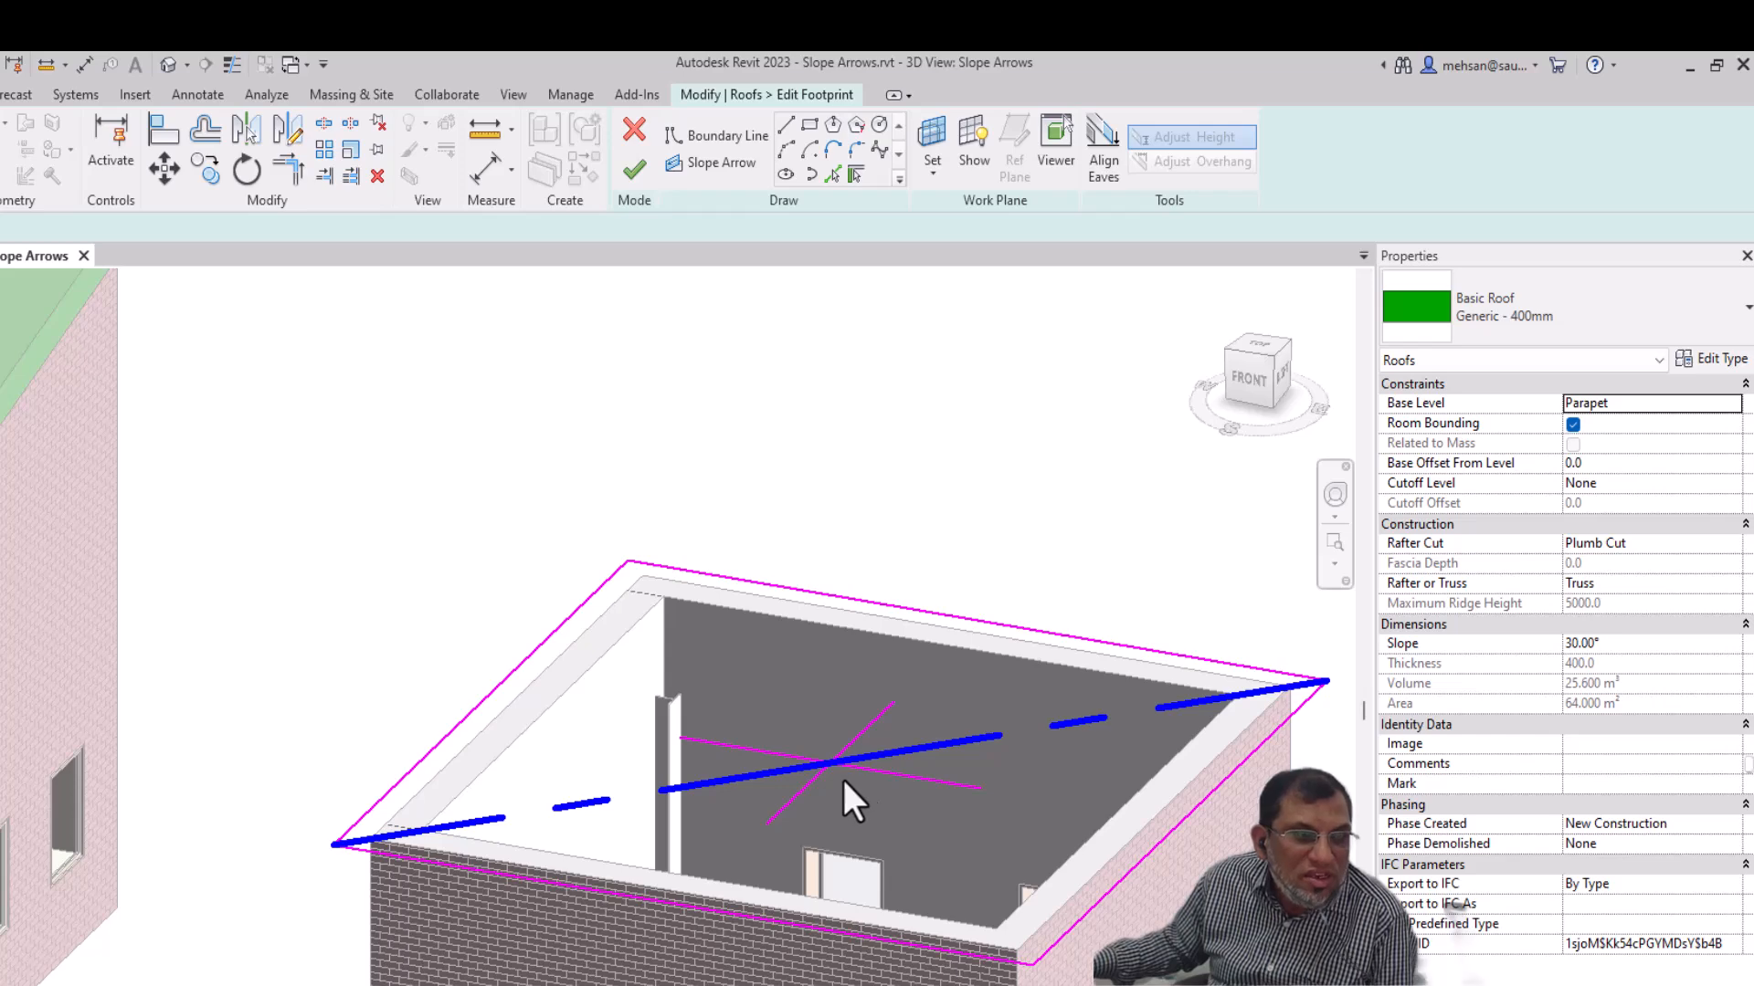
scroll(846, 800, down, 3)
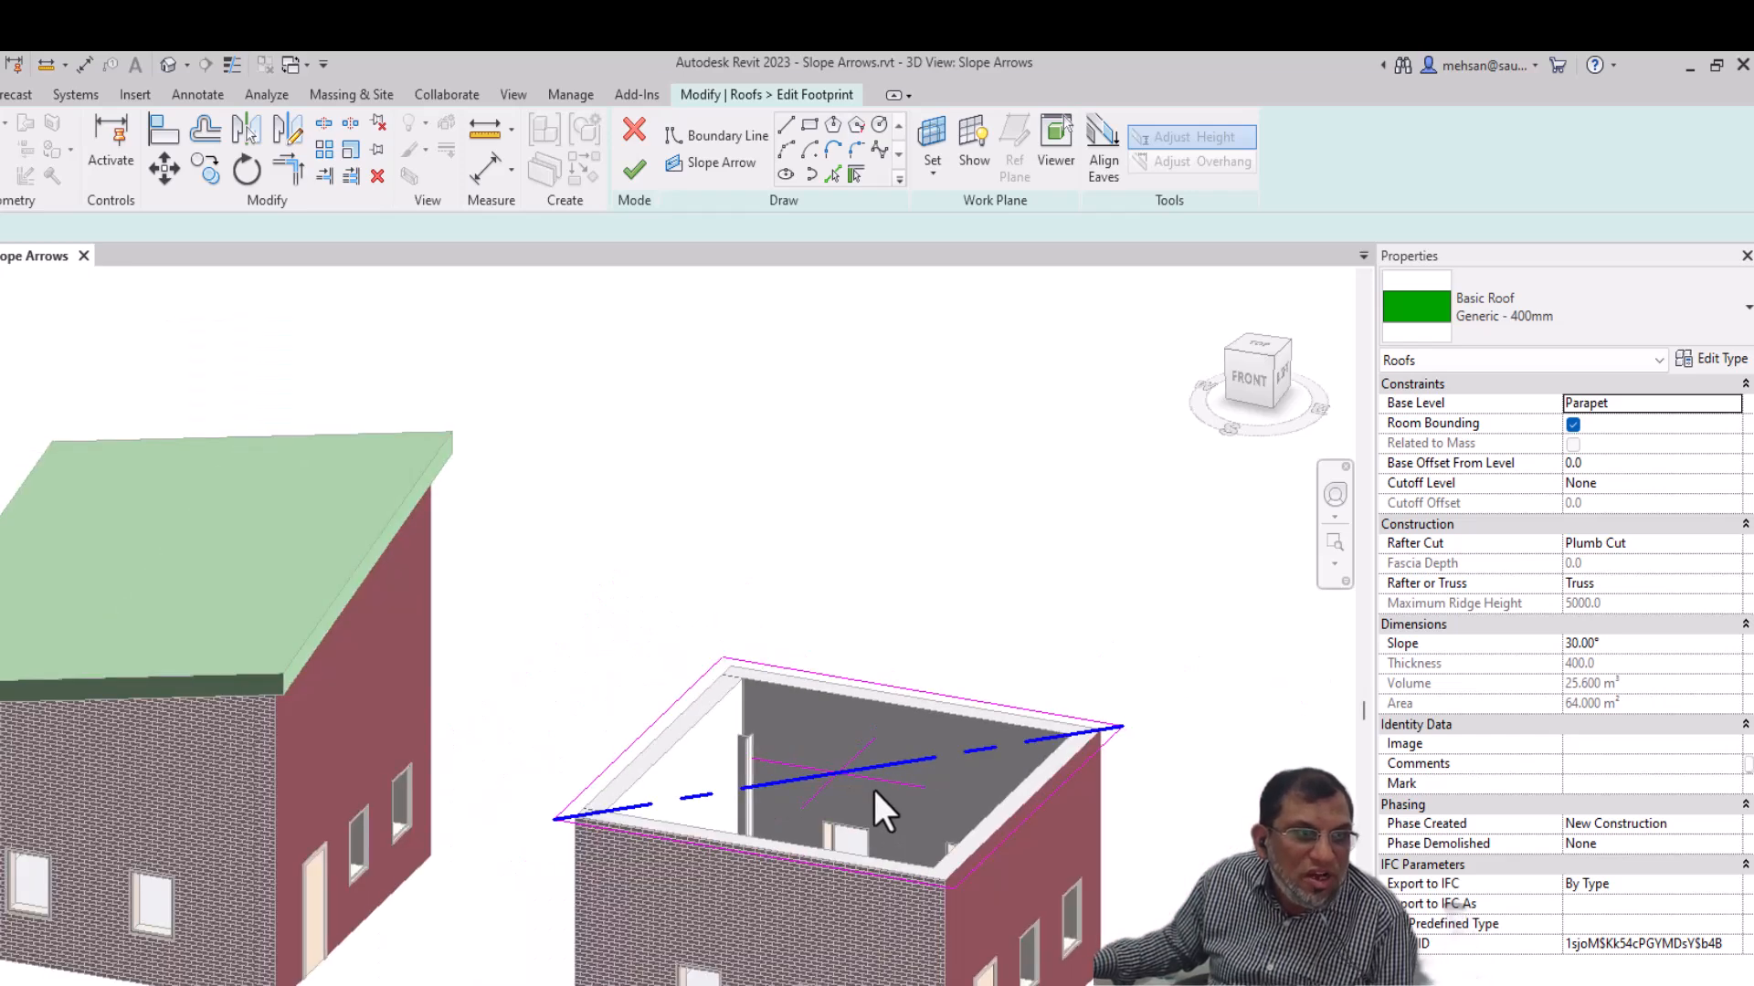
scroll(989, 753, up, 2)
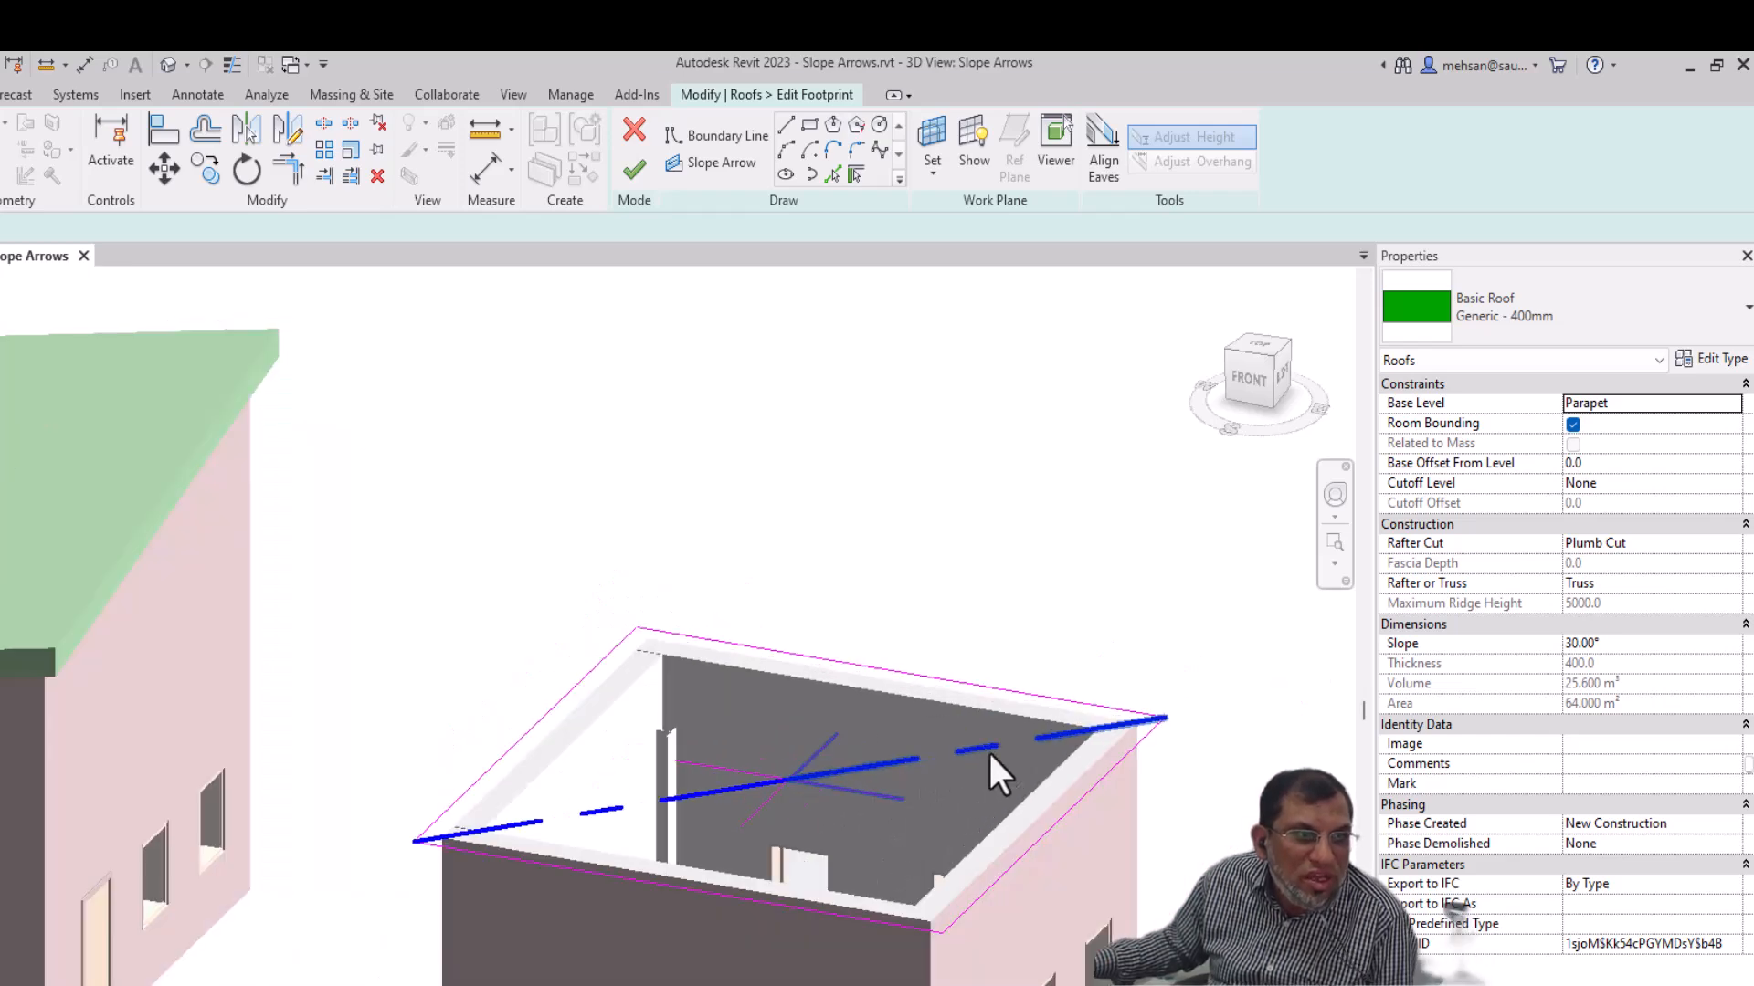
Step: Try shortening the back-right slope arrow to about 4647 mm by moving its tail to the wall's inner corner, and finish the roof
click(1156, 720)
drag(1163, 720, 1096, 729)
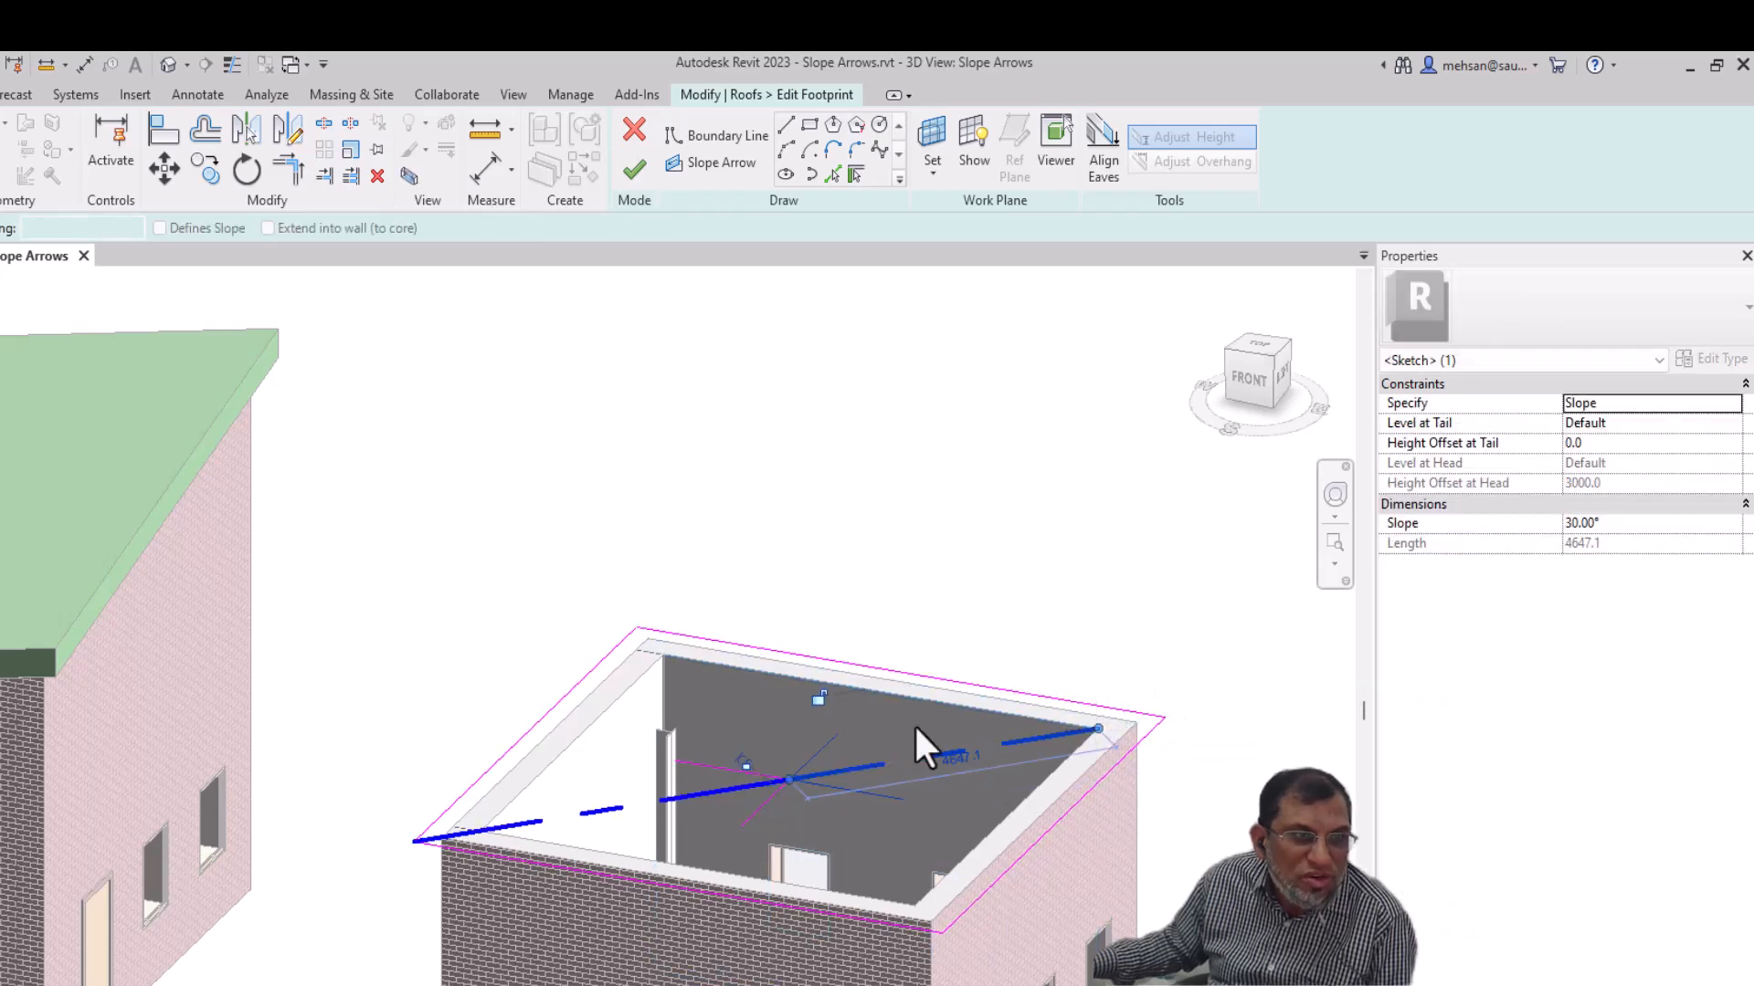
click(634, 170)
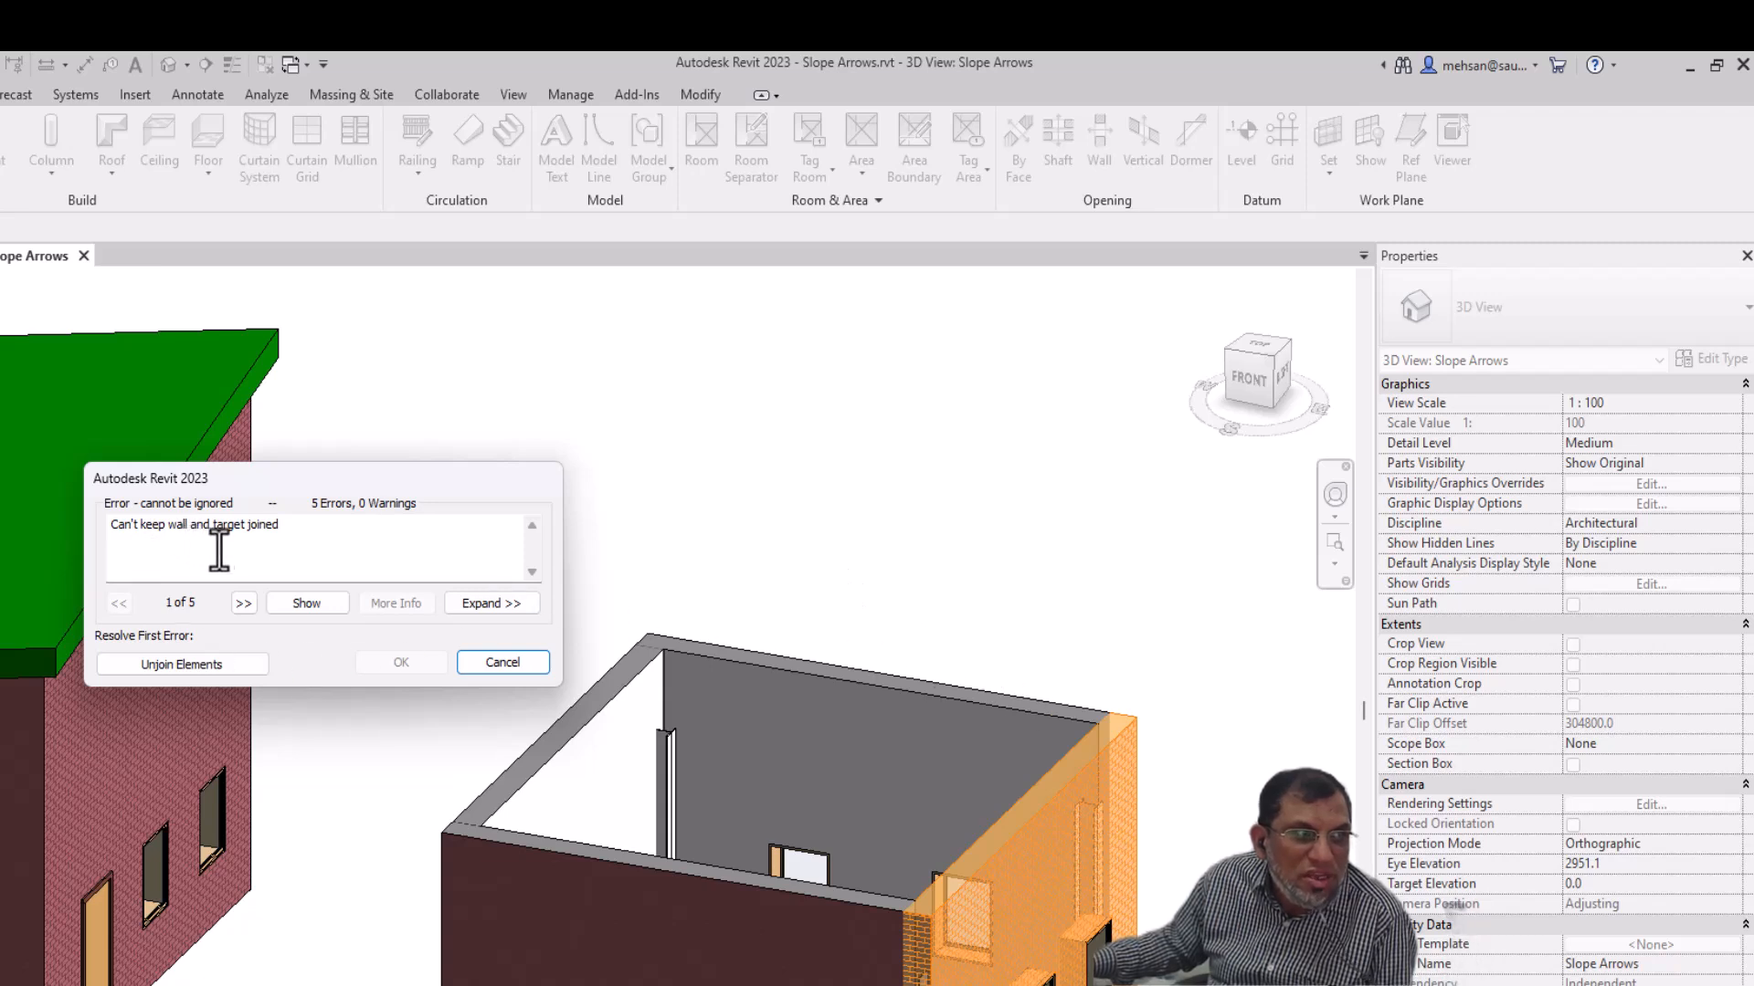
click(499, 661)
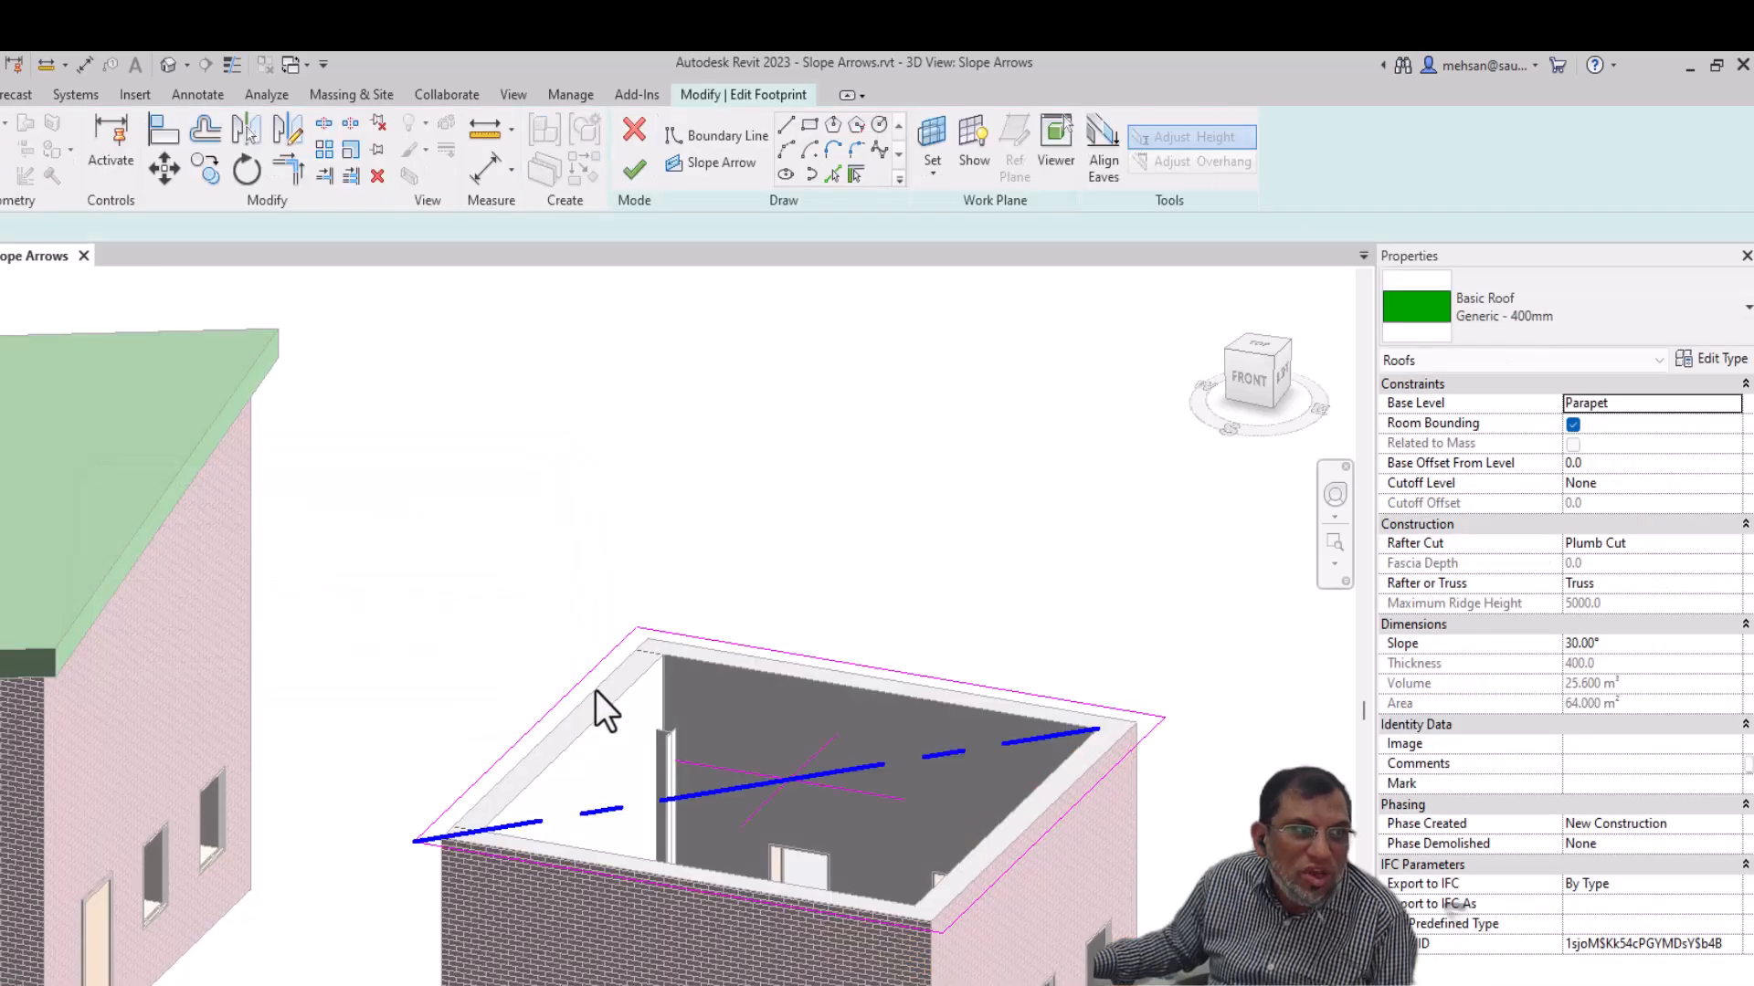
Step: Extend the back-right slope arrow's tail to the footprint corner, about 5657 mm long, and finish the roof
click(1090, 733)
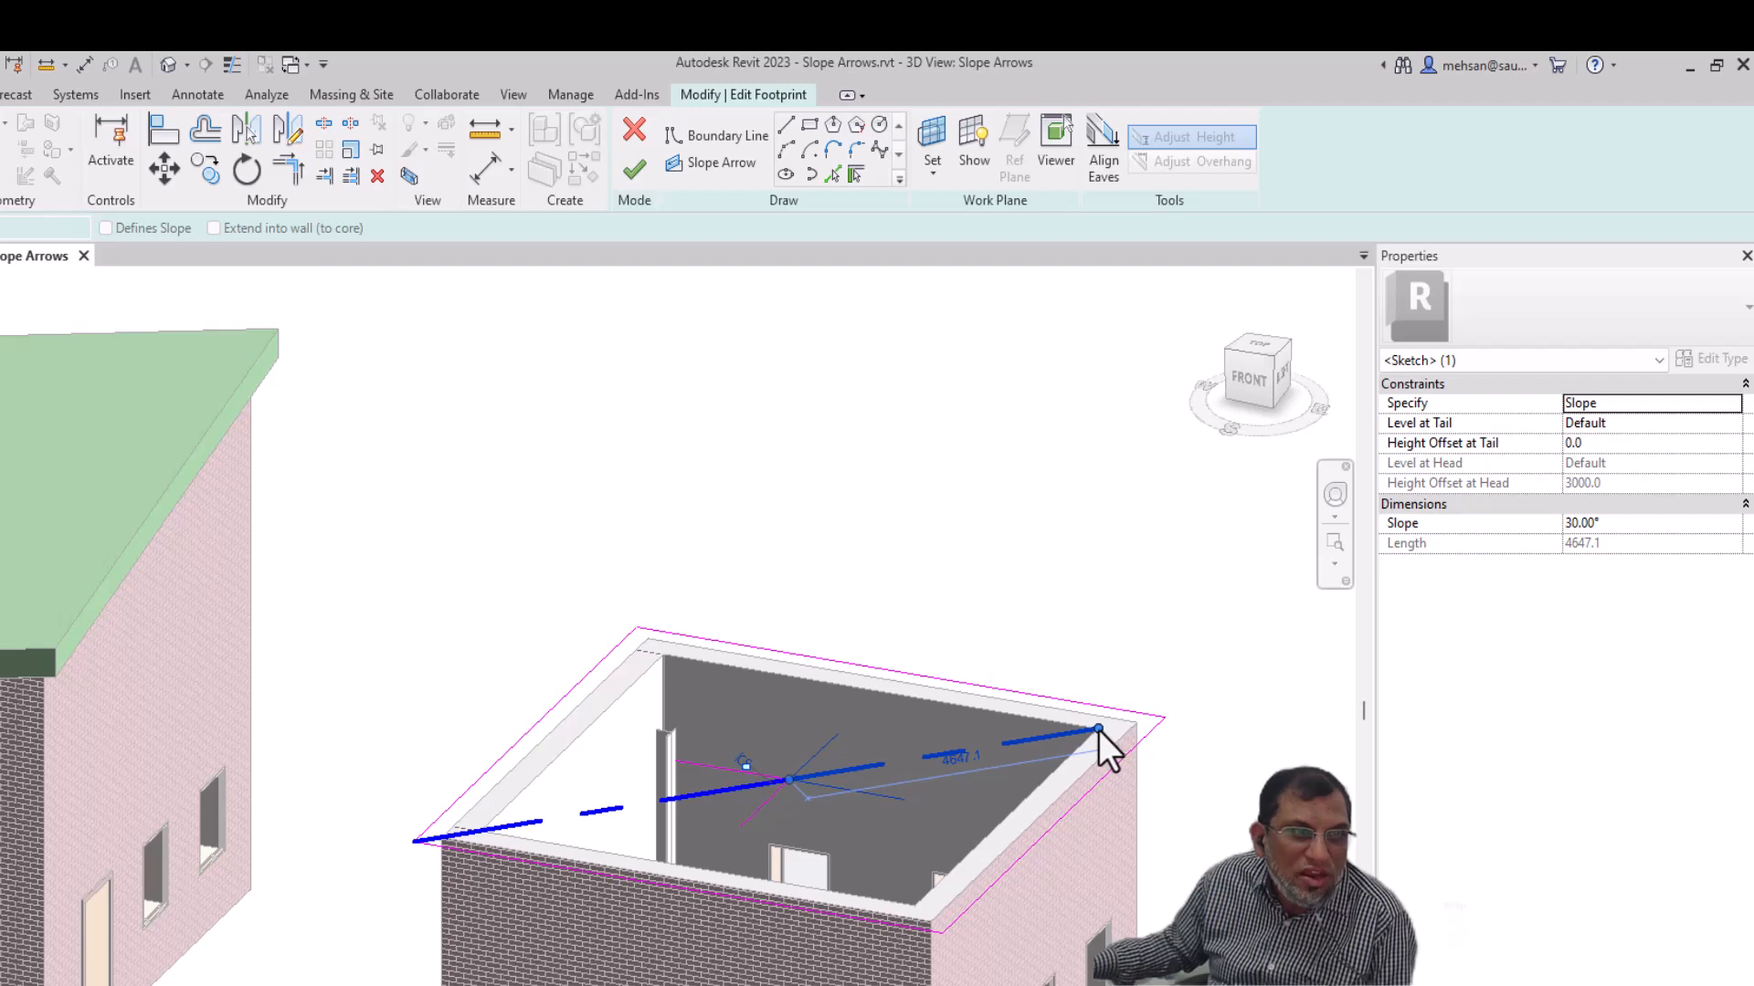
drag(1097, 731, 1162, 717)
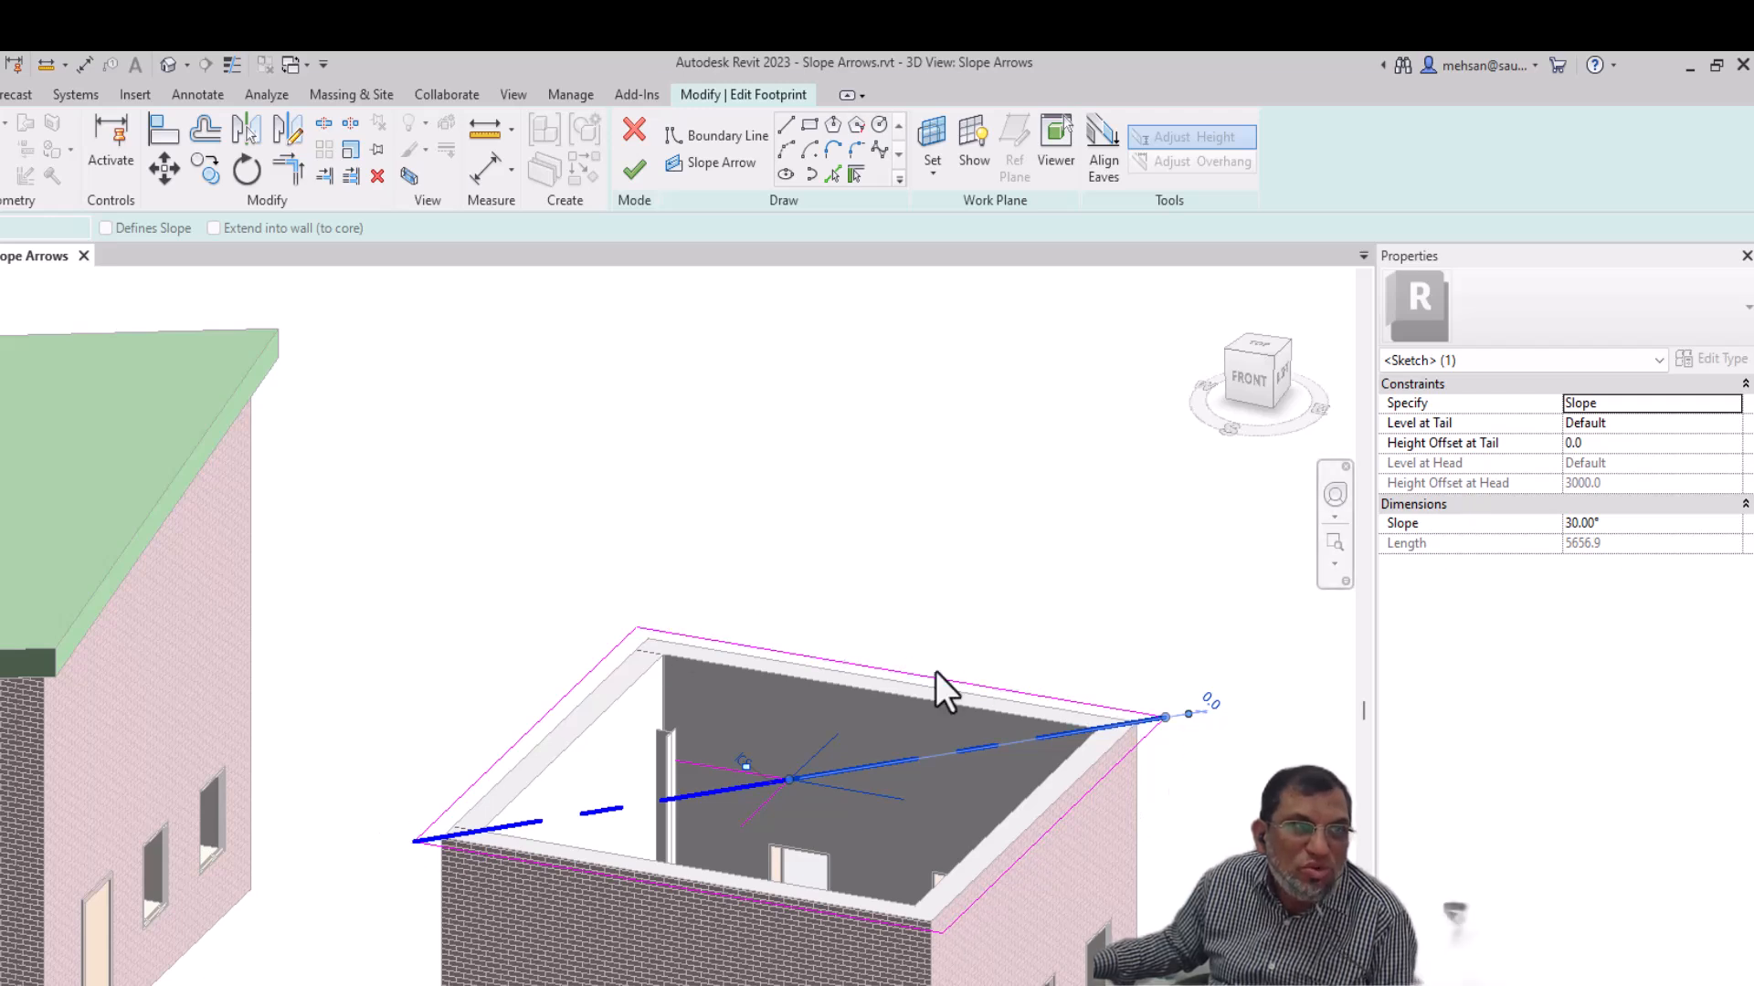
click(624, 179)
mouse_move(880, 559)
shift+middle_down()
mouse_move(925, 624)
mouse_move(907, 818)
mouse_move(725, 868)
mouse_move(831, 896)
mouse_move(1087, 836)
mouse_move(853, 889)
mouse_move(1016, 778)
shift+middle_up()
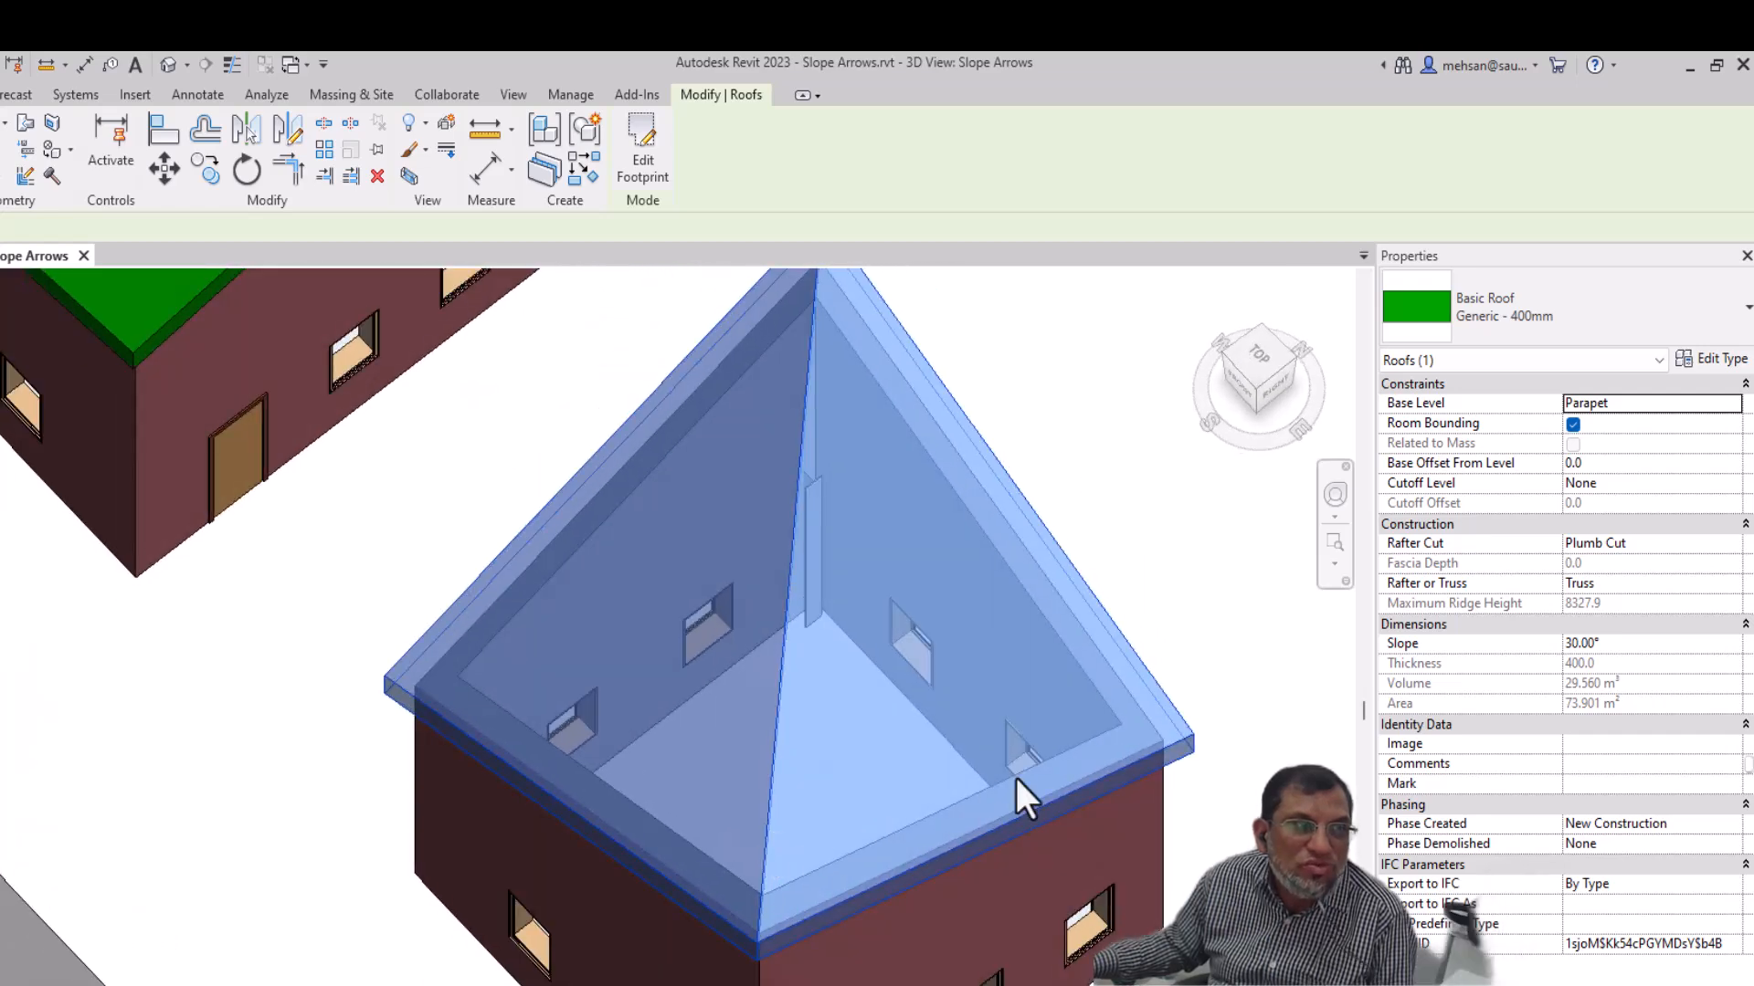
click(1172, 562)
shift+middle_drag(749, 722, 822, 681)
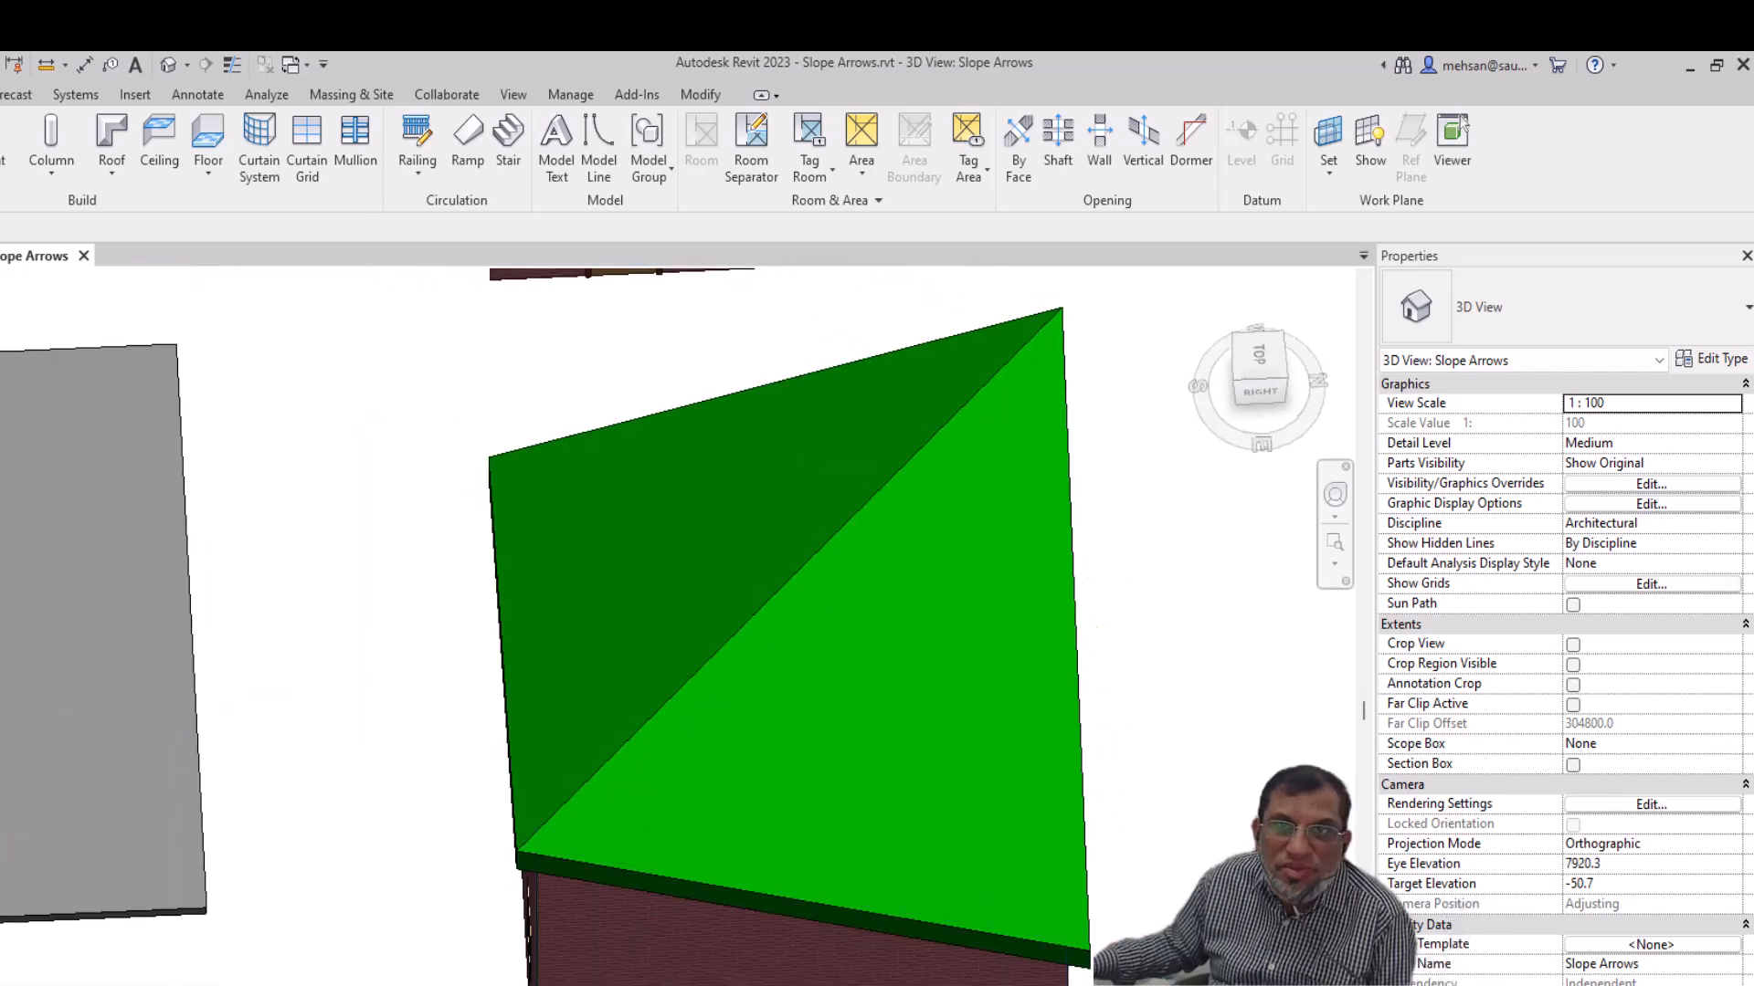
Step: Hide the front wall of the long parapet building in the 3D view to expose its roof
scroll(945, 654, down, 5)
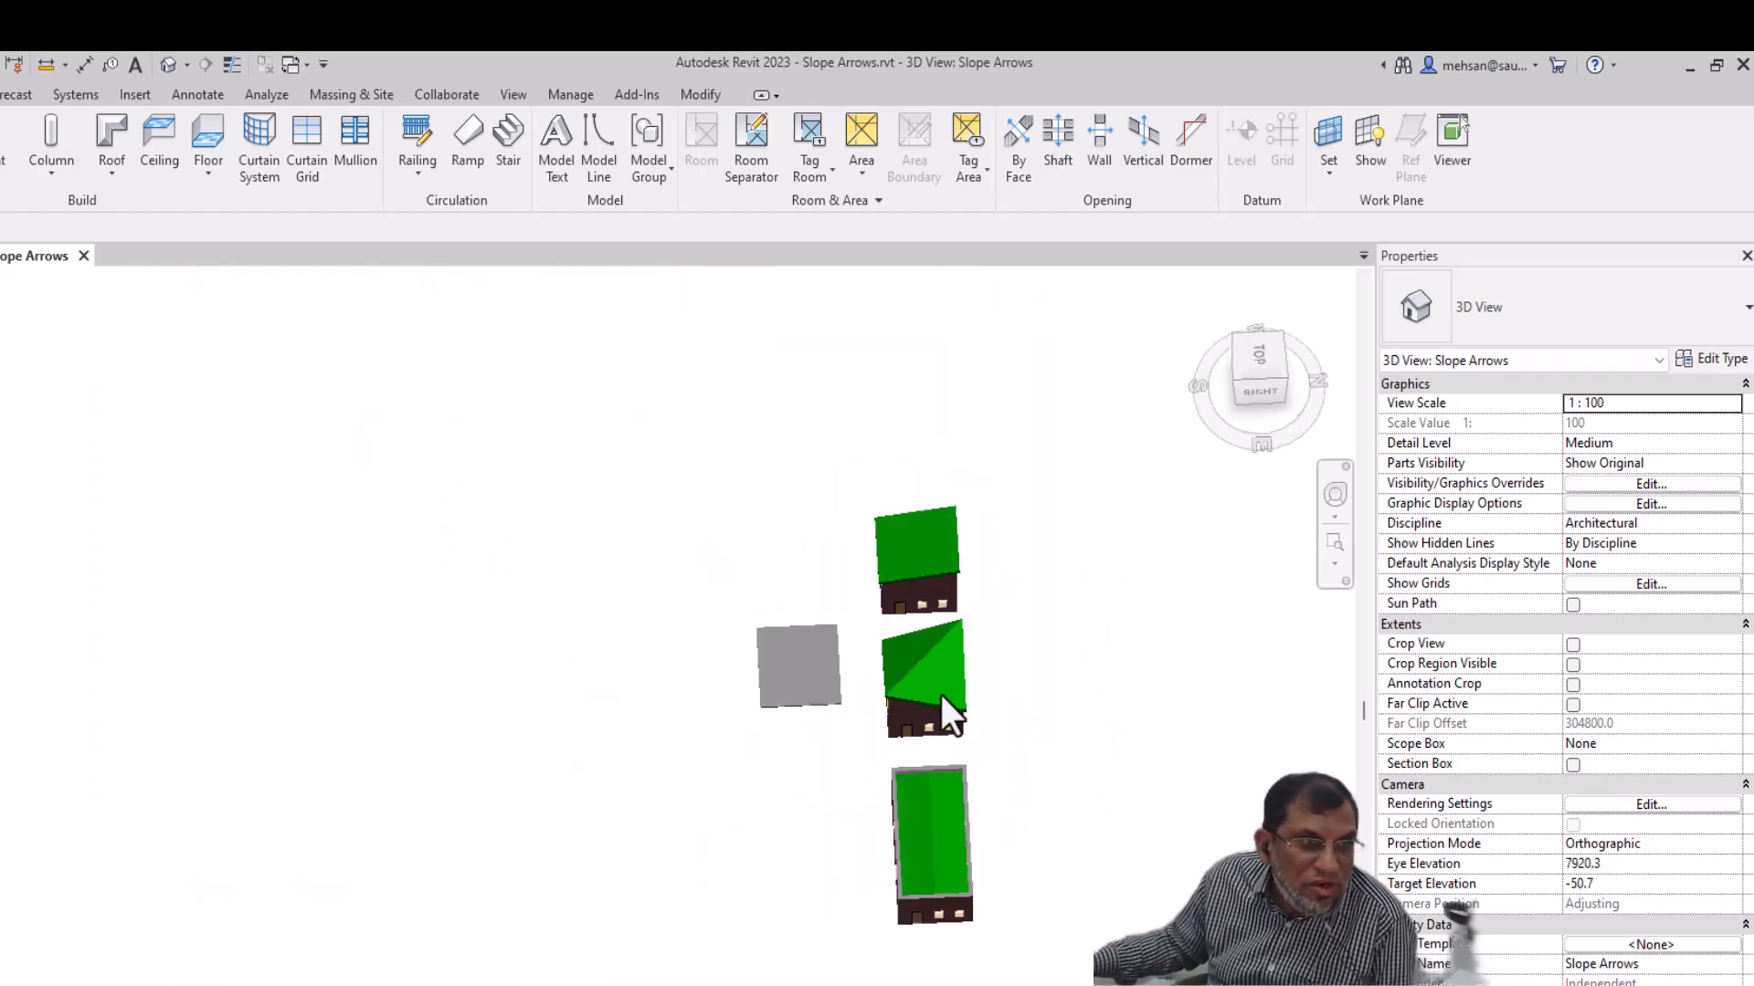
scroll(950, 740, up, 3)
key(Caps_Lock)
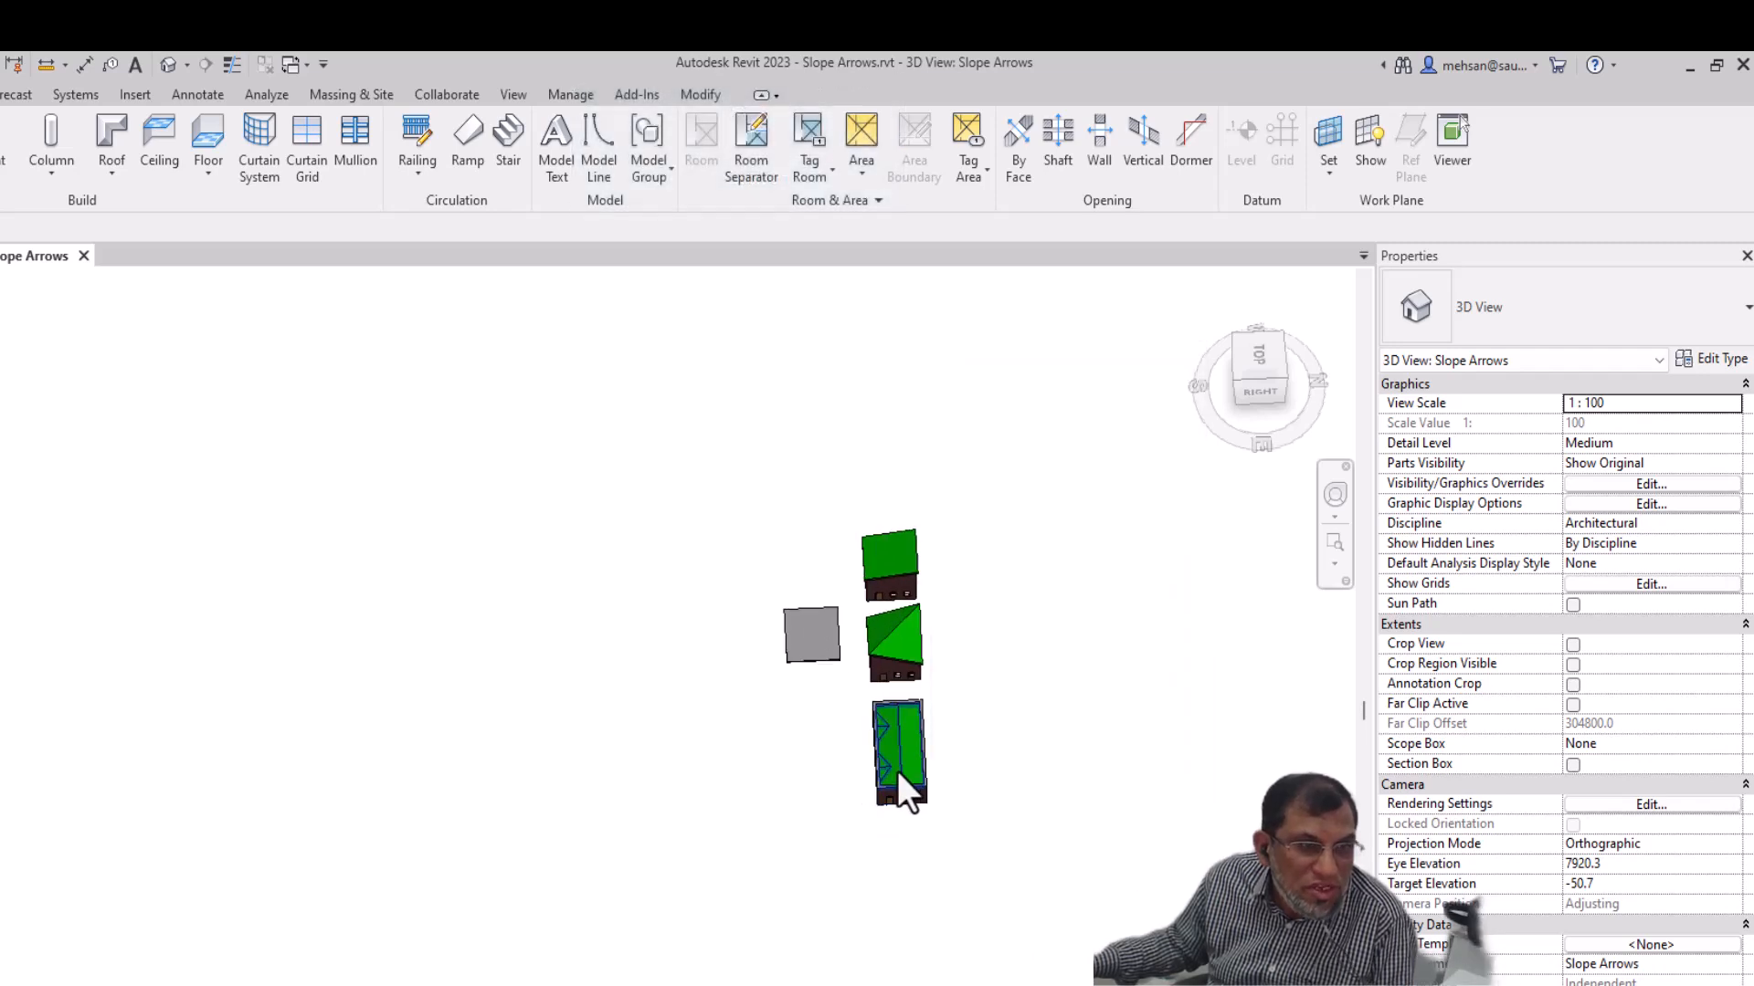
shift+middle_drag(870, 797, 991, 826)
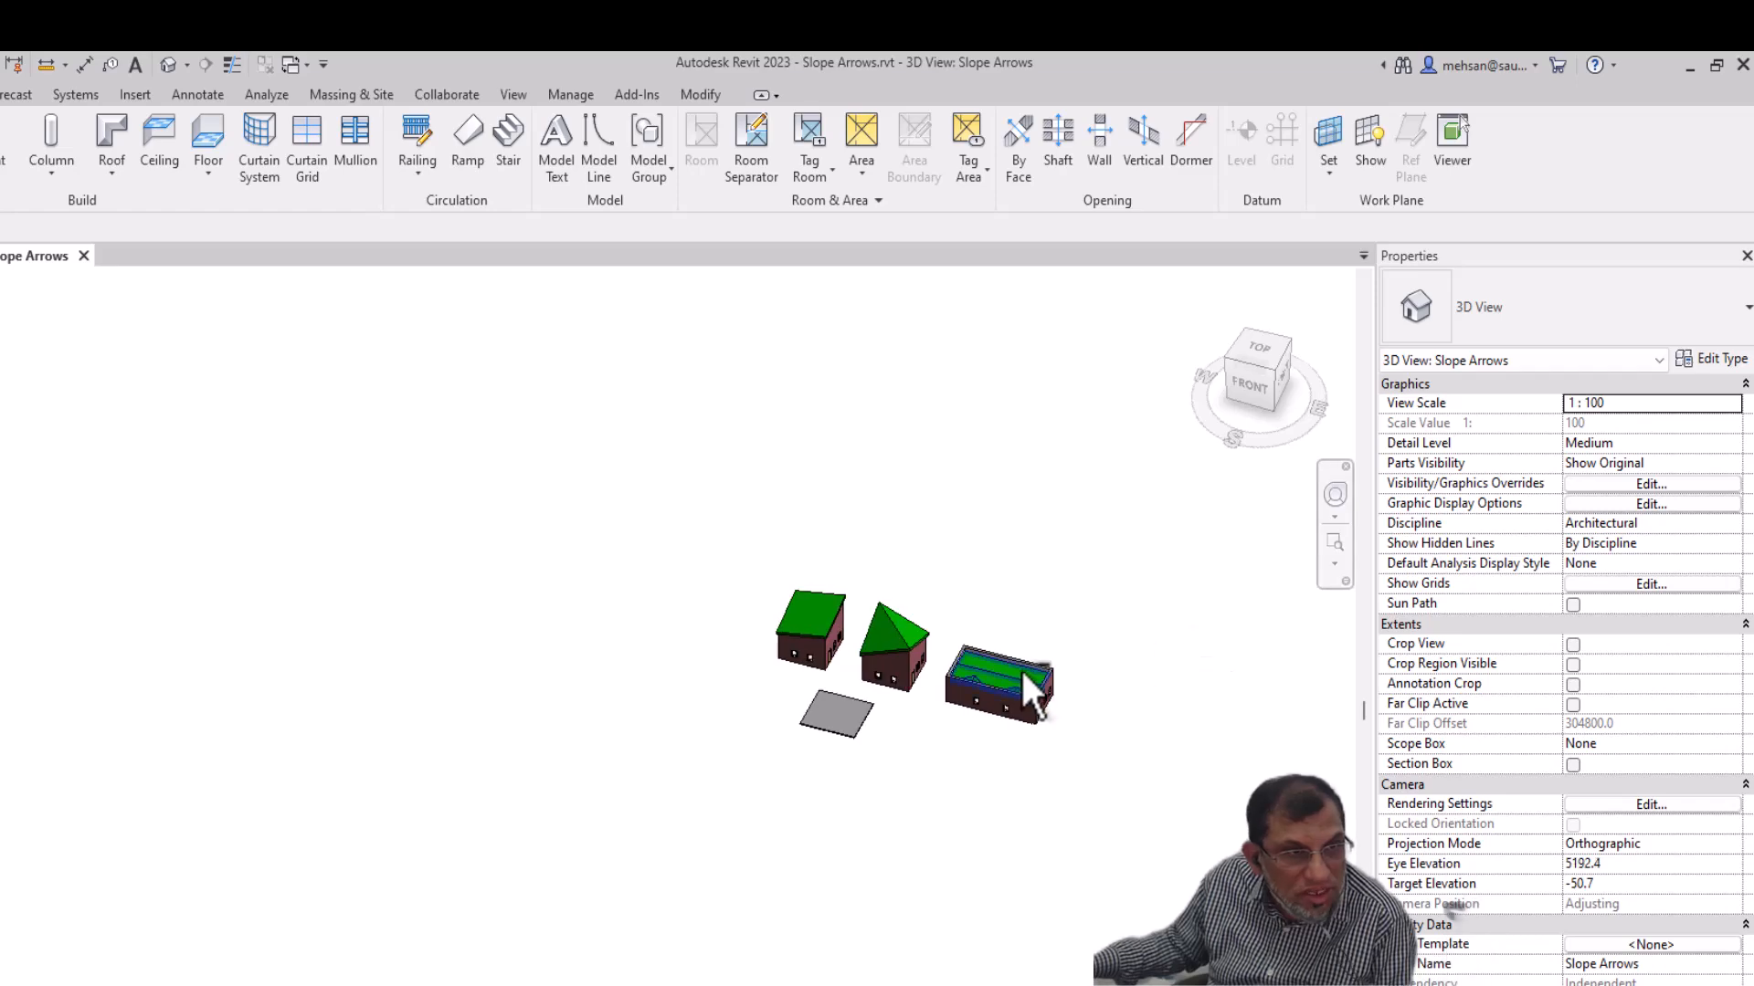
scroll(1060, 676, up, 10)
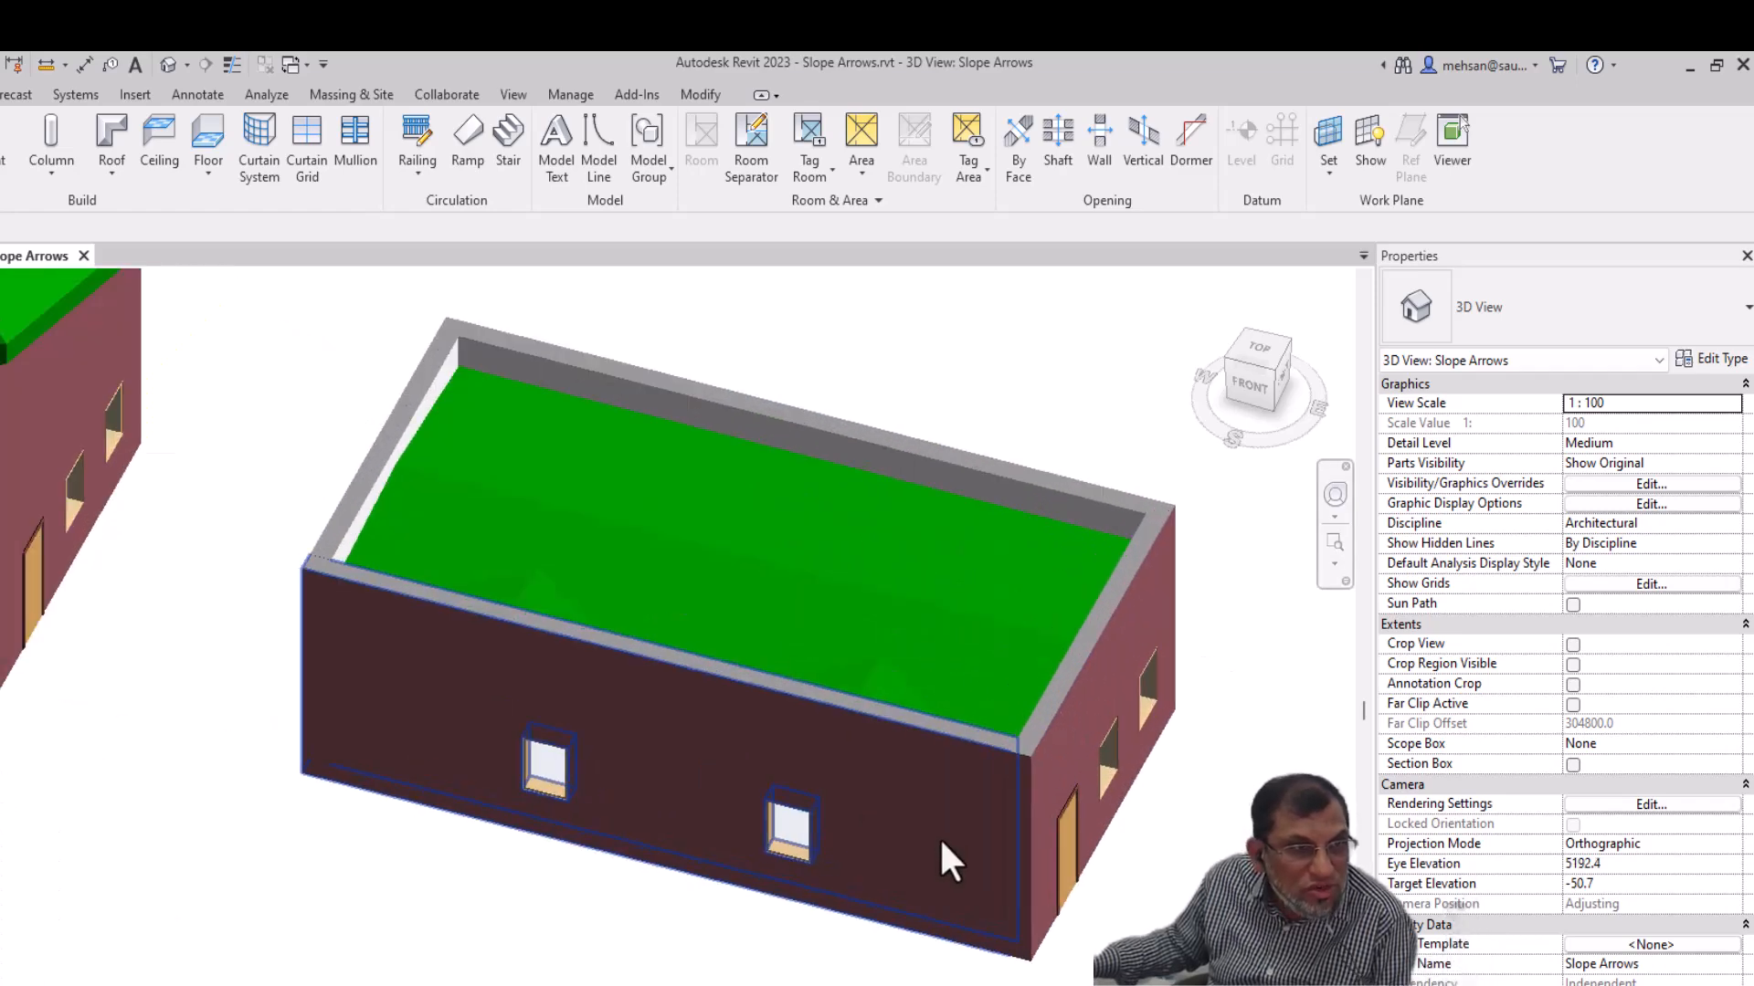
click(868, 716)
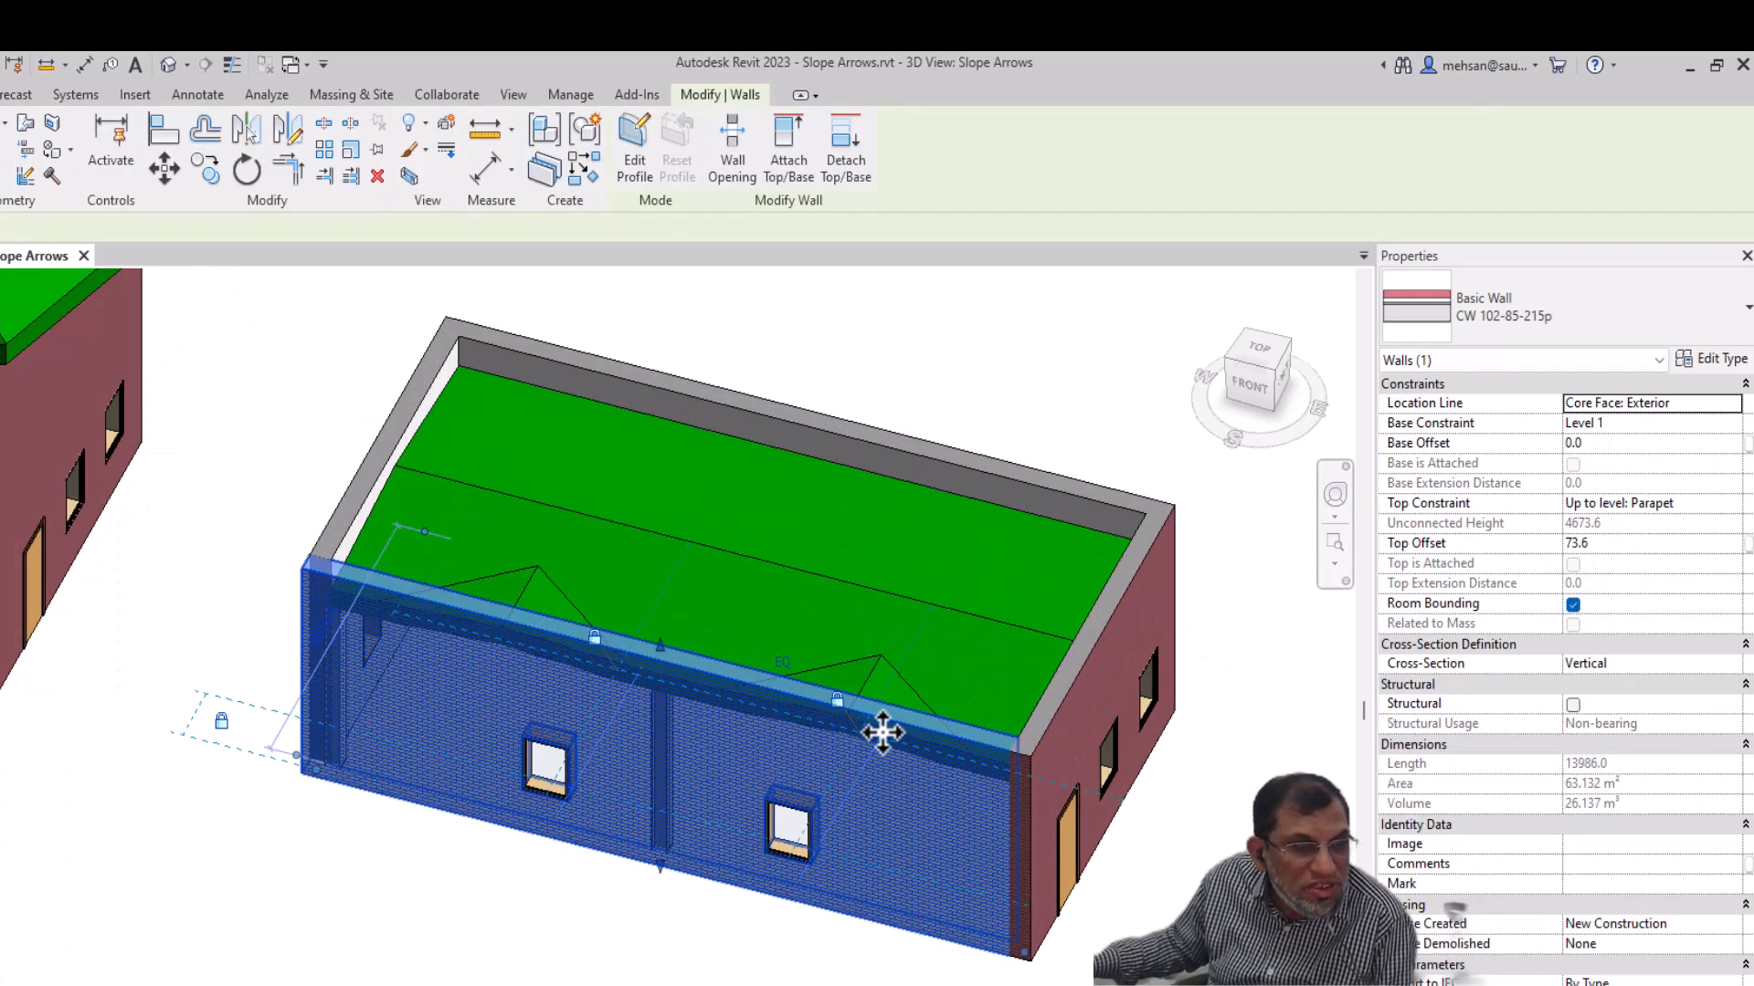
right_click(883, 726)
mouse_move(978, 240)
click(1213, 241)
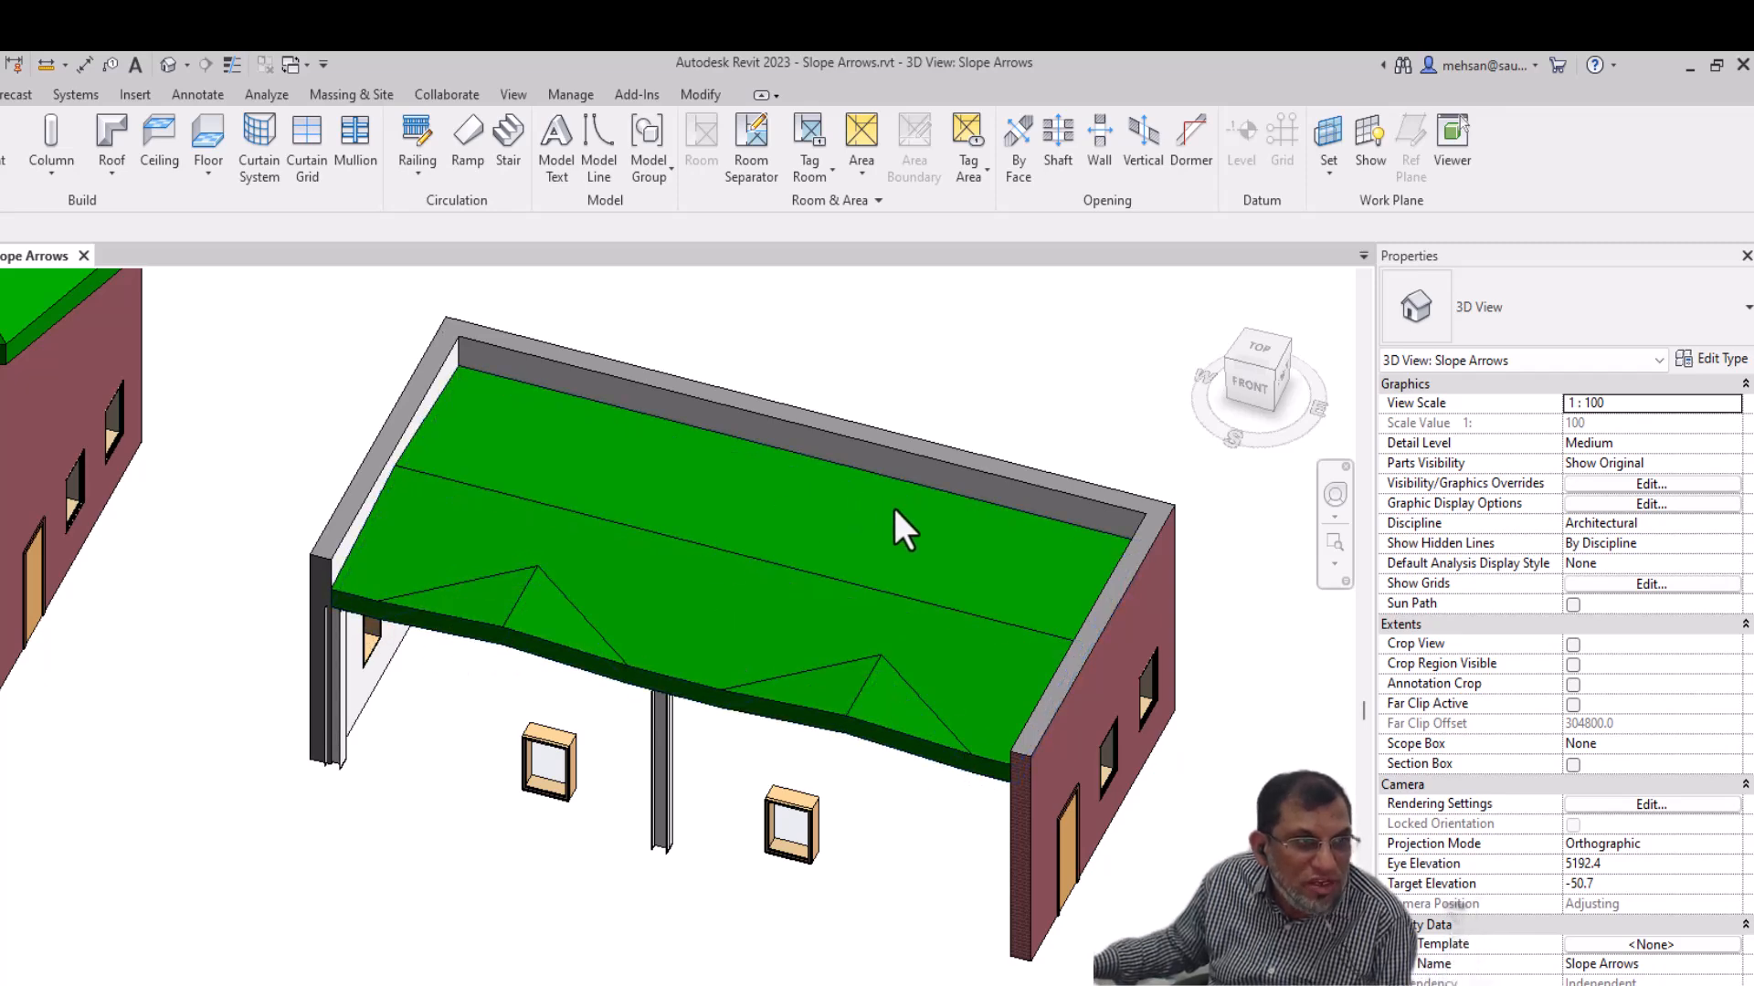
Step: Edit the long building's roof footprint and split its back boundary line at two points, one above each back window
click(890, 725)
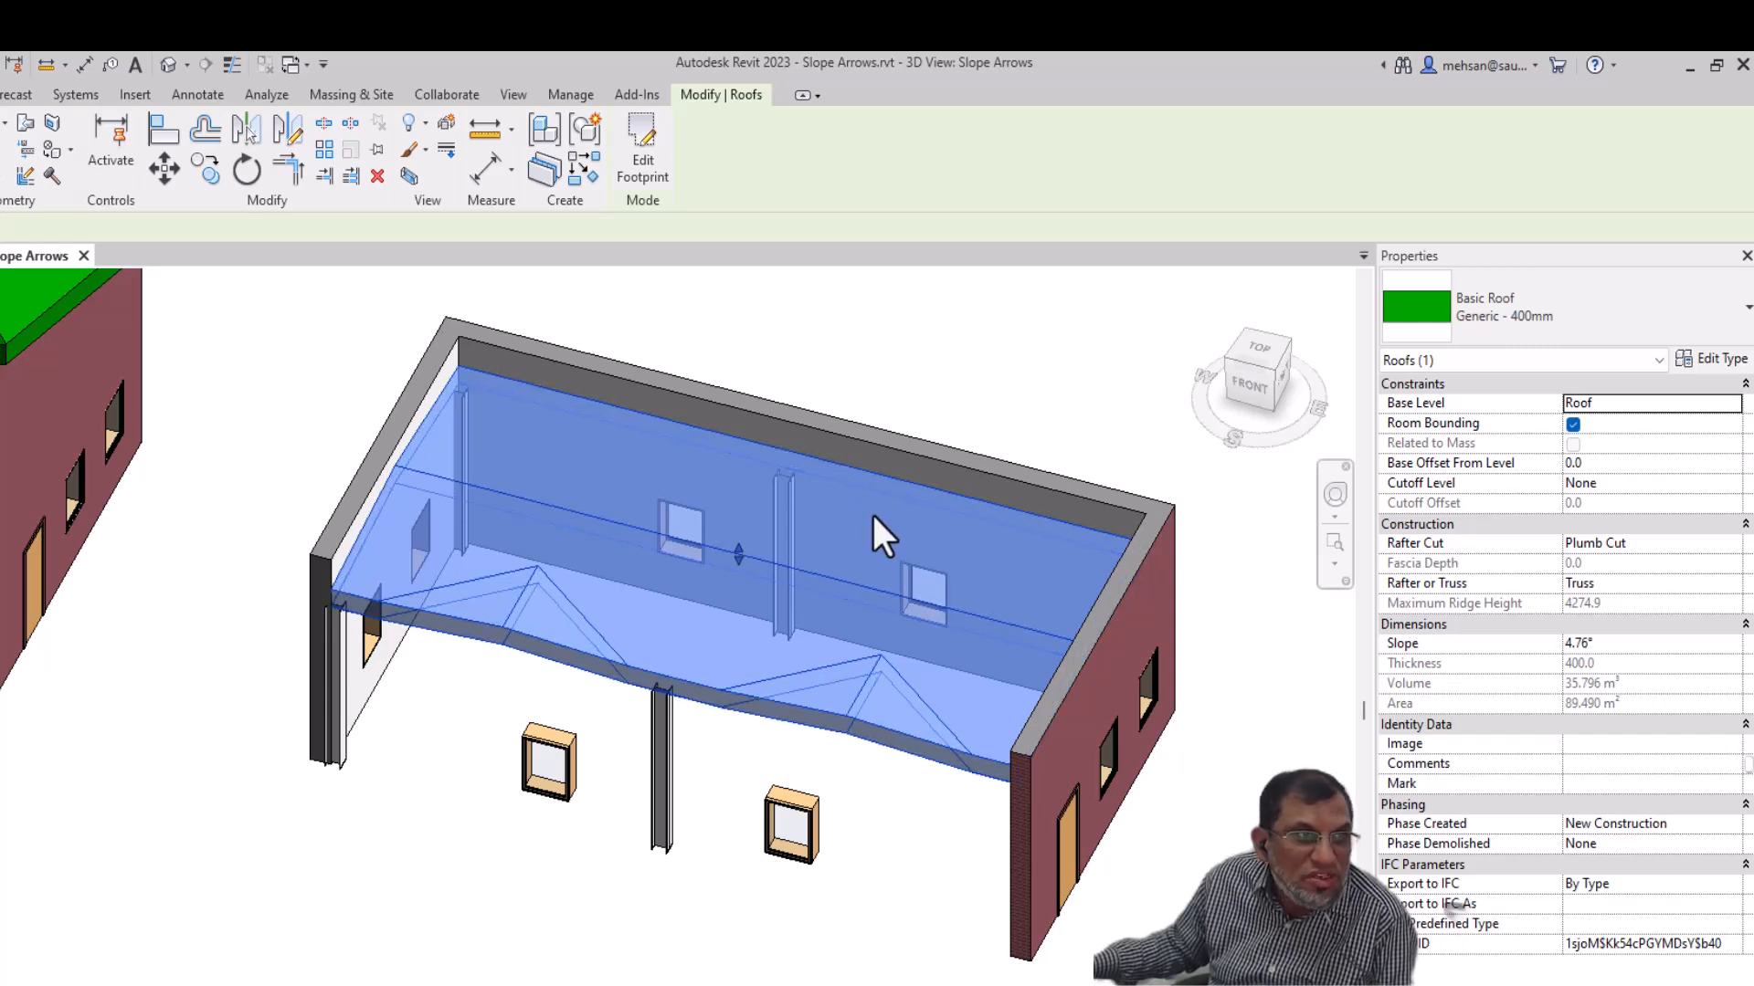
click(643, 165)
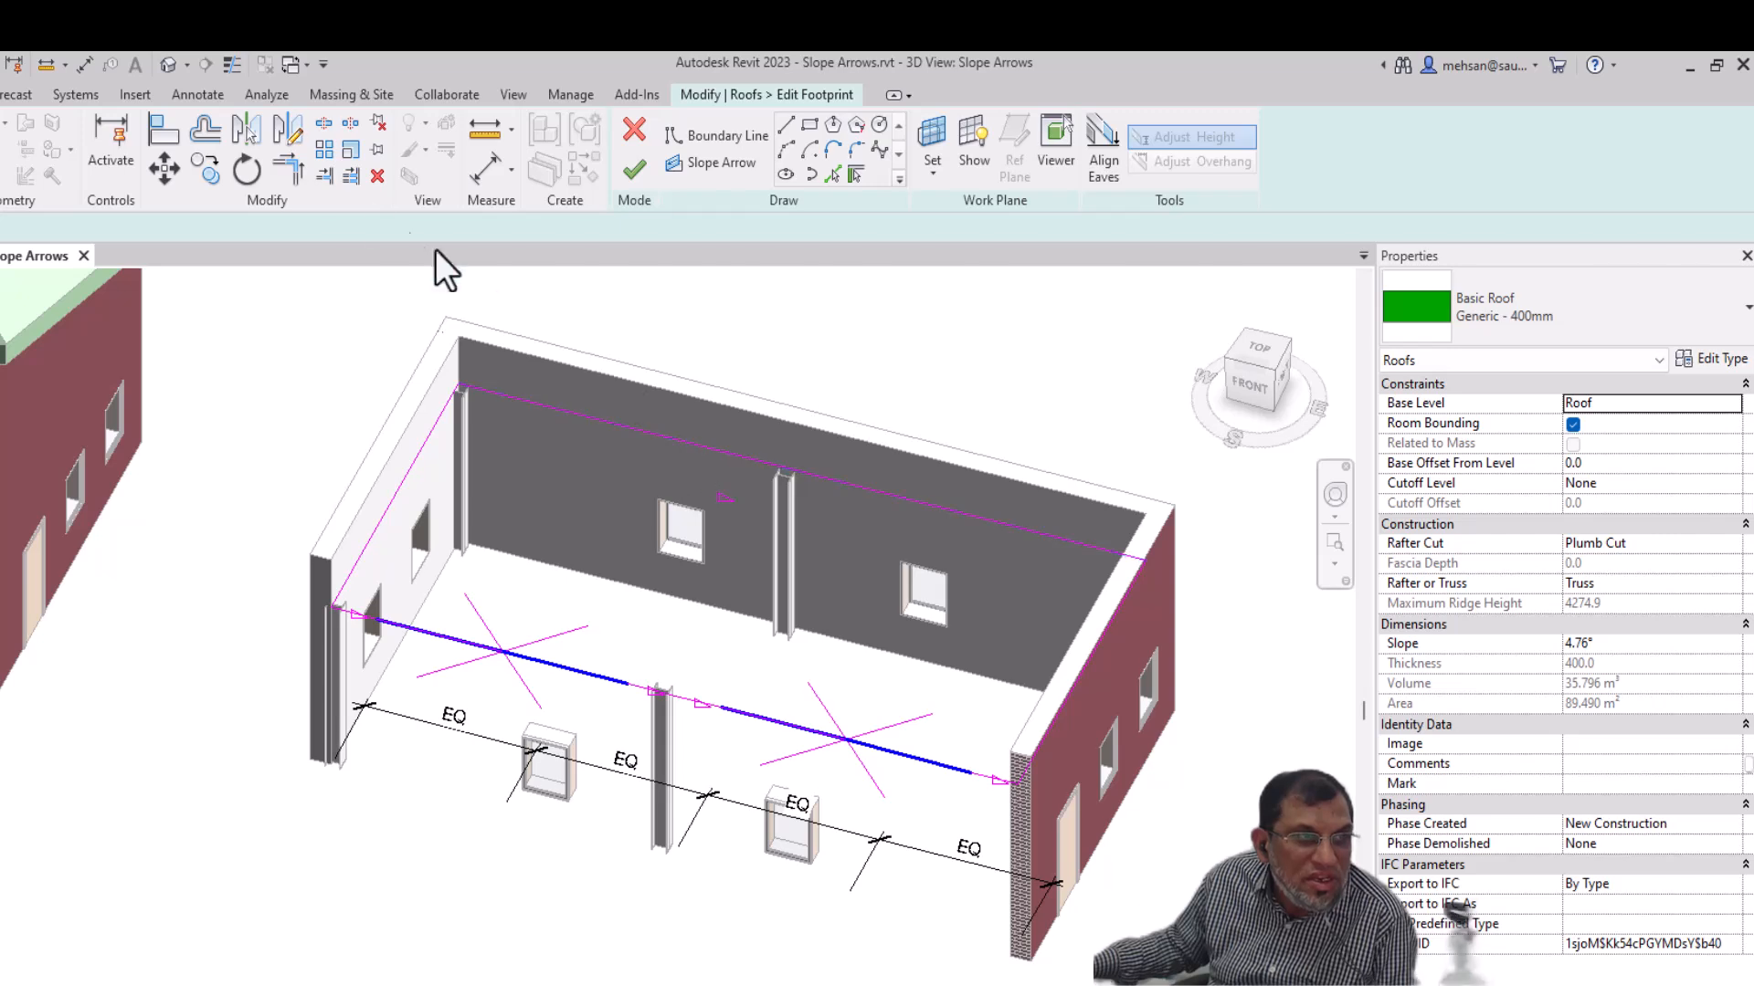
click(320, 121)
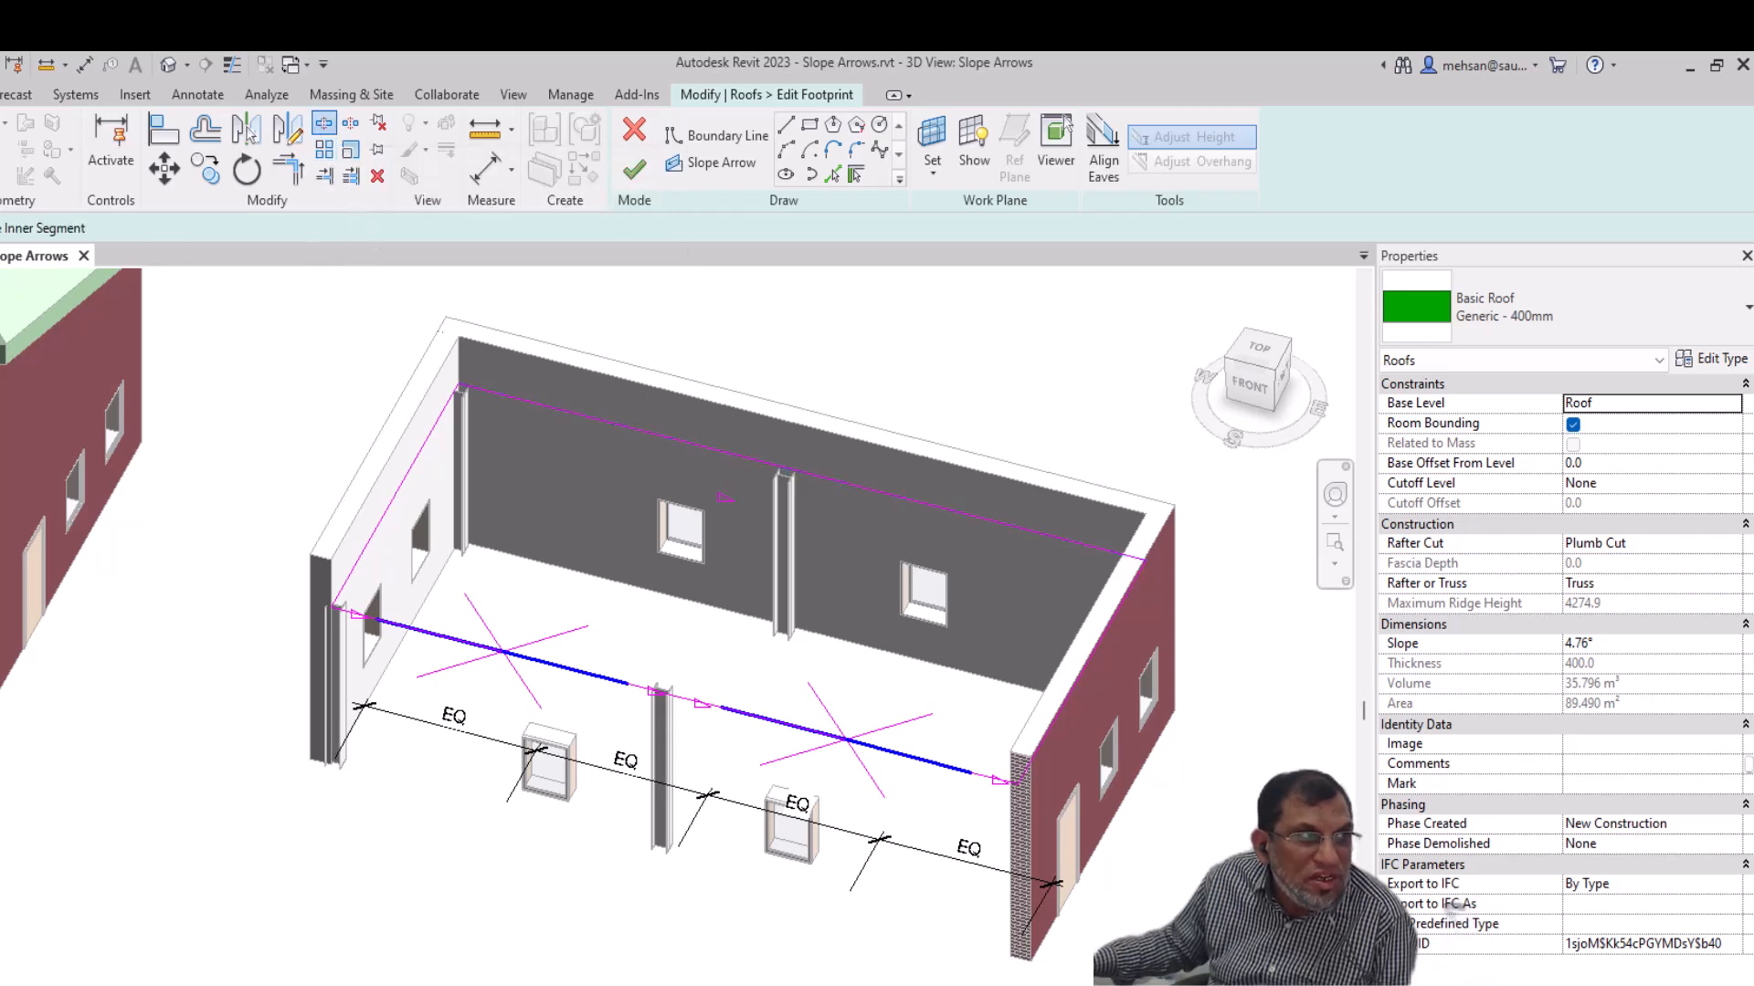
click(652, 434)
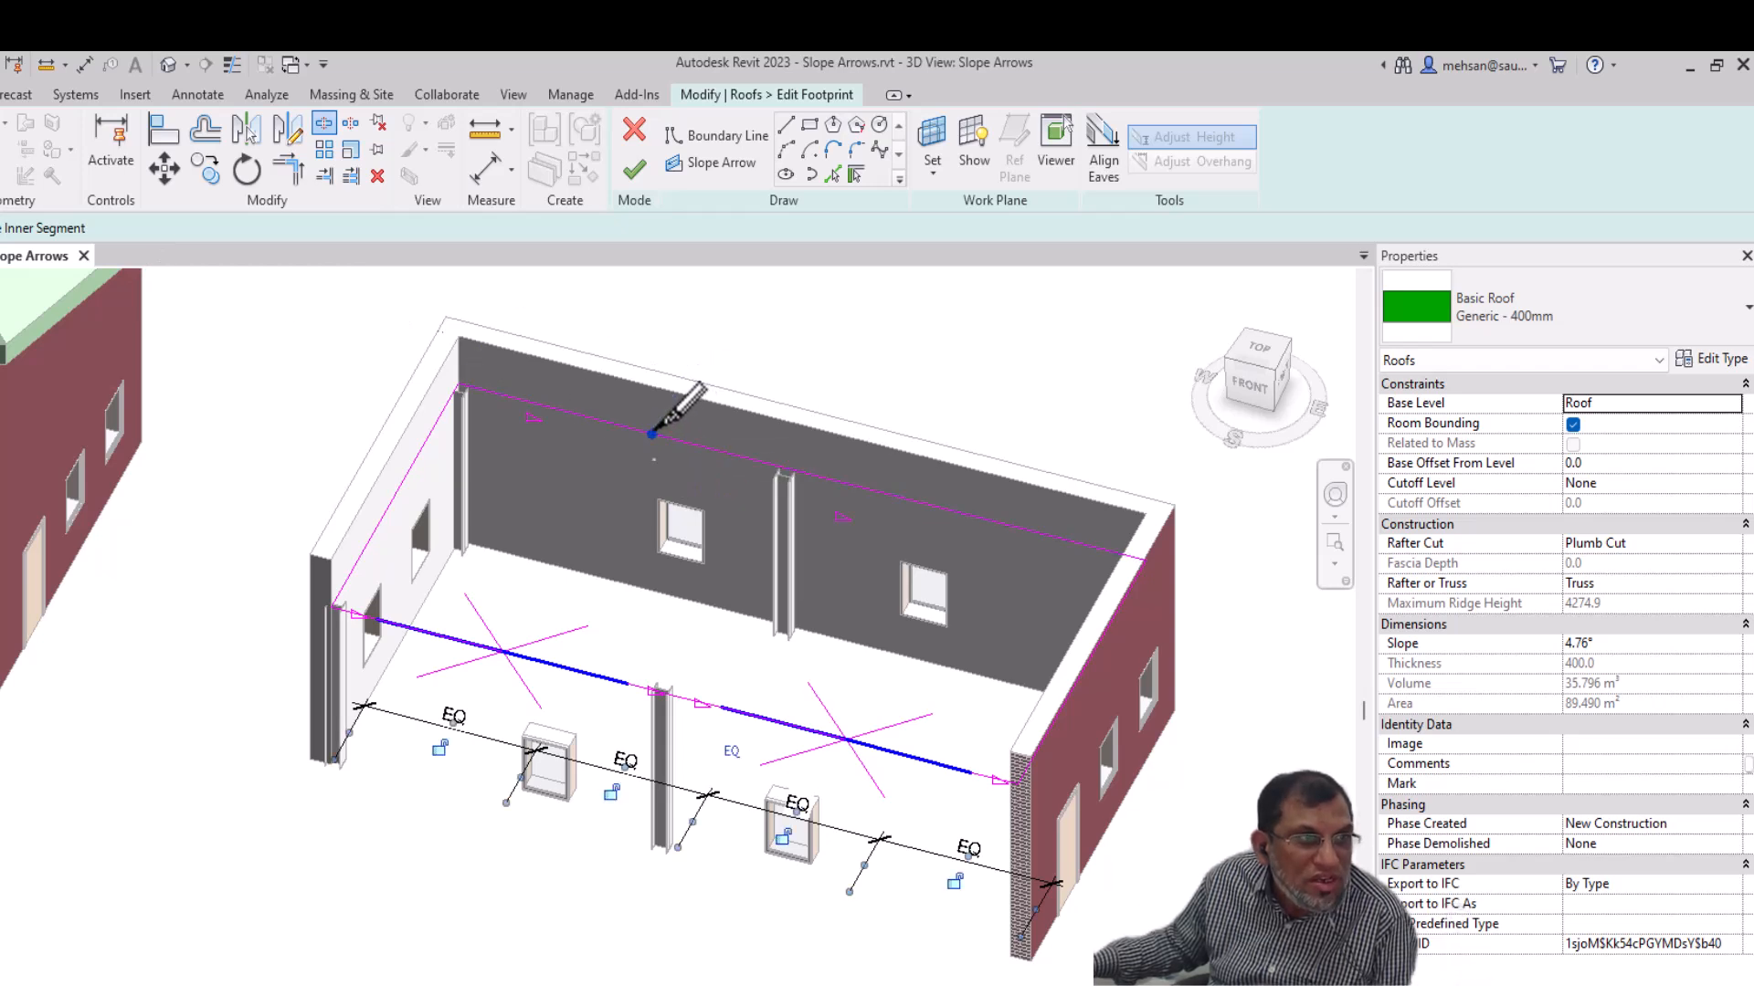
click(924, 503)
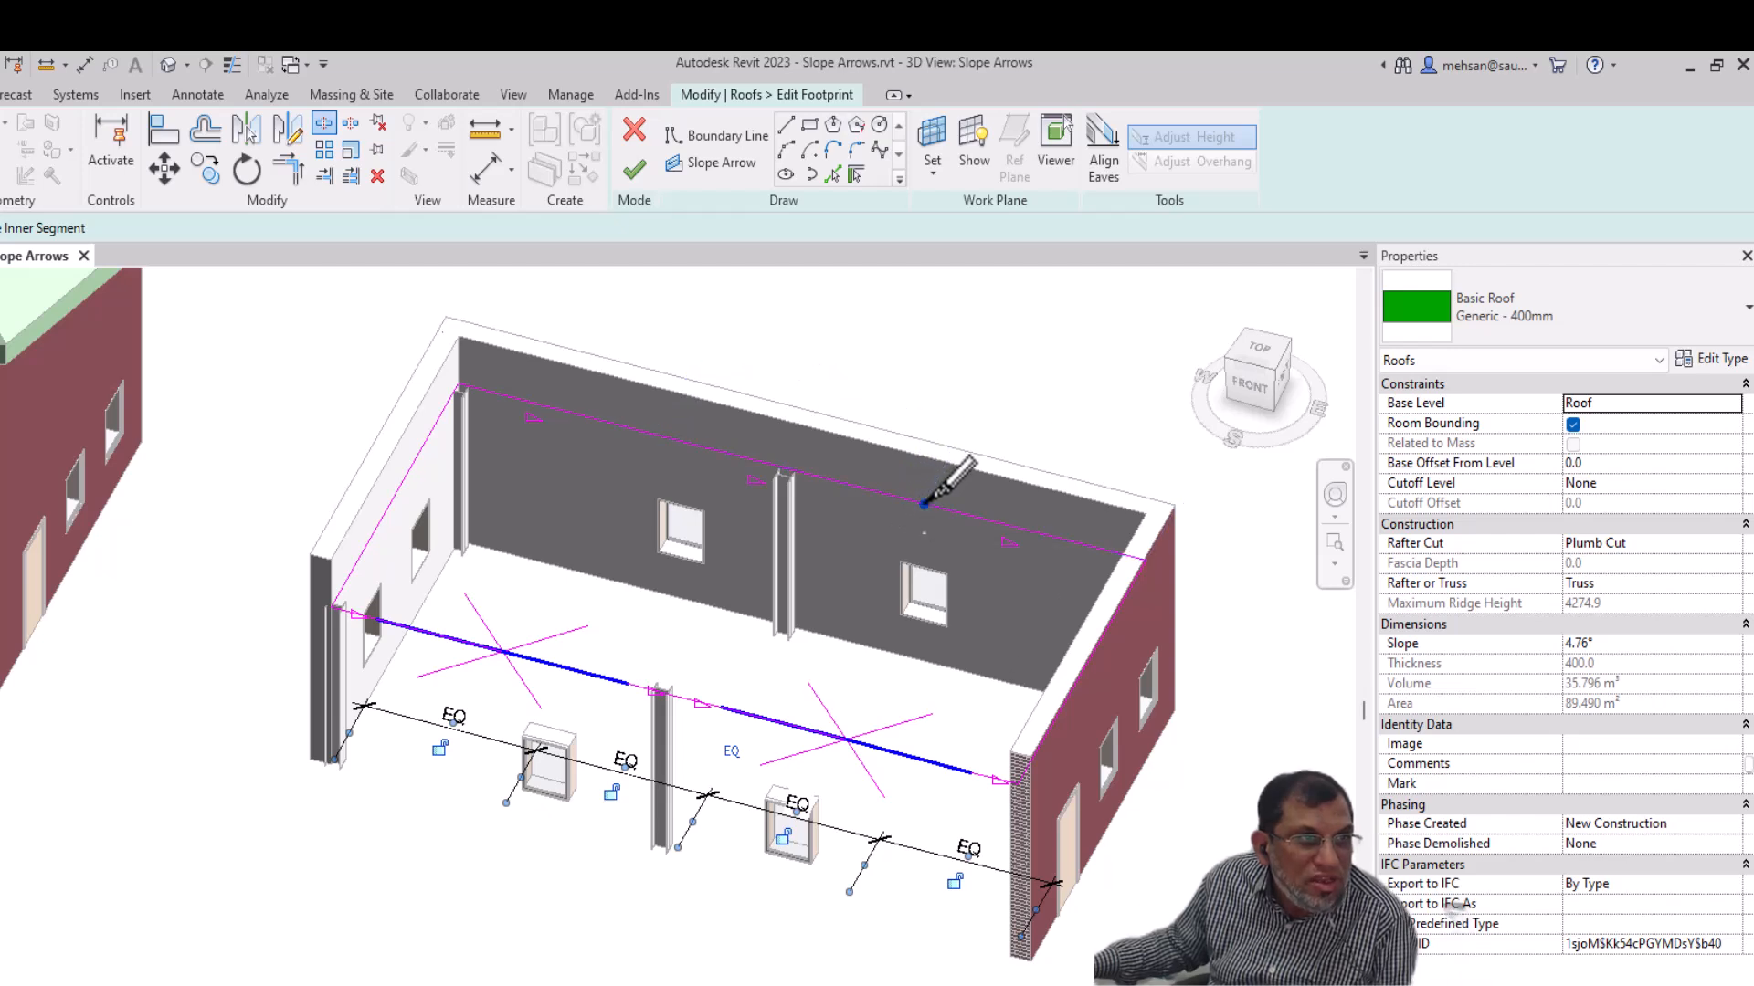
key(Escape)
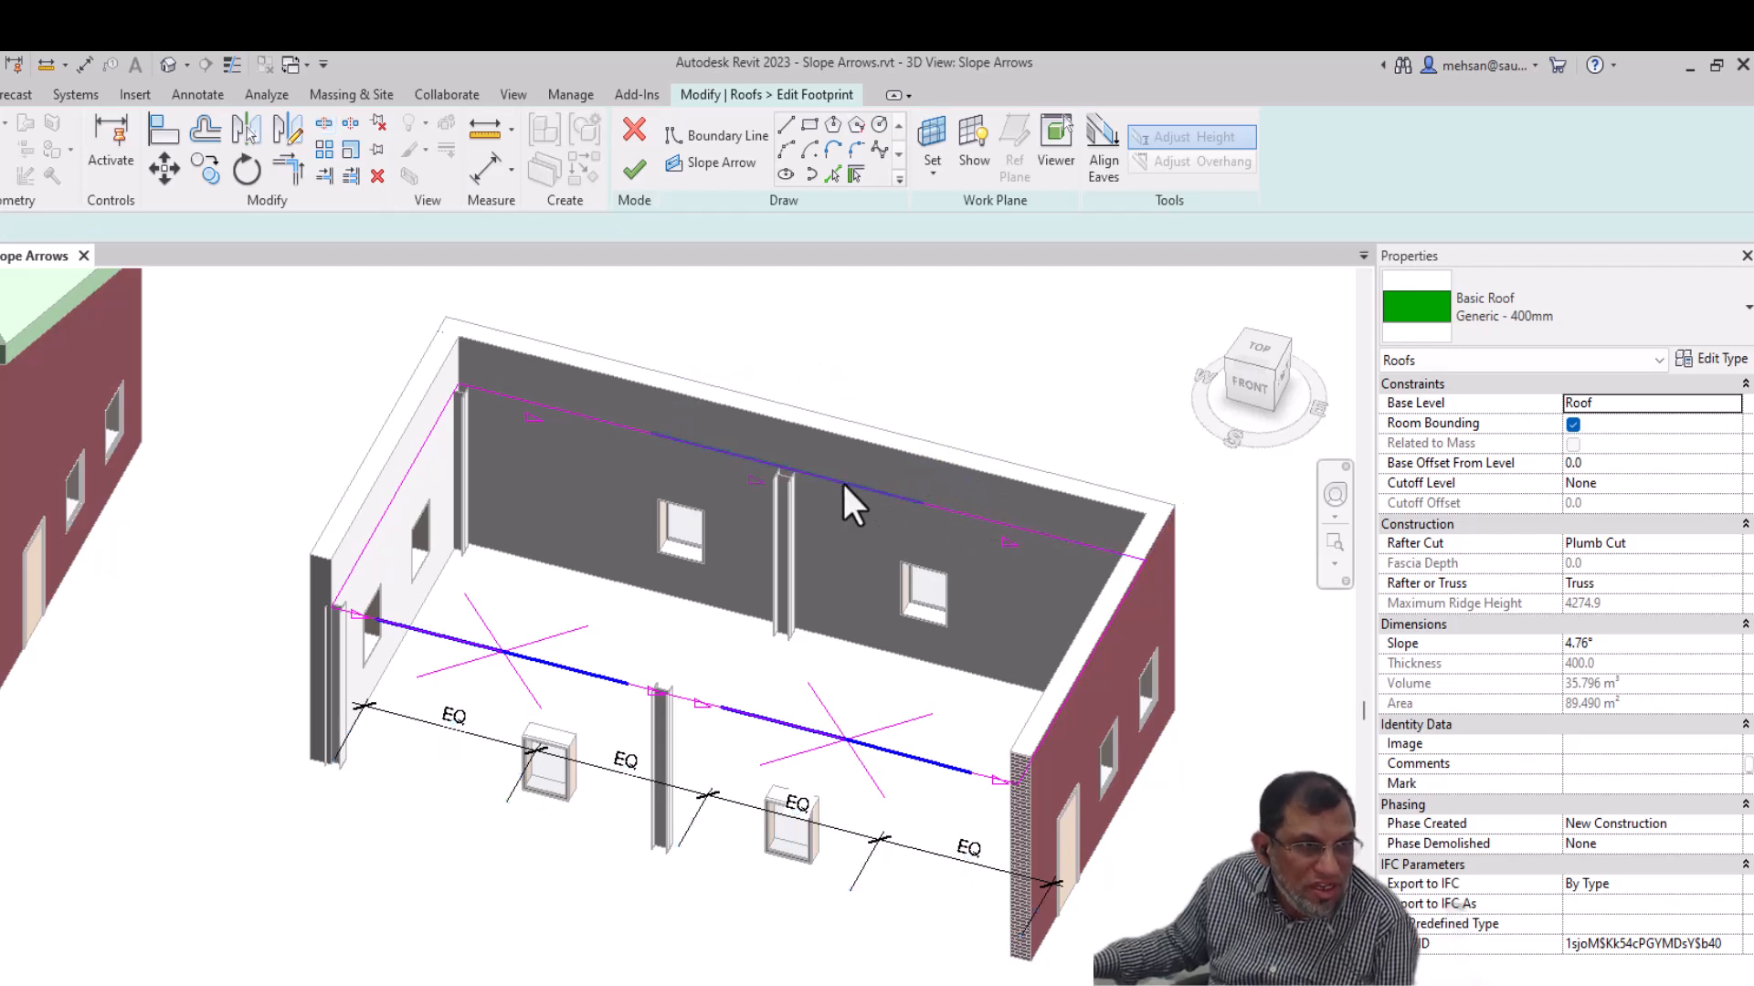
click(842, 485)
key(Escape)
Step: Draw a slope arrow about 2586 mm long from the back boundary's first split point to the line's midpoint at the column
click(705, 164)
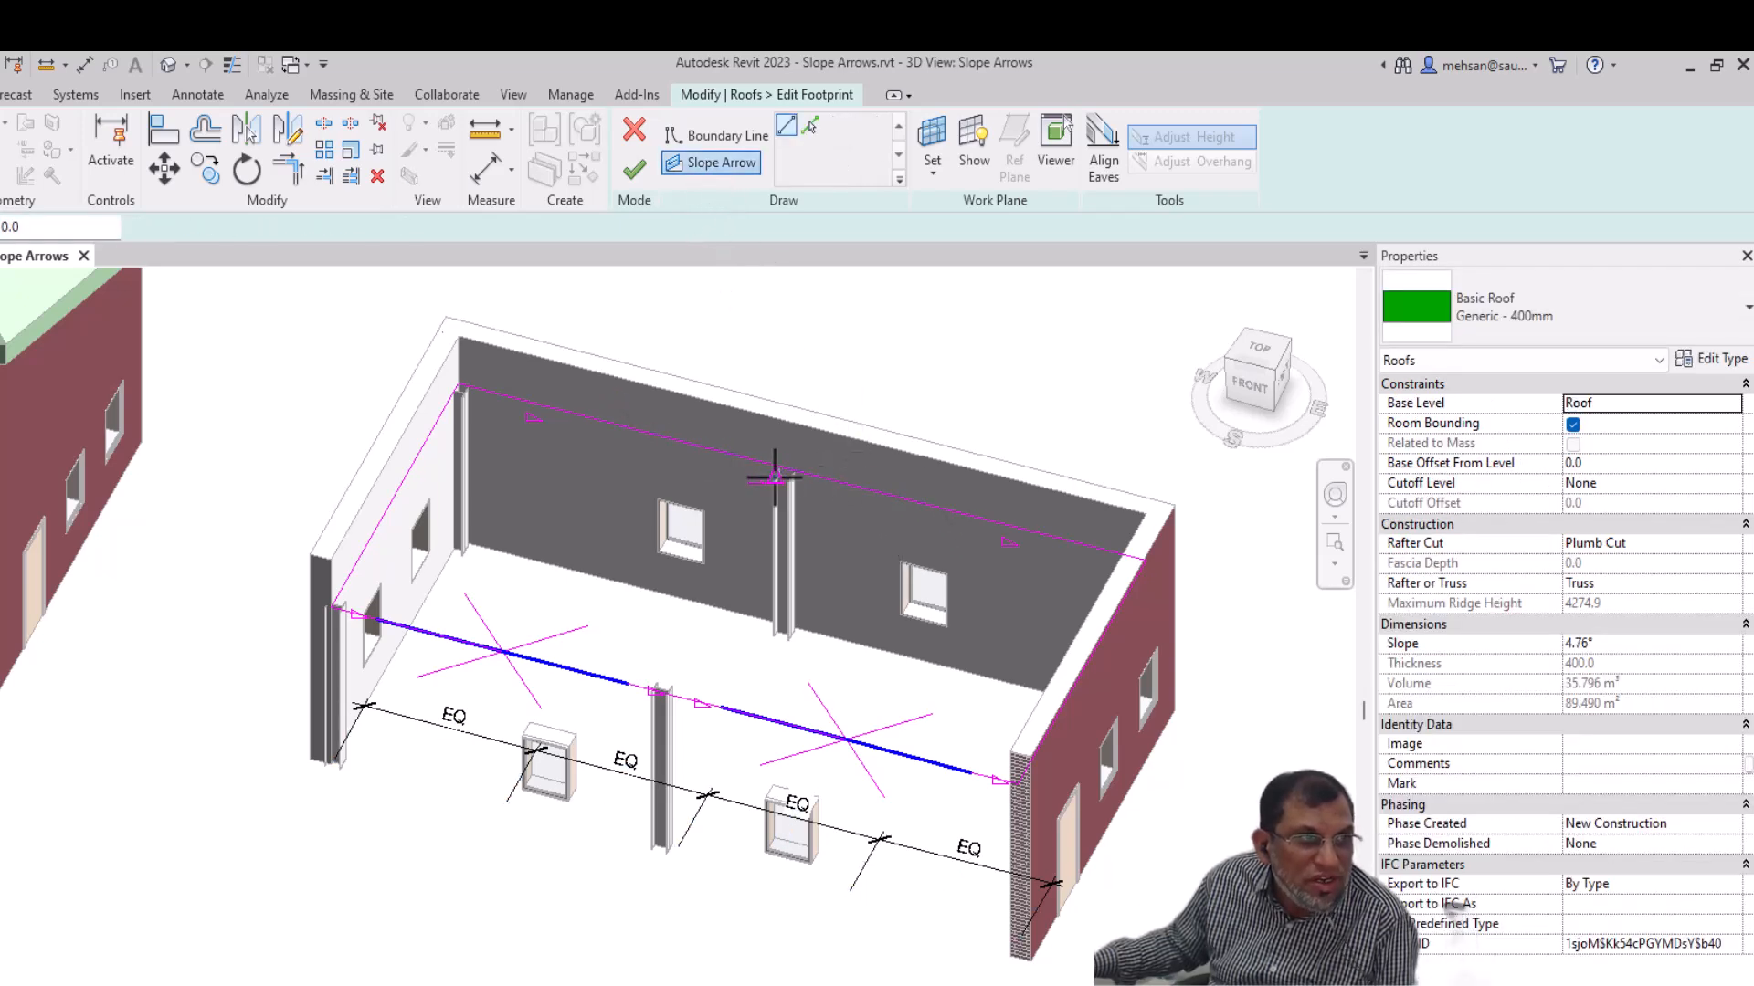
click(654, 435)
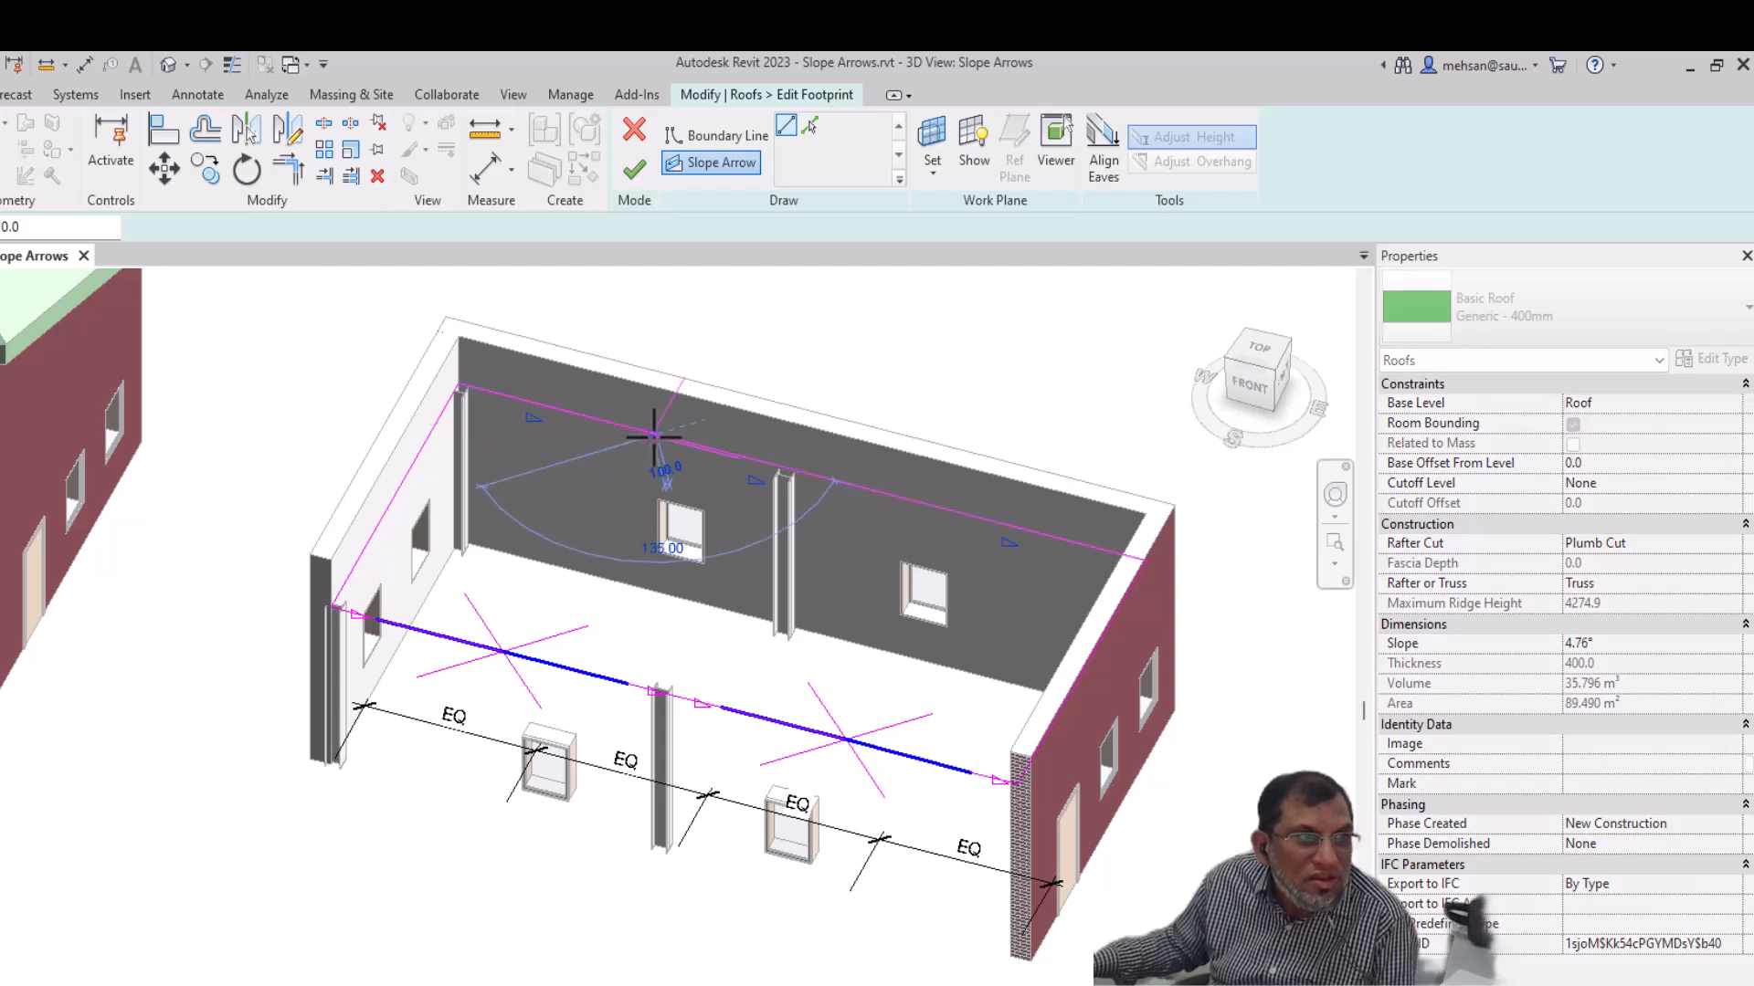
click(785, 468)
key(Escape)
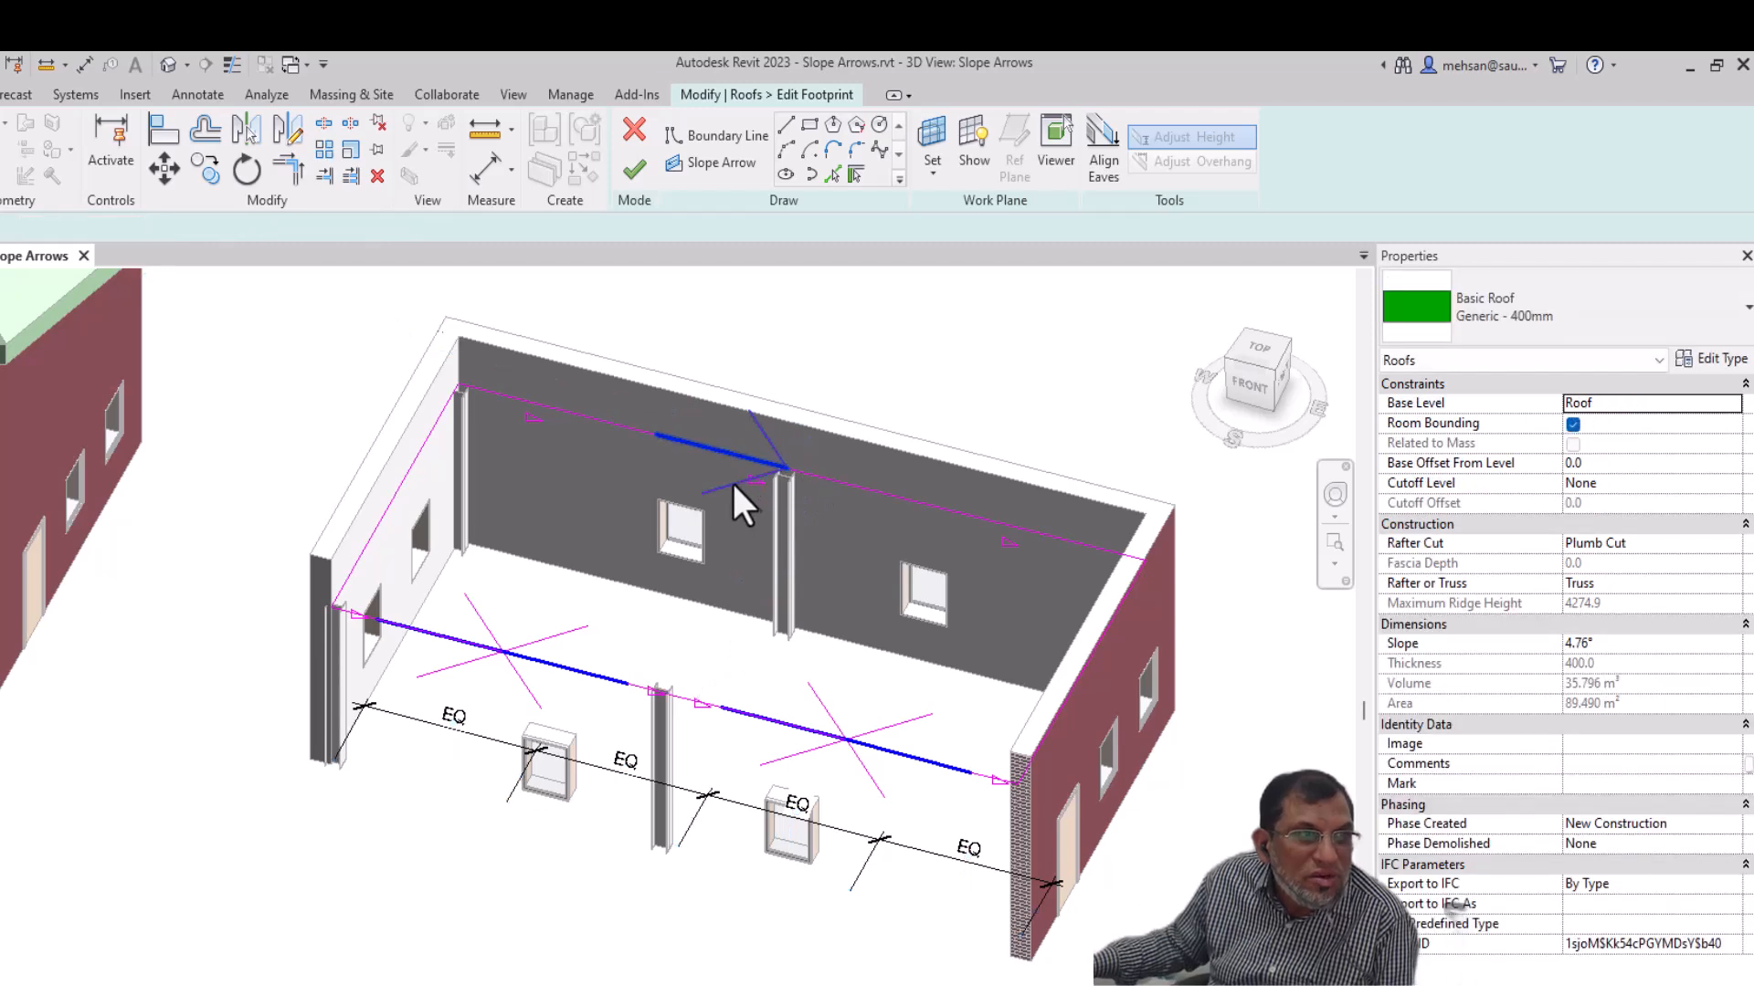
Step: Mirror the back slope arrow about a drawn axis perpendicular to the back boundary at its midpoint
click(776, 464)
click(245, 127)
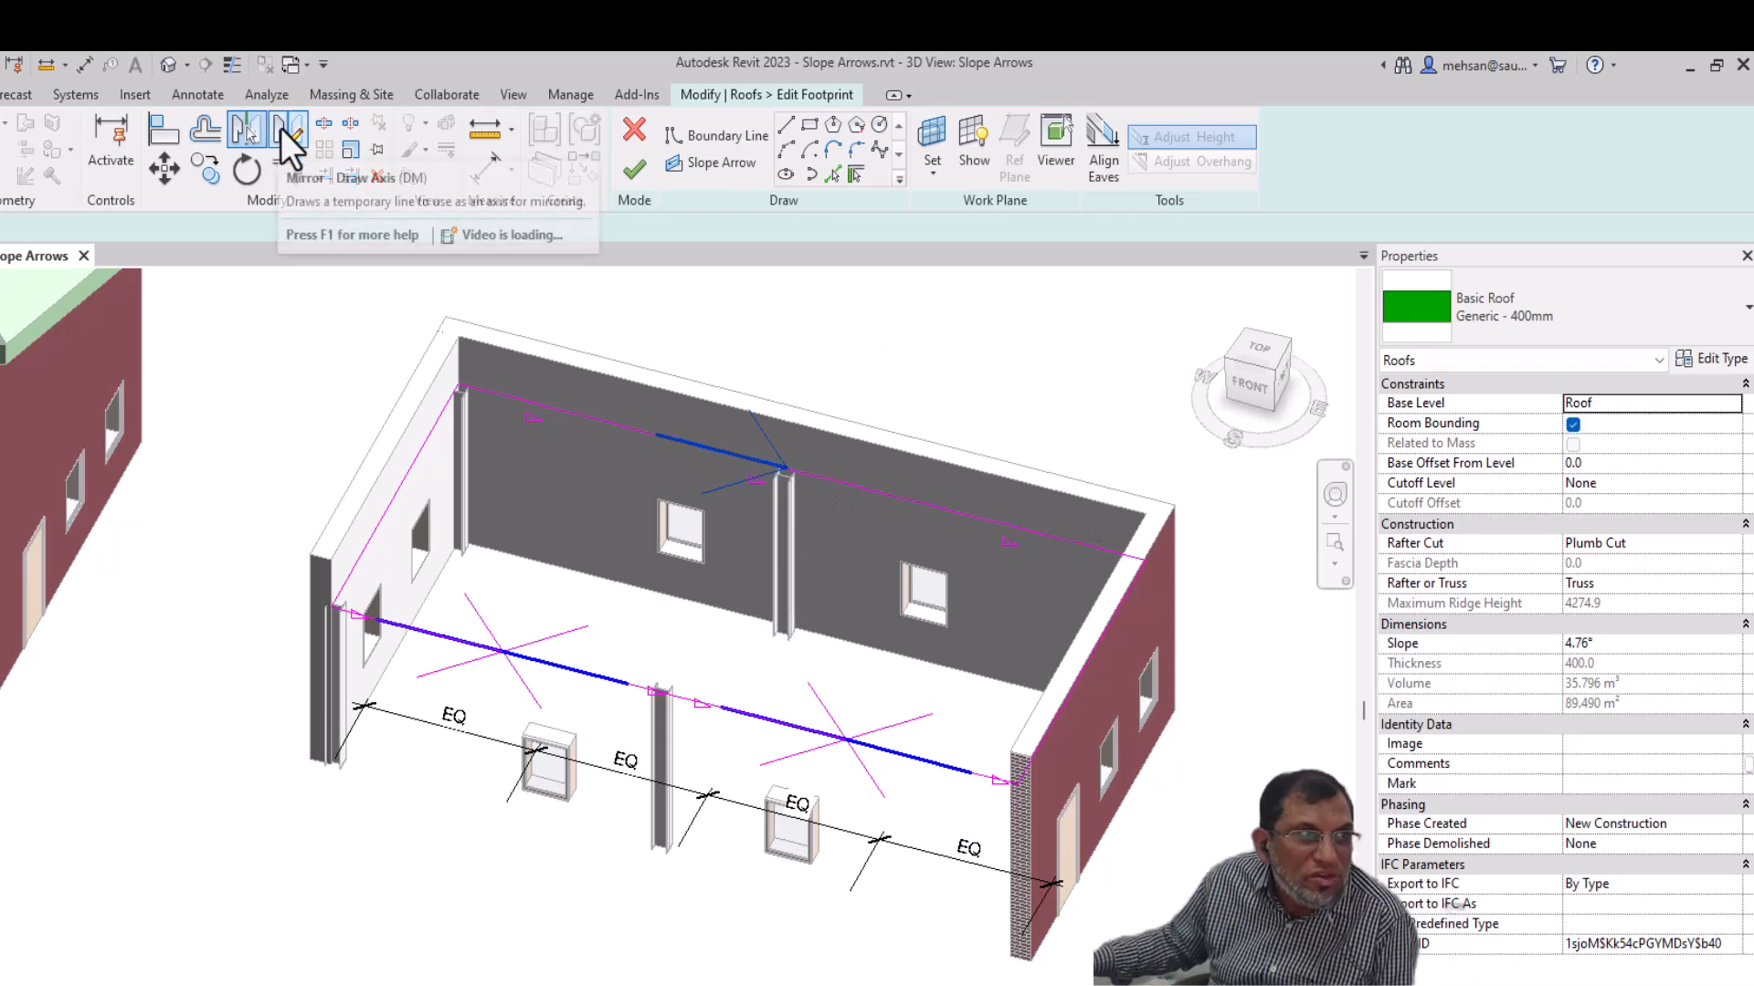
click(283, 131)
click(785, 471)
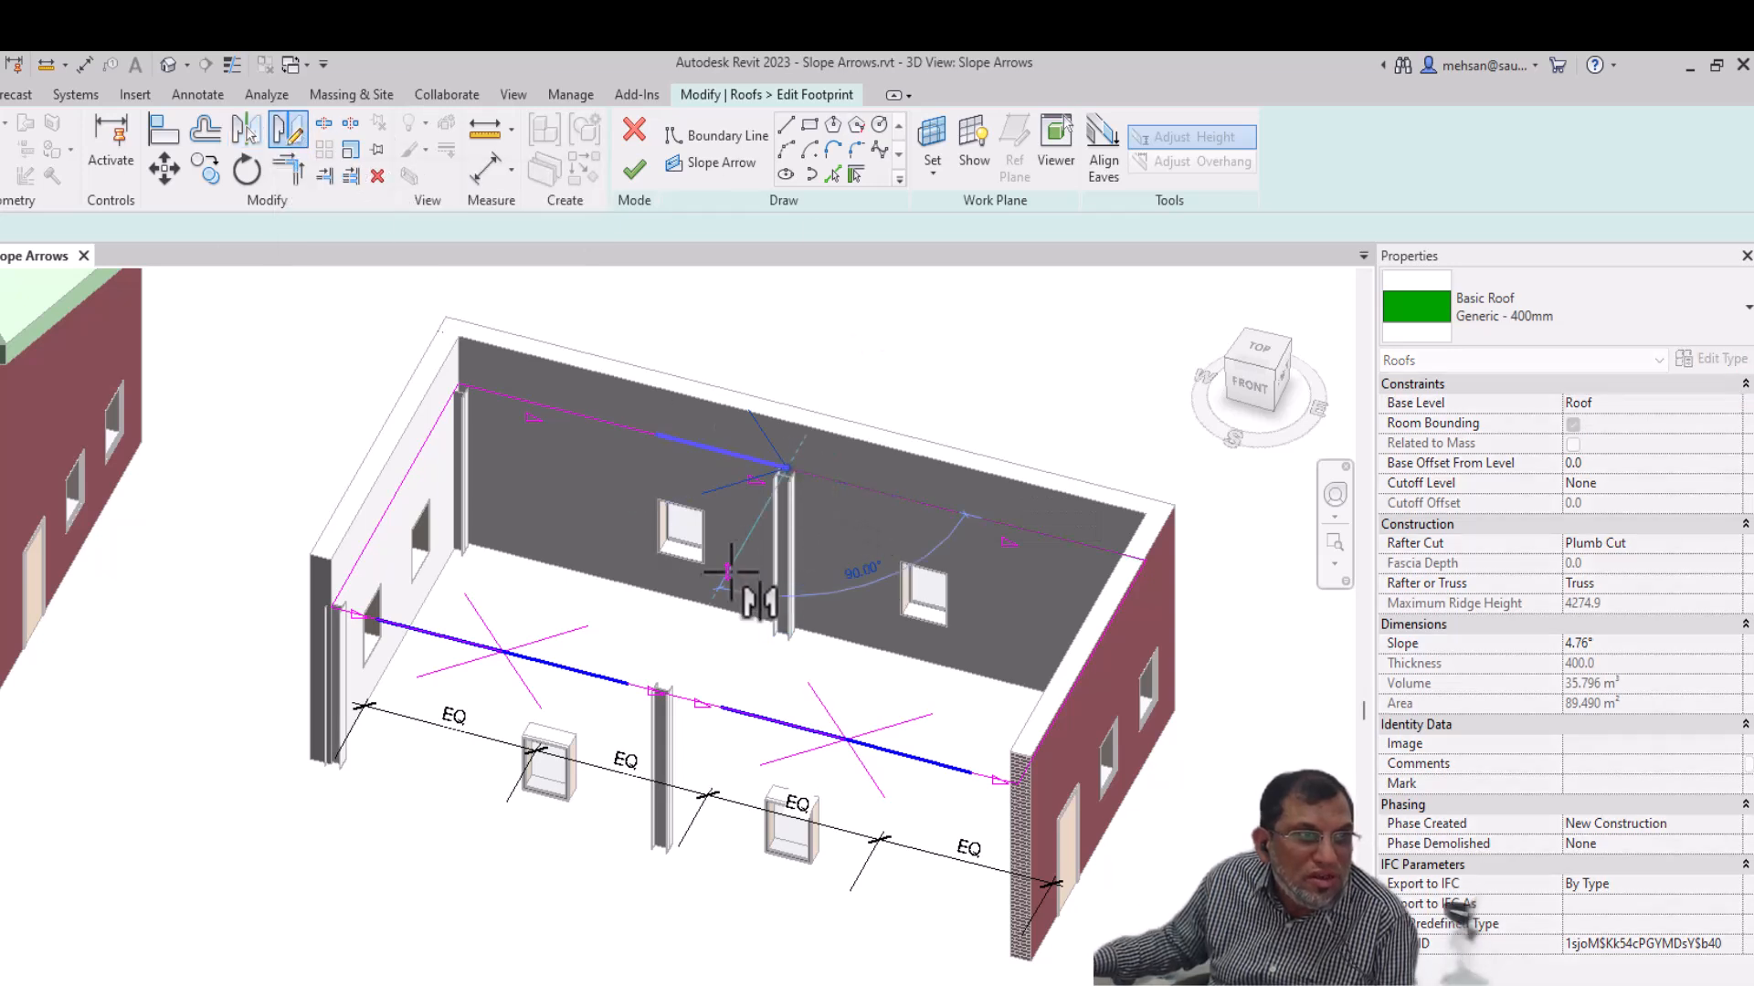
click(754, 603)
key(Escape)
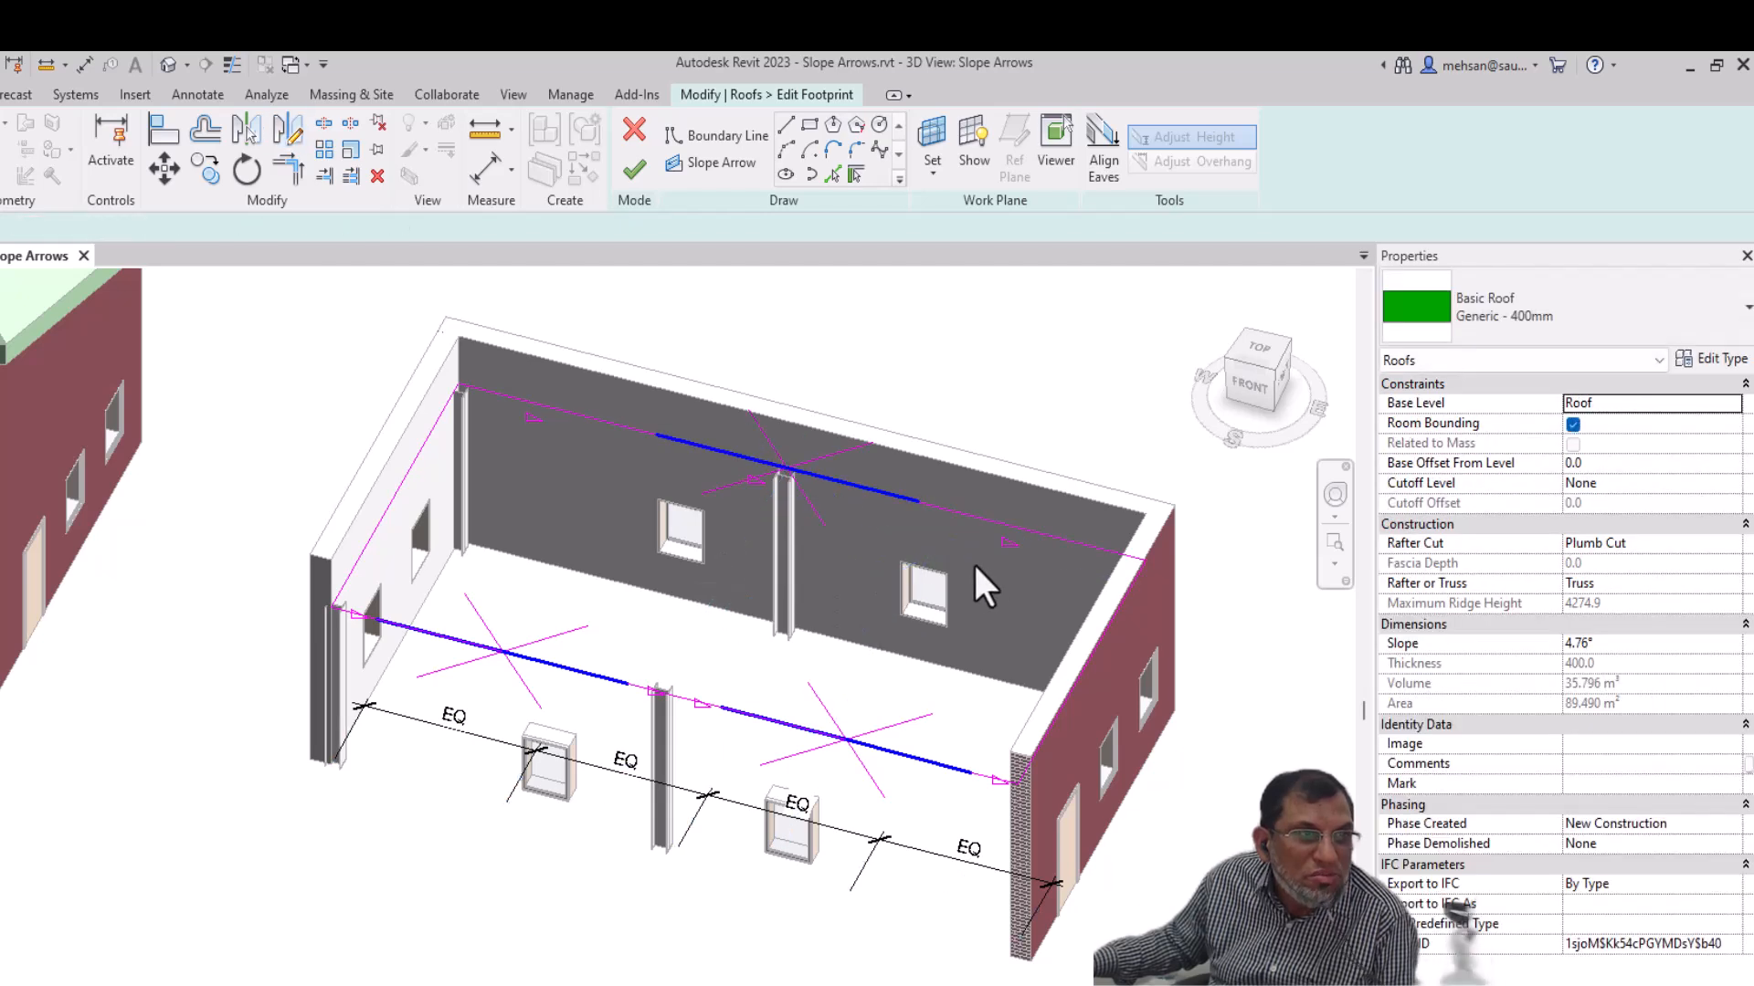
Step: Delete both opposing slope arrows on the back boundary of the long building's roof footprint
click(851, 480)
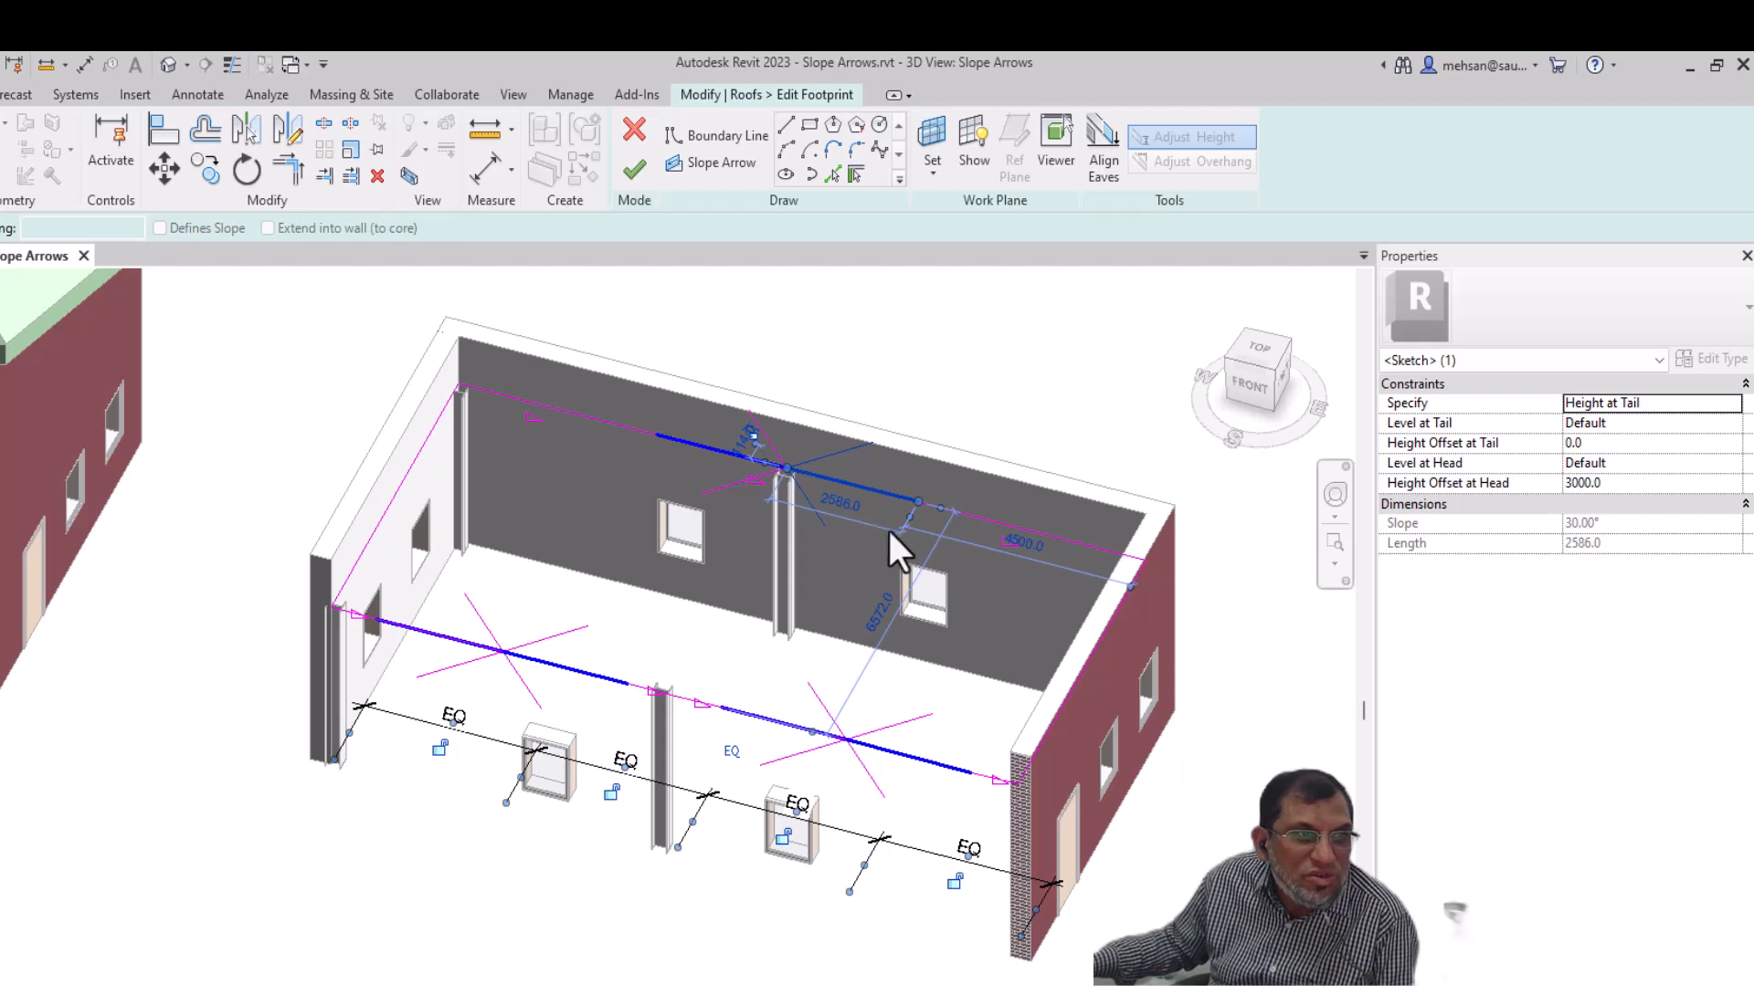
key(Escape)
click(757, 466)
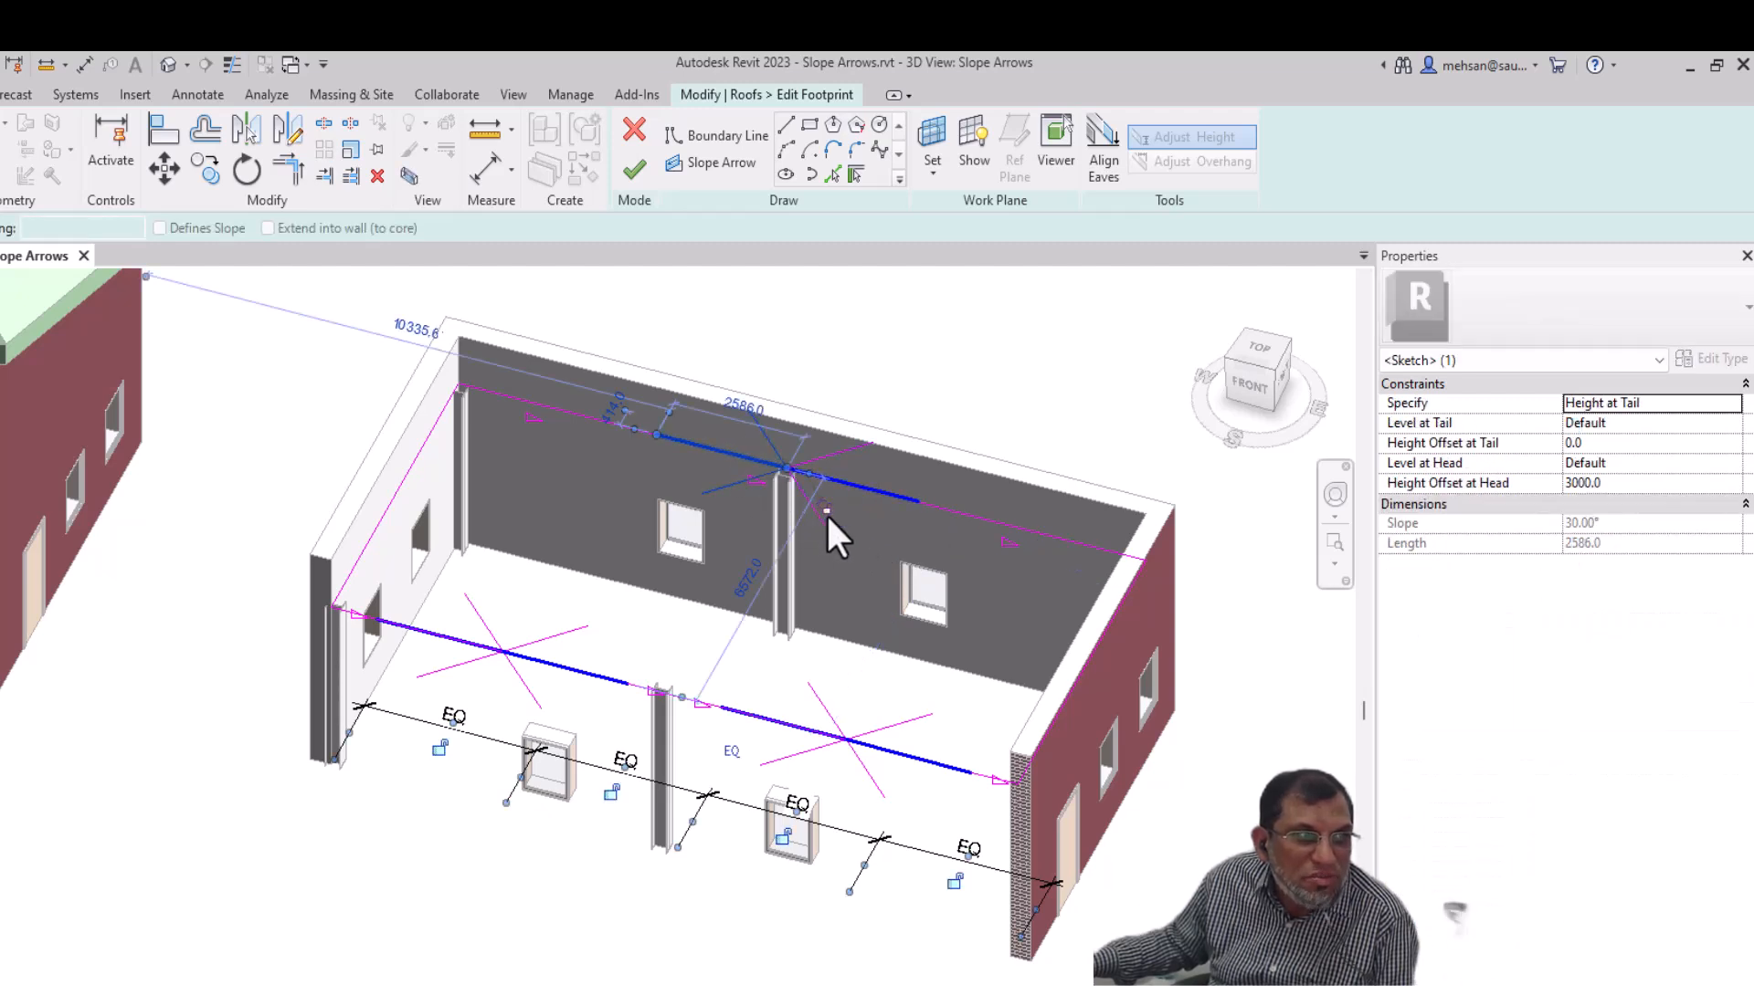
key(Escape)
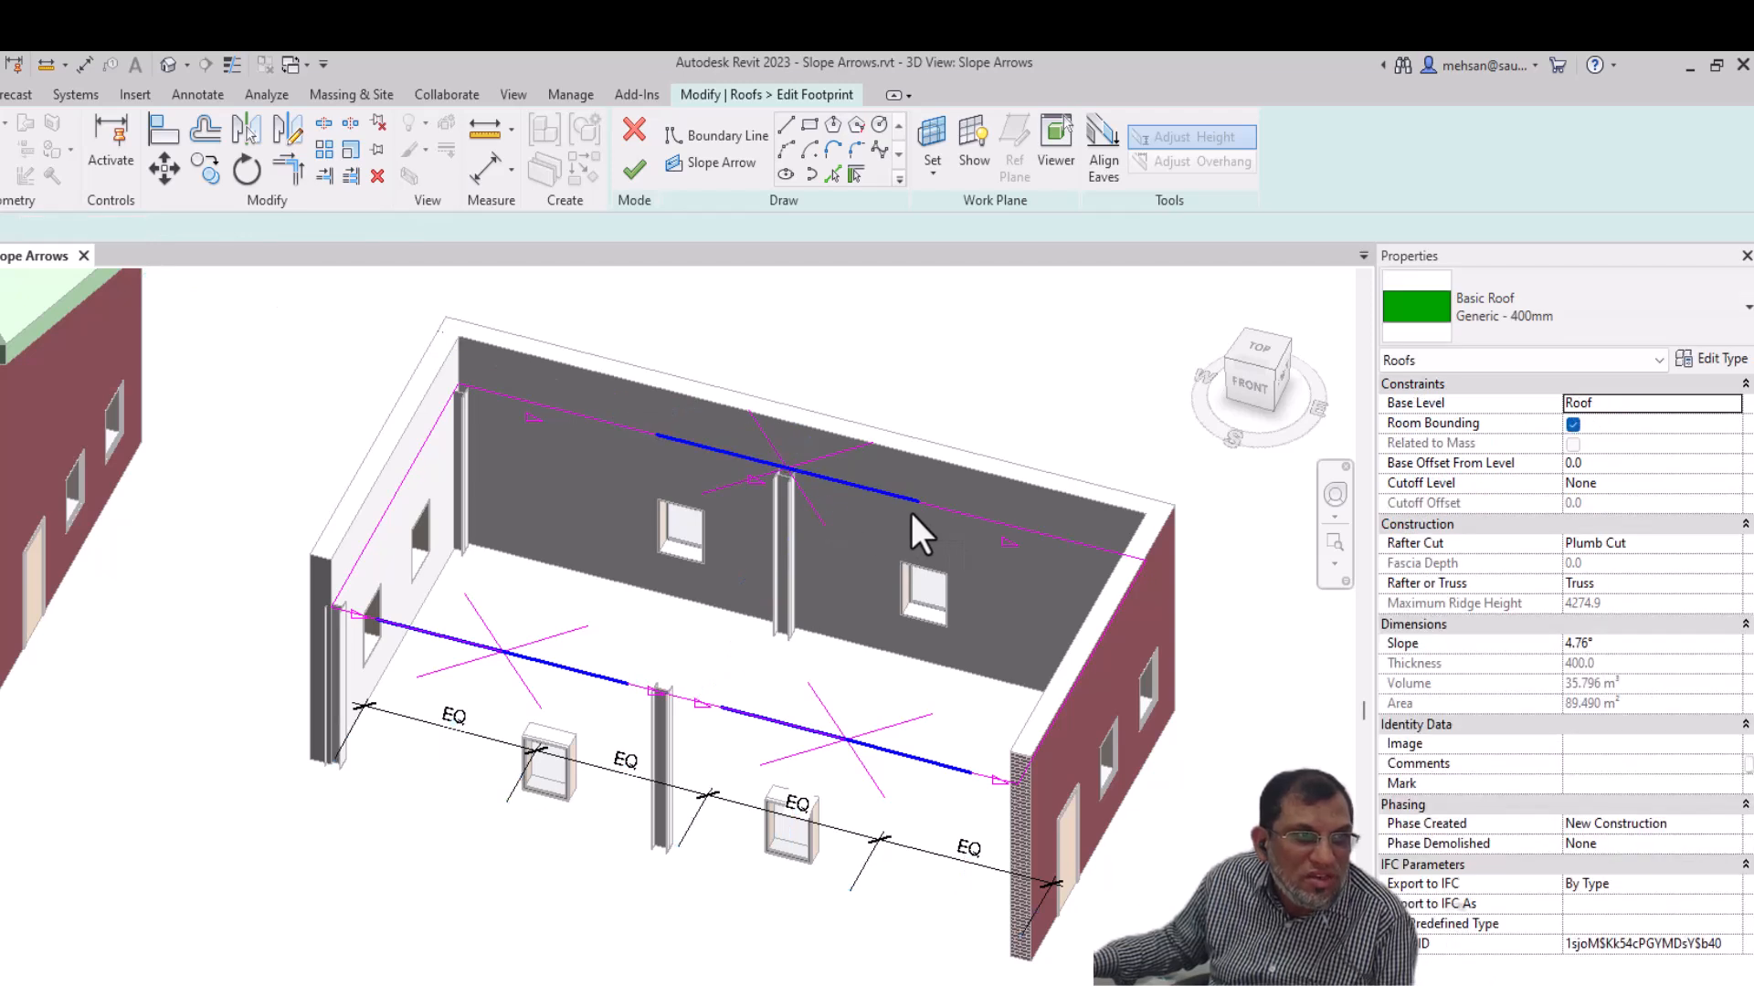
drag(953, 430, 967, 398)
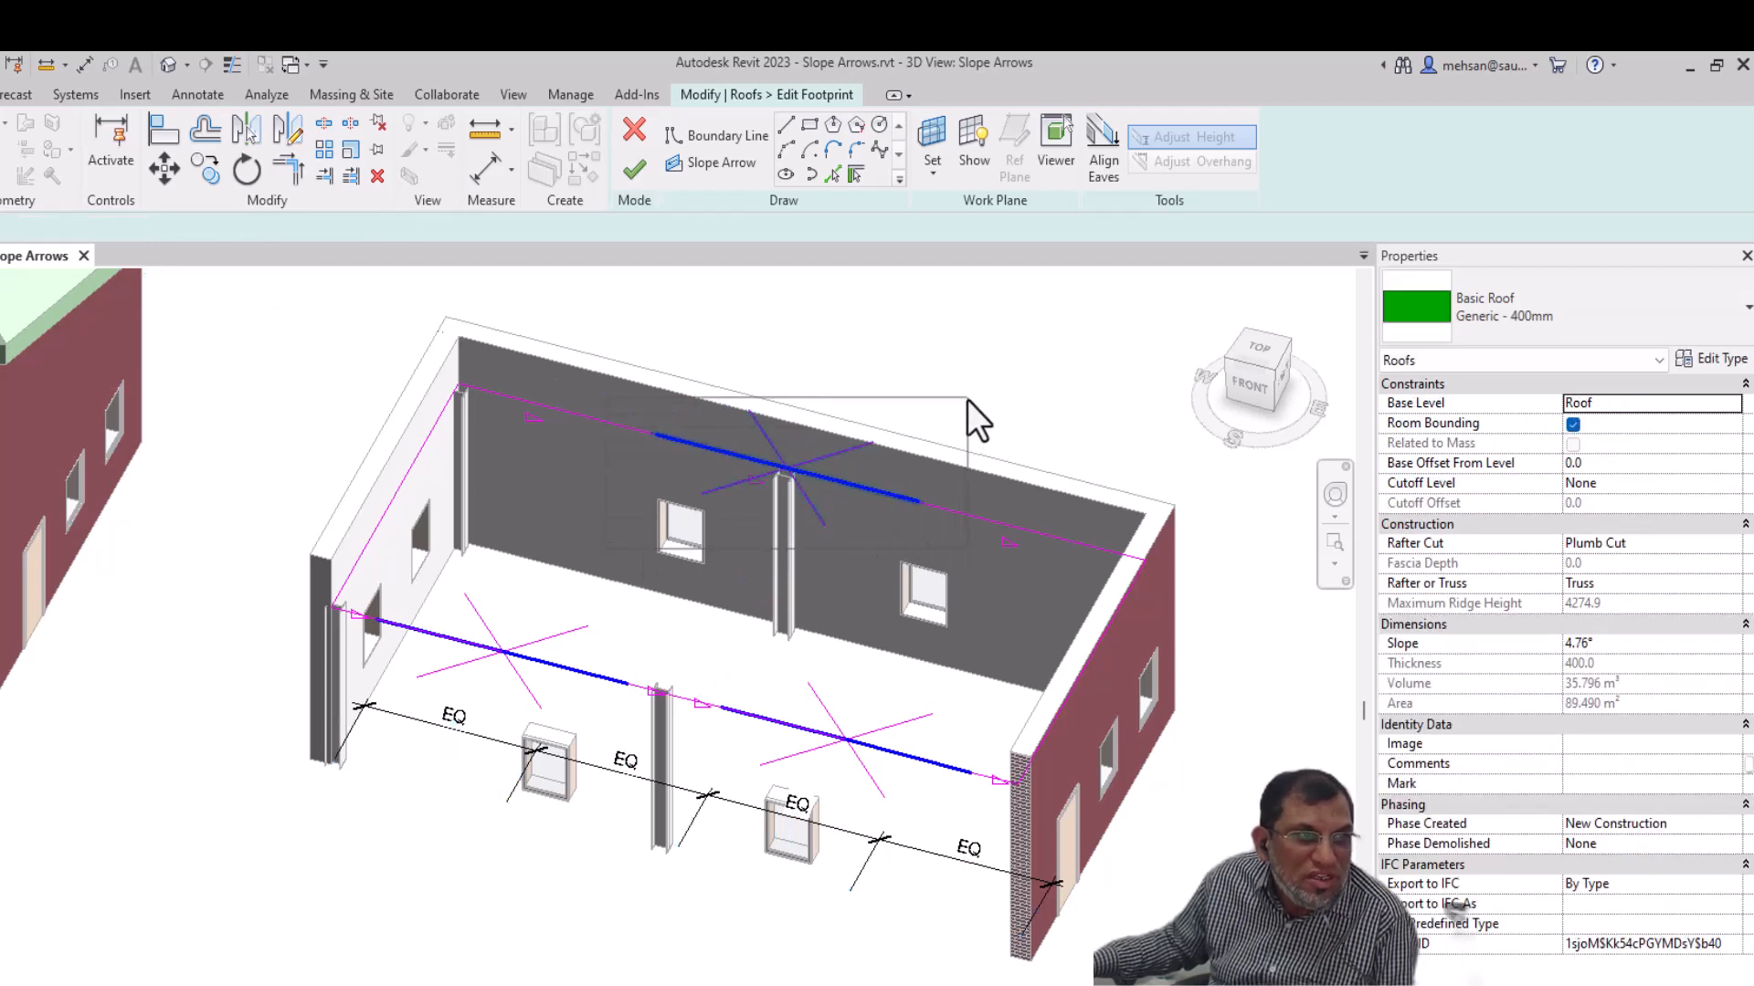
click(845, 489)
key(Escape)
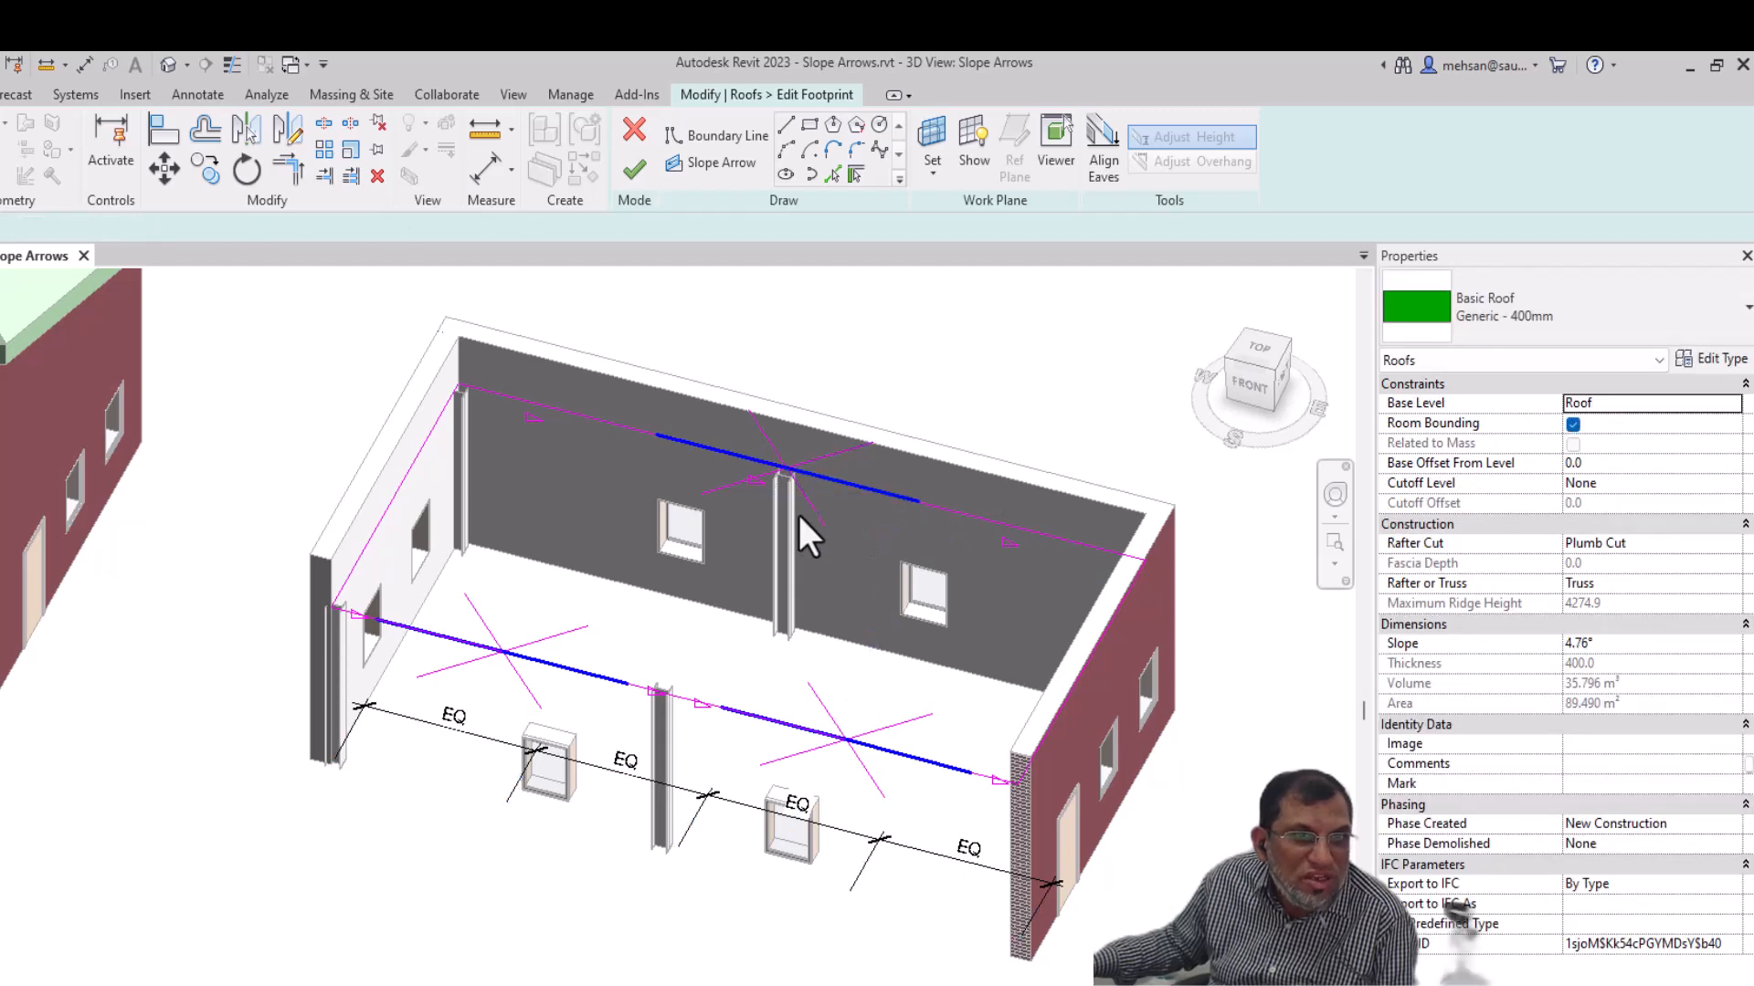
click(809, 475)
key(Escape)
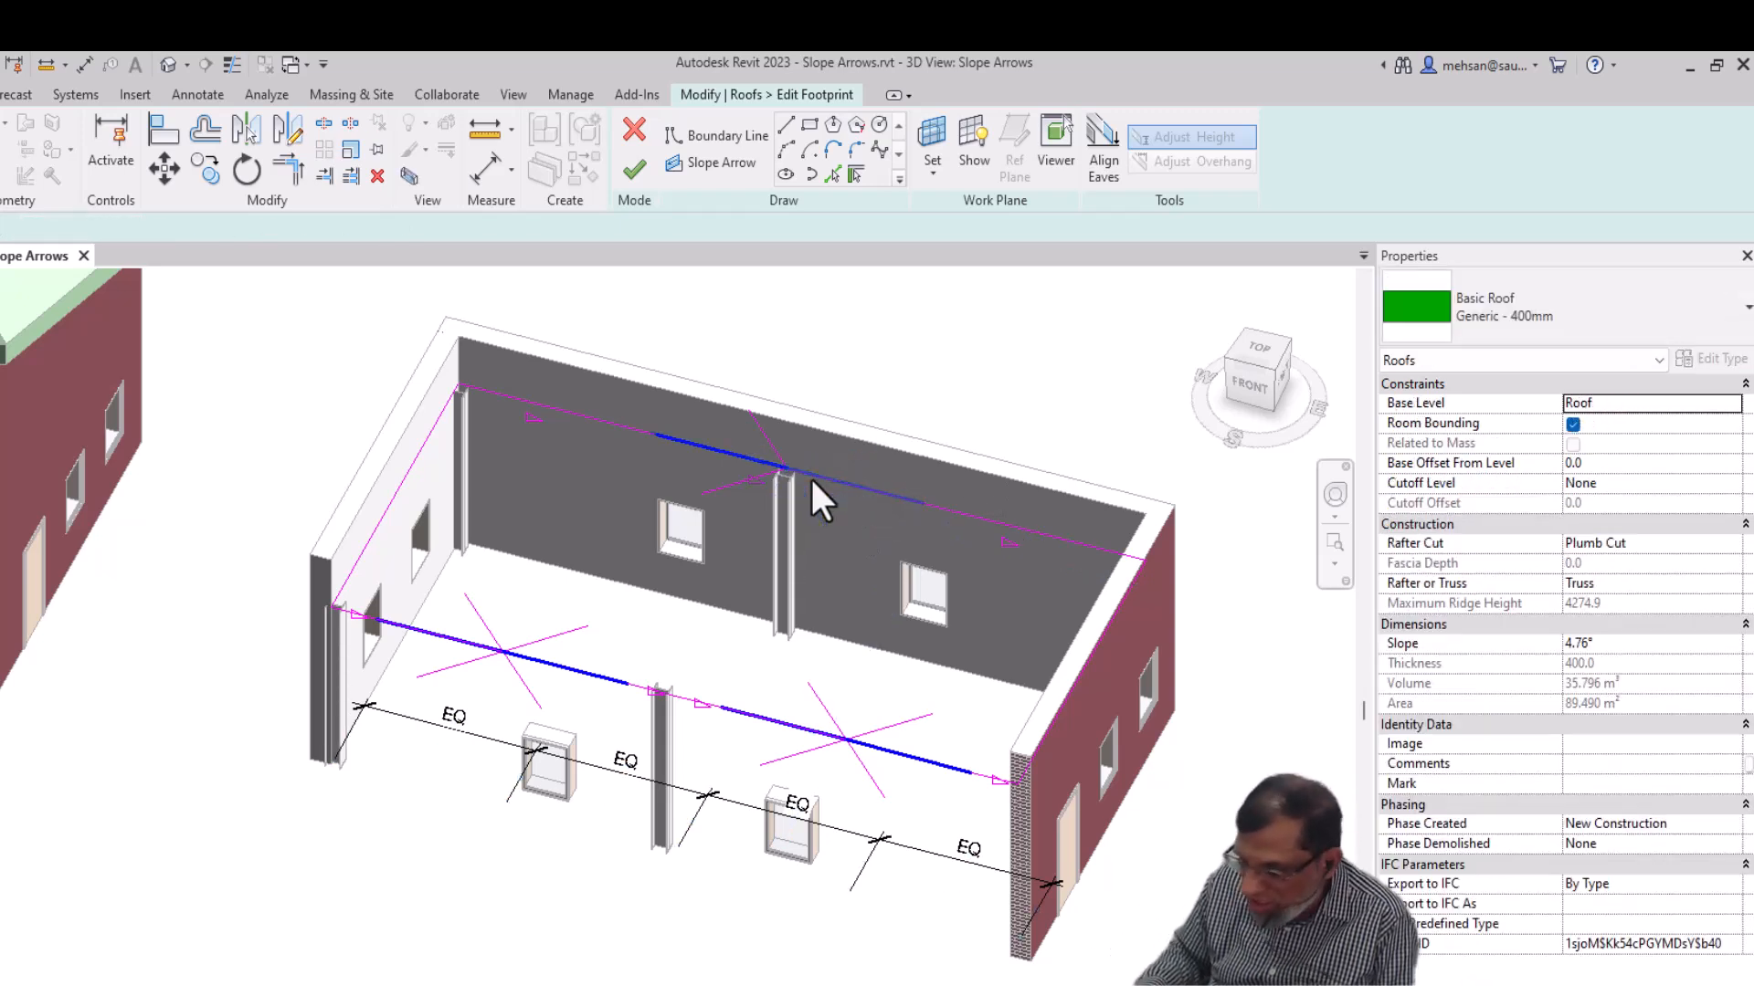
click(751, 453)
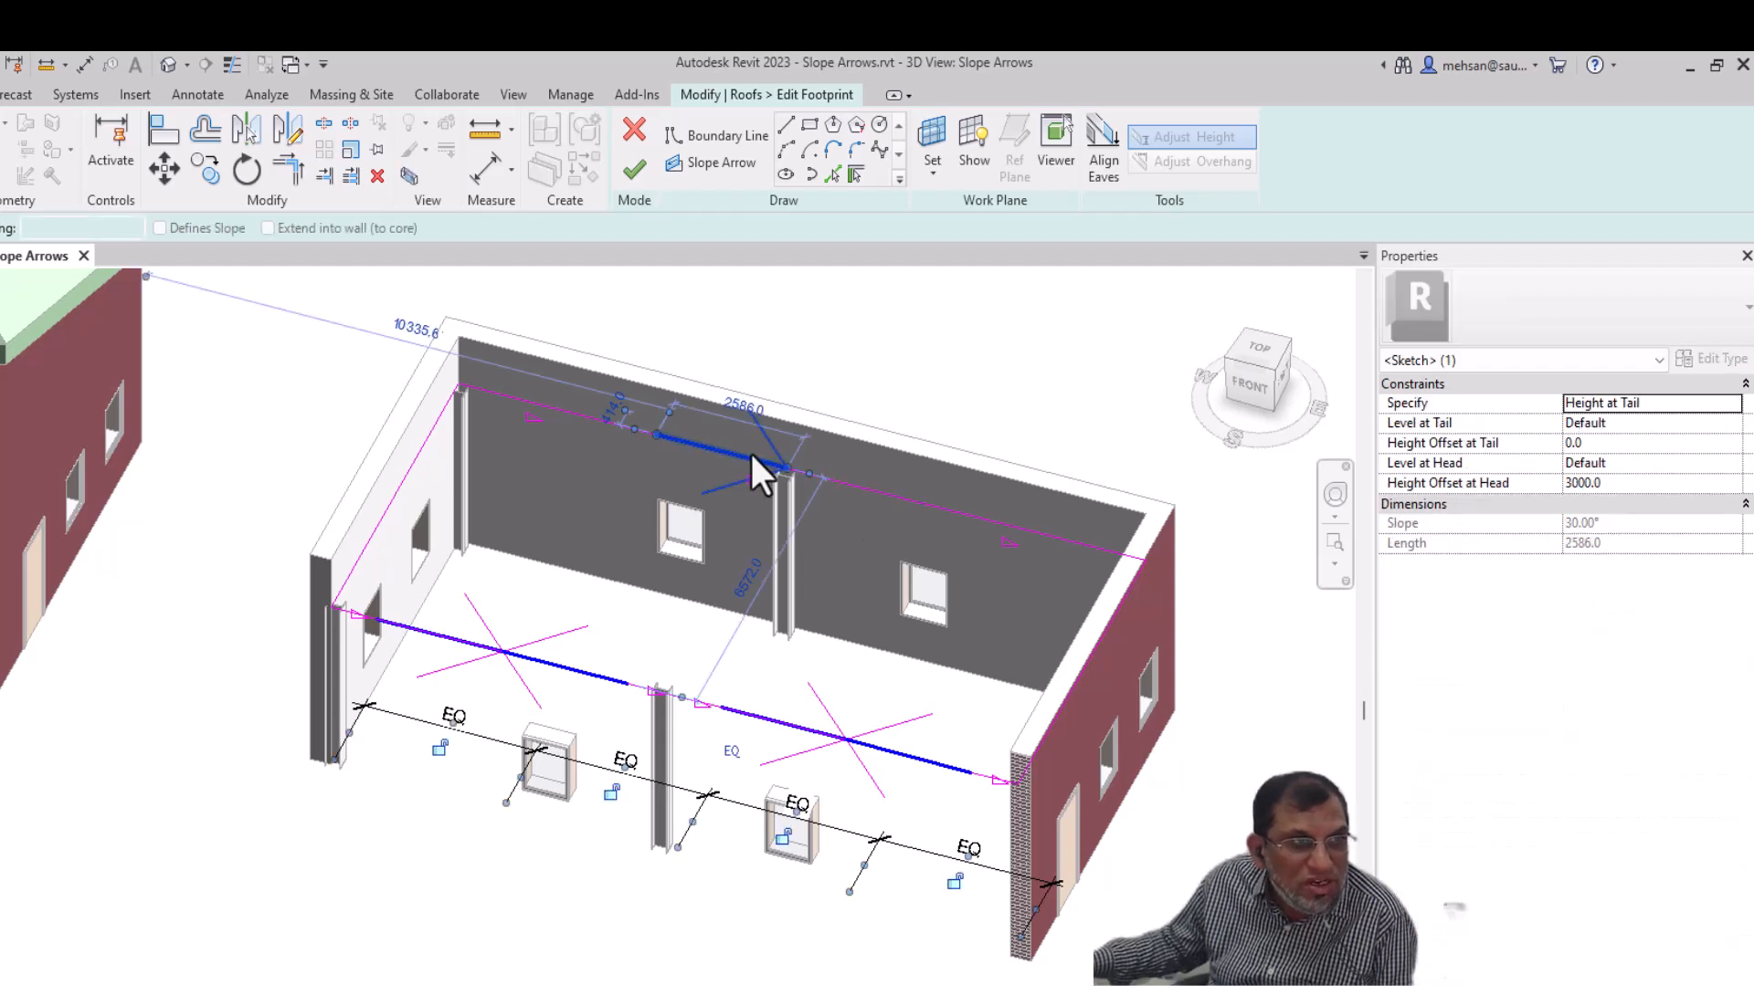
key(Escape)
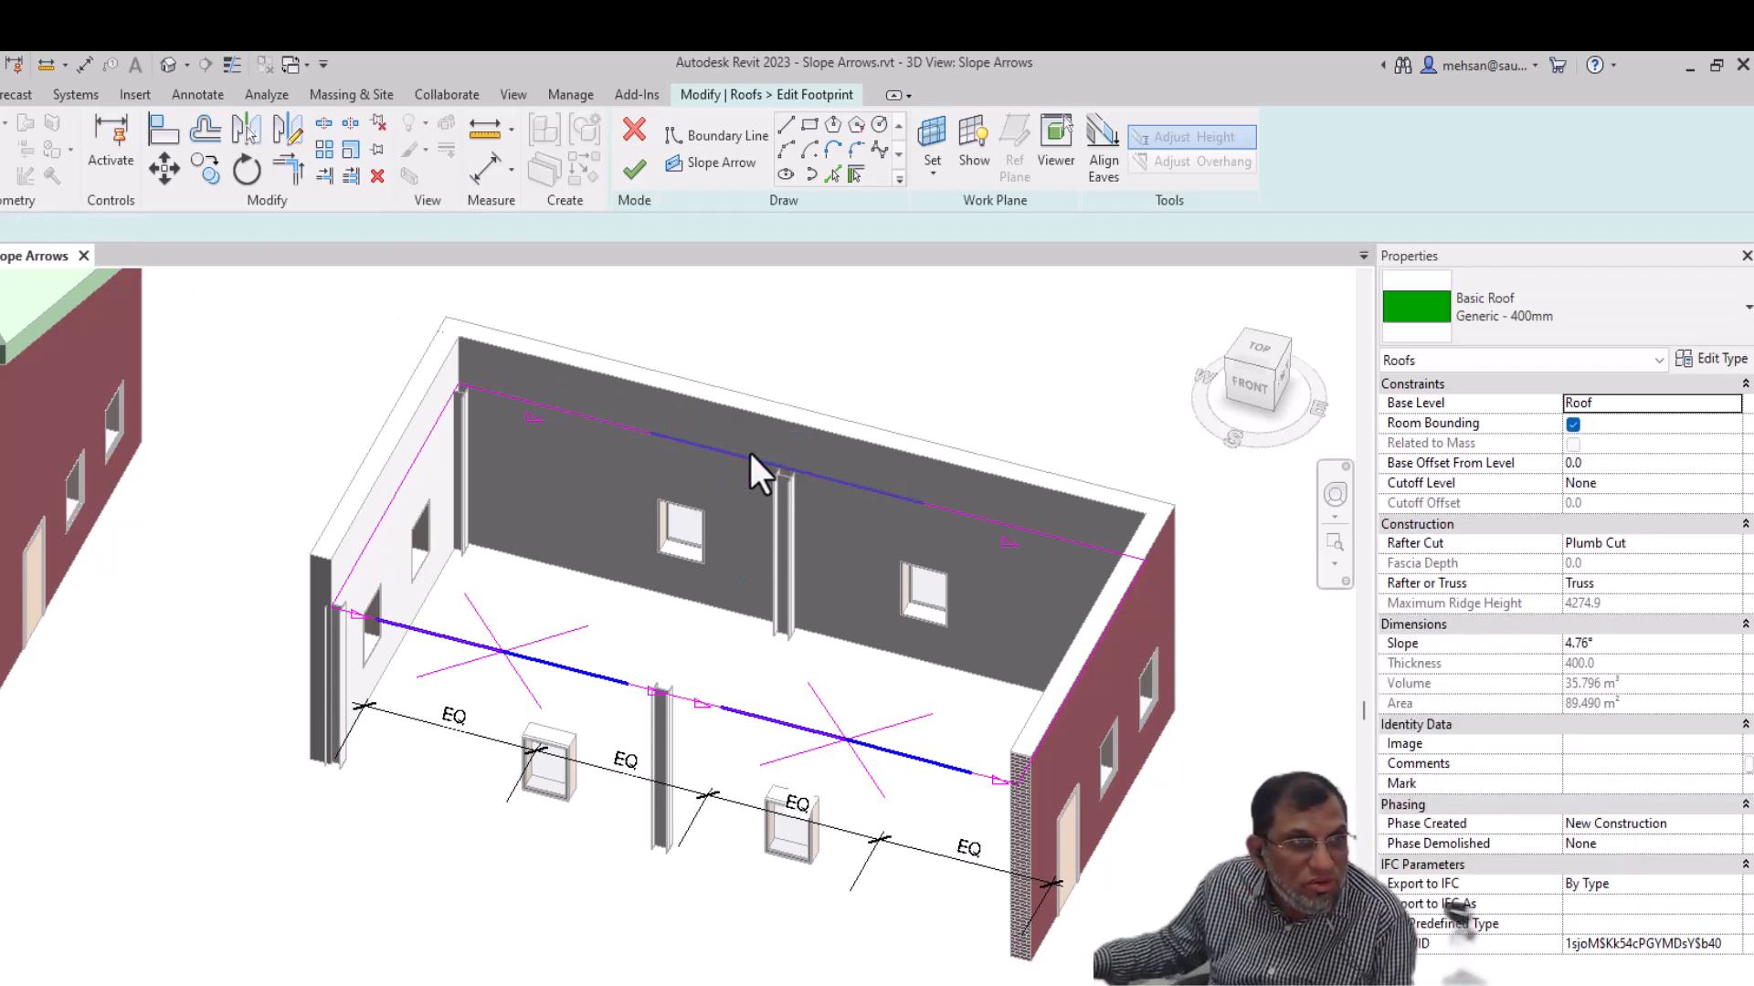
Step: Turn off Defines Slope for the middle back boundary segment and draw a slope arrow about 2686 mm long from its first end to its midpoint
click(749, 453)
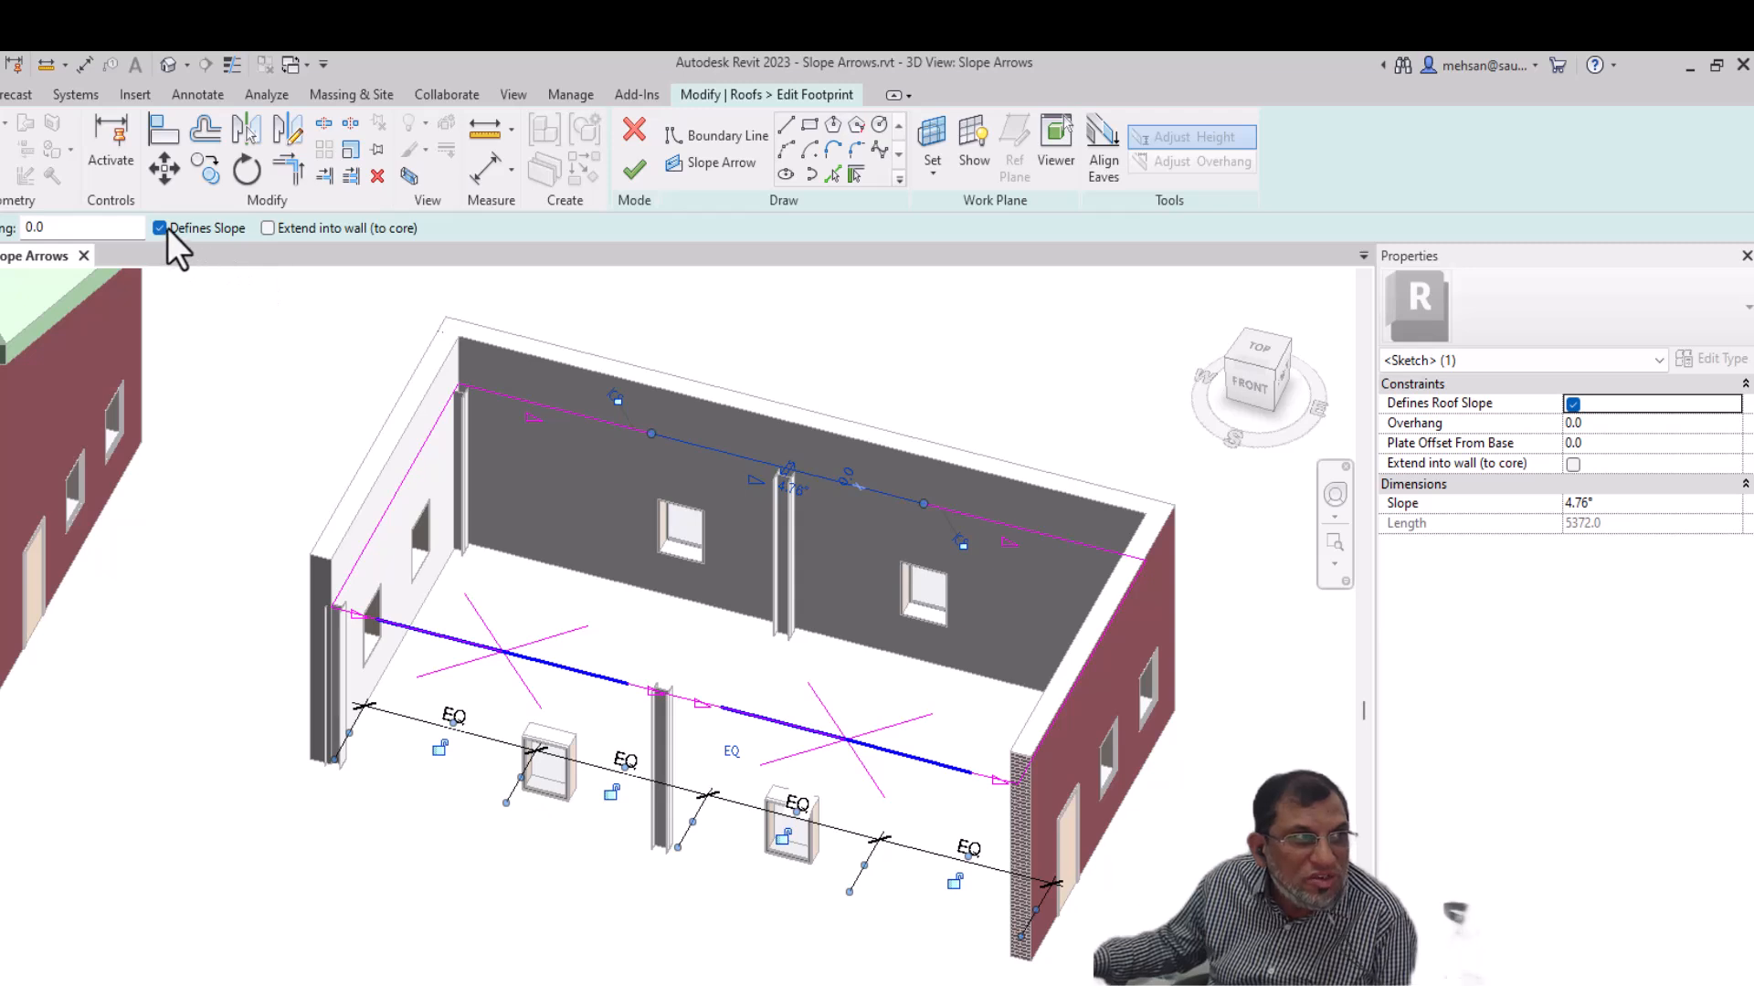
click(769, 486)
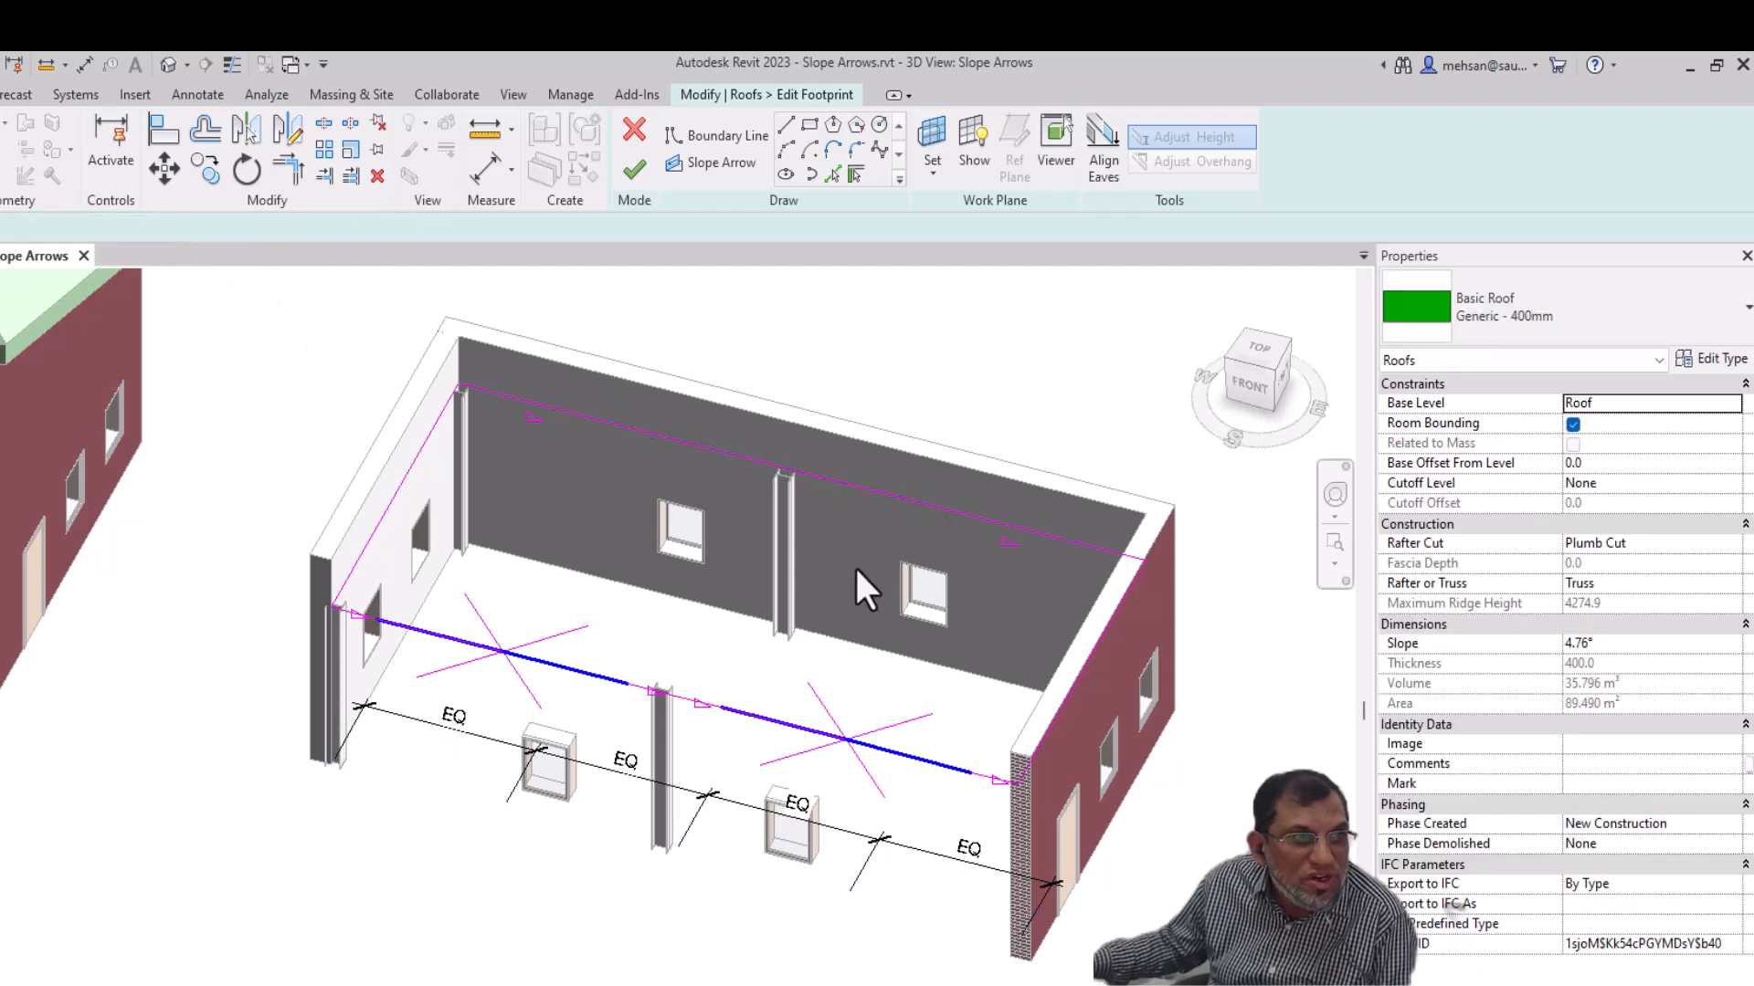
click(722, 163)
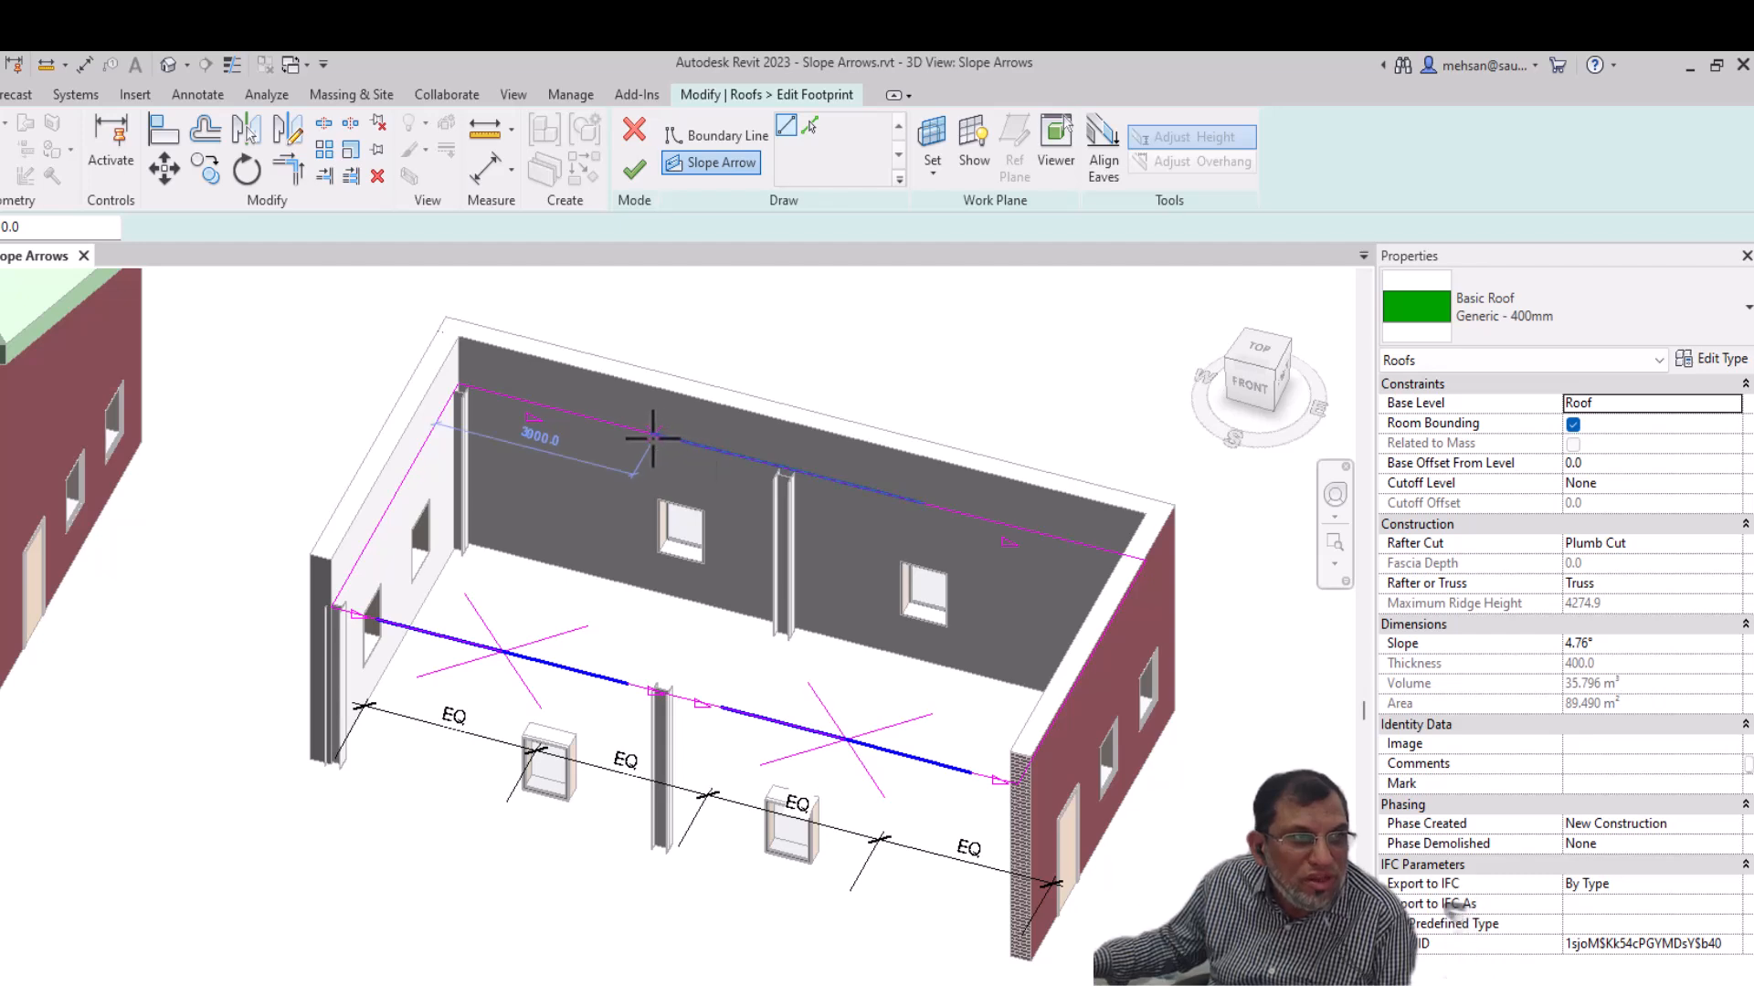
click(651, 436)
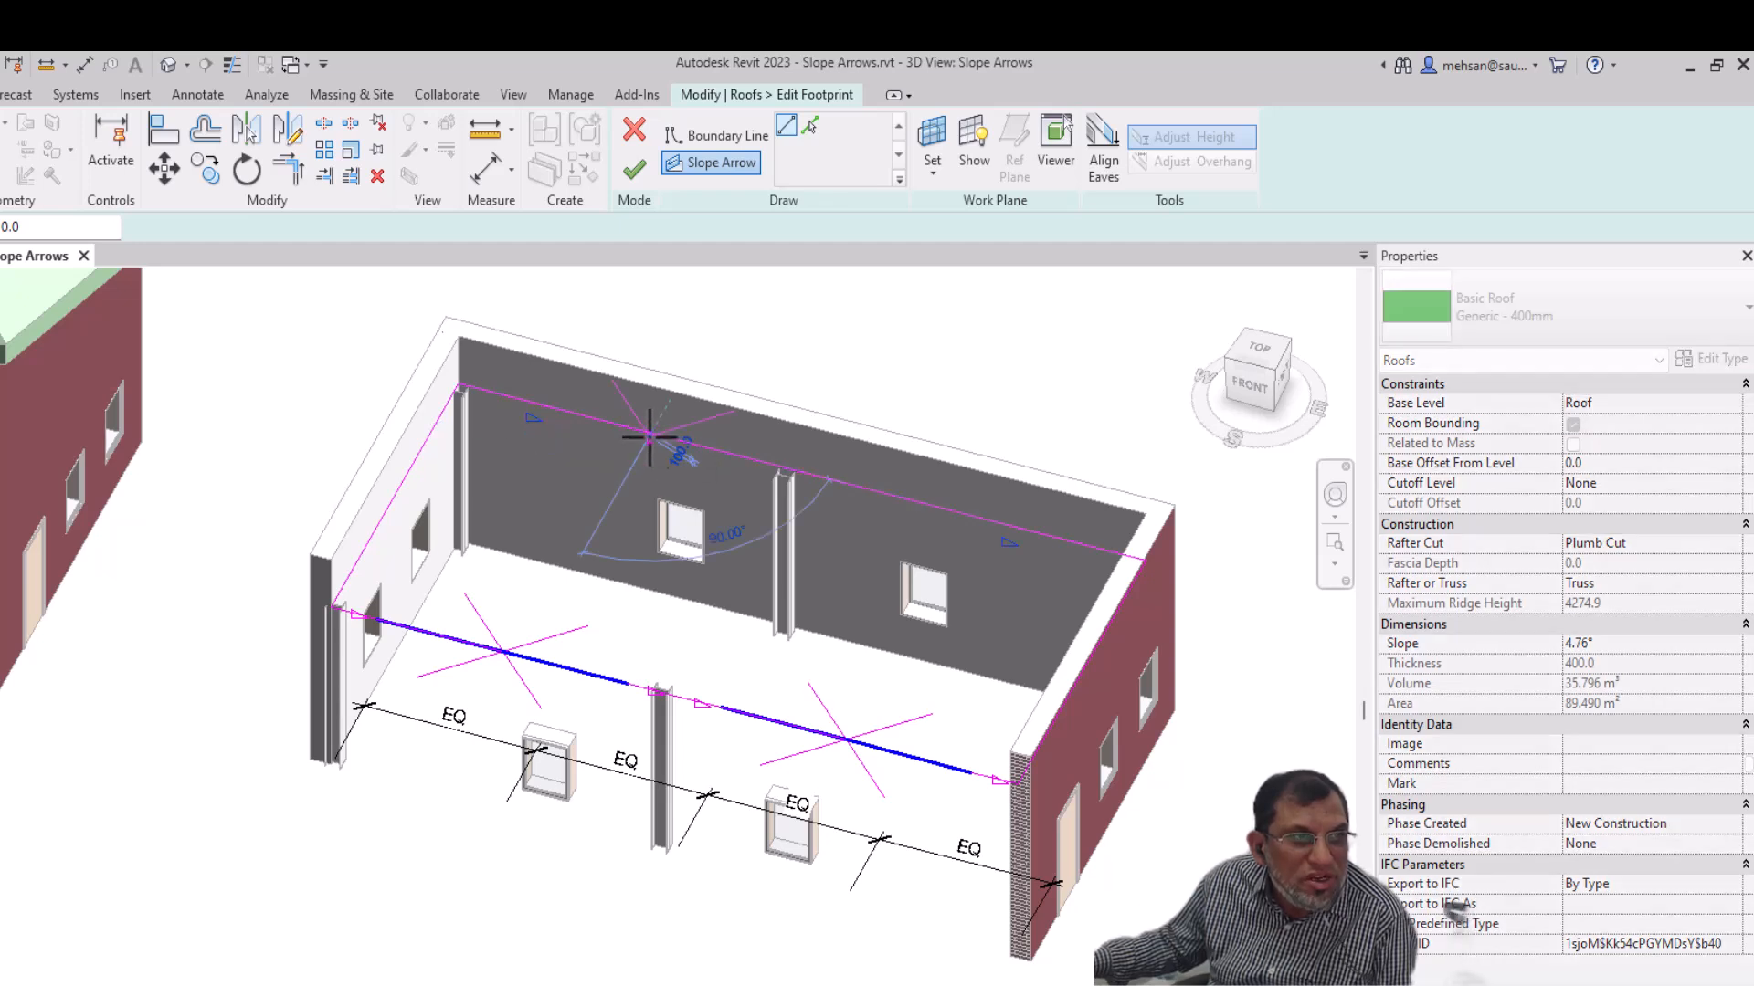
click(786, 465)
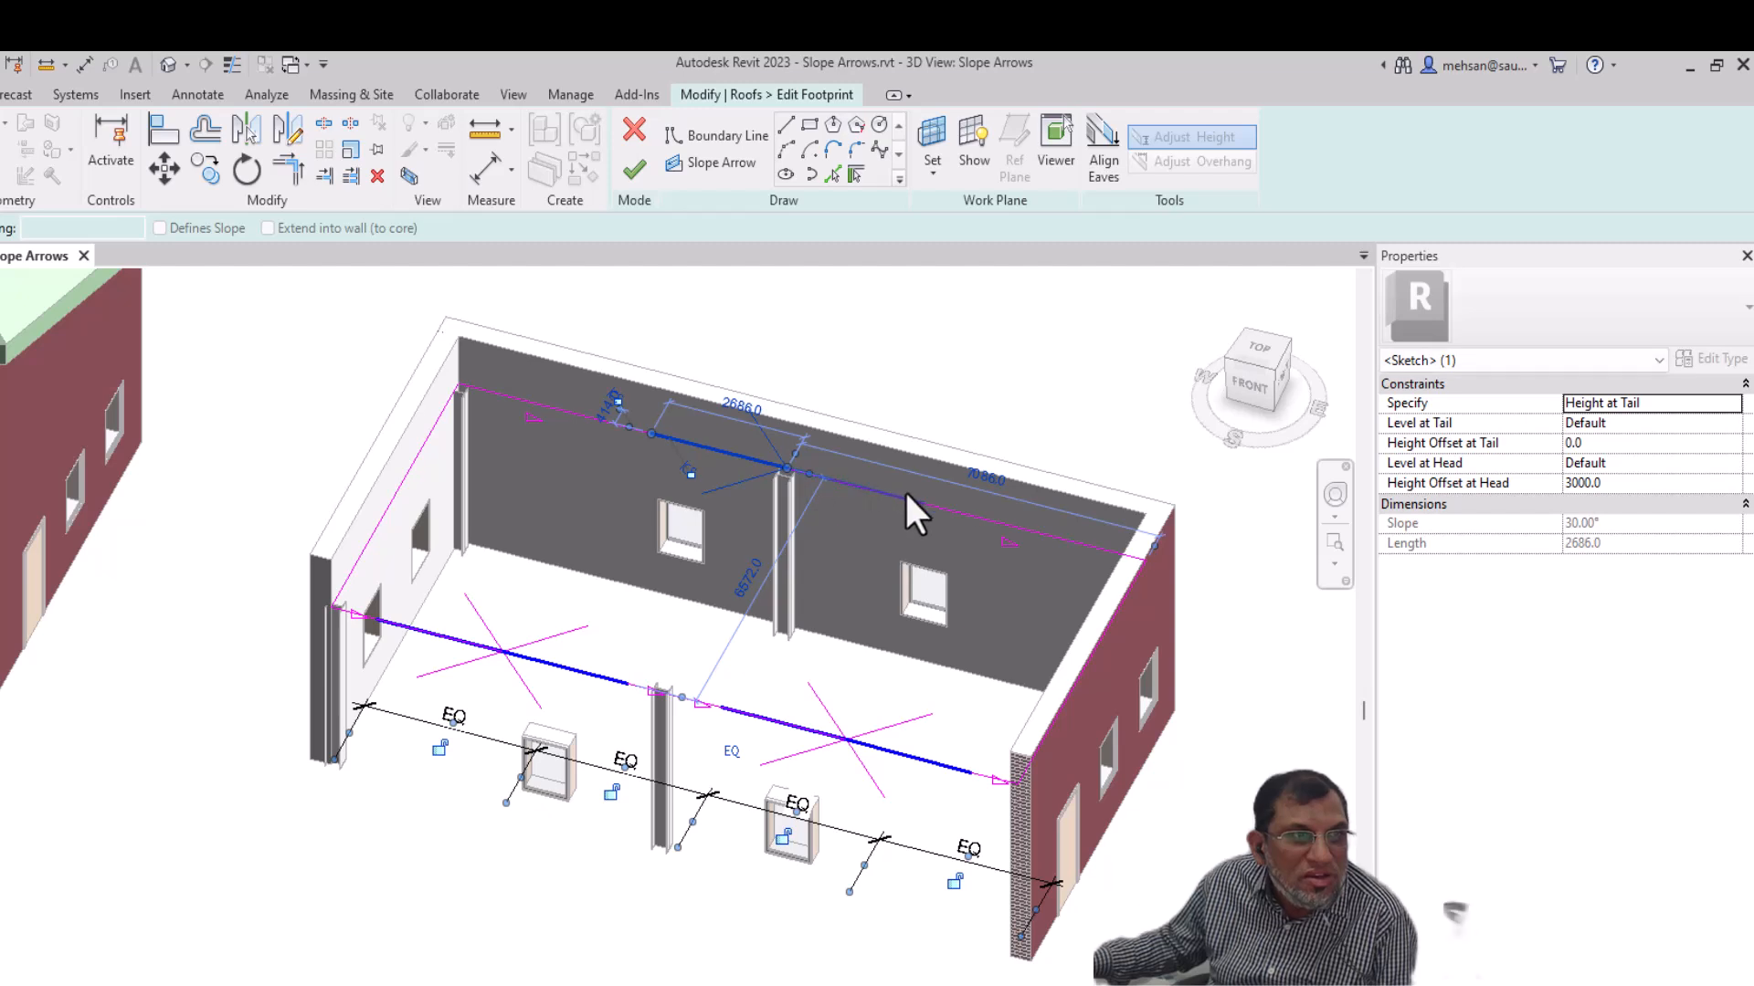
key(Escape)
Step: Mirror the new back slope arrow about a drawn axis perpendicular to the back boundary at the column
click(741, 489)
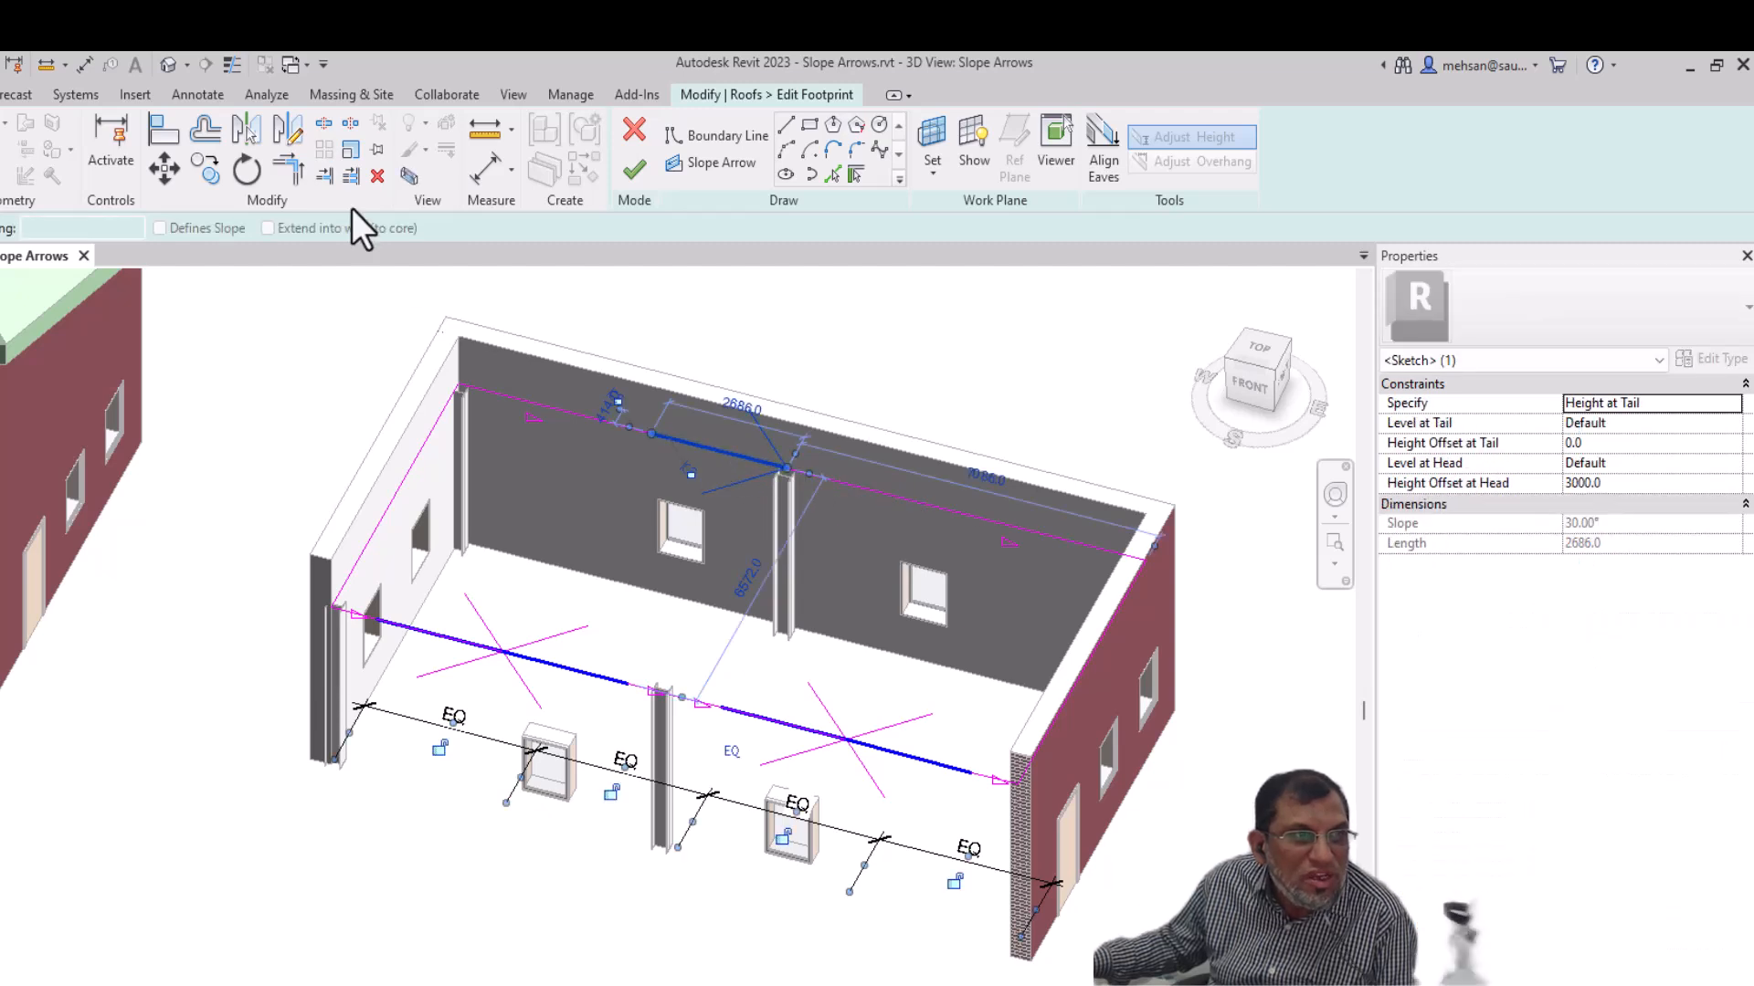
click(289, 131)
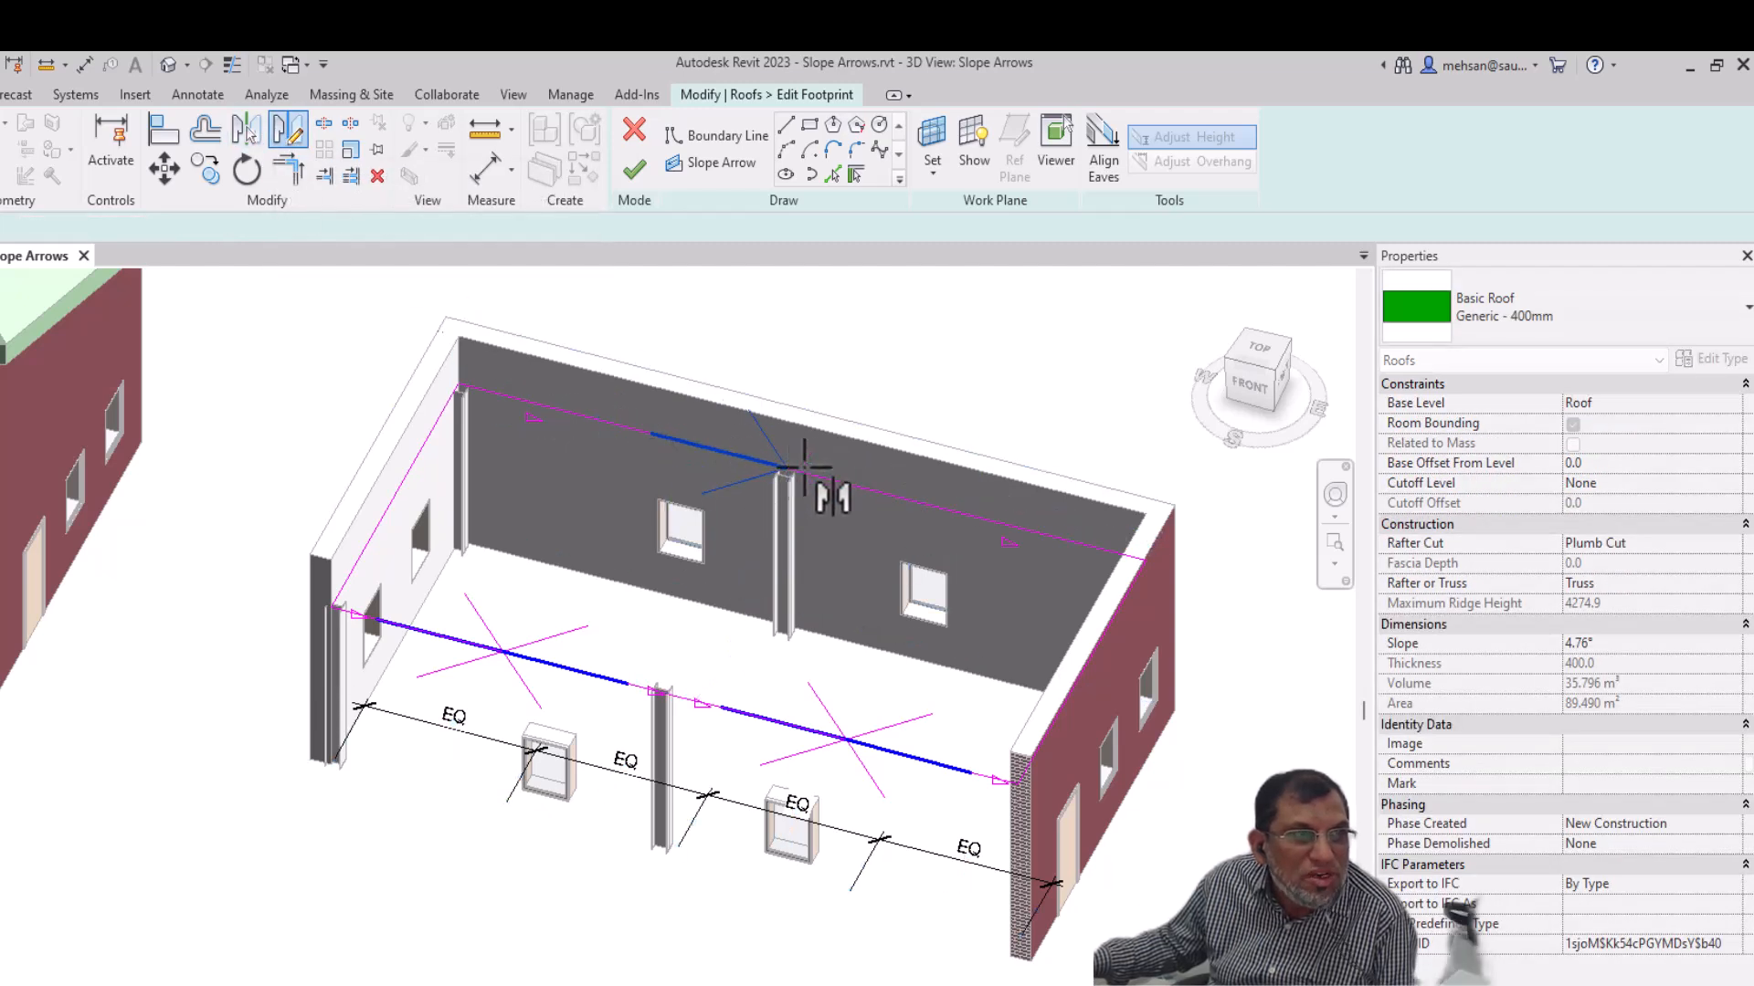
click(781, 470)
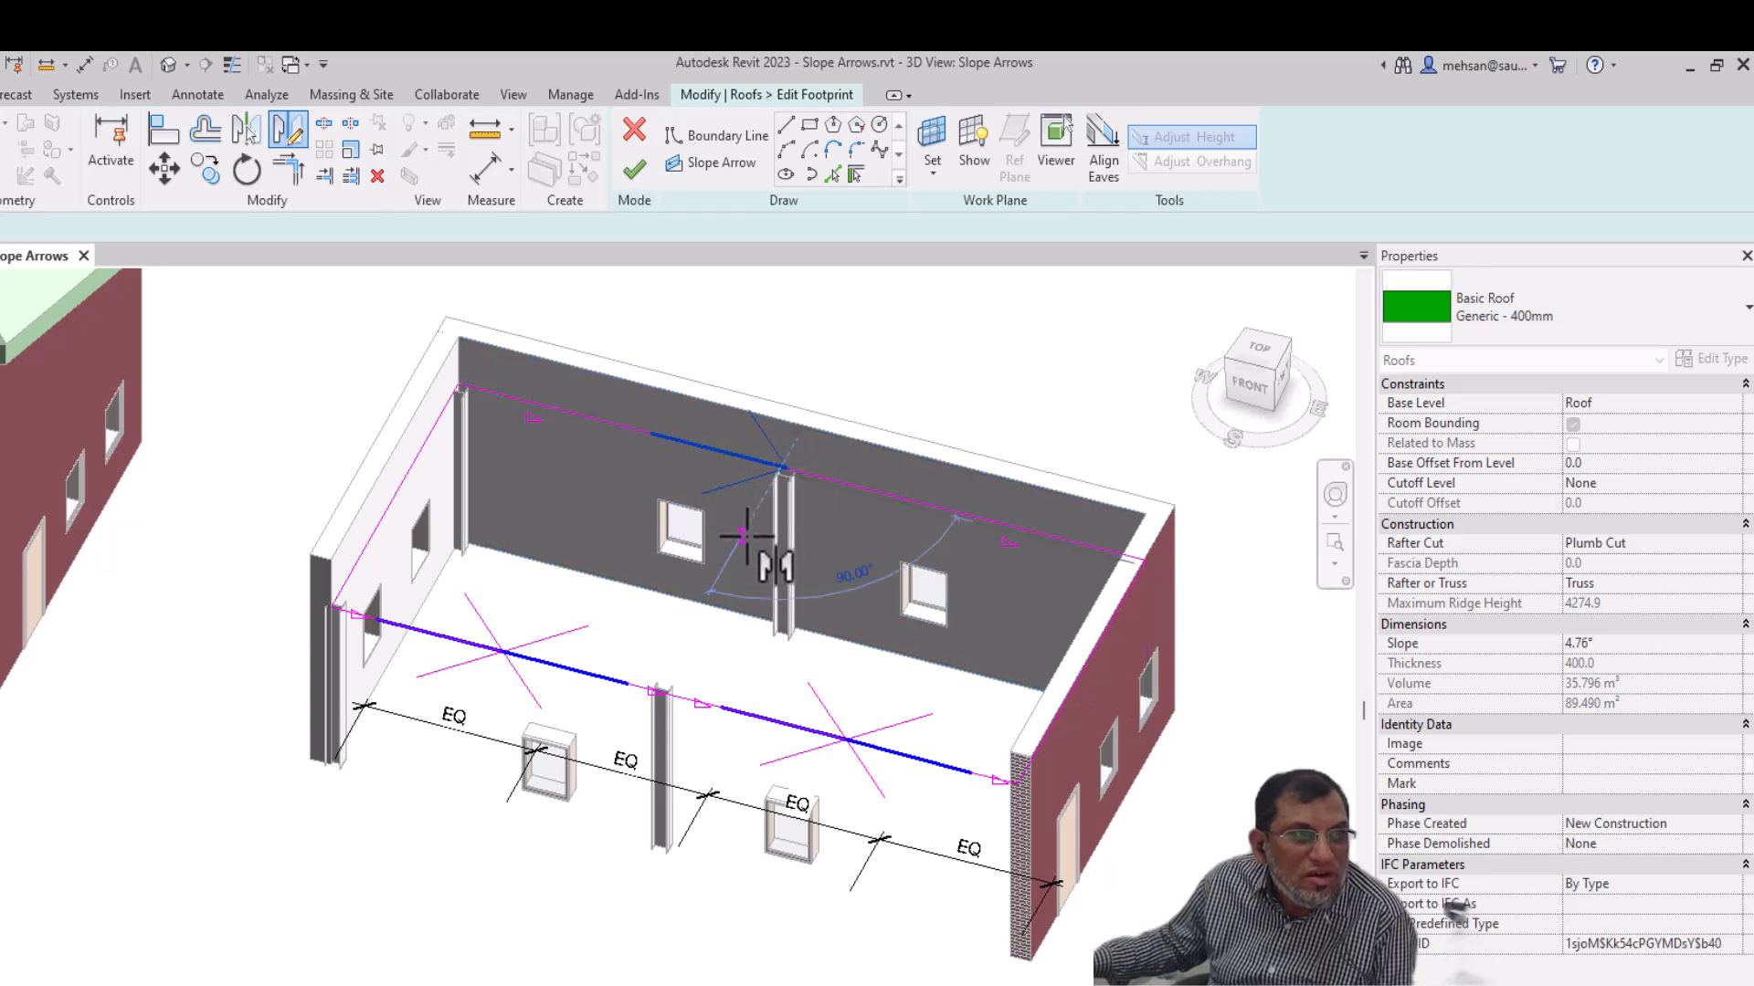
click(756, 559)
click(849, 569)
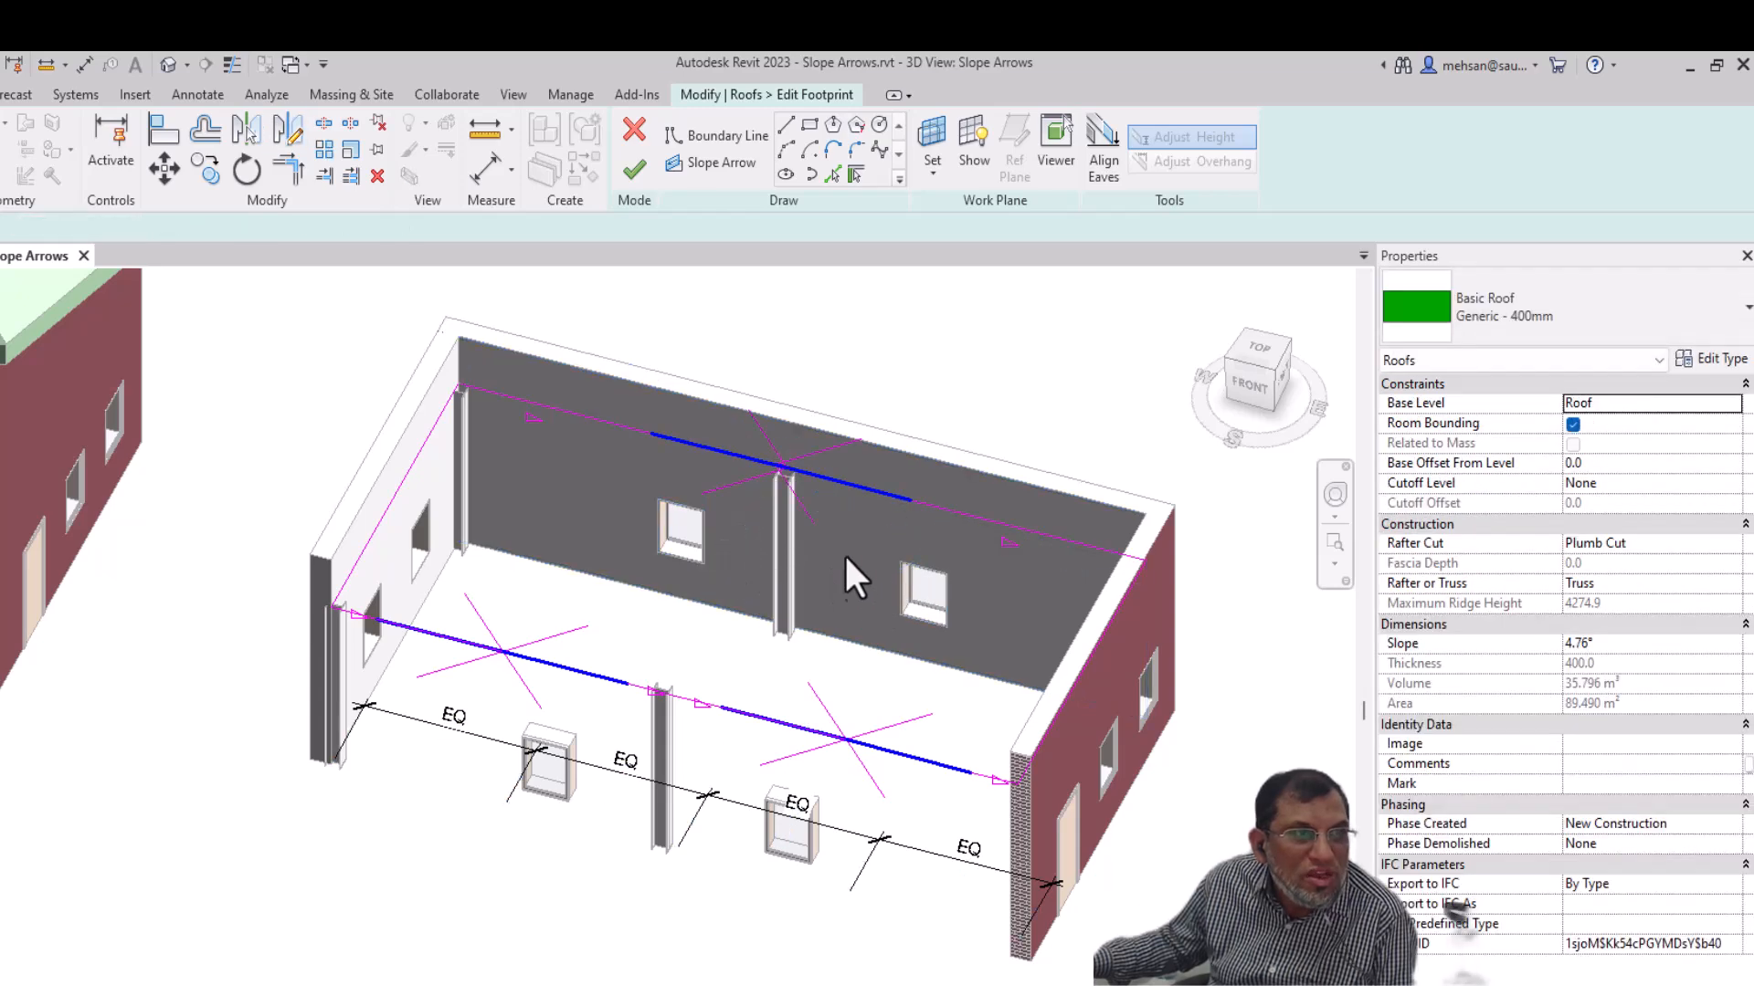
Step: Shorten the original back slope arrow to about 2449 mm so its head meets the mirrored arrow's head at the column
scroll(786, 507, up, 5)
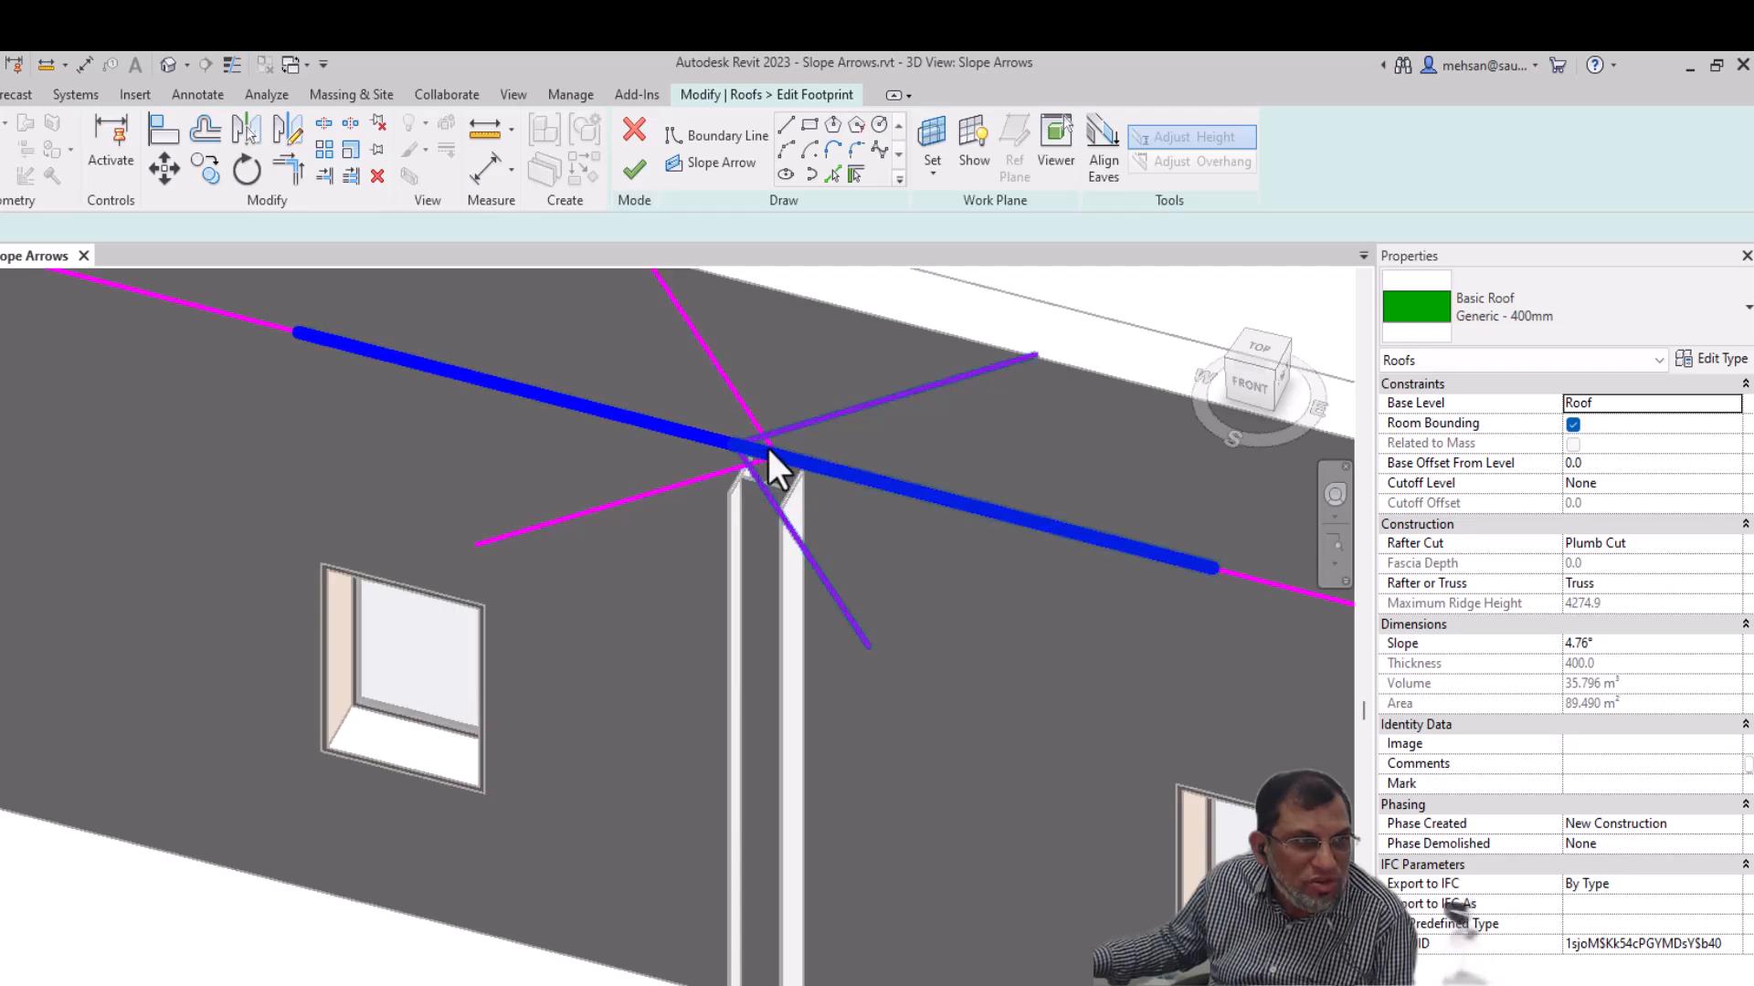
click(755, 429)
mouse_move(776, 451)
mouse_down()
mouse_move(743, 452)
mouse_move(767, 484)
mouse_up()
key(Escape)
scroll(881, 461, down, 6)
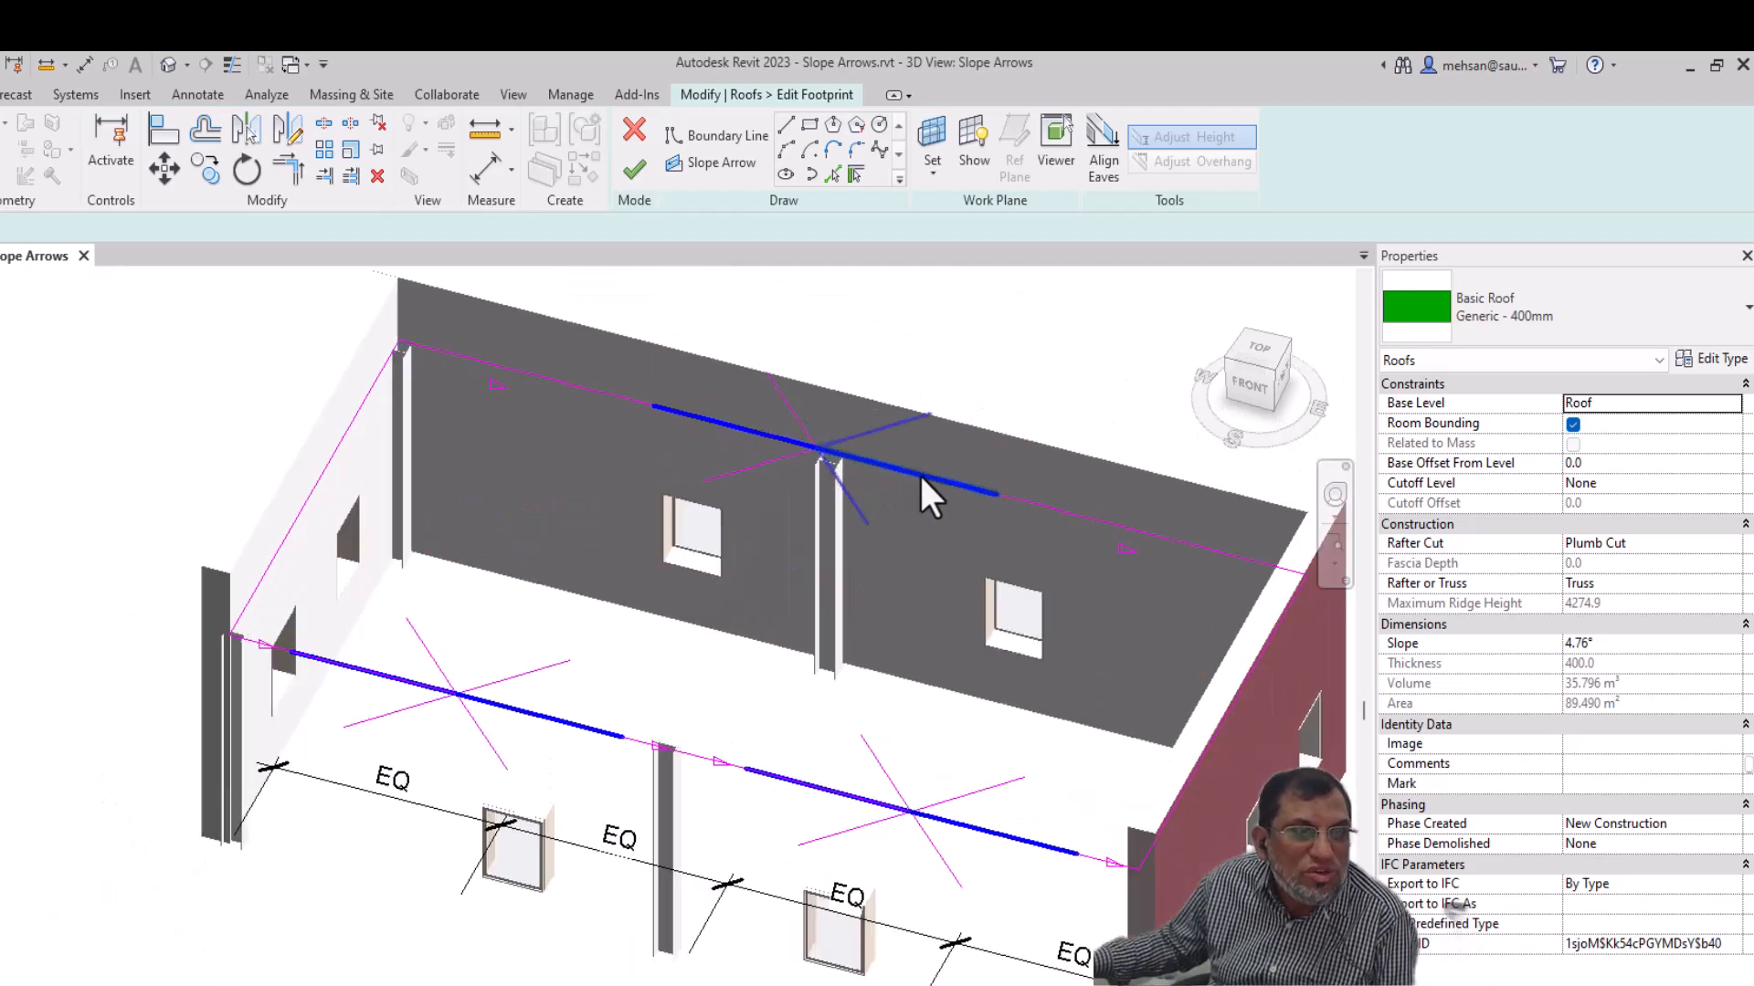
Step: Set Height Offset at Head to 250 for both slope arrows on the back boundary
click(911, 469)
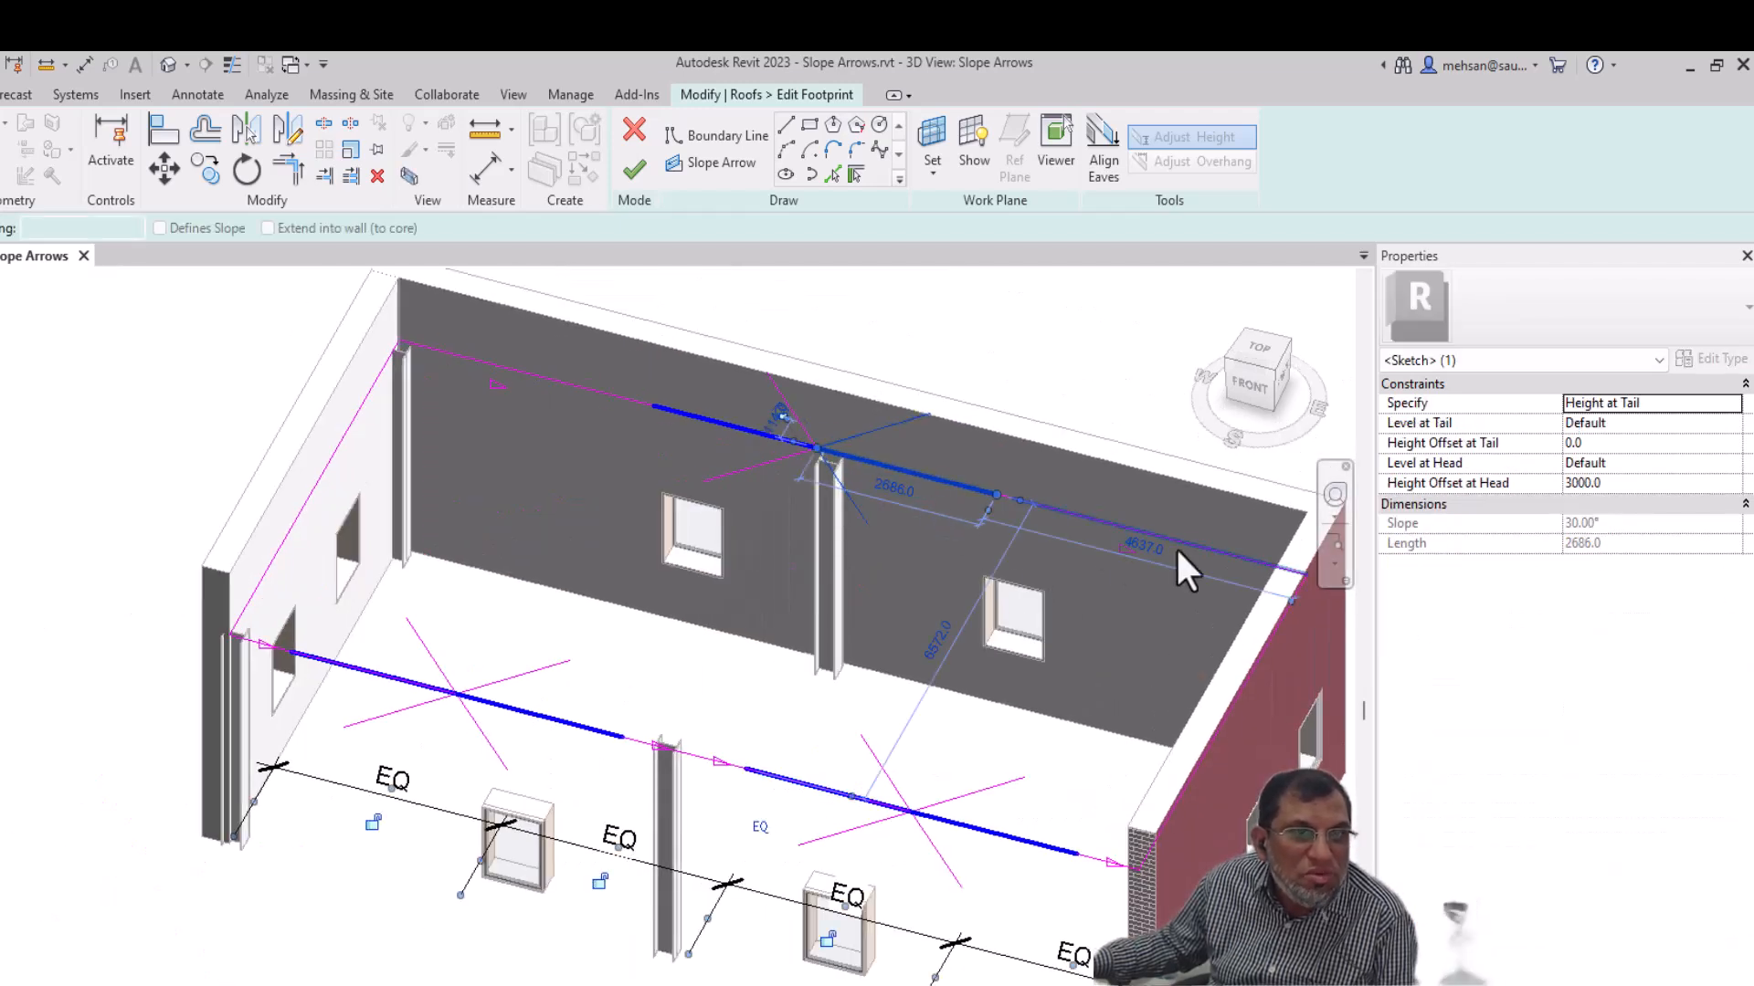
click(1618, 481)
text(250)
click(1617, 463)
key(ctrl+z)
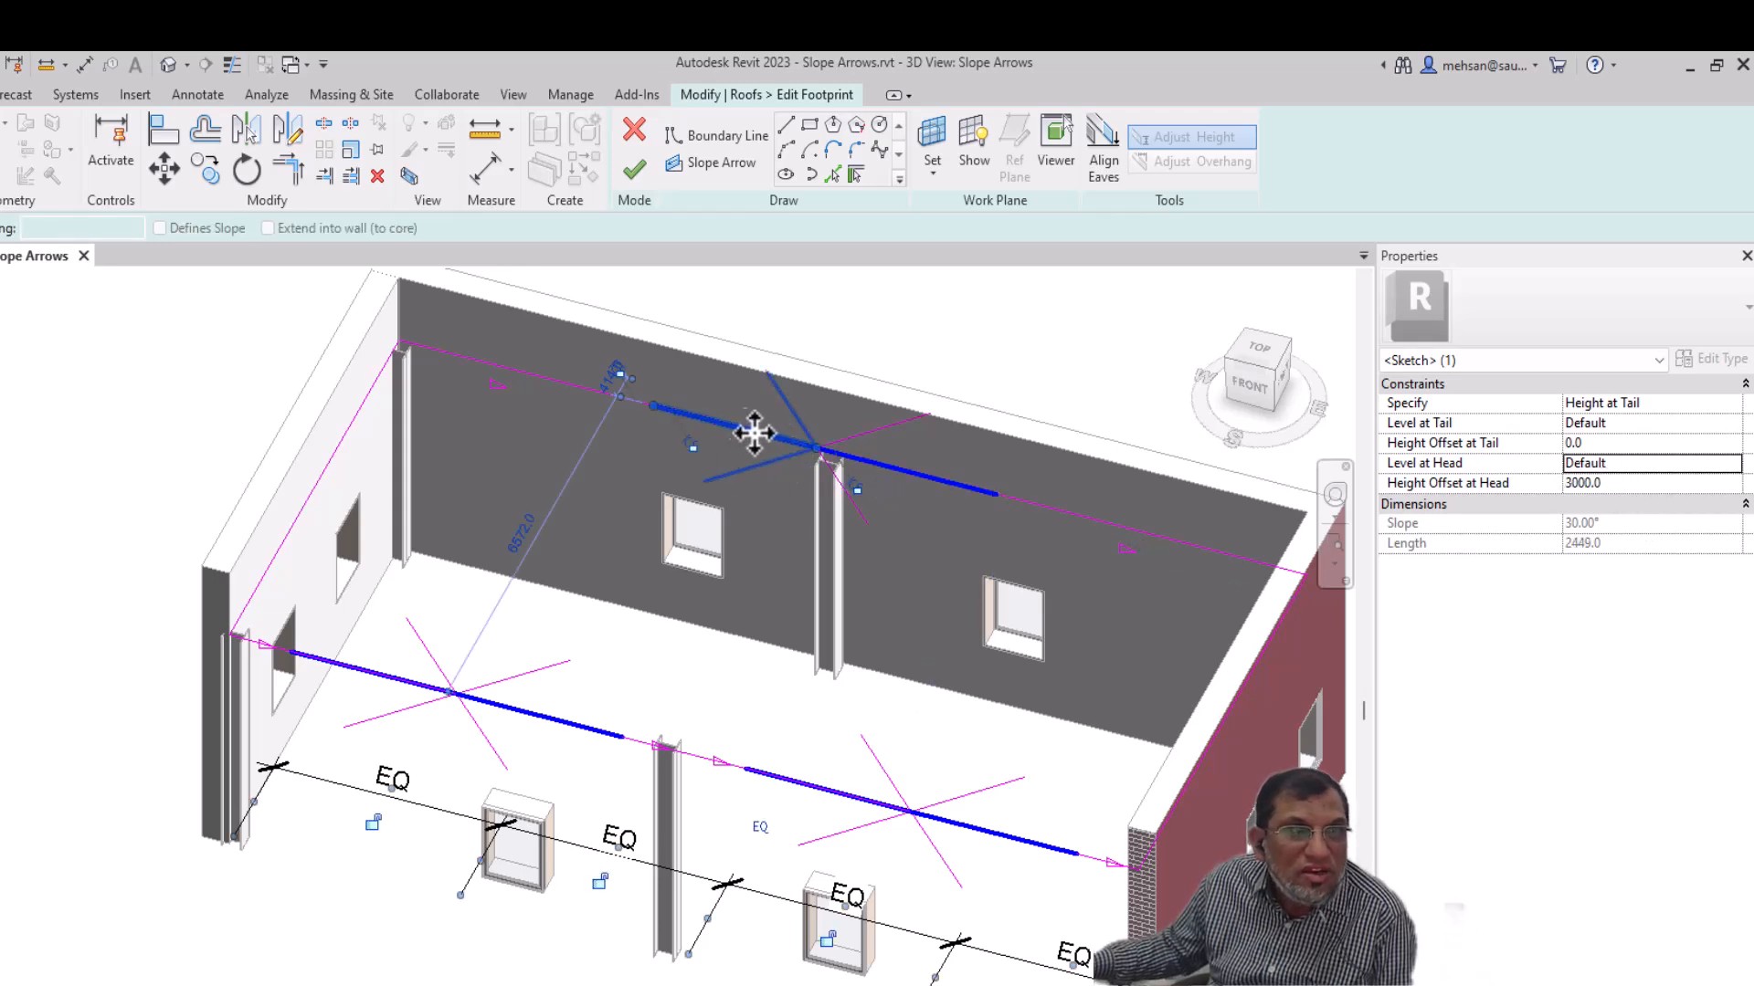
click(1622, 482)
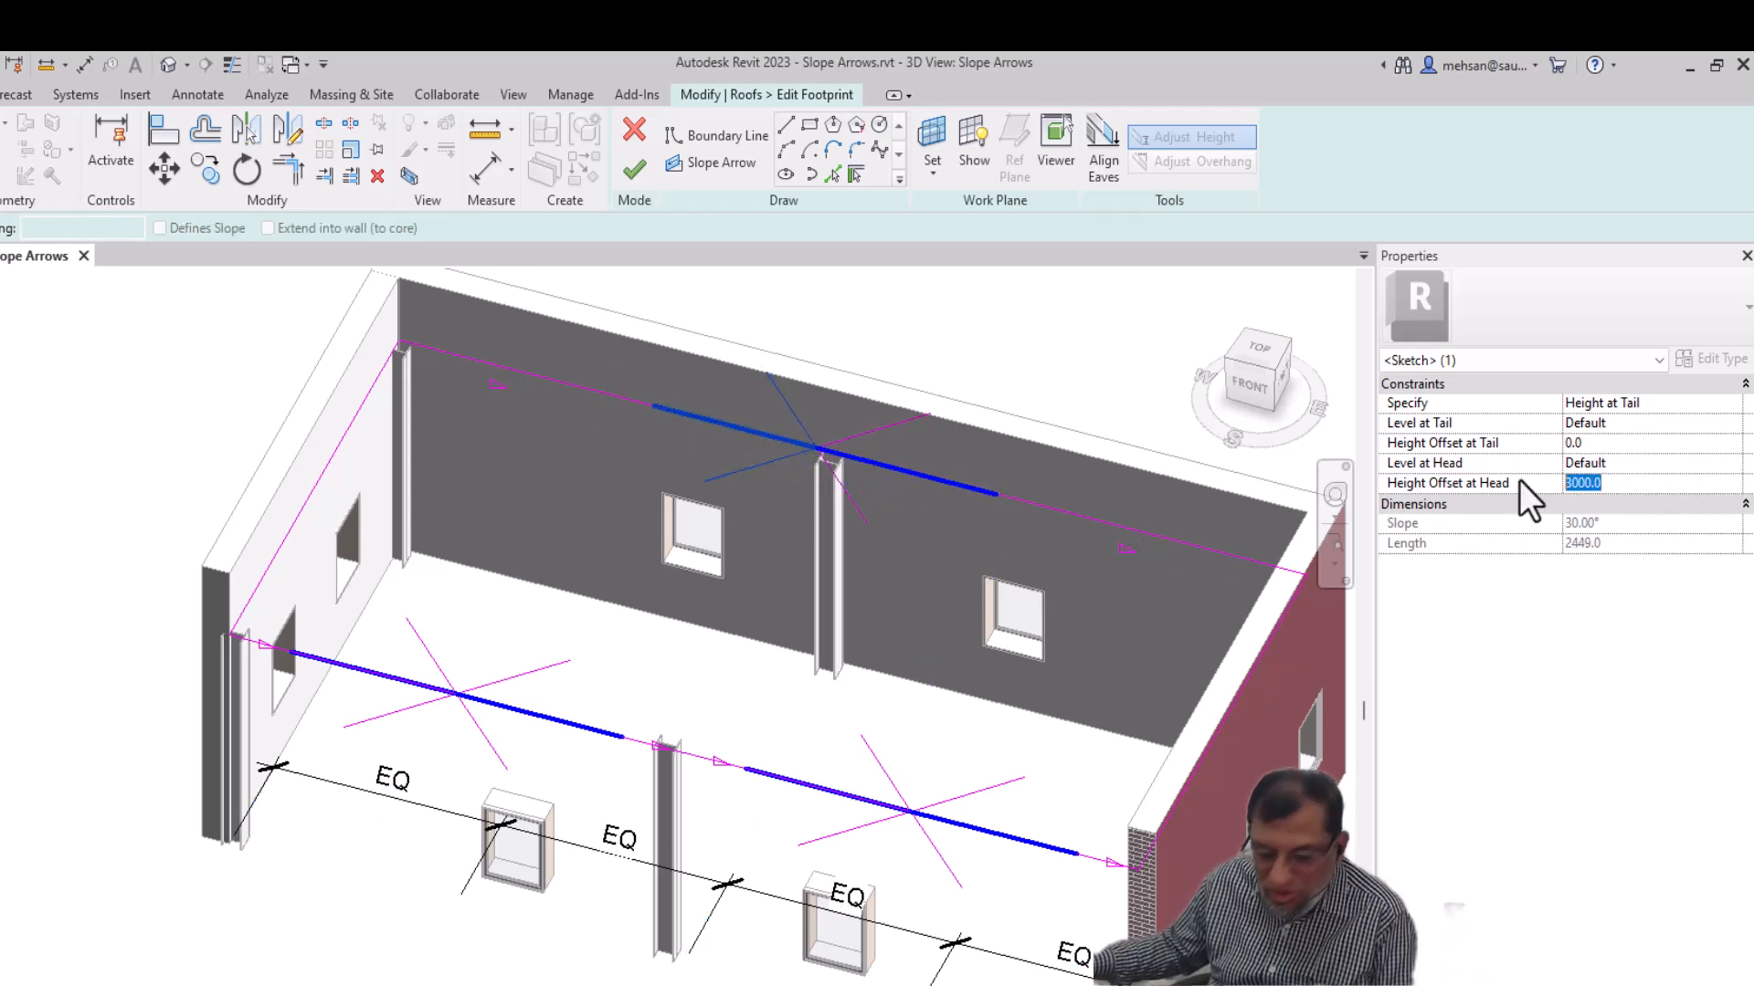
text(250)
key(Return)
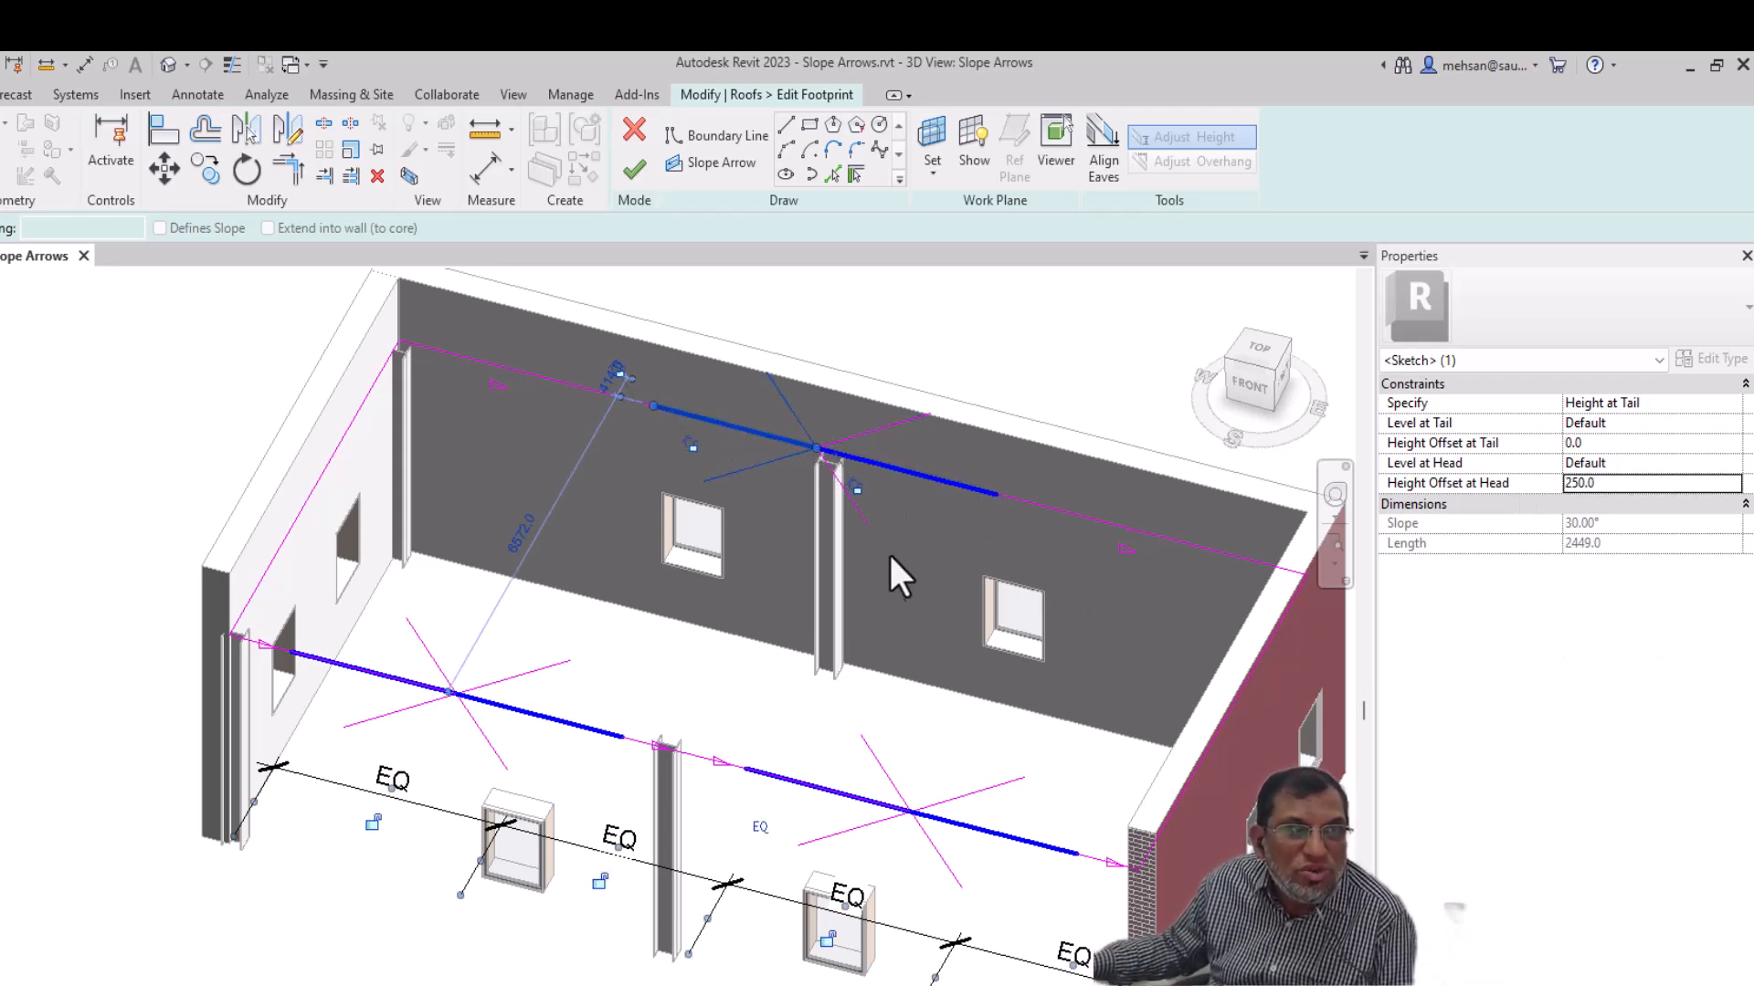
Step: Finish the long building's roof footprint edit and clear the selection
scroll(885, 562, down, 4)
scroll(984, 431, up, 1)
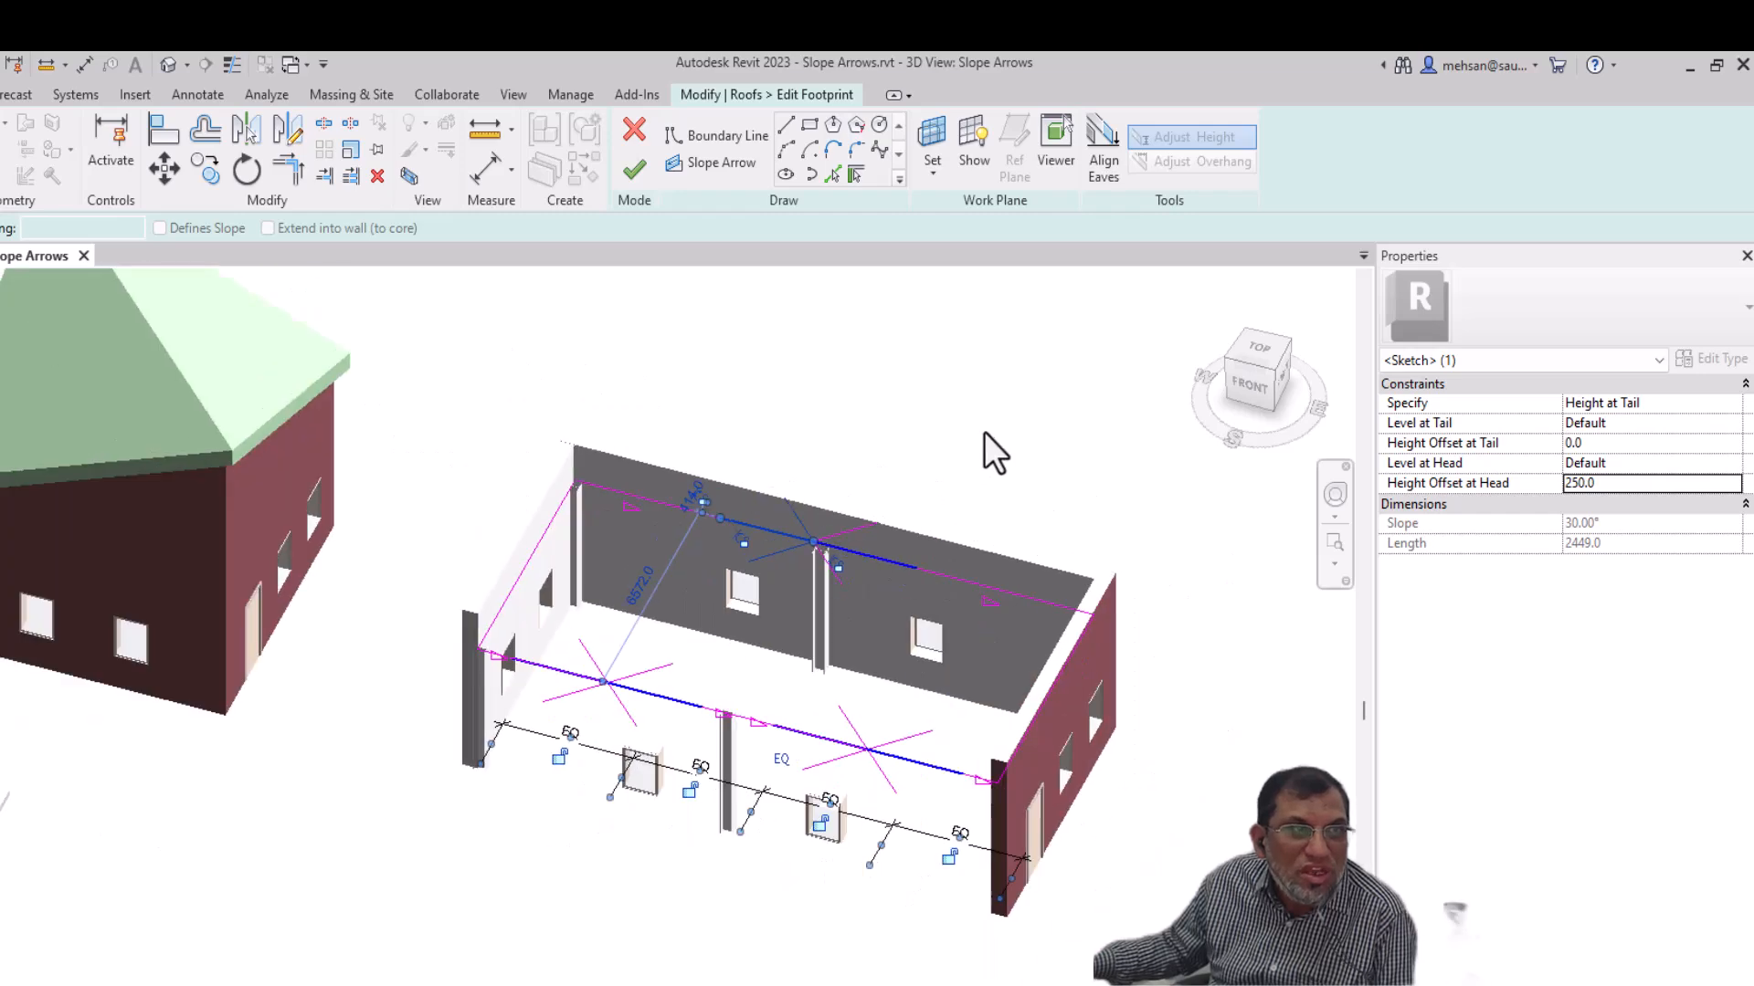
click(633, 170)
key(Escape)
Step: Hide the long building's back wall in the 3D view to expose the roof's back edge
scroll(804, 566, up, 1)
shift+middle_drag(804, 570, 737, 600)
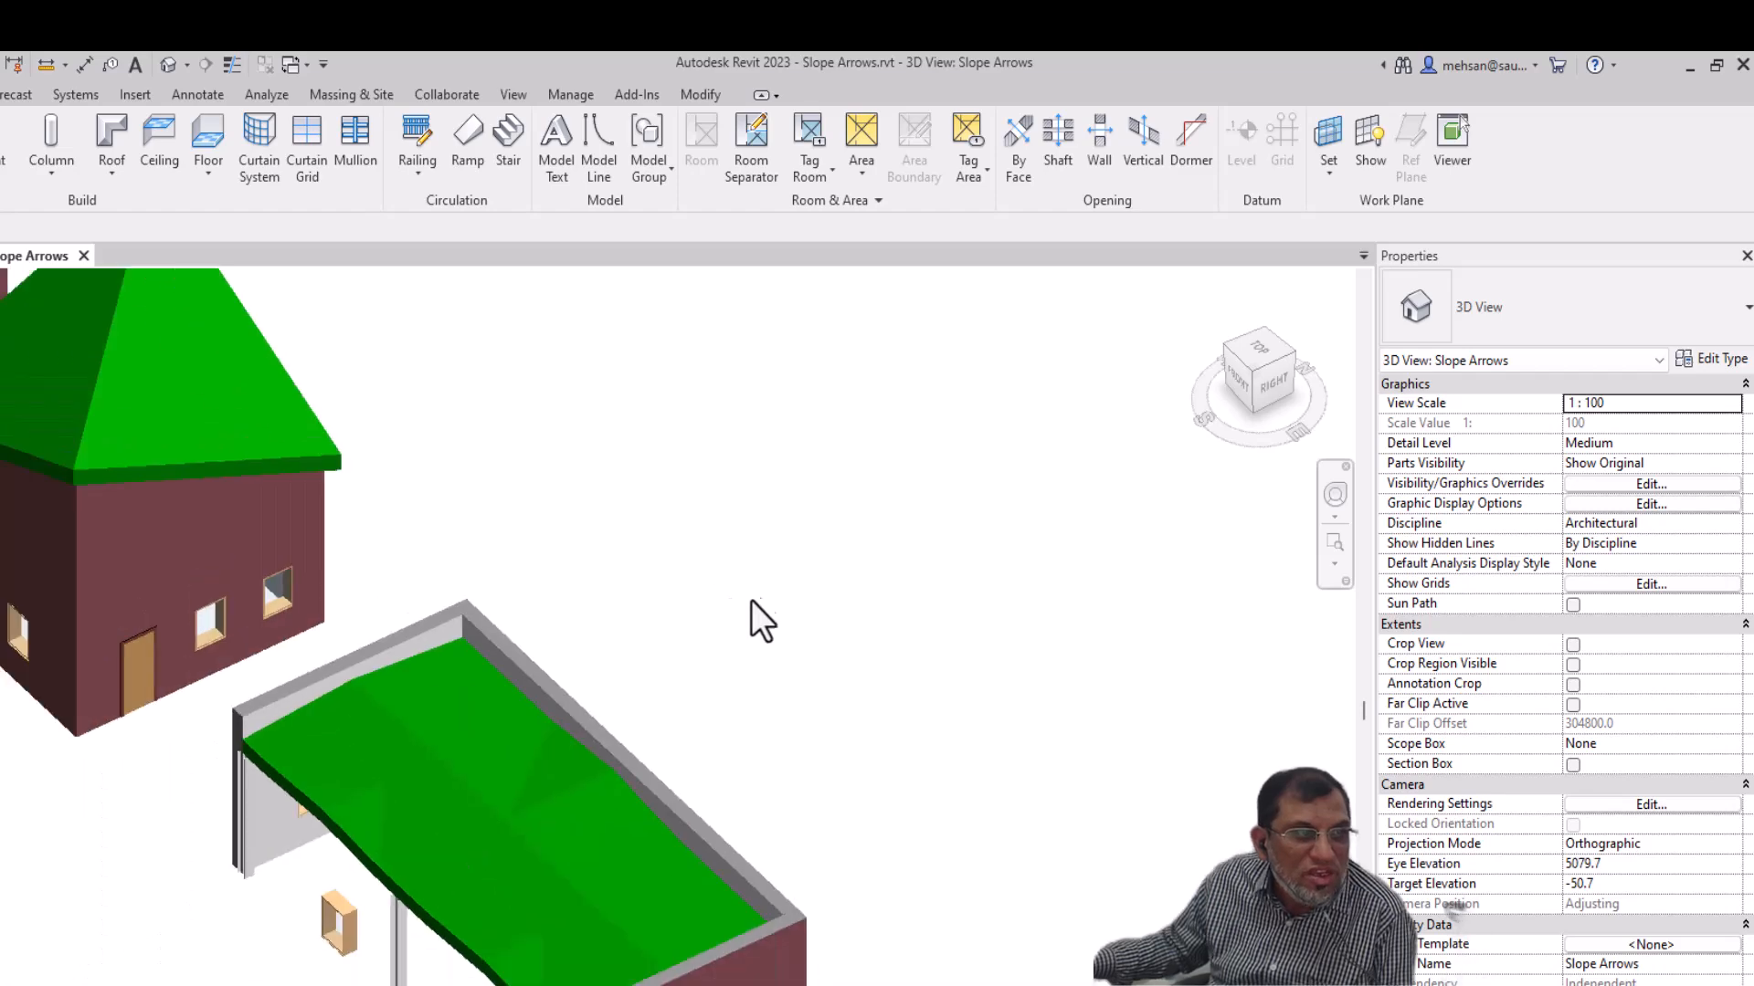
scroll(781, 680, down, 4)
shift+middle_drag(803, 783, 378, 701)
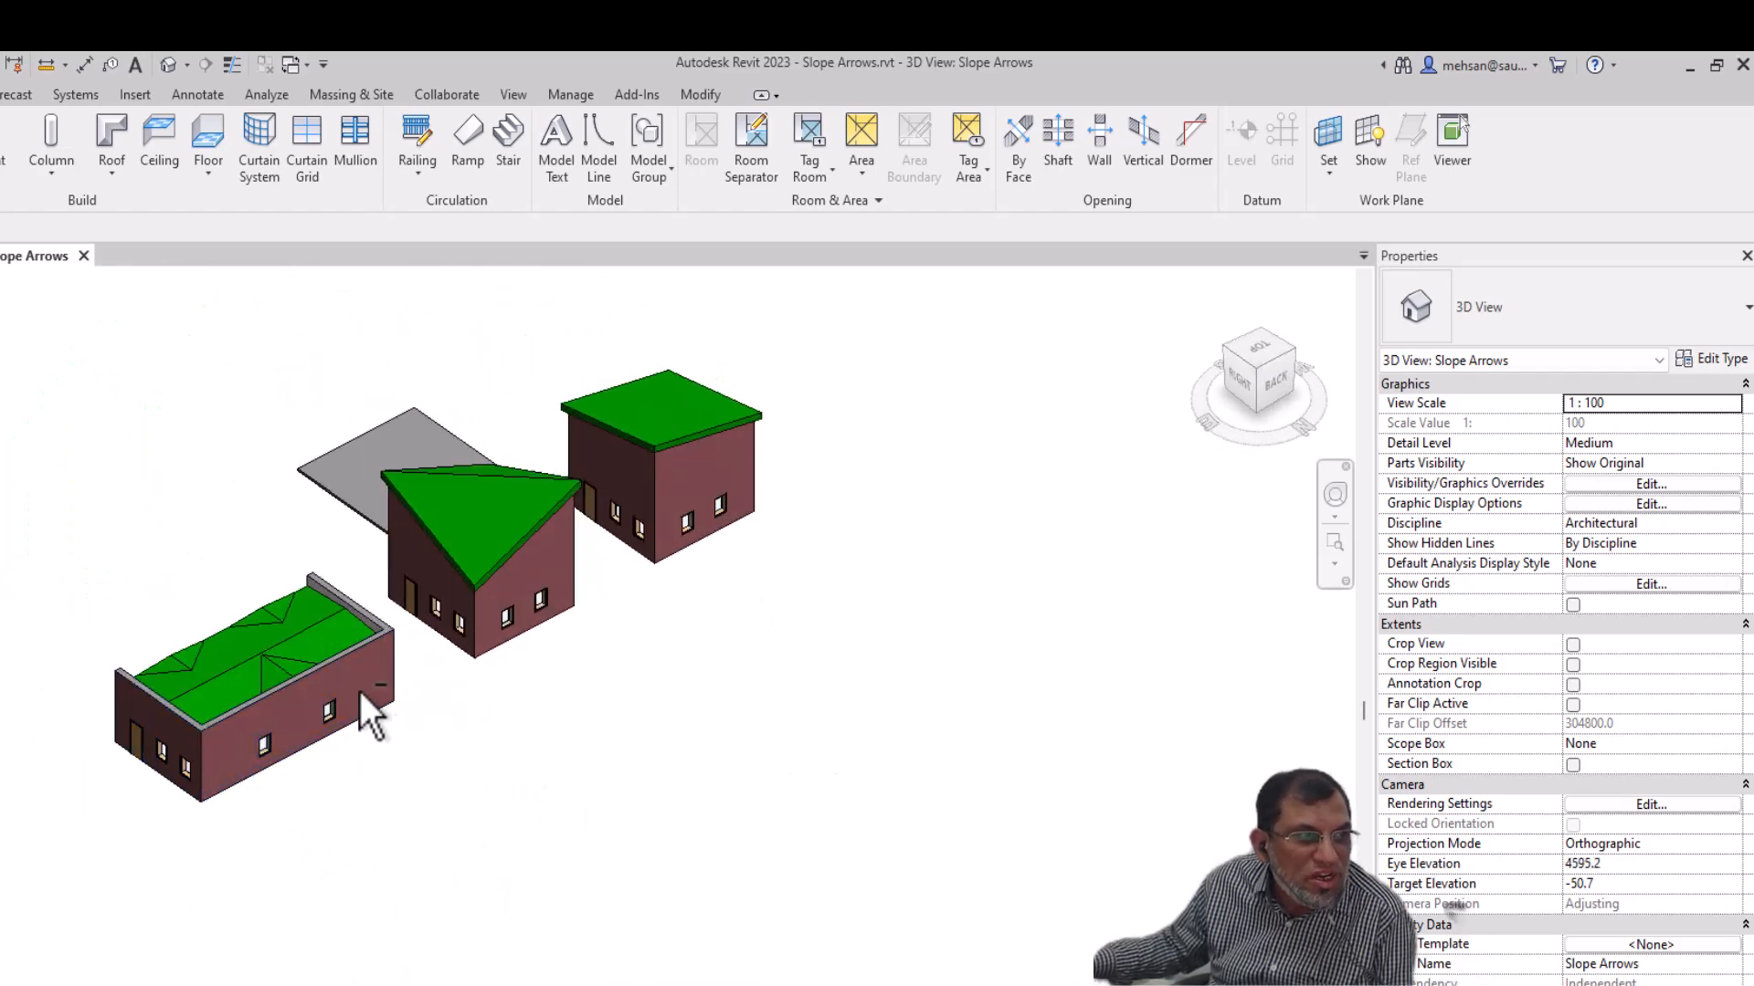
scroll(267, 672, up, 2)
scroll(238, 696, down, 2)
scroll(292, 716, up, 5)
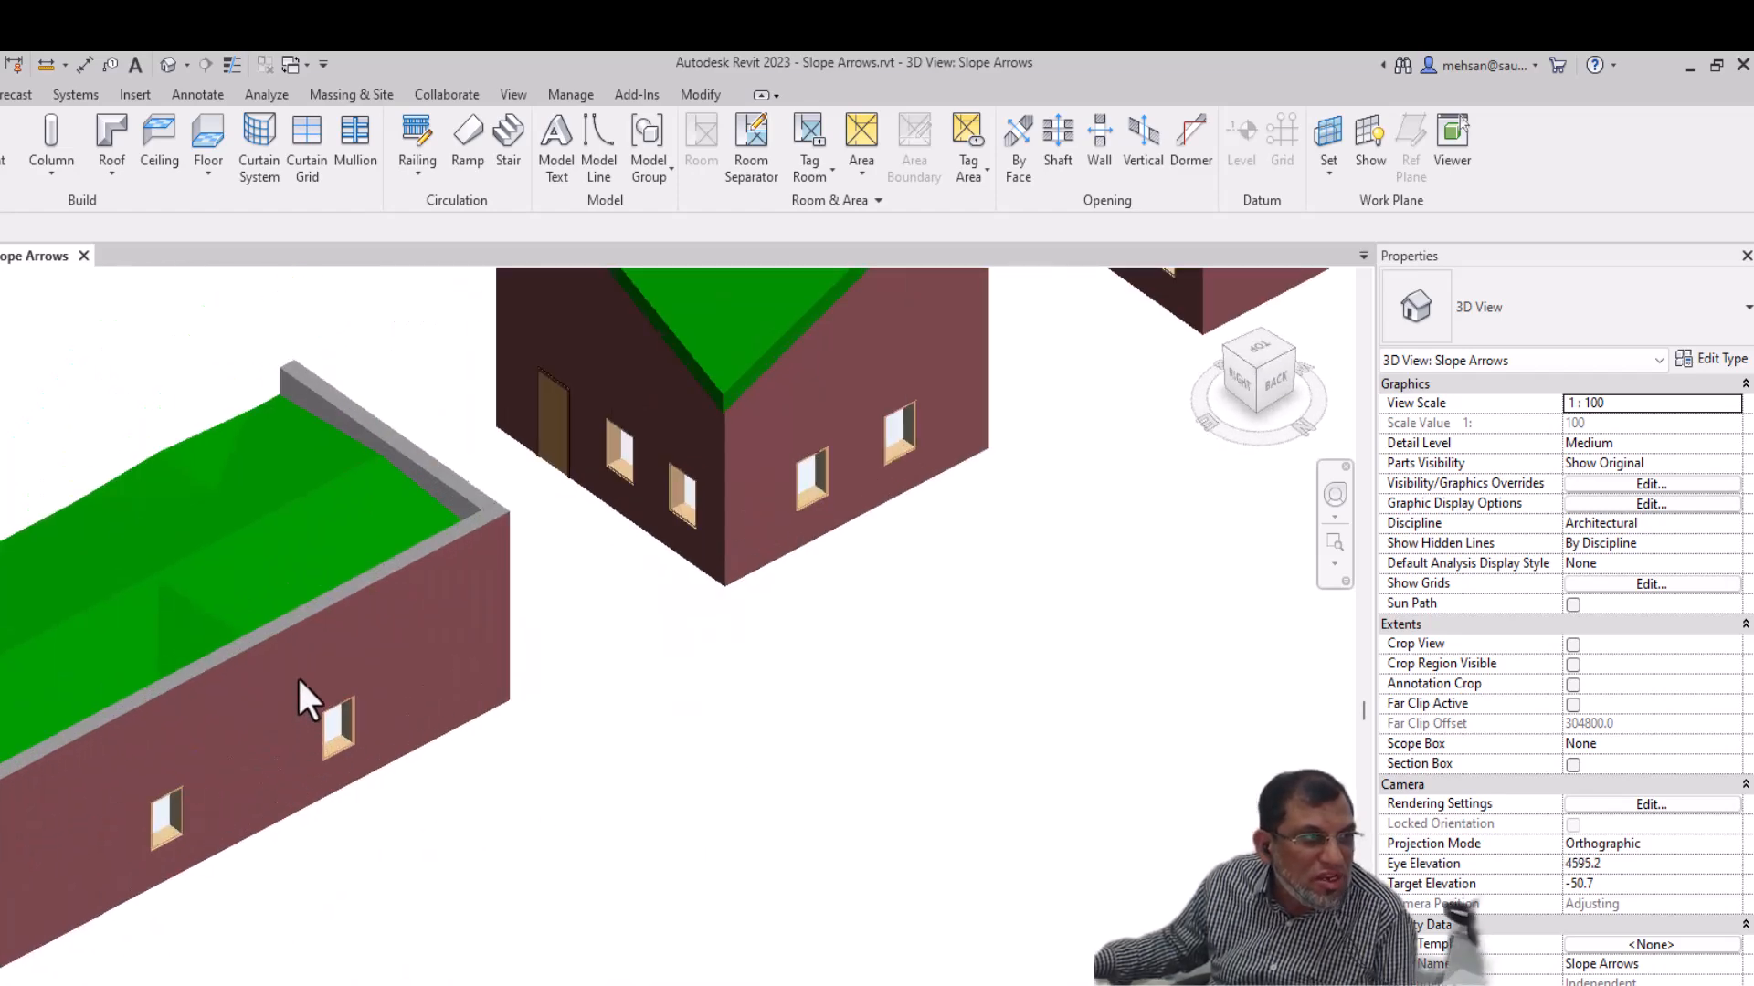
click(365, 610)
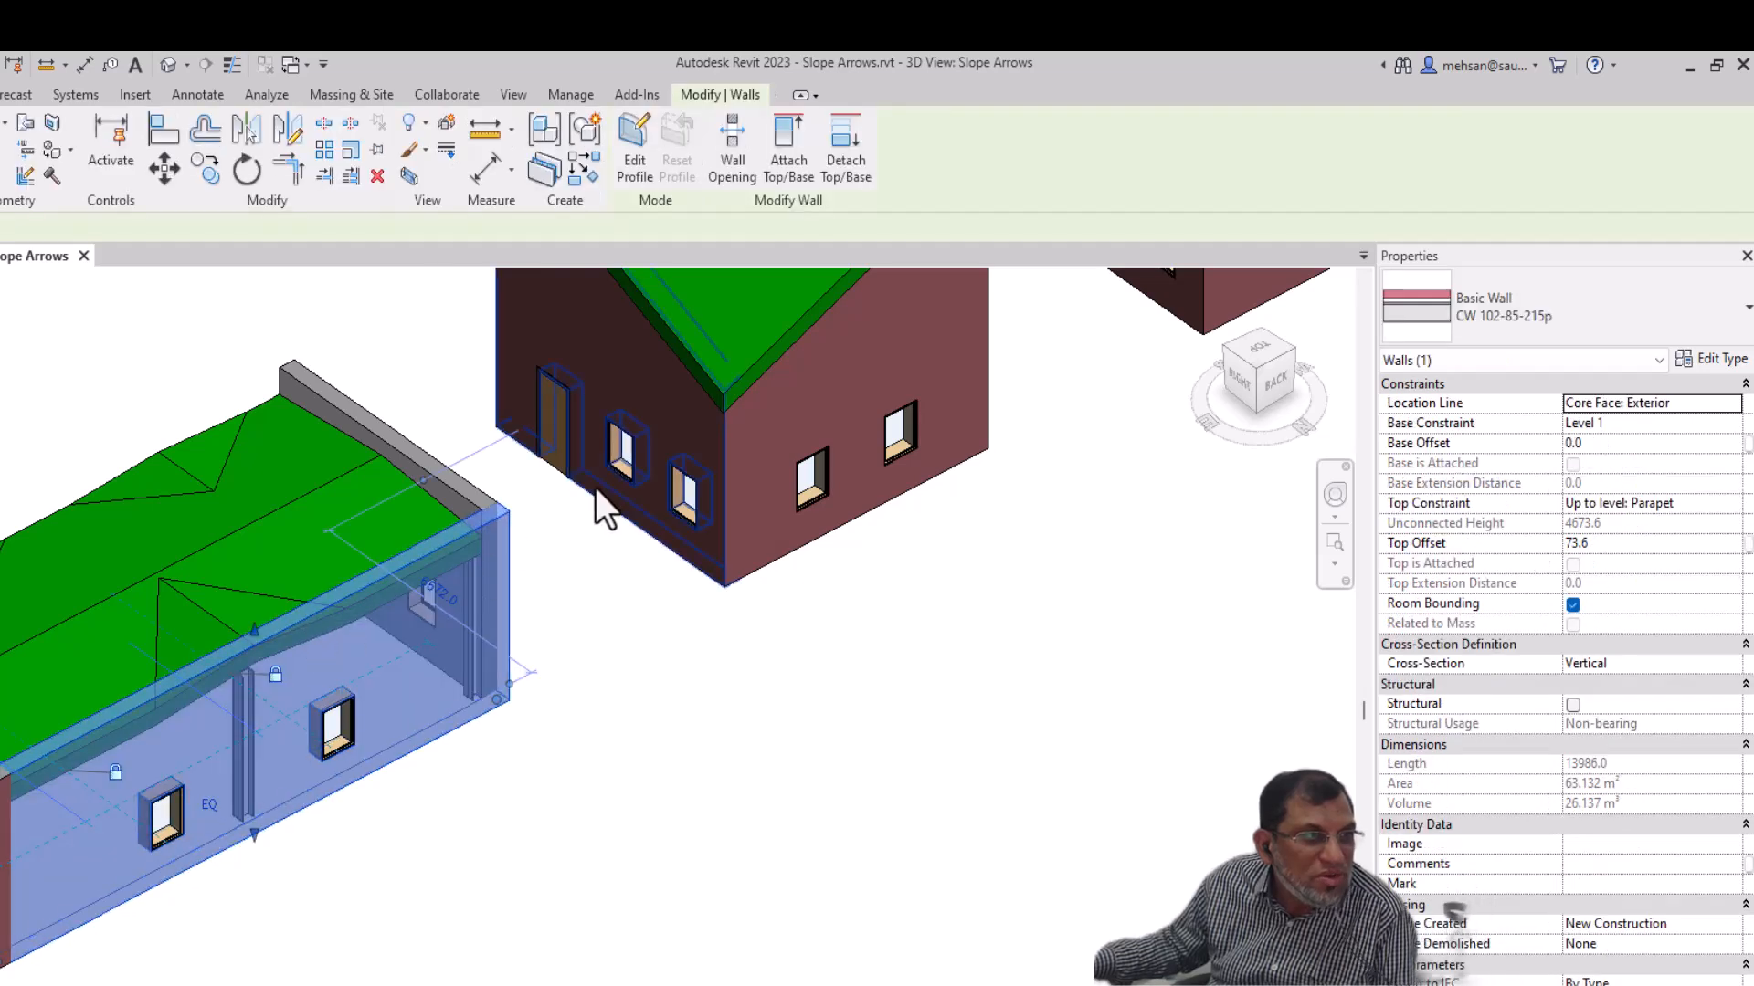
right_click(409, 592)
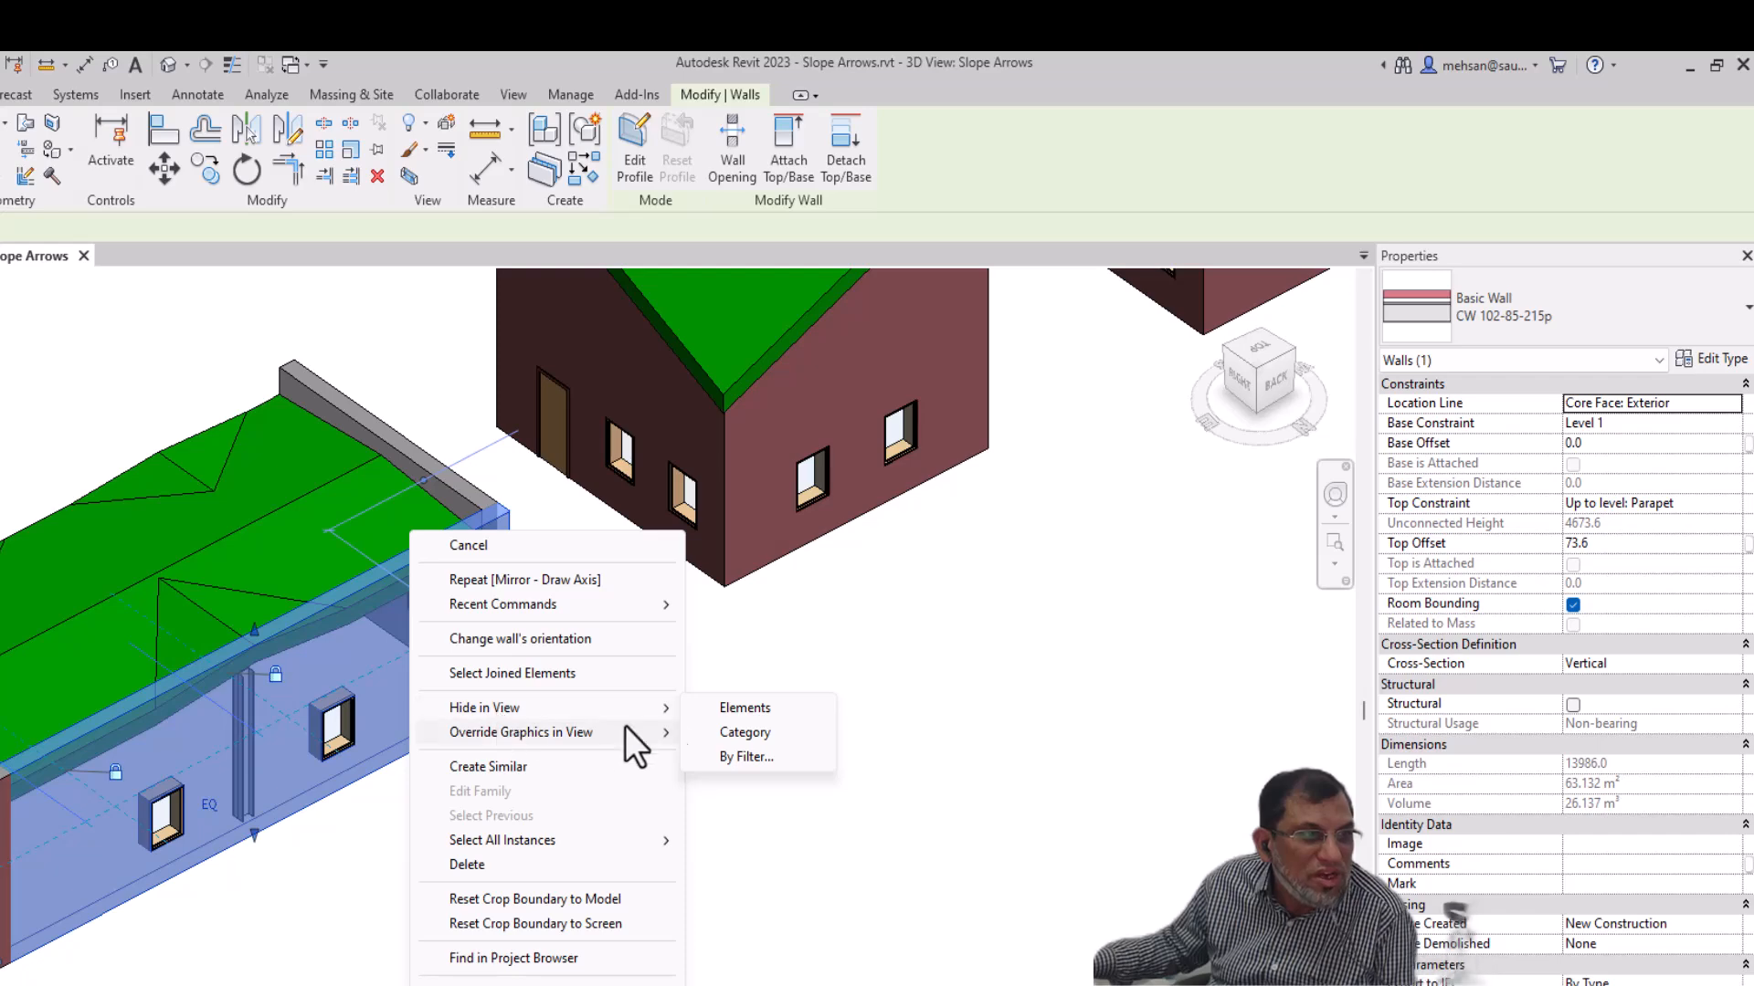
click(731, 709)
Step: Examine the long building's roof along its exposed back edge, and view all three roofed buildings from the back and front
scroll(265, 672, up, 4)
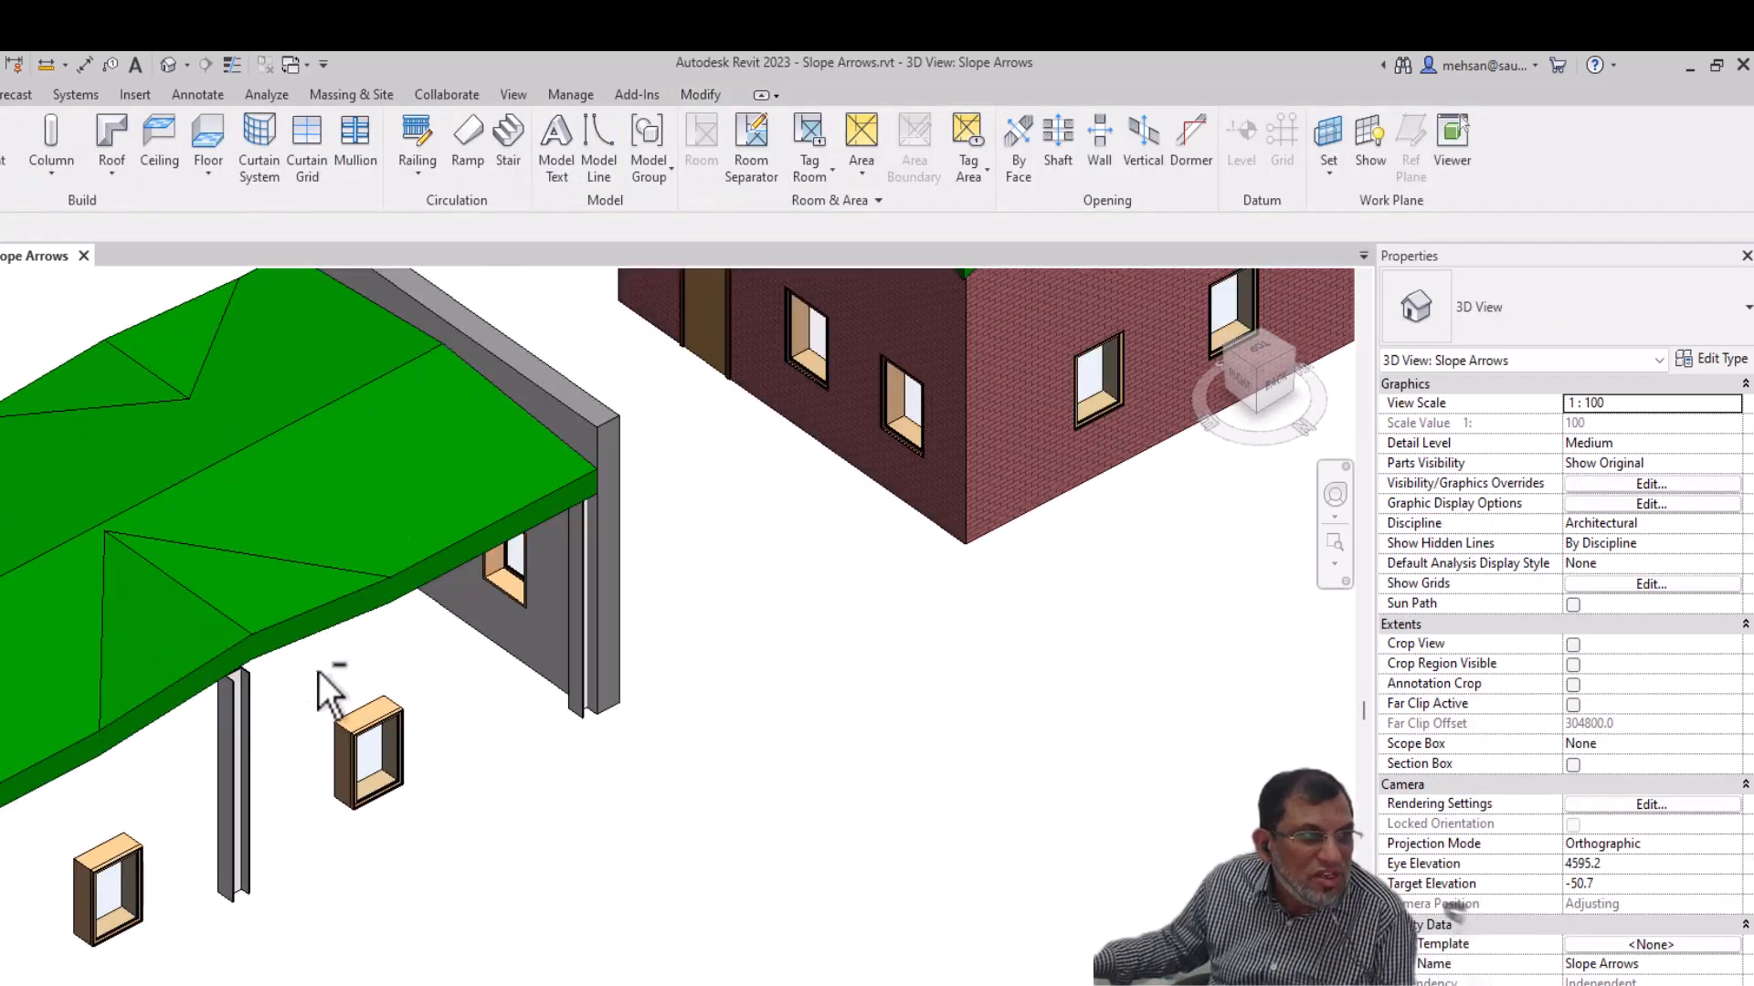
scroll(438, 630, down, 3)
shift+middle_drag(462, 646, 372, 502)
scroll(232, 331, up, 5)
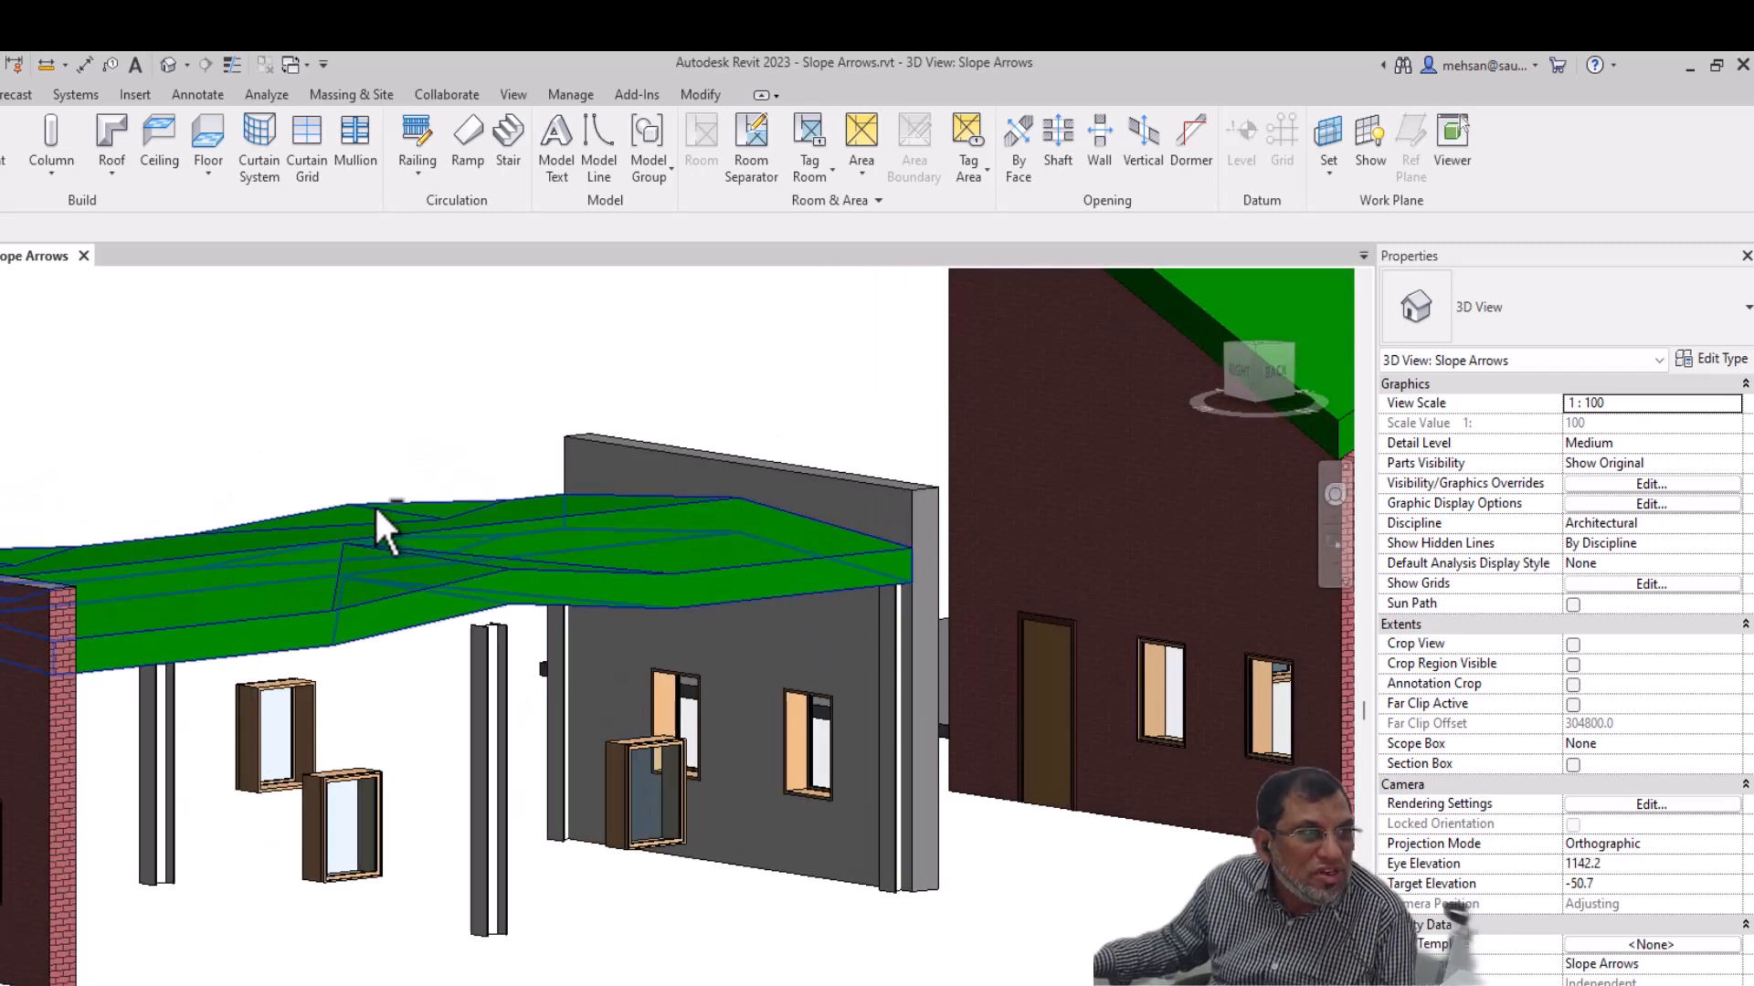
shift+middle_drag(589, 712, 514, 718)
scroll(600, 640, down, 5)
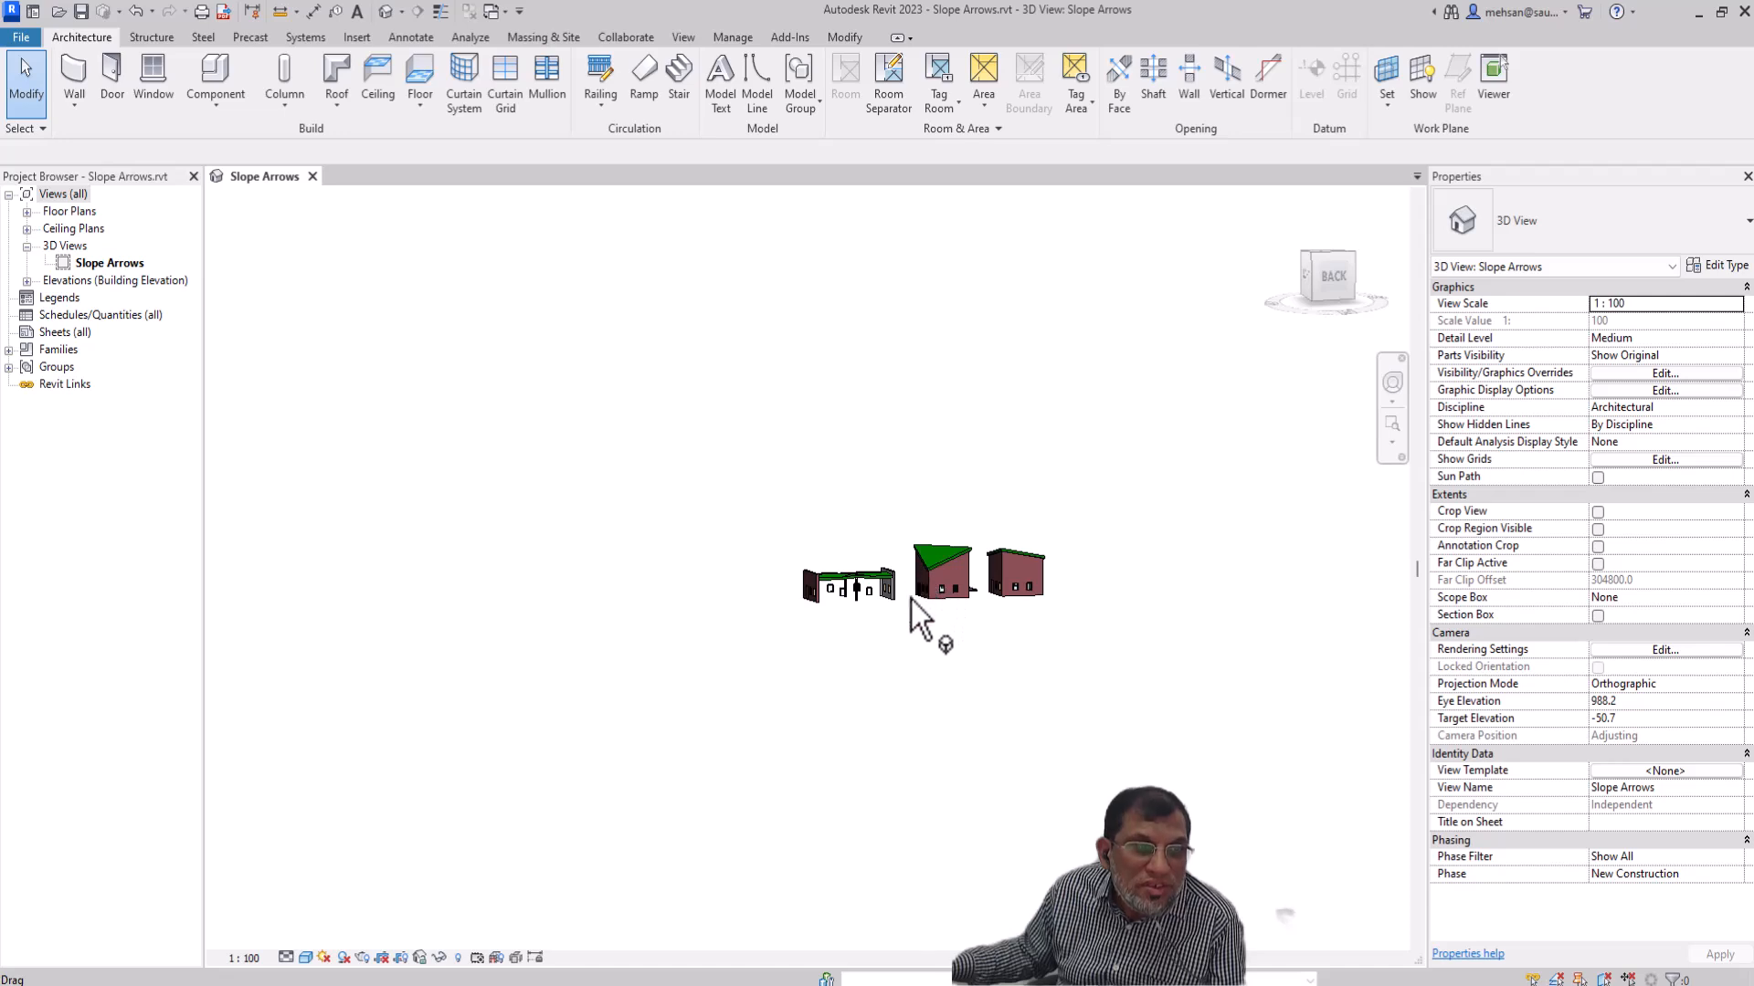
scroll(842, 601, up, 5)
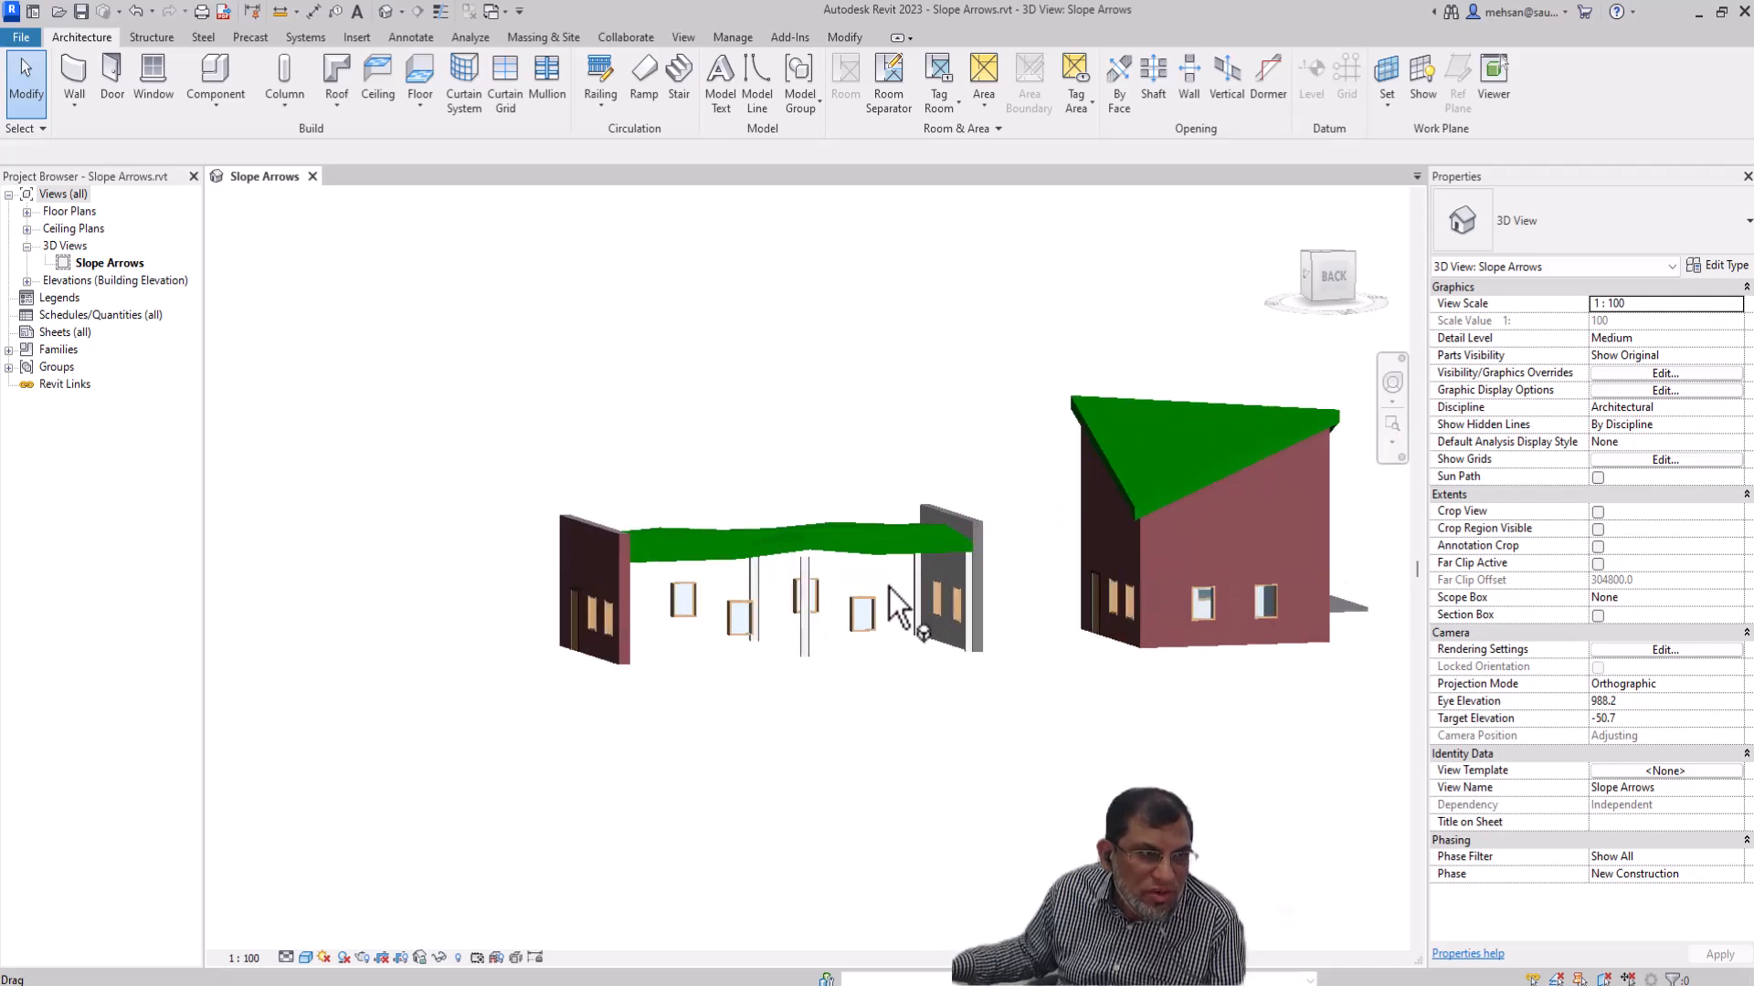
scroll(893, 593, down, 3)
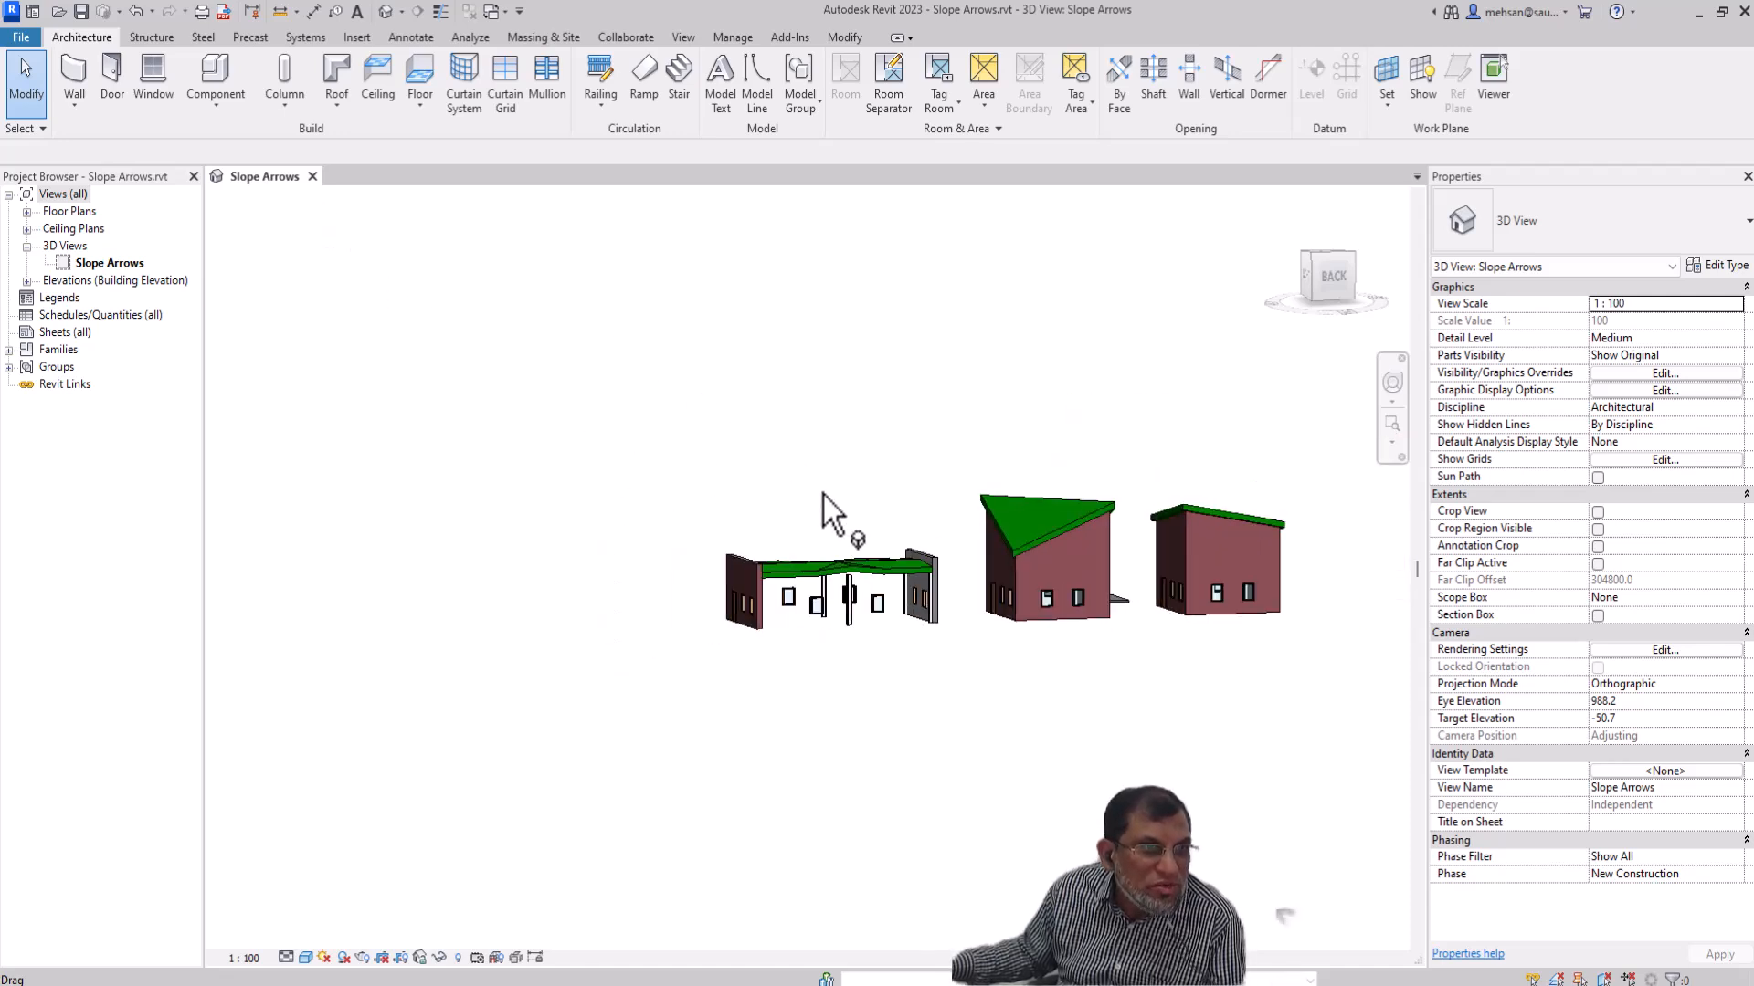
scroll(859, 517, down, 3)
shift+middle_drag(1018, 486, 945, 603)
scroll(972, 603, up, 4)
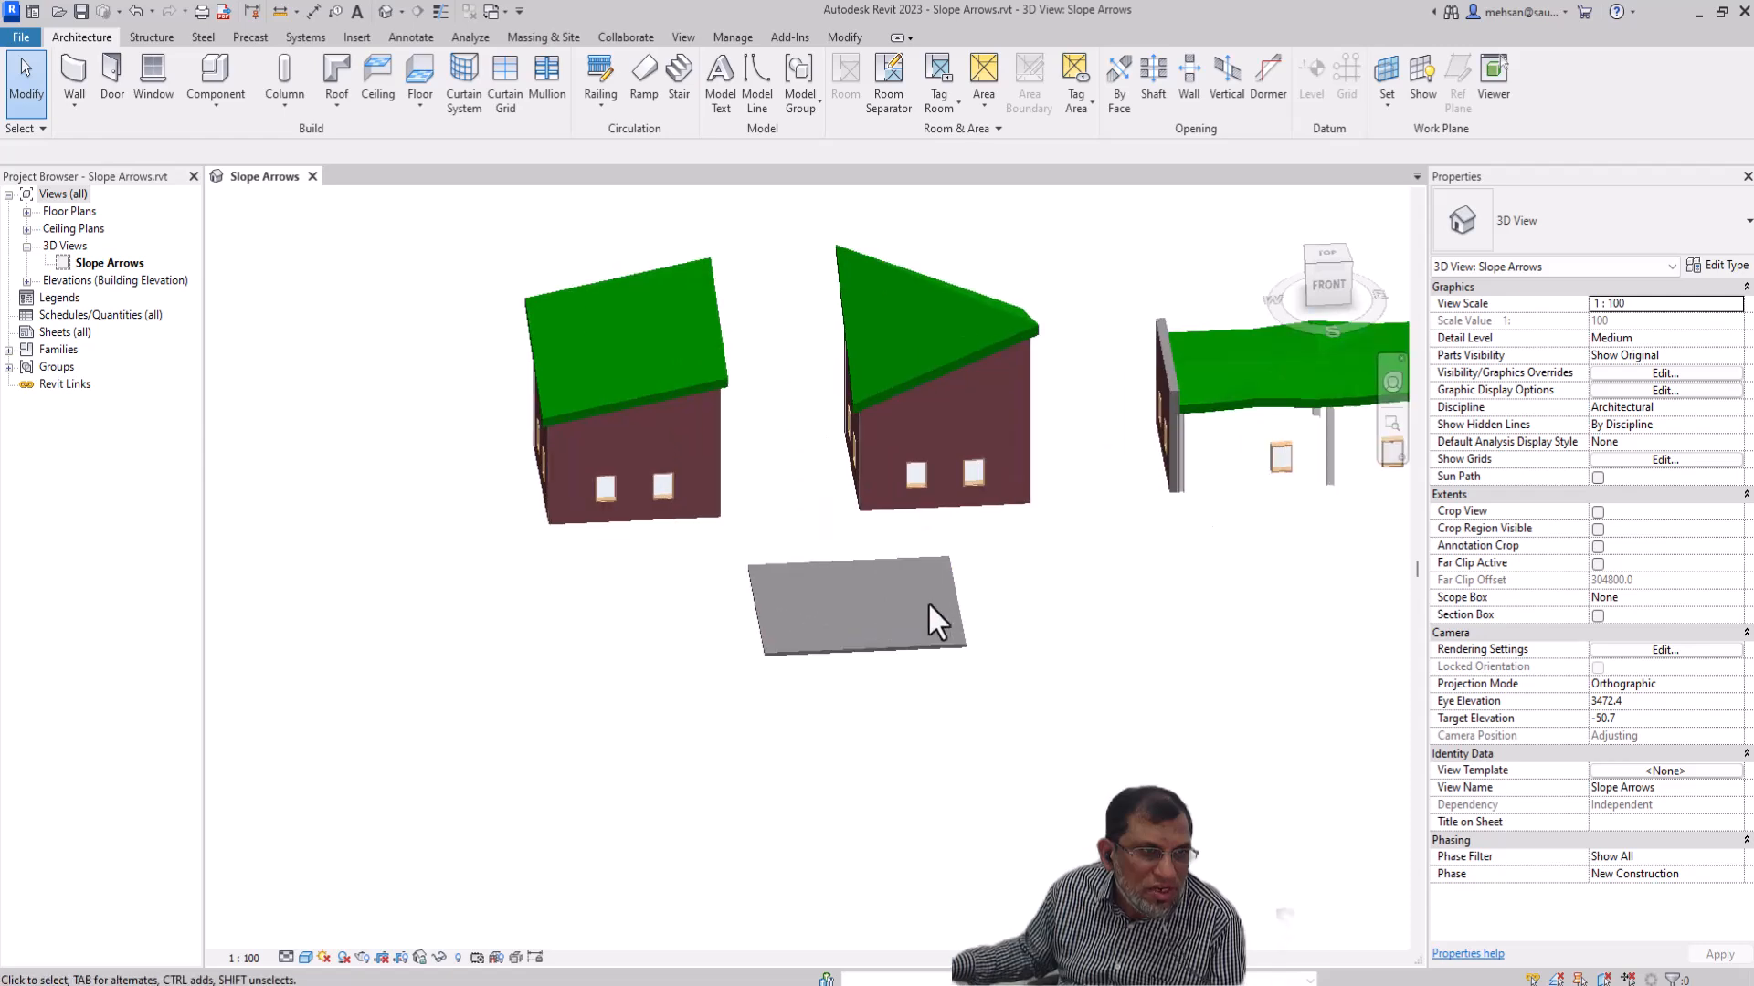
Step: Edit the boundary of the flat floor slab and draw a diagonal slope arrow about 10017 mm long from its front edge to its back edge
scroll(956, 599, up, 3)
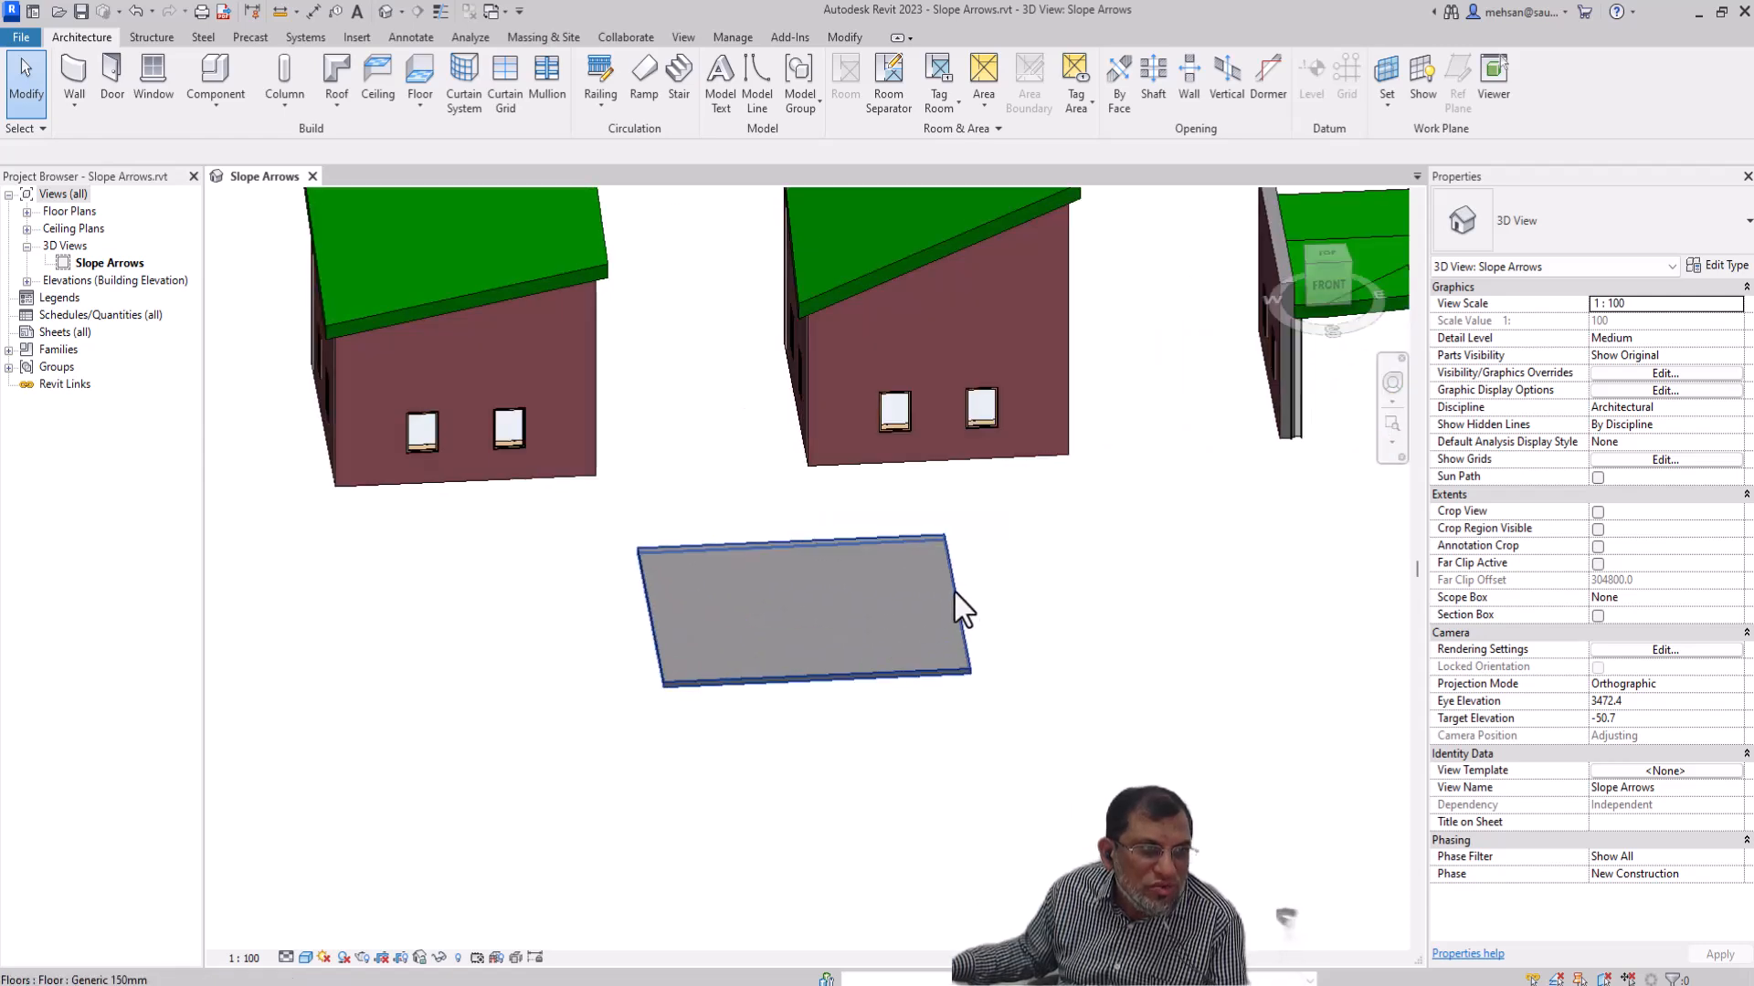
click(955, 596)
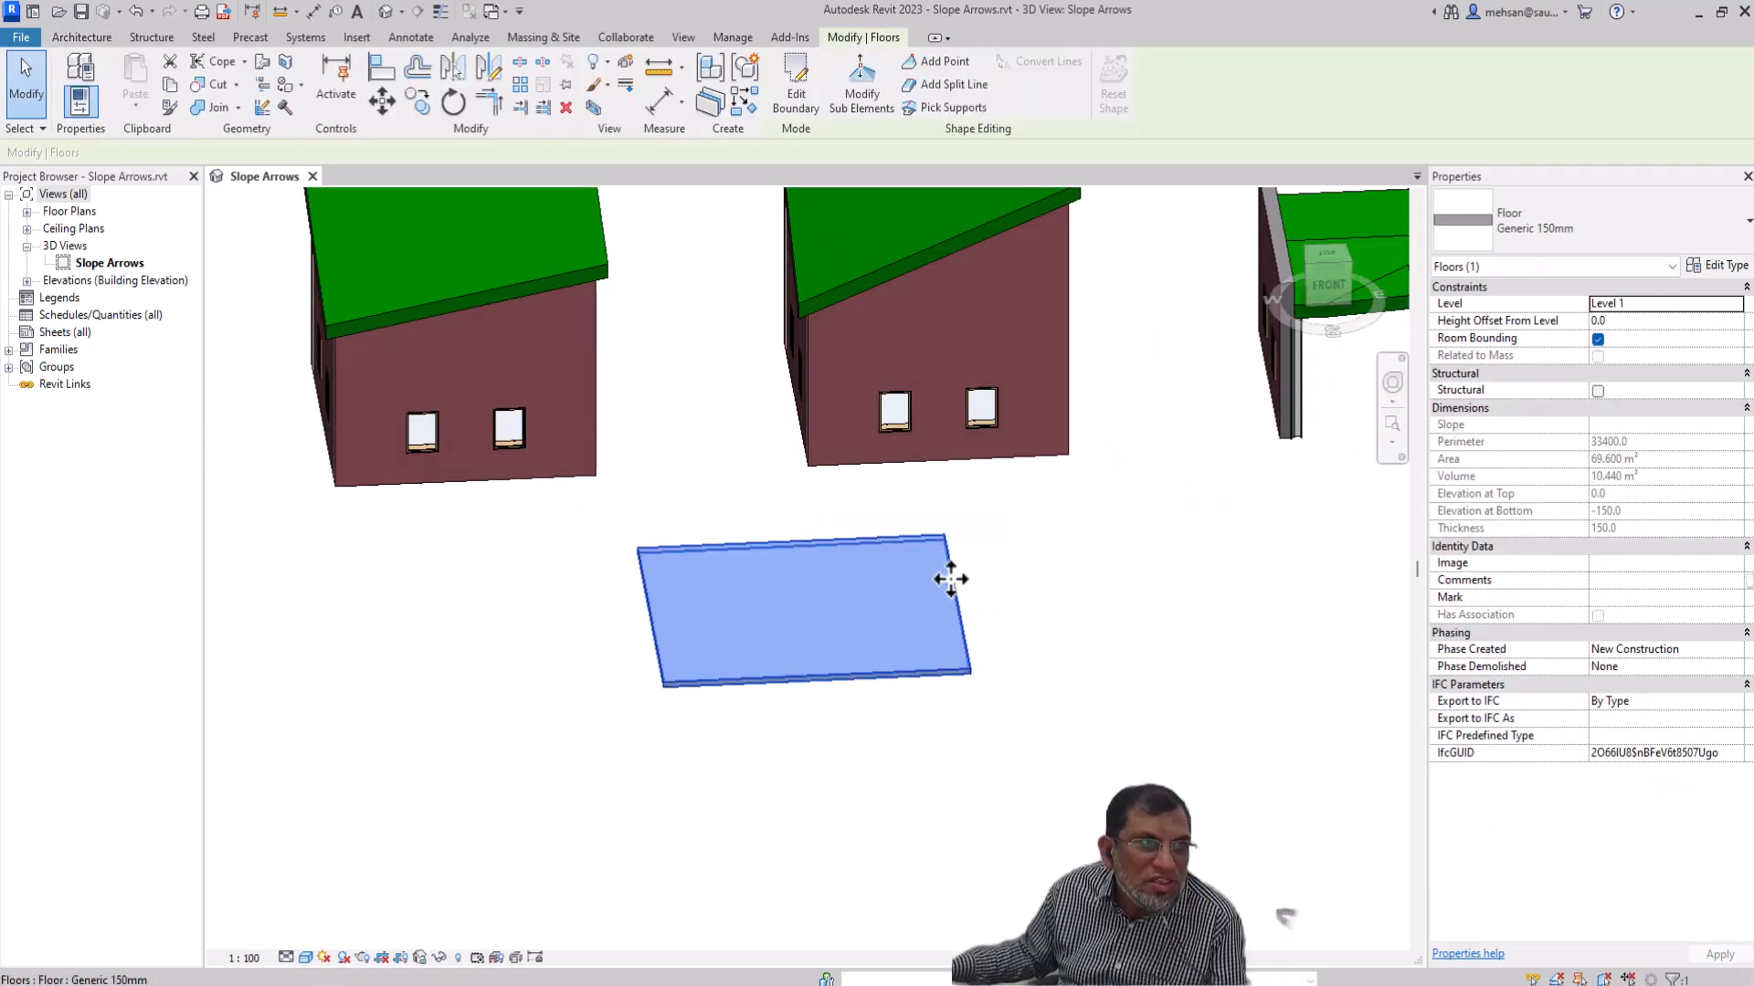
click(797, 100)
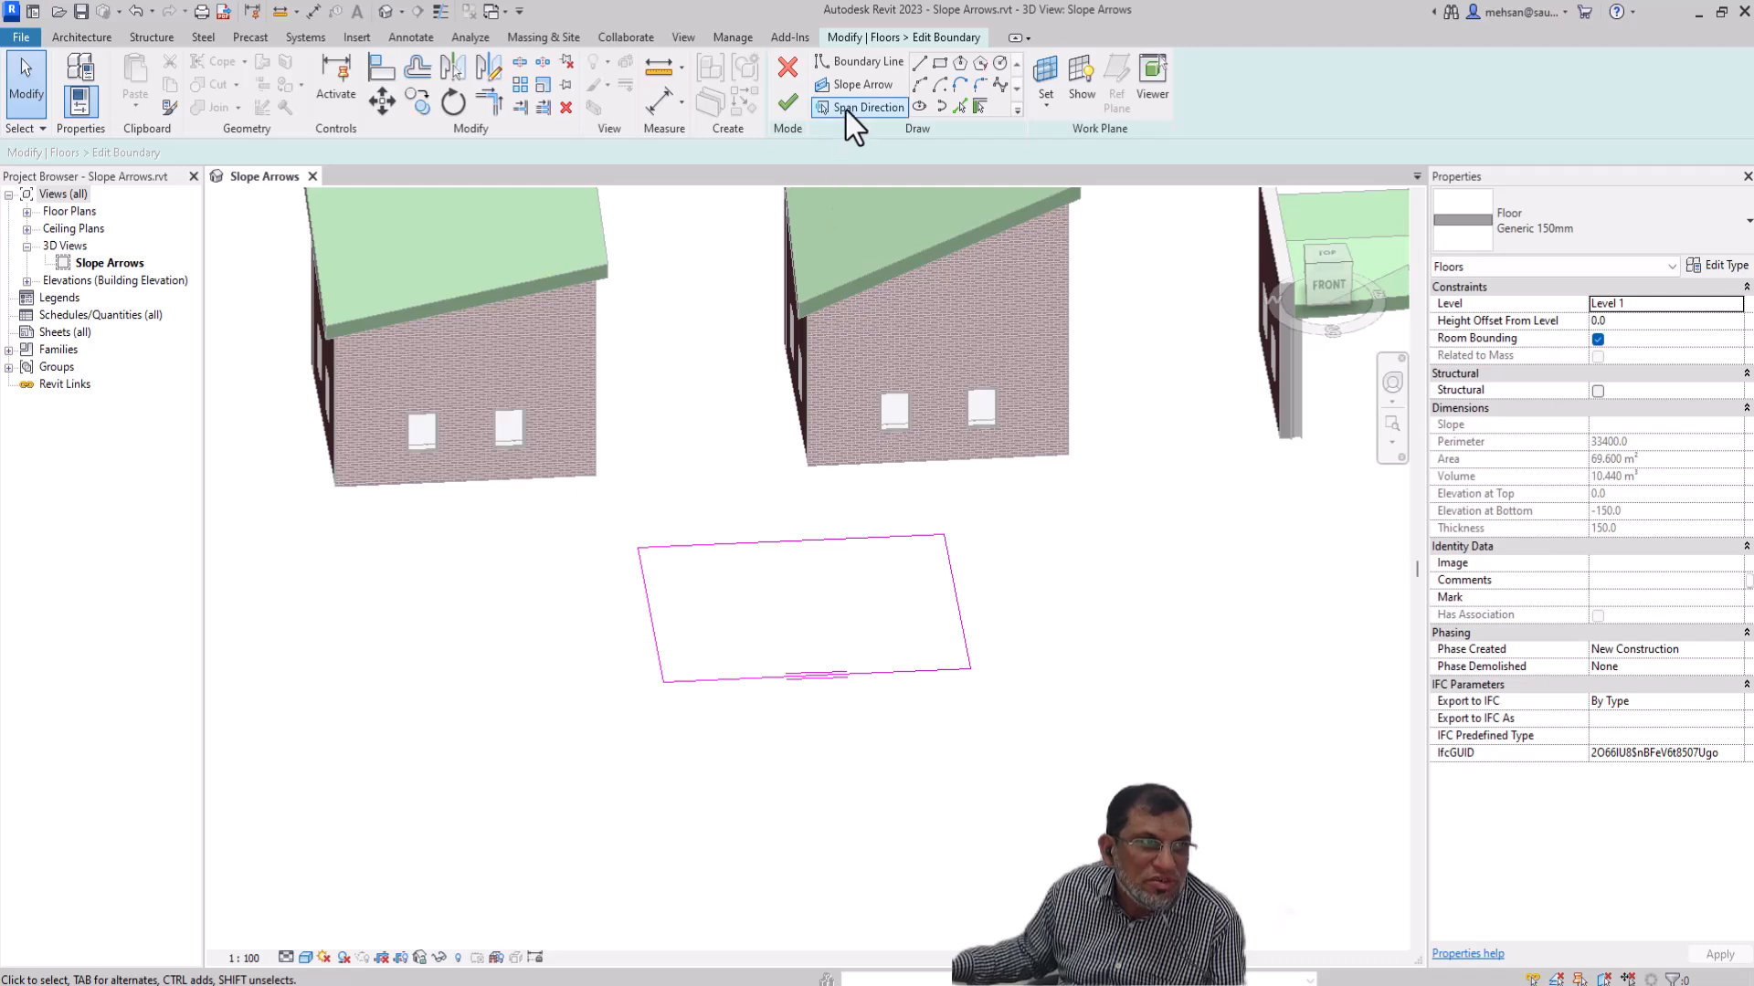
click(847, 87)
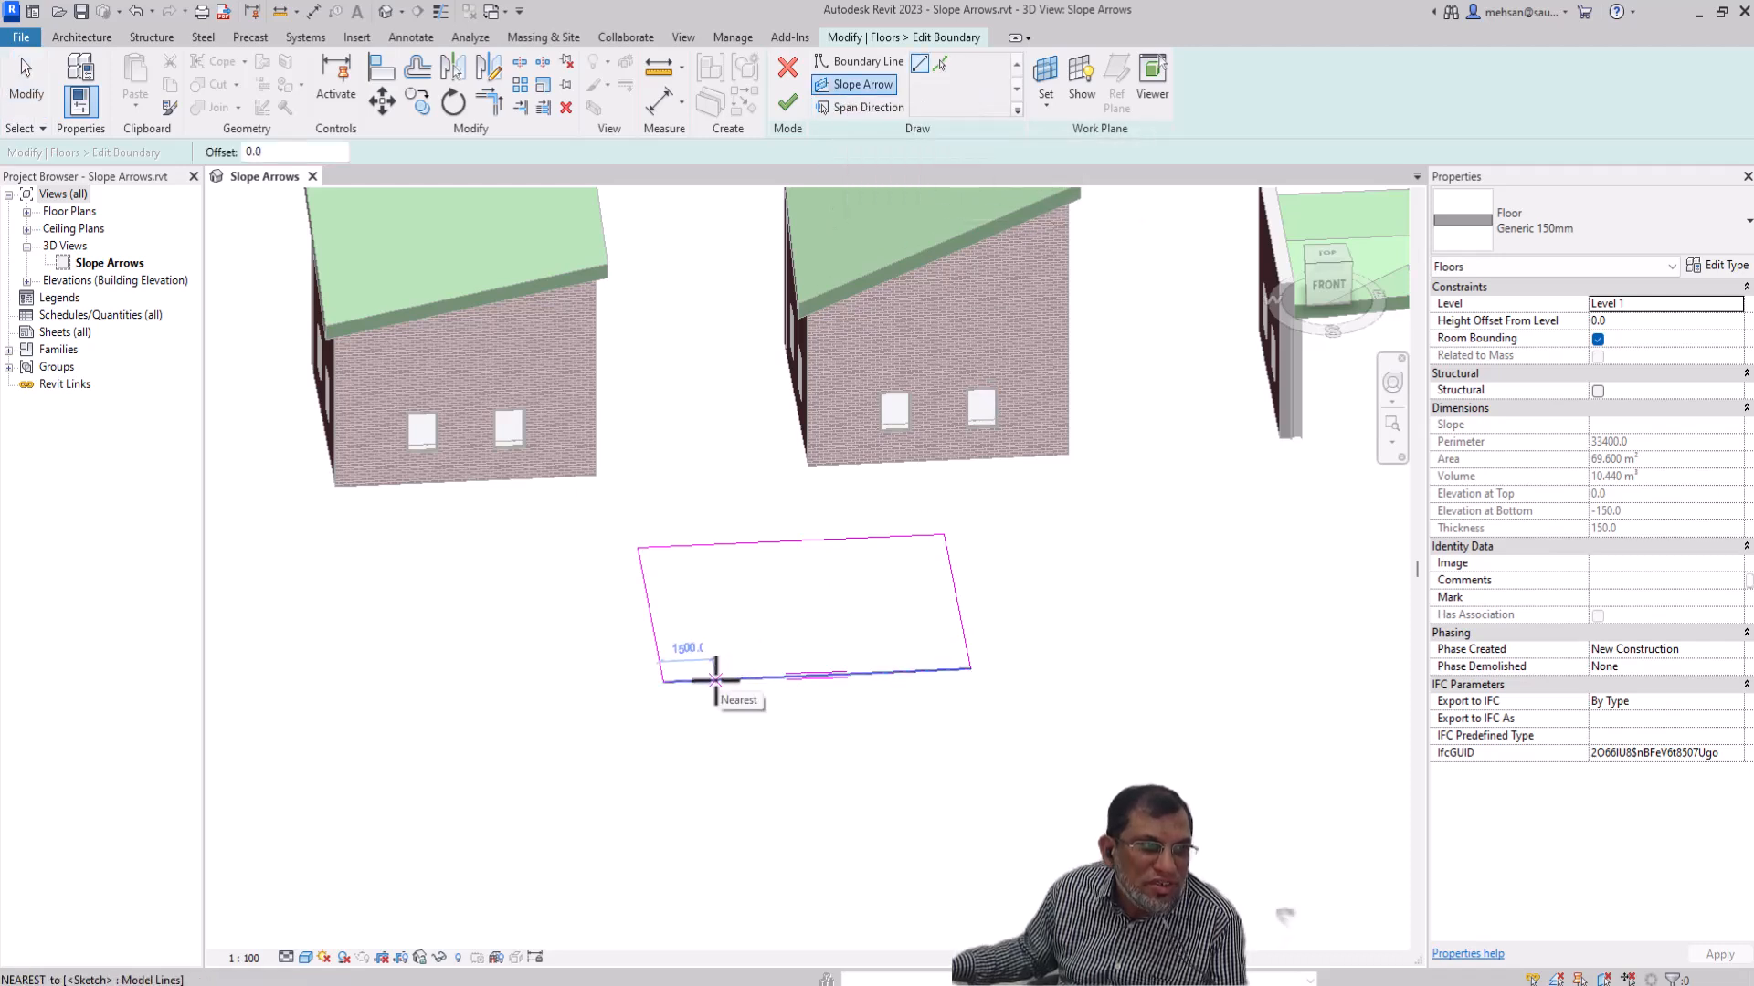
click(715, 680)
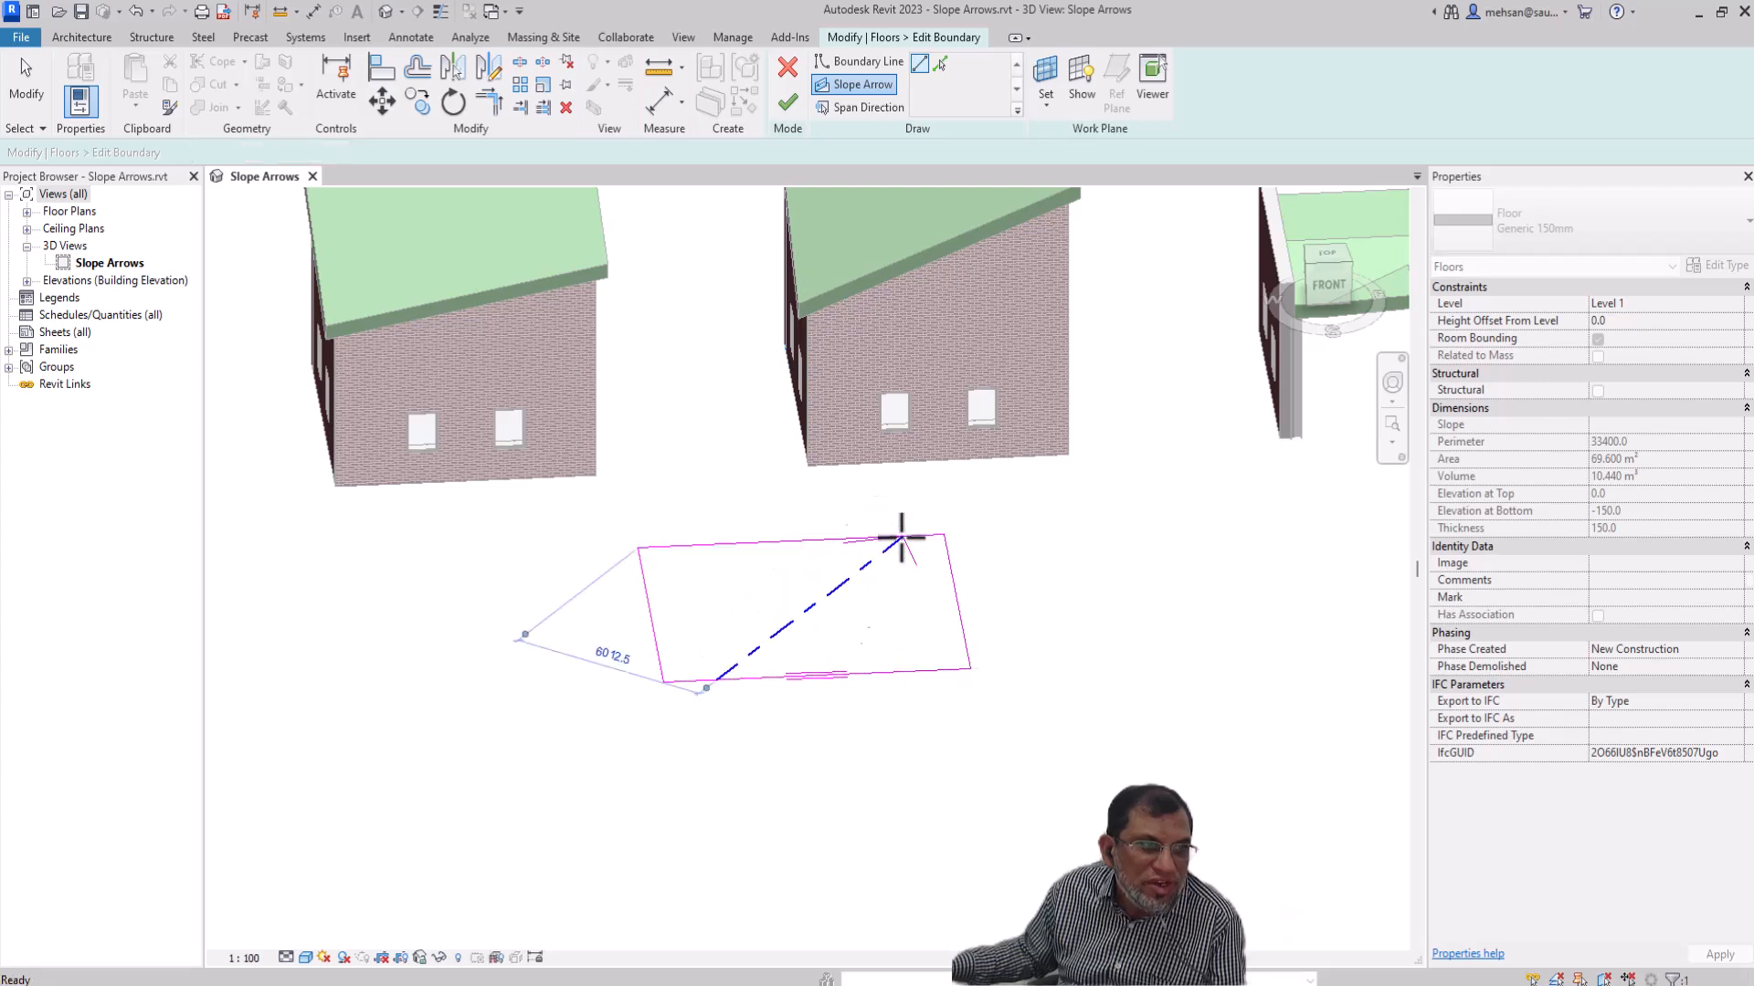
click(902, 538)
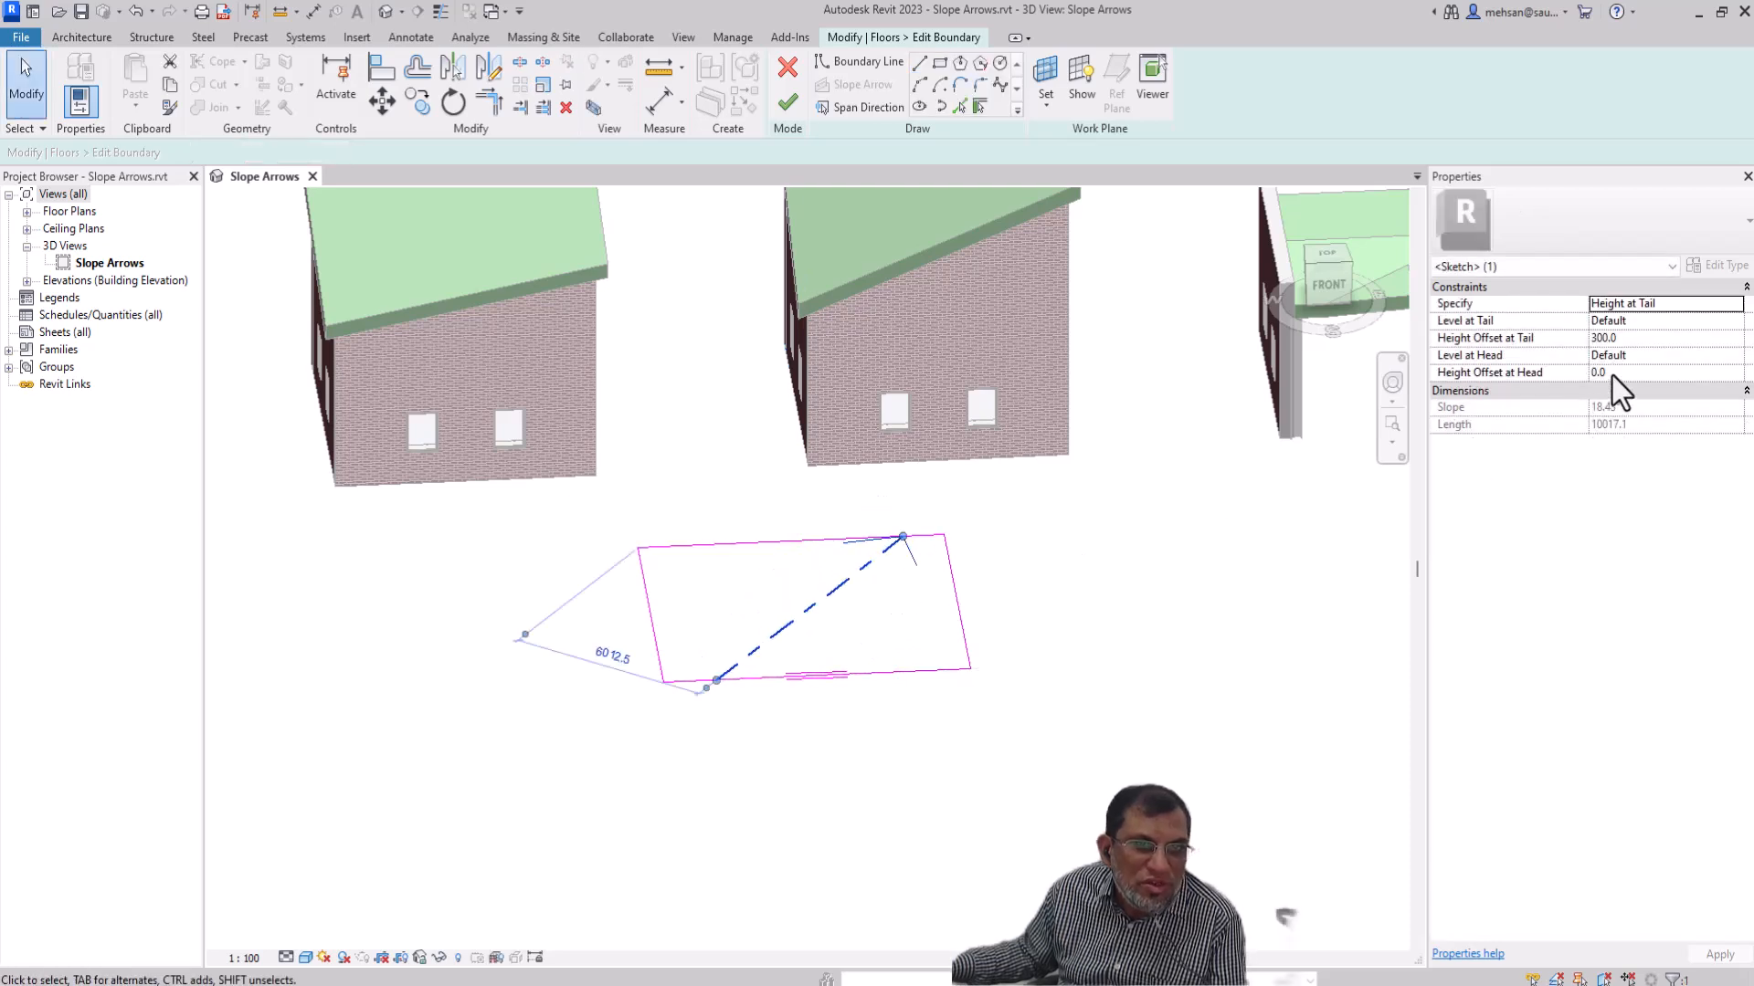
Step: Set the floor slope arrow's Height Offset at Tail to 1000 and finish the boundary edit
click(1624, 338)
drag(1618, 338, 1597, 337)
text(5)
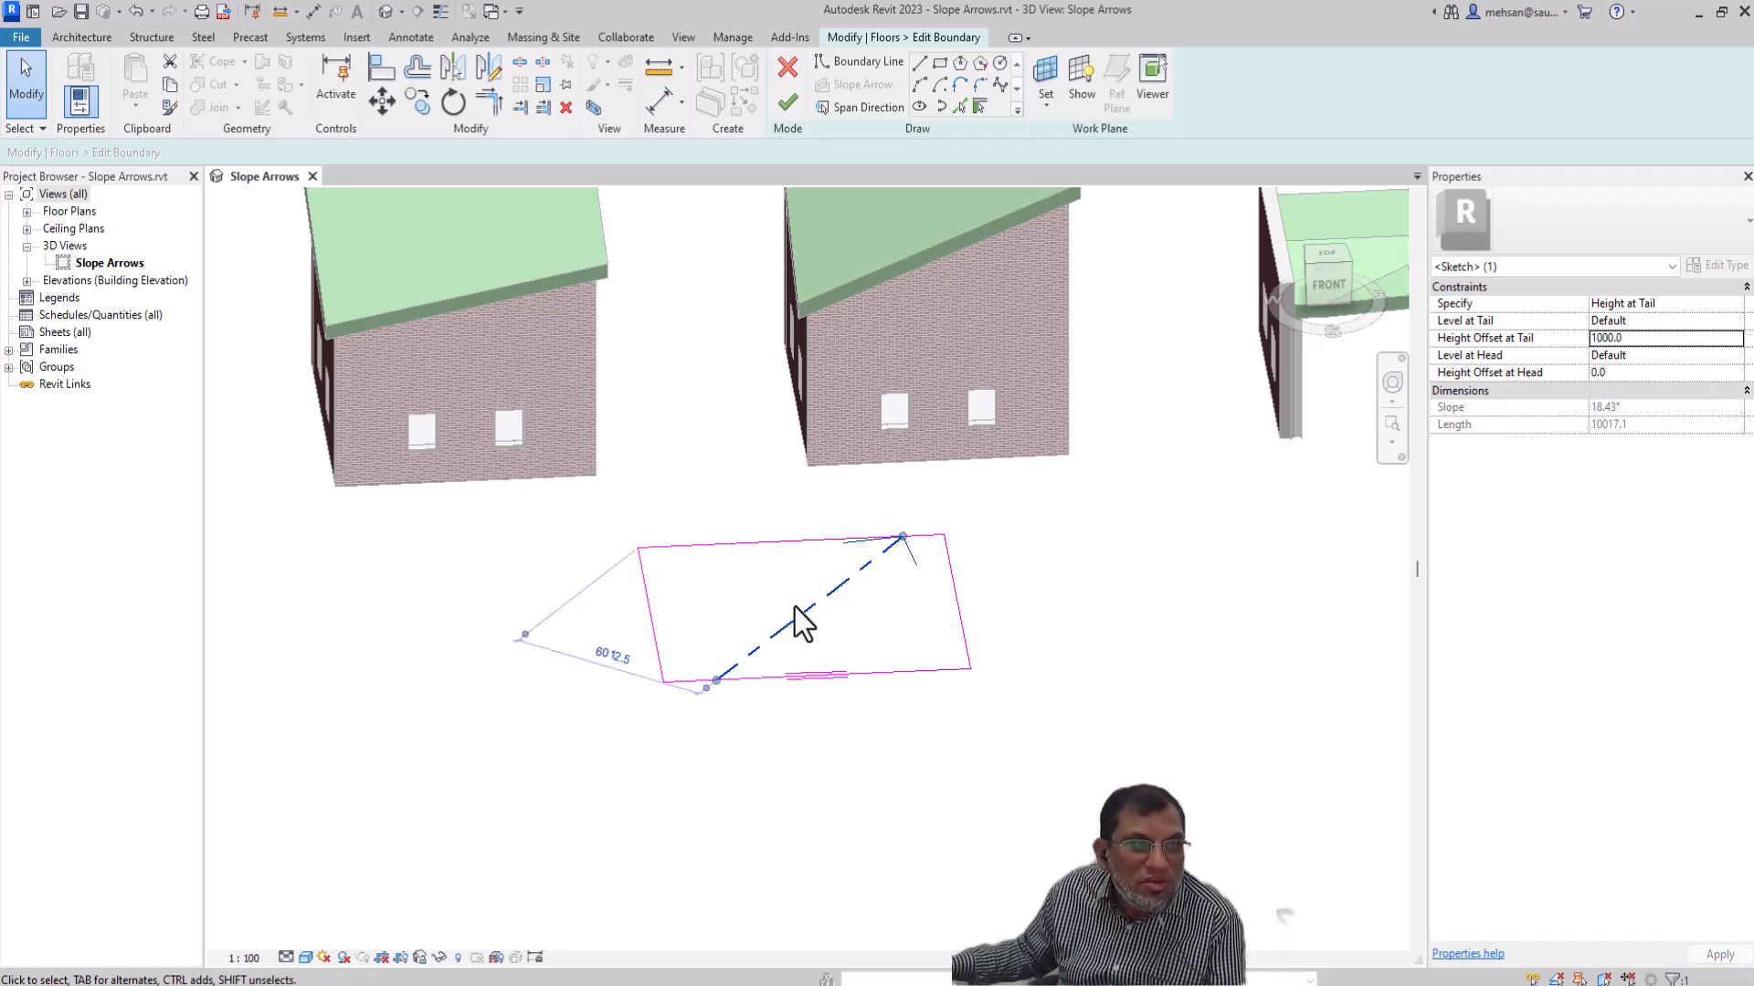
click(791, 105)
Step: Examine the sloped floor slab from several sides and the long building's slope-arrow roof from the front and right
shift+middle_drag(861, 657, 1080, 708)
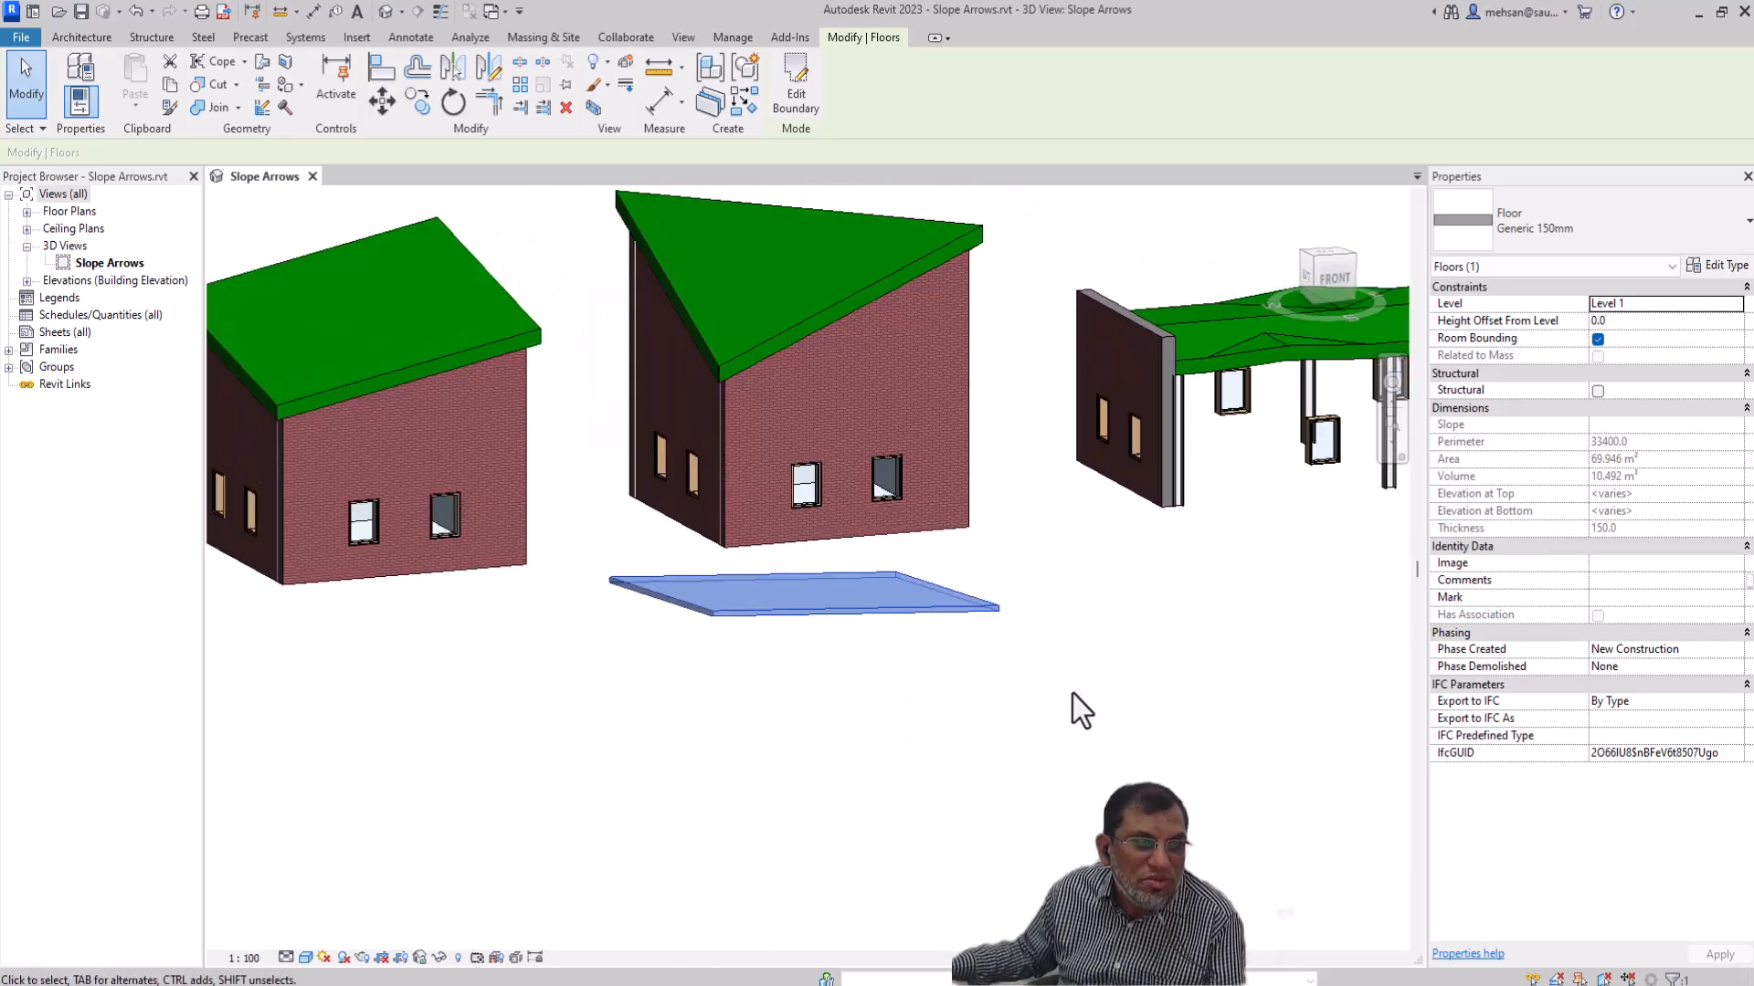
shift+middle_drag(1175, 665, 1077, 712)
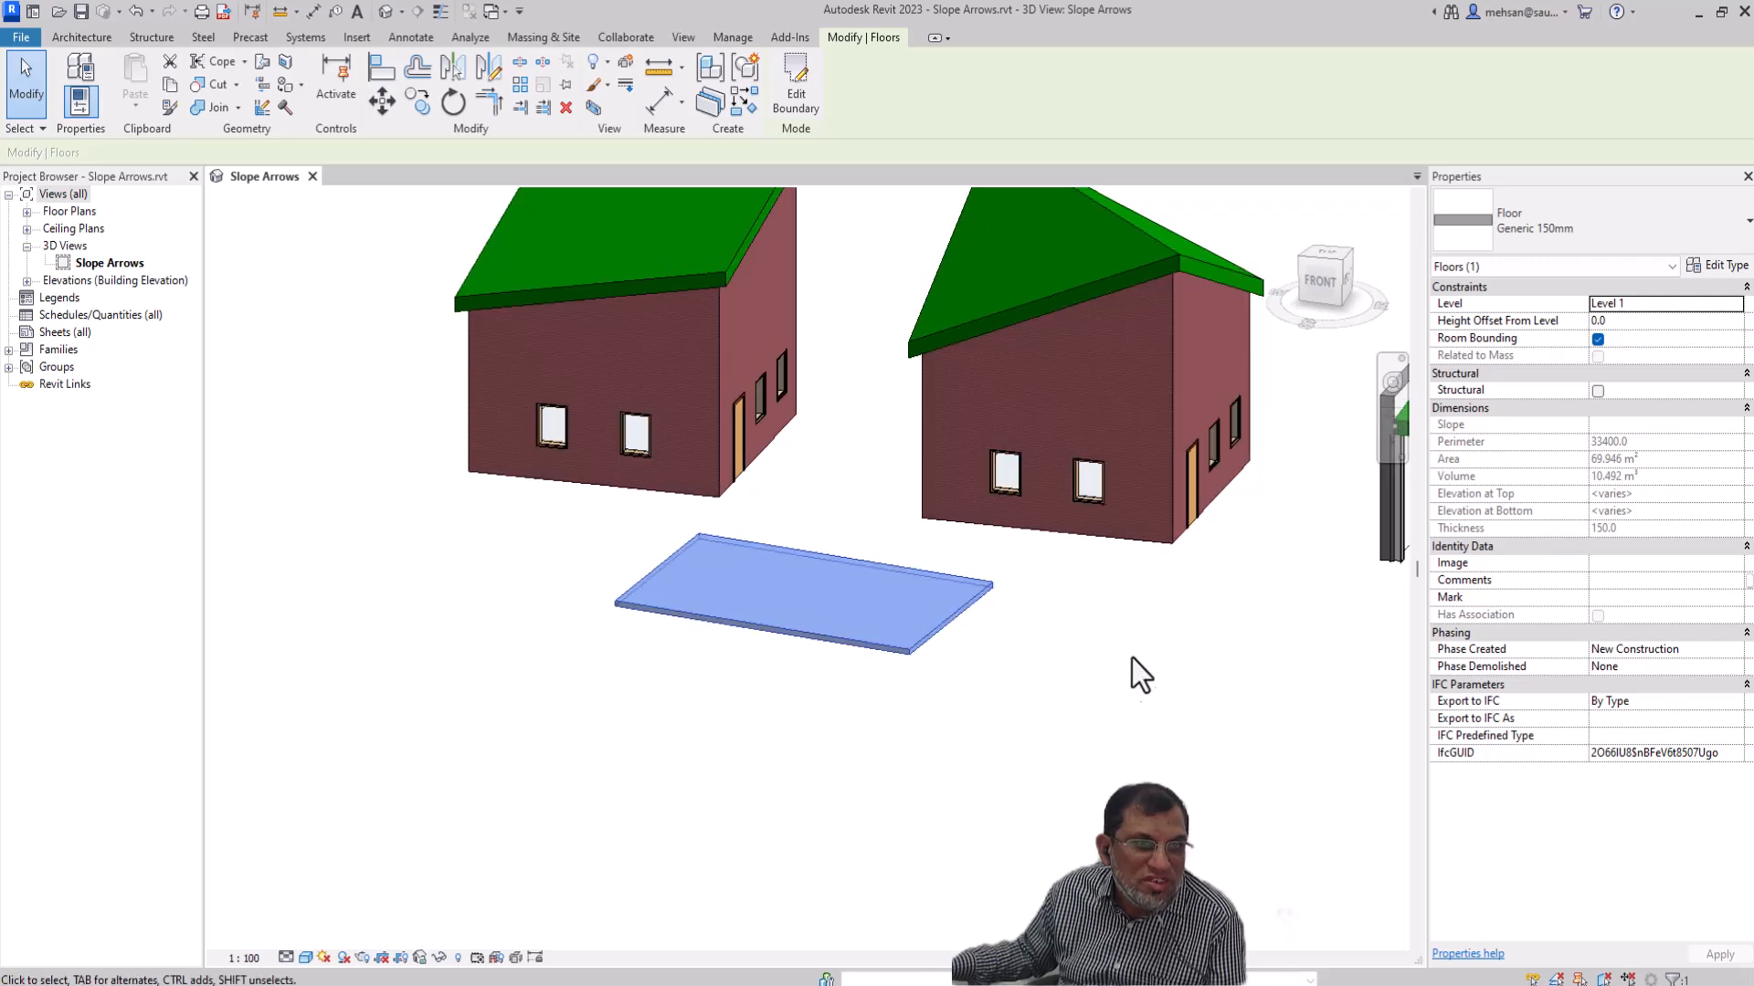
scroll(1104, 666, down, 6)
scroll(1367, 535, up, 4)
scroll(1366, 535, down, 1)
scroll(1352, 543, up, 1)
scroll(1224, 612, down, 4)
scroll(1291, 599, up, 6)
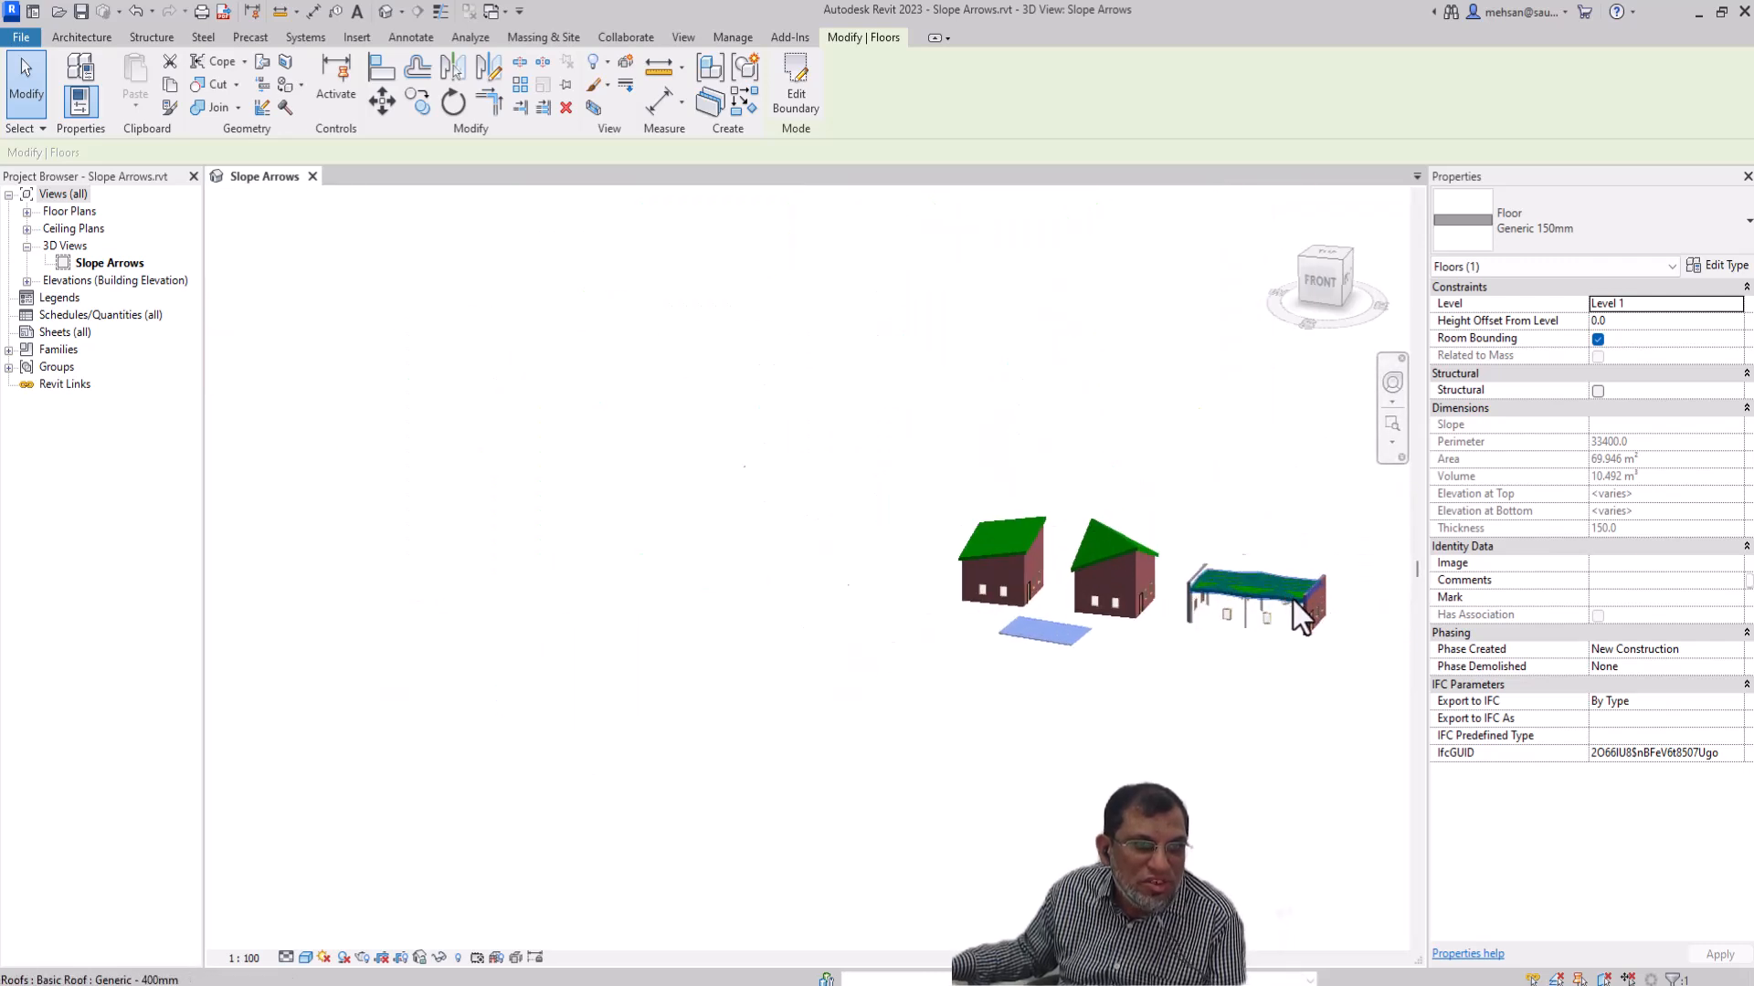
scroll(1297, 592, up, 3)
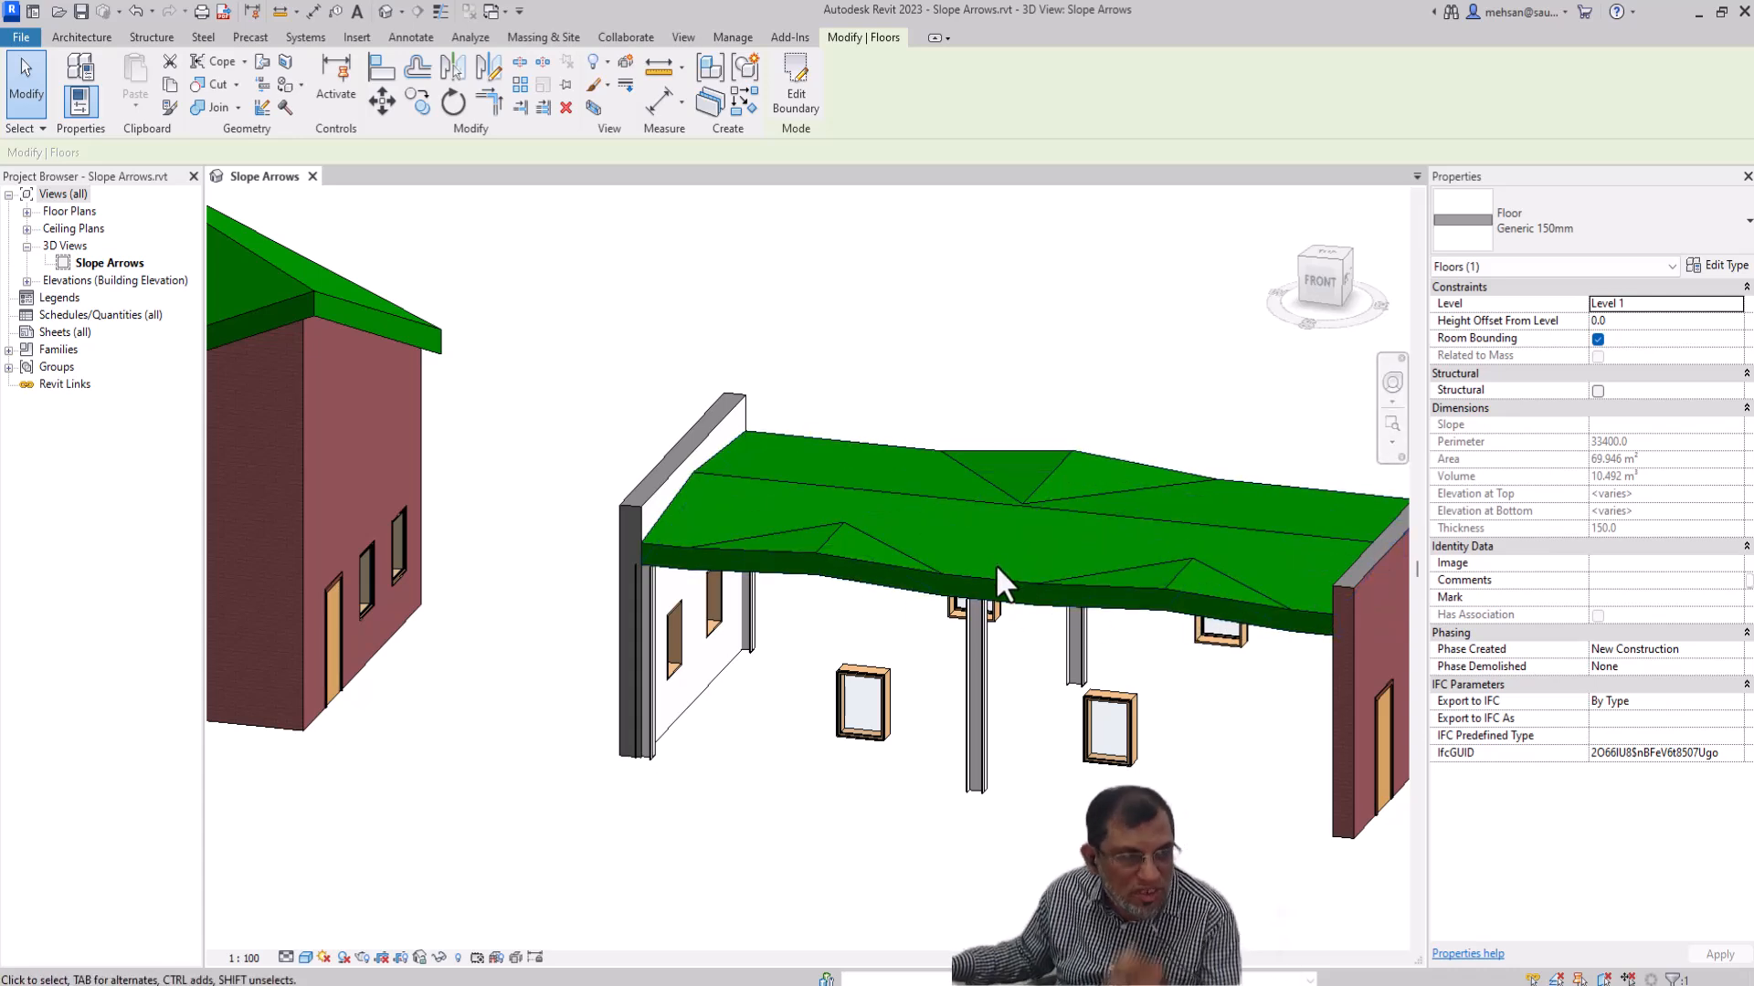
shift+middle_drag(1047, 596, 1008, 727)
scroll(1153, 595, down, 6)
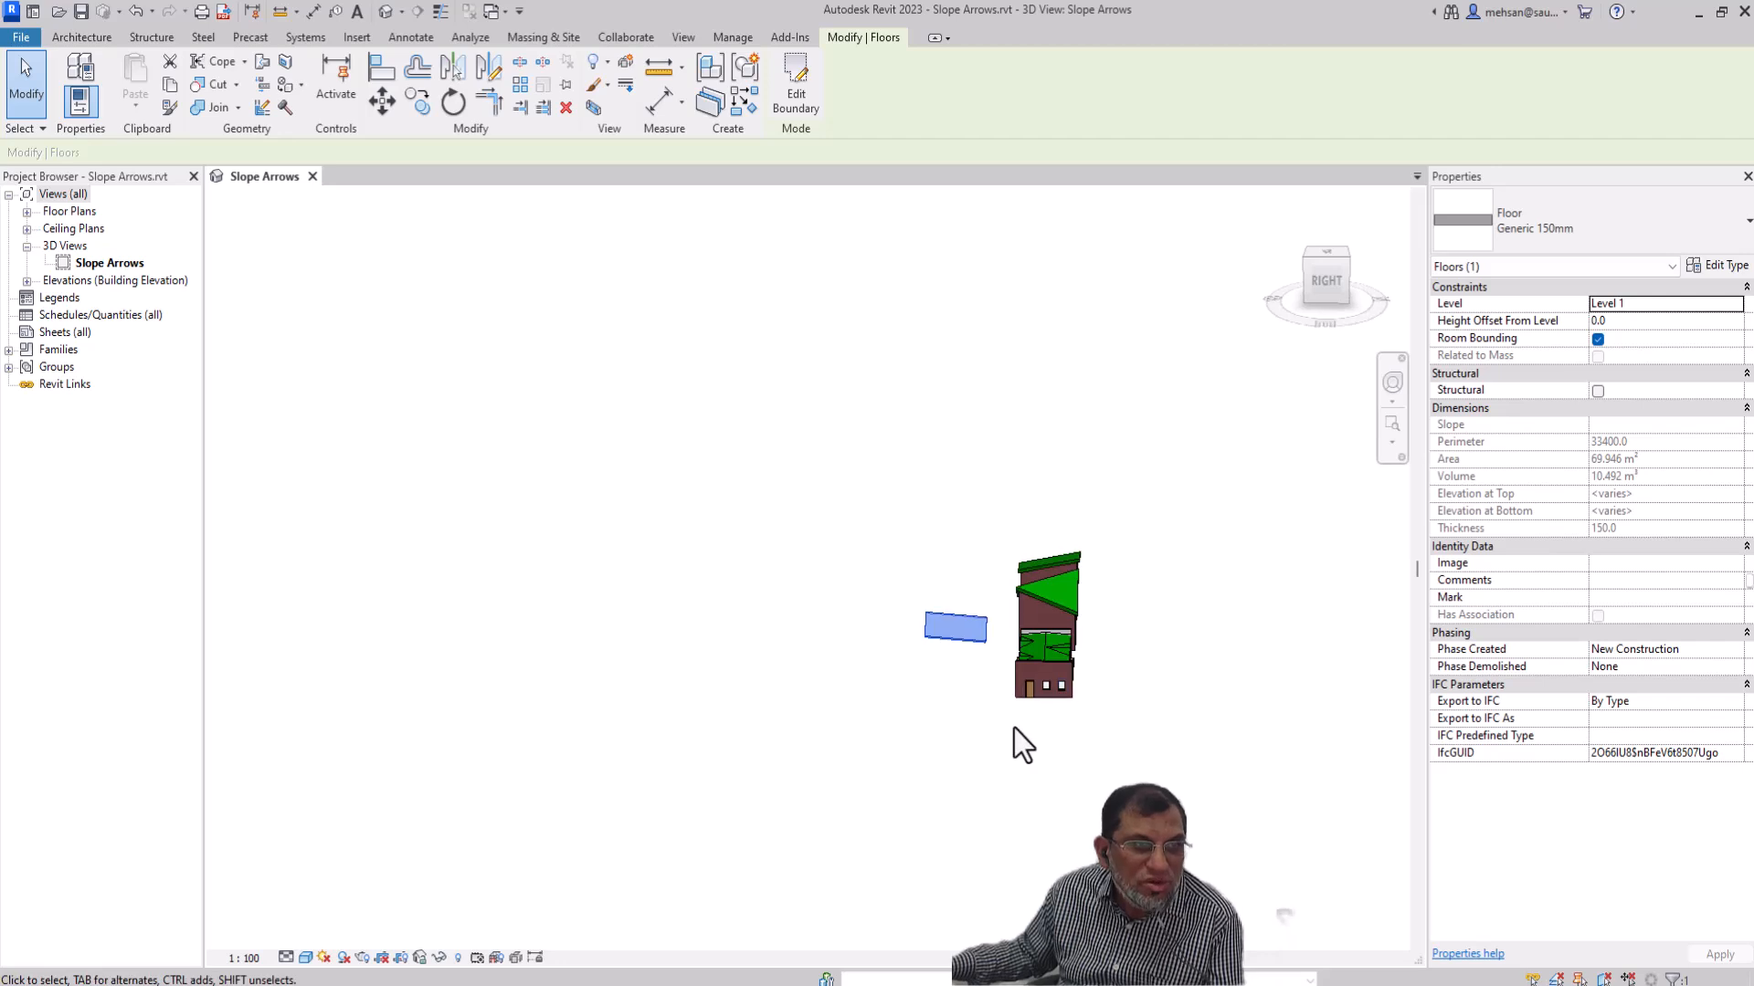